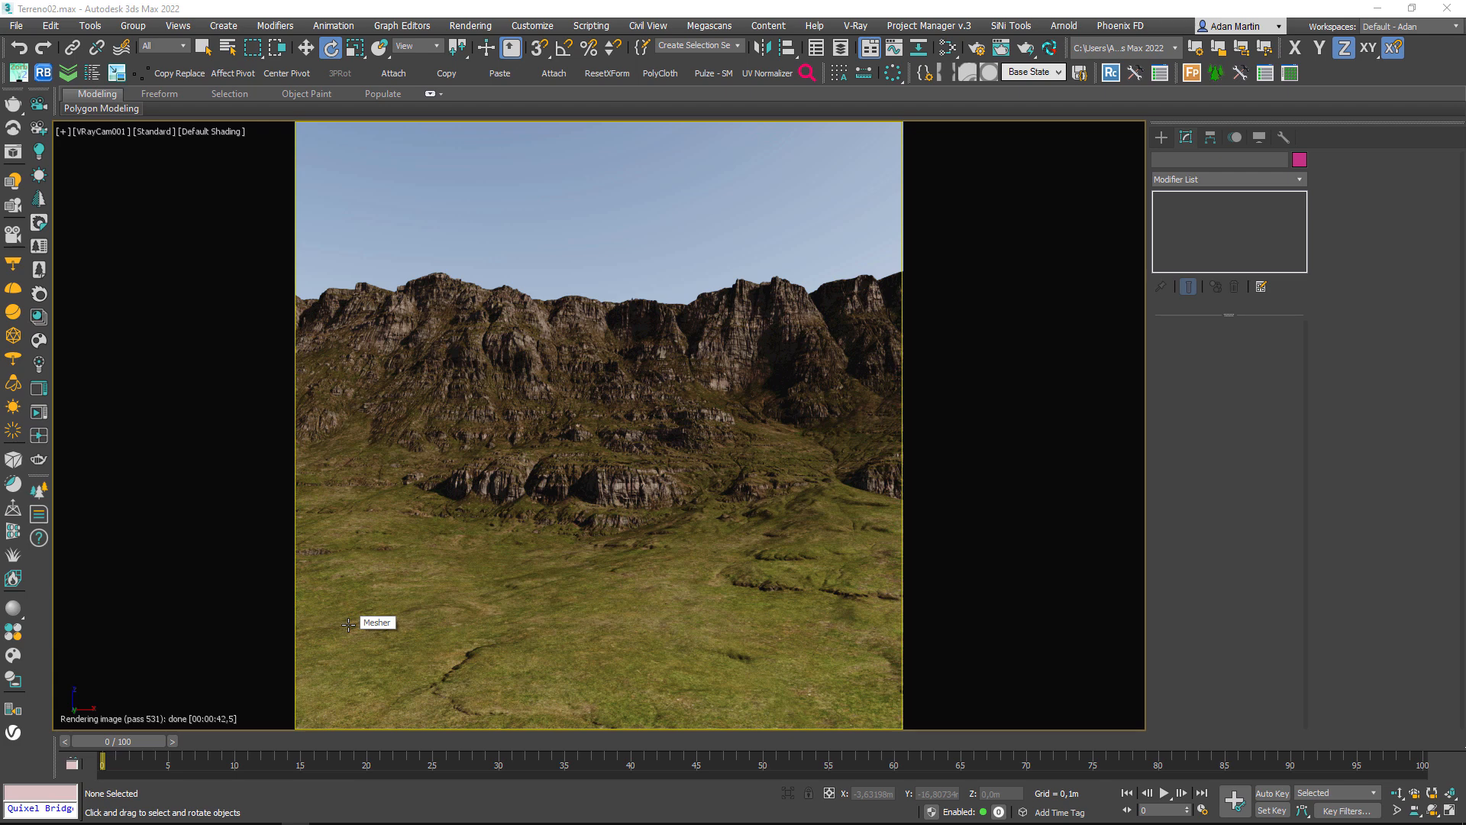
pyautogui.click(348, 624)
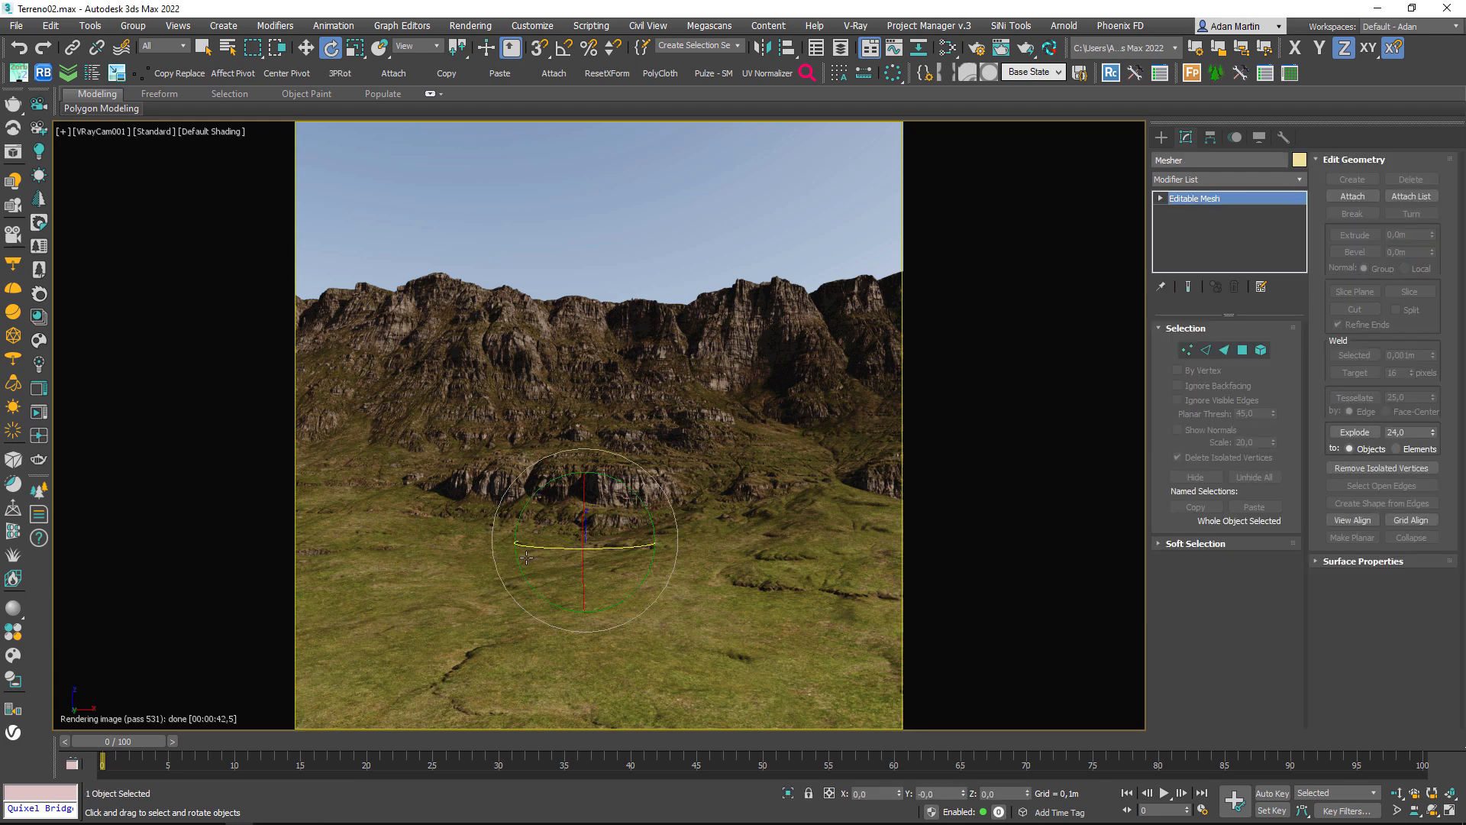
pyautogui.click(576, 255)
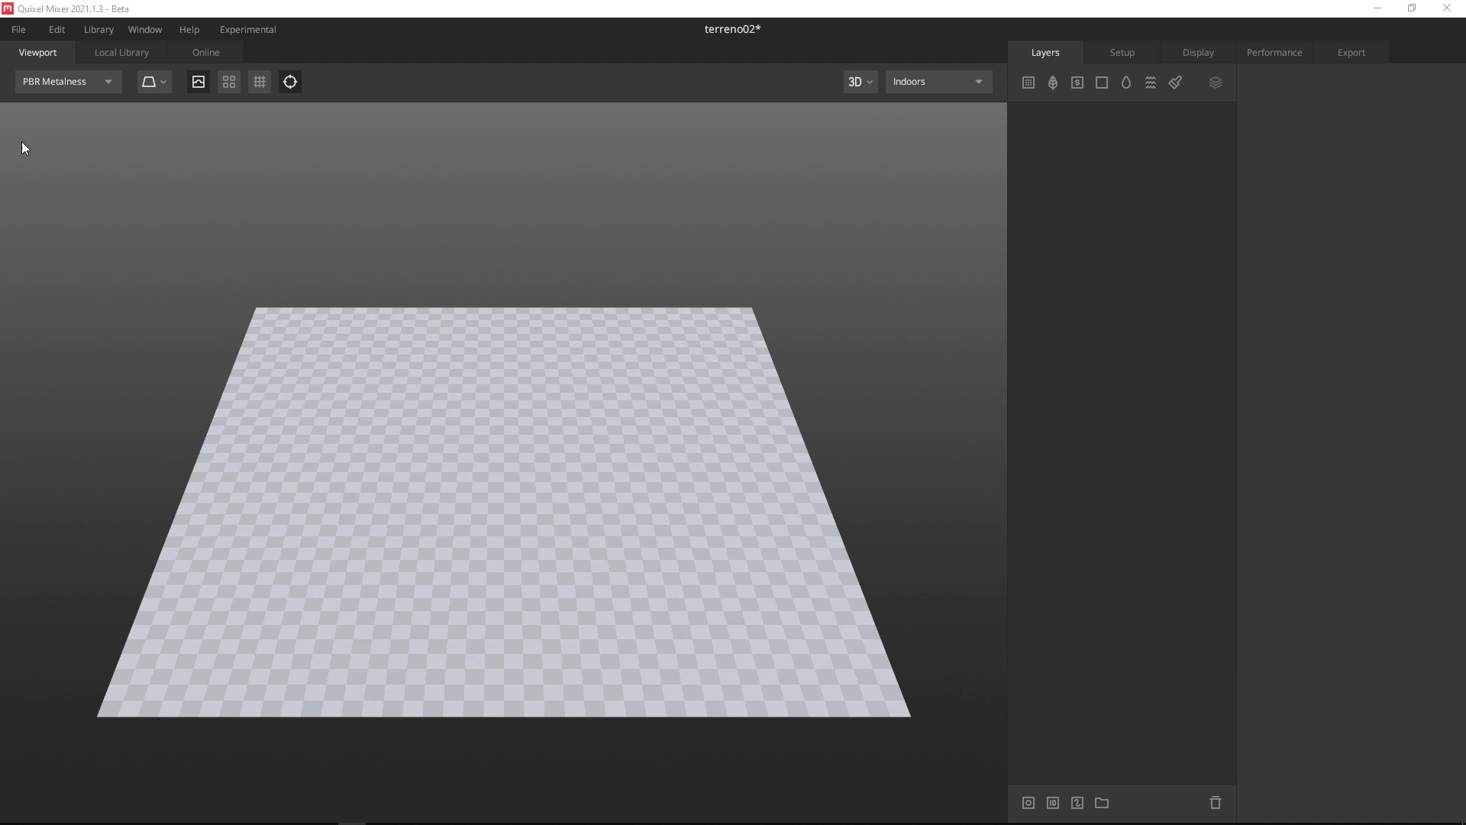
# In Quixel Mixer, look through the surface materials available in the local library.
pyautogui.click(113, 58)
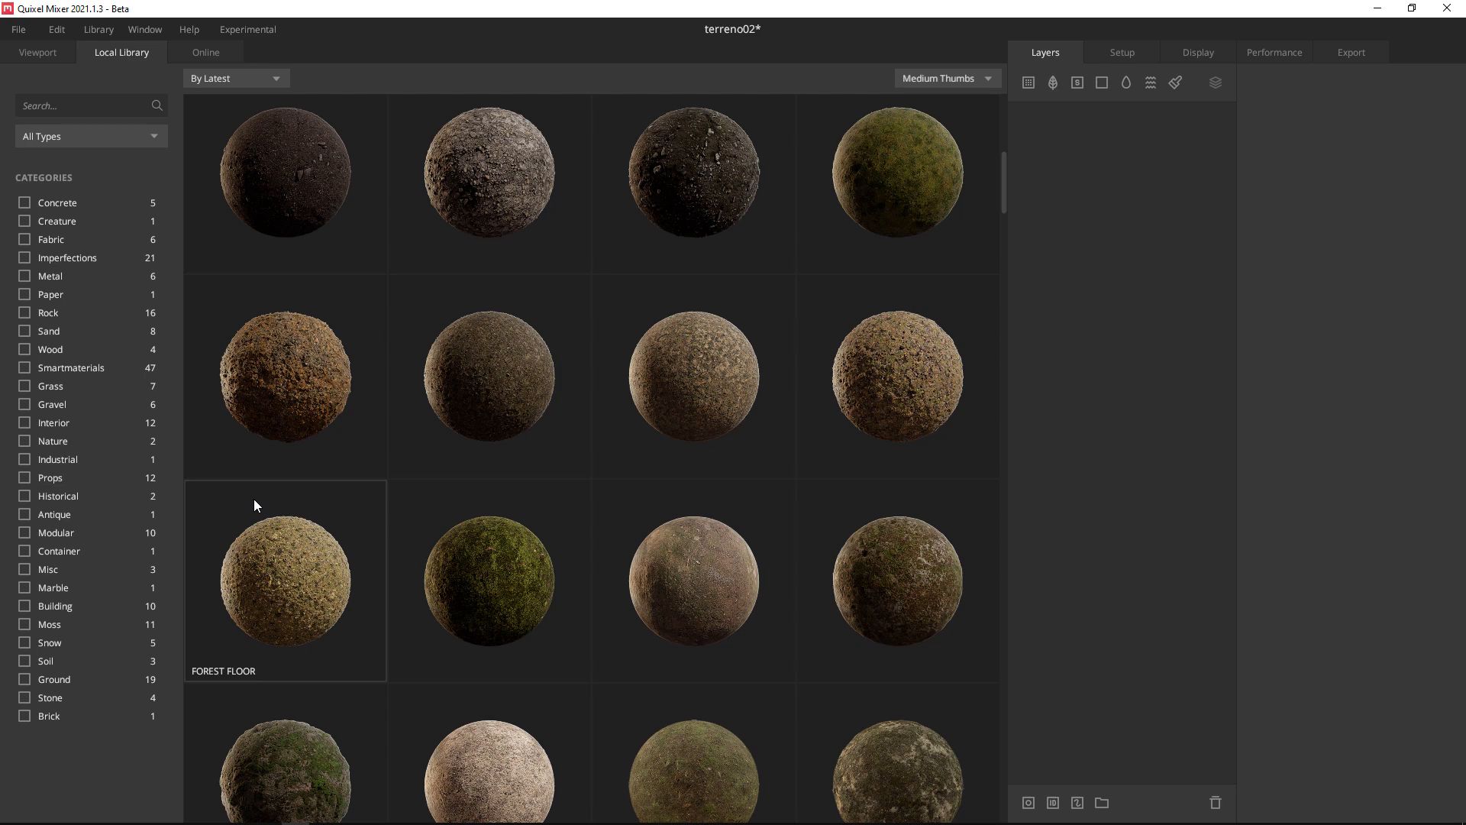
pyautogui.scroll(-3, 611, 448)
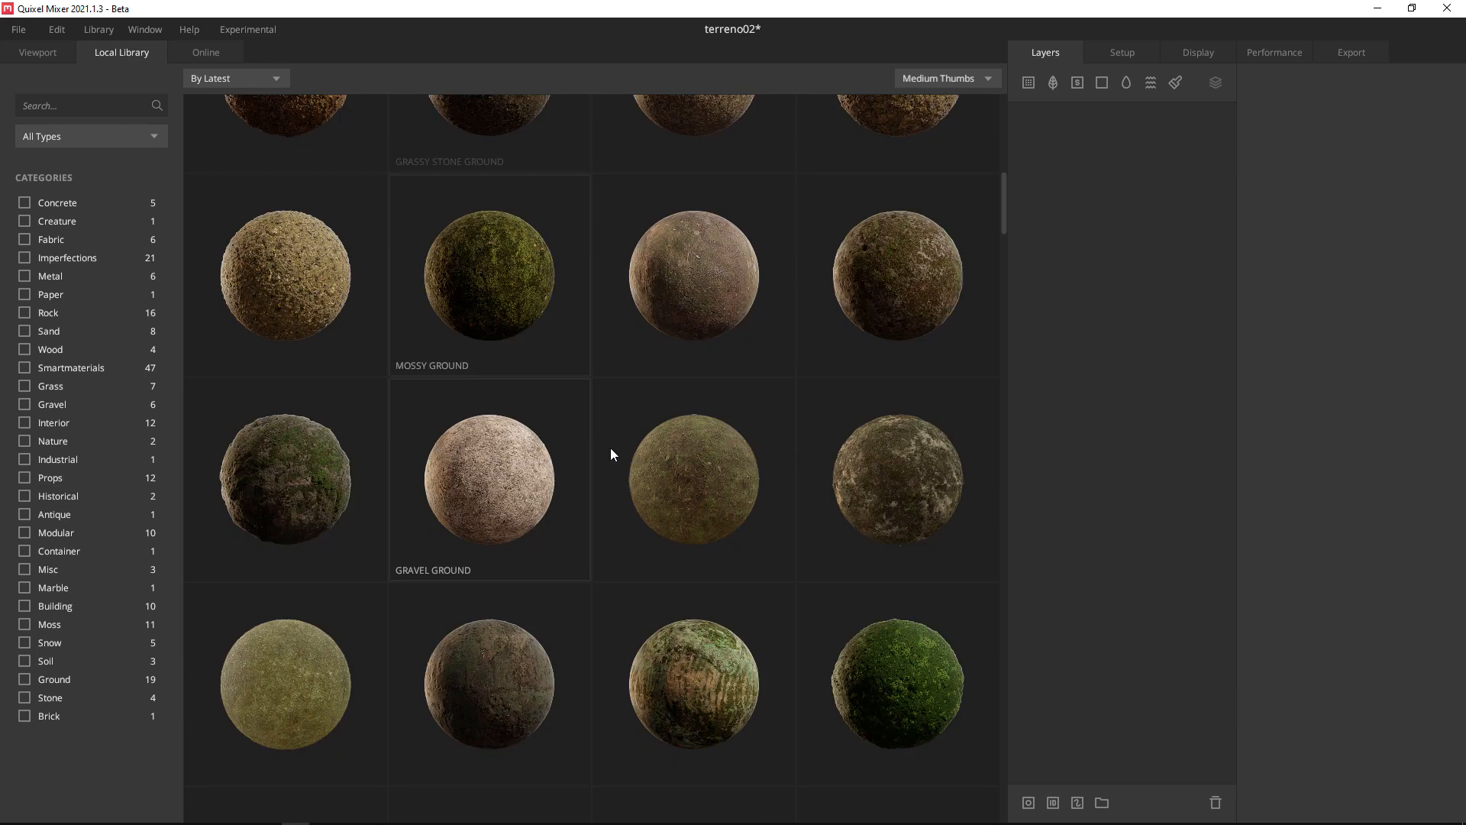
pyautogui.scroll(5, 520, 294)
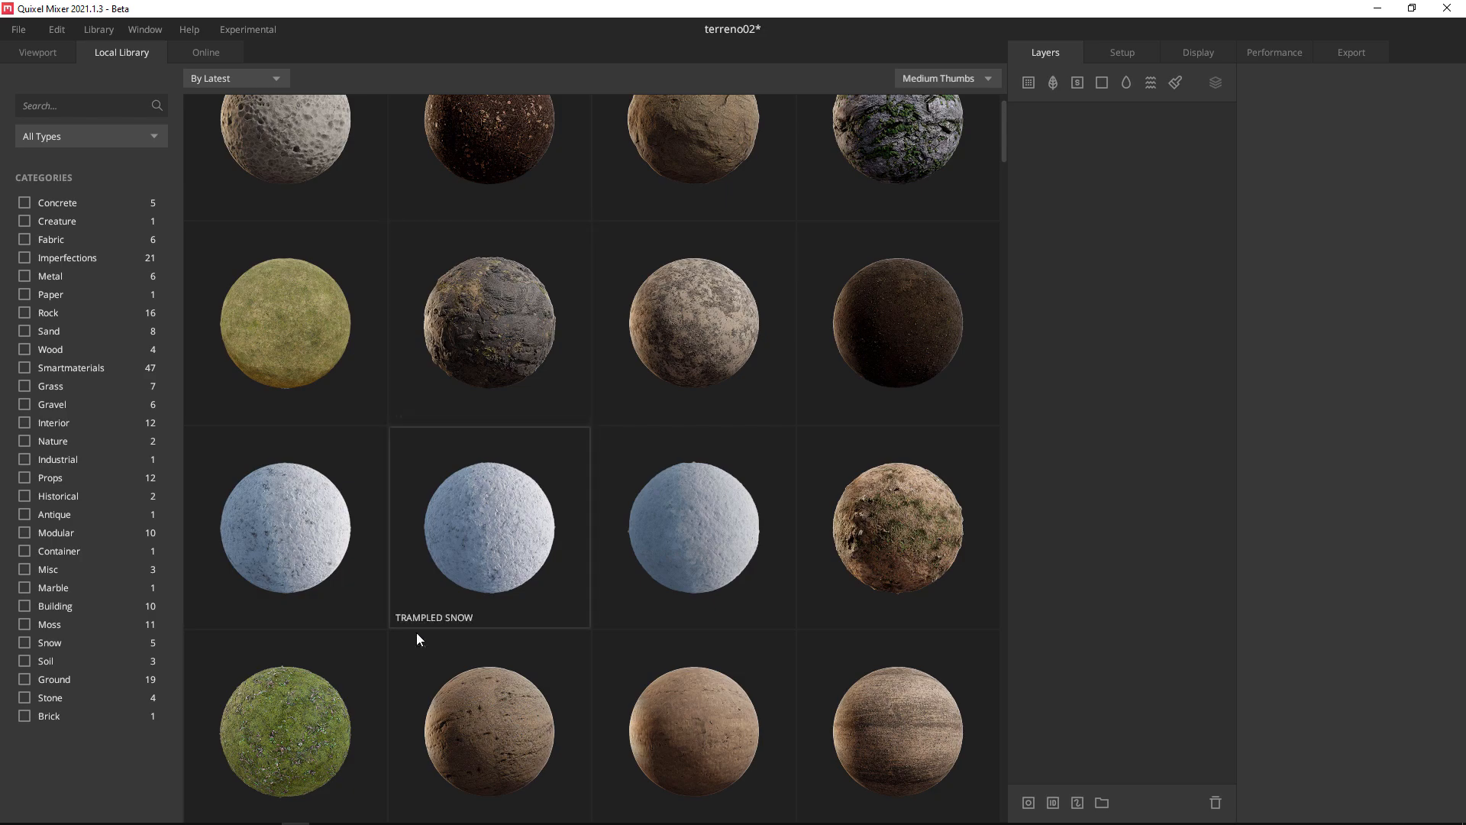
# Switch to Quixel Bridge, clear the Grass search tag and filter the surfaces to sizes > 8 M.
pyautogui.click(324, 822)
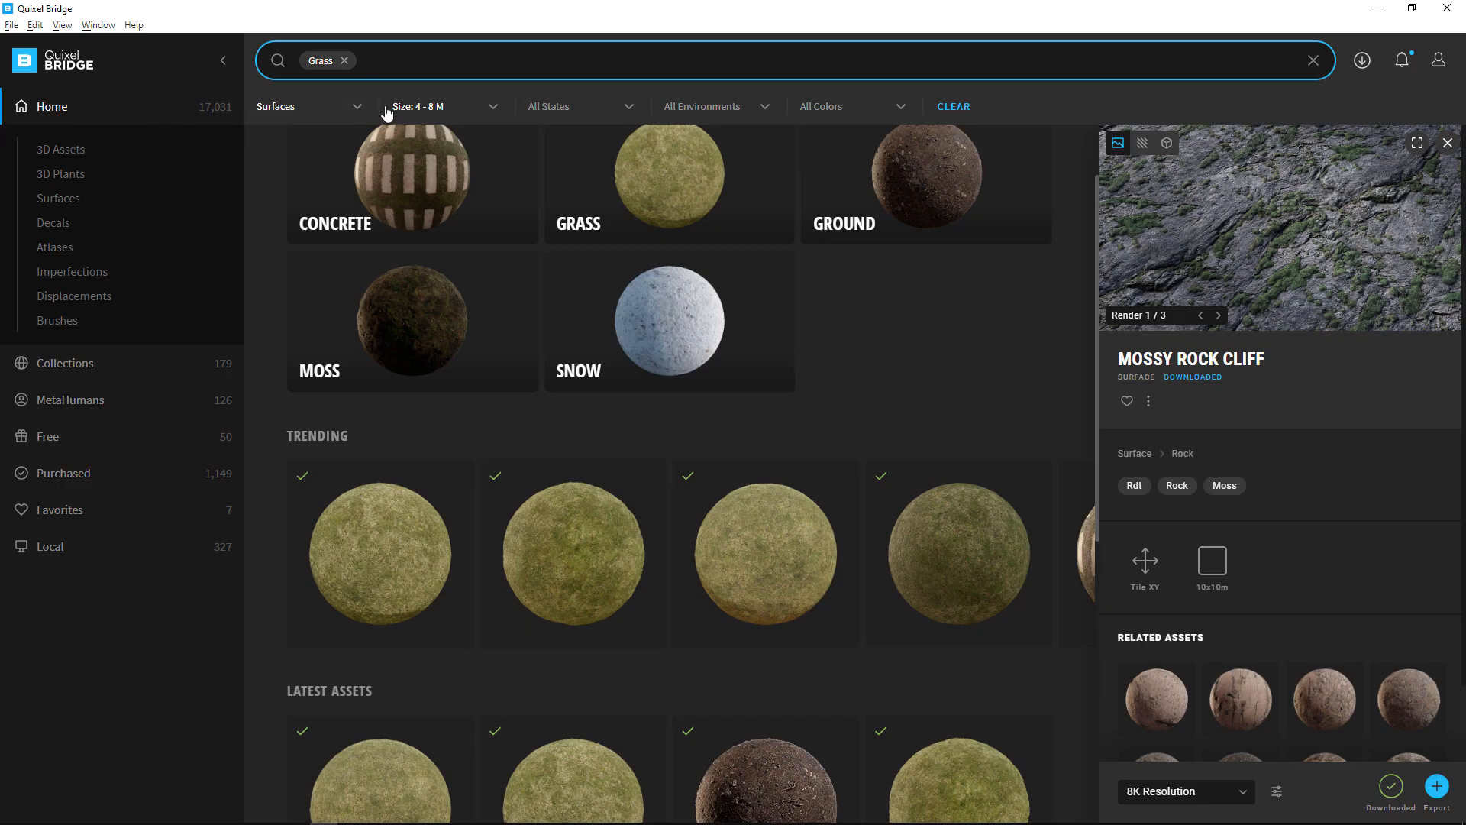
pyautogui.press('BackSpace')
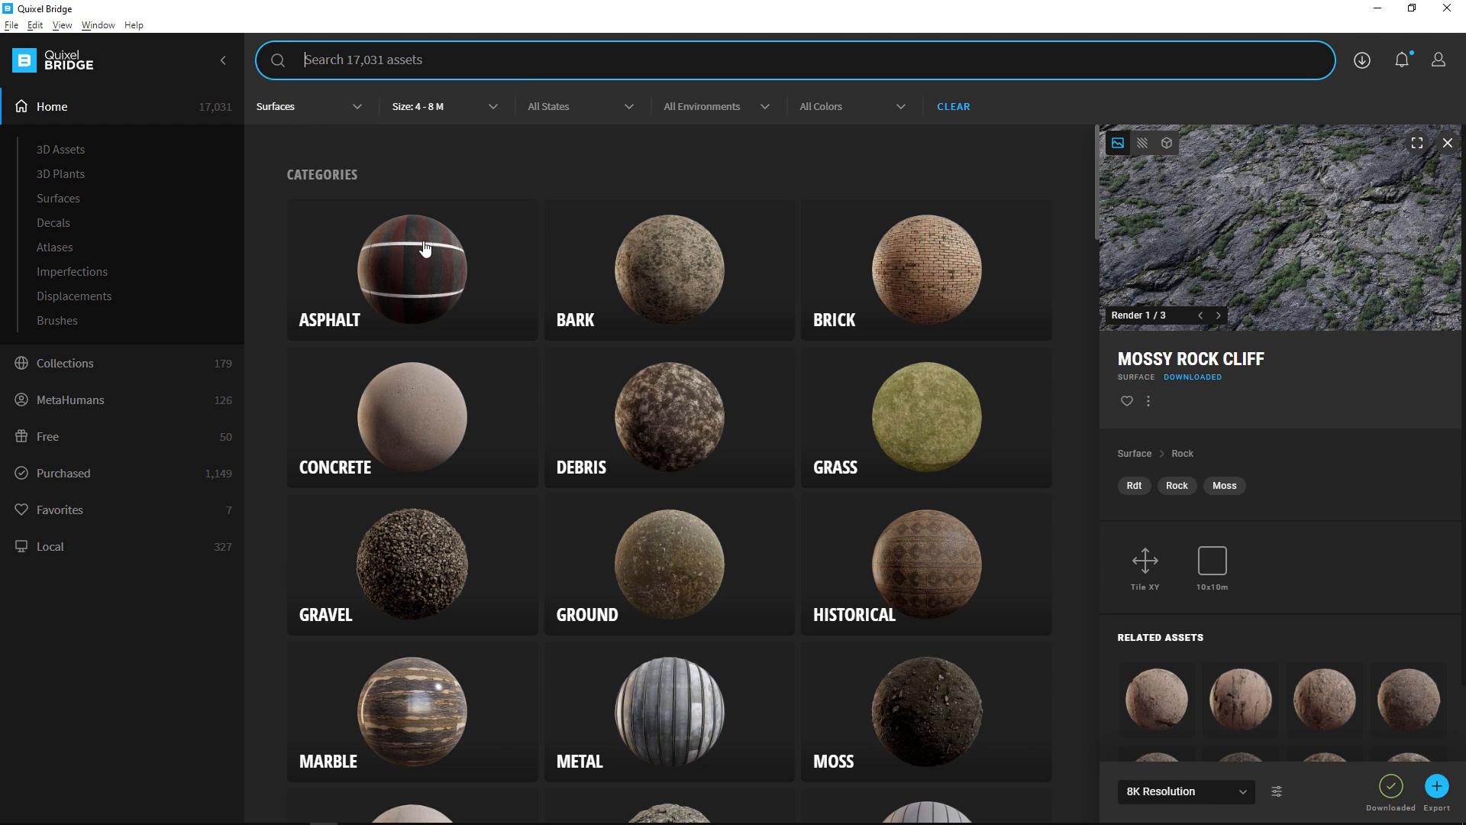
pyautogui.click(483, 108)
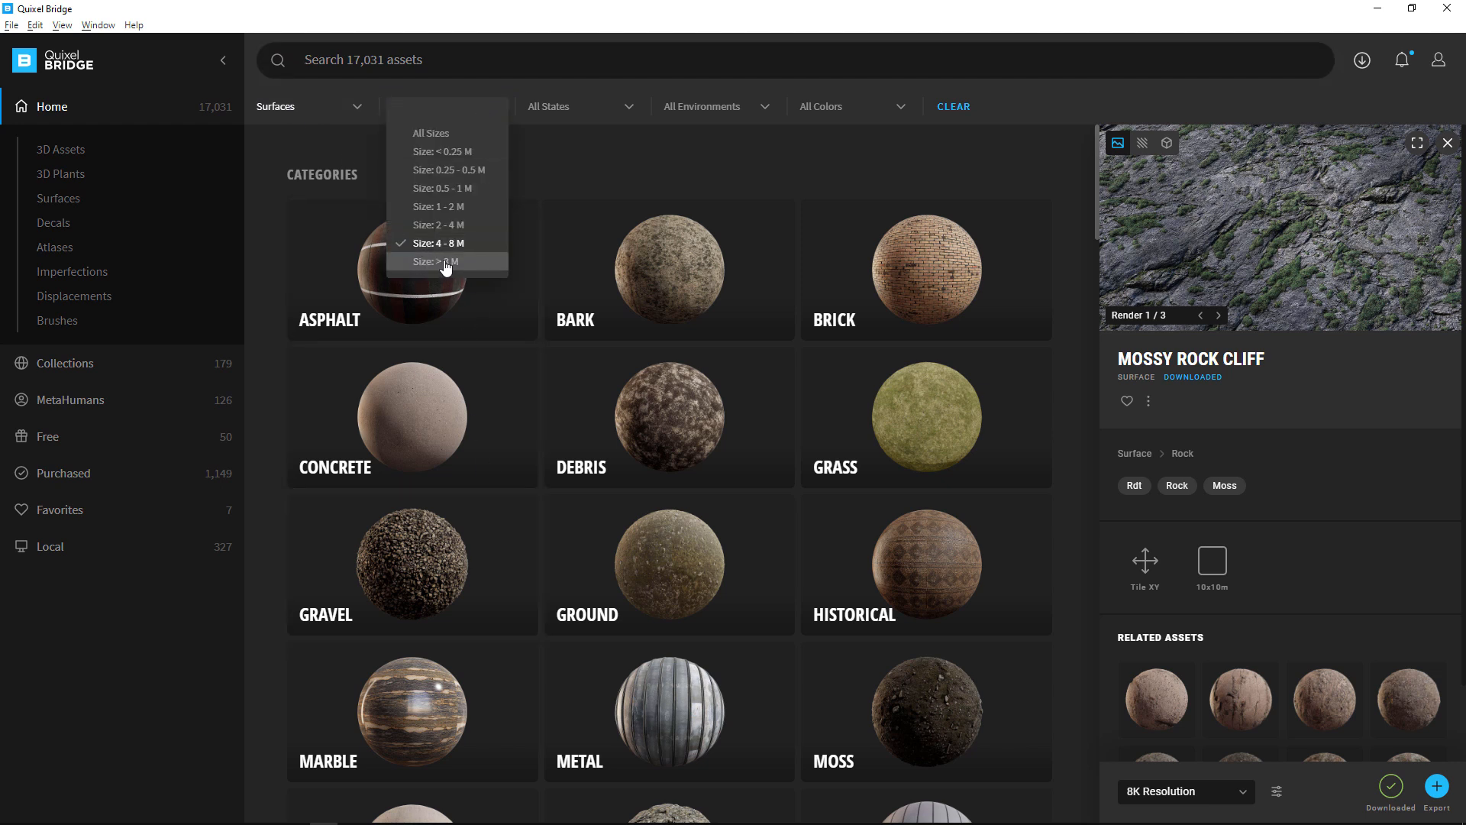
pyautogui.click(446, 263)
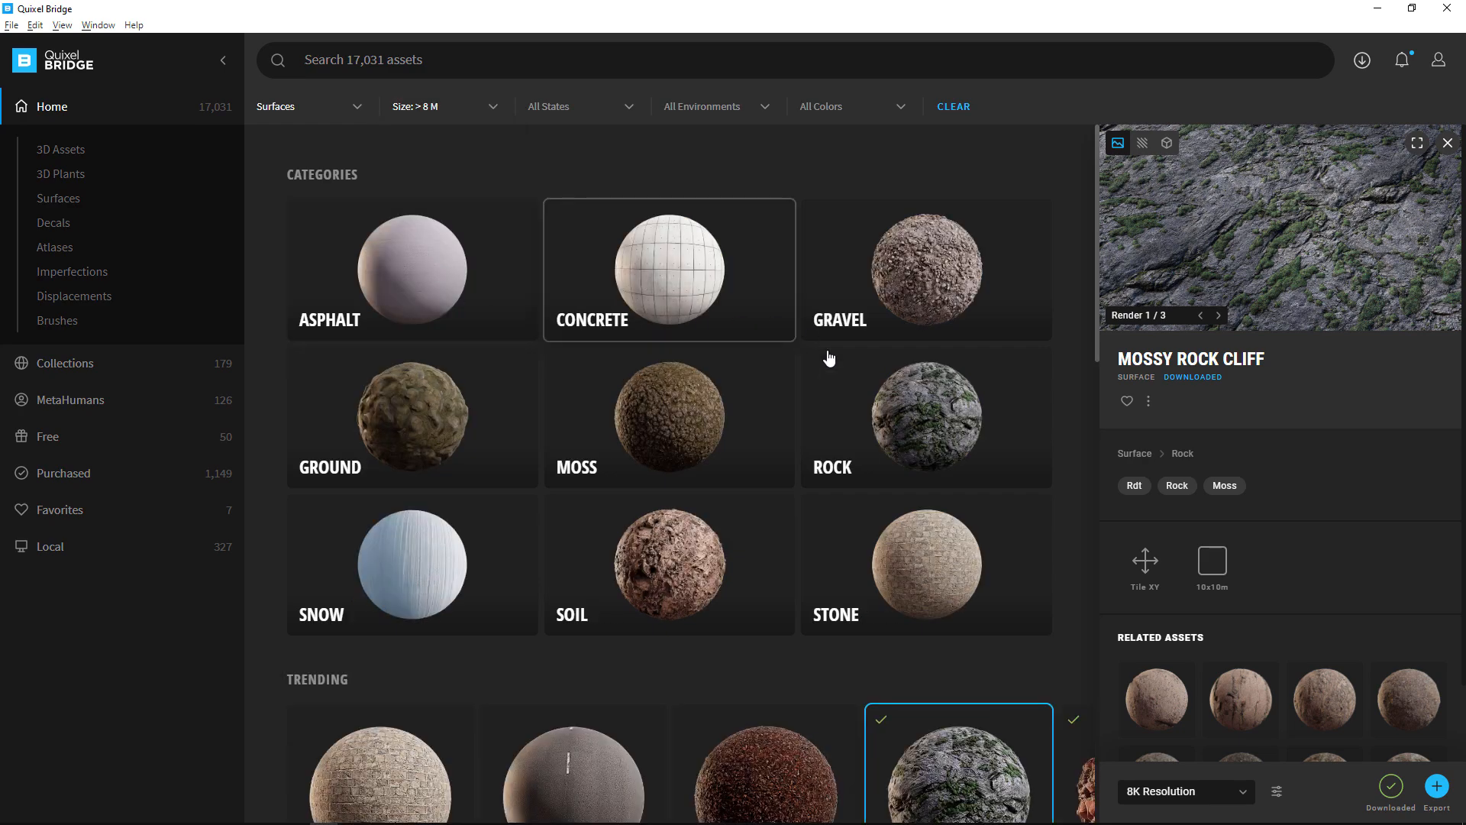
# Look through the categories, trending surfaces and latest assets larger than 8 m.
pyautogui.scroll(-4, 809, 338)
pyautogui.scroll(4, 760, 507)
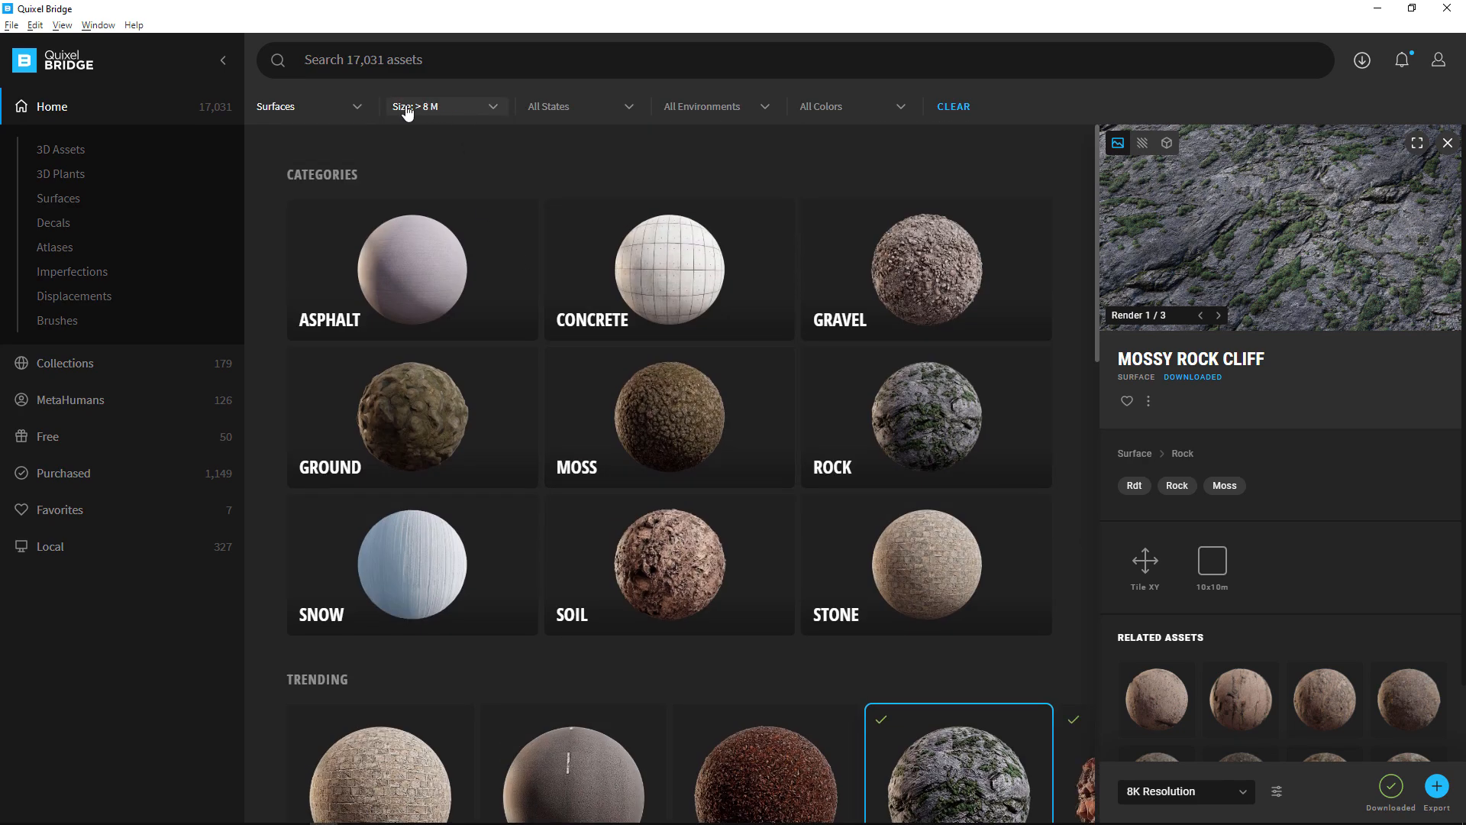
pyautogui.scroll(-7, 645, 501)
pyautogui.scroll(-5, 722, 508)
pyautogui.scroll(3, 916, 510)
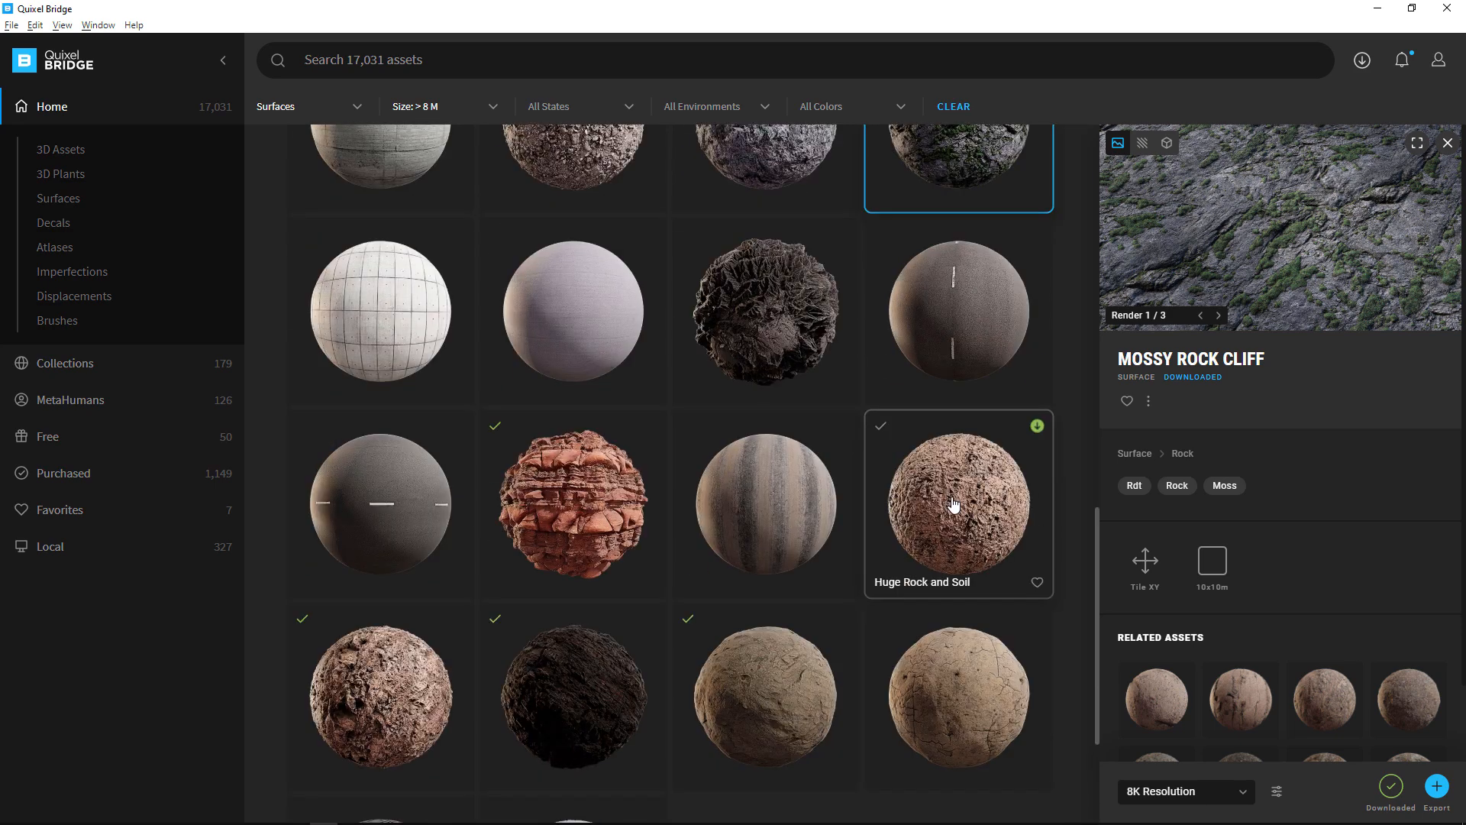
pyautogui.scroll(8, 953, 504)
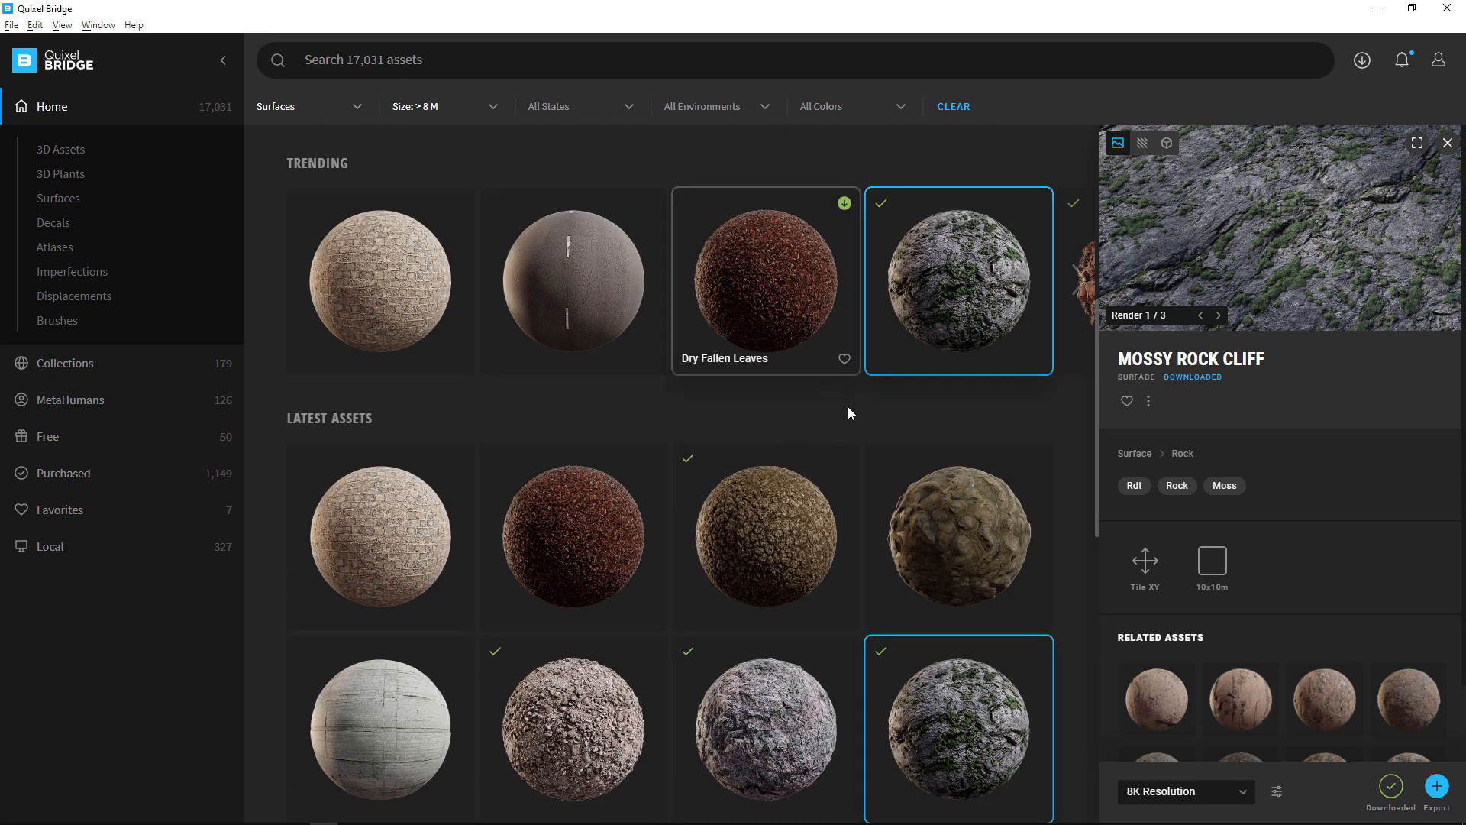
pyautogui.scroll(4, 917, 389)
# Change the surface size filter to 4 - 8 M and download the Forest Floor surface from the latest assets.
pyautogui.click(428, 106)
pyautogui.click(439, 243)
pyautogui.scroll(-3, 756, 413)
pyautogui.scroll(-10, 769, 563)
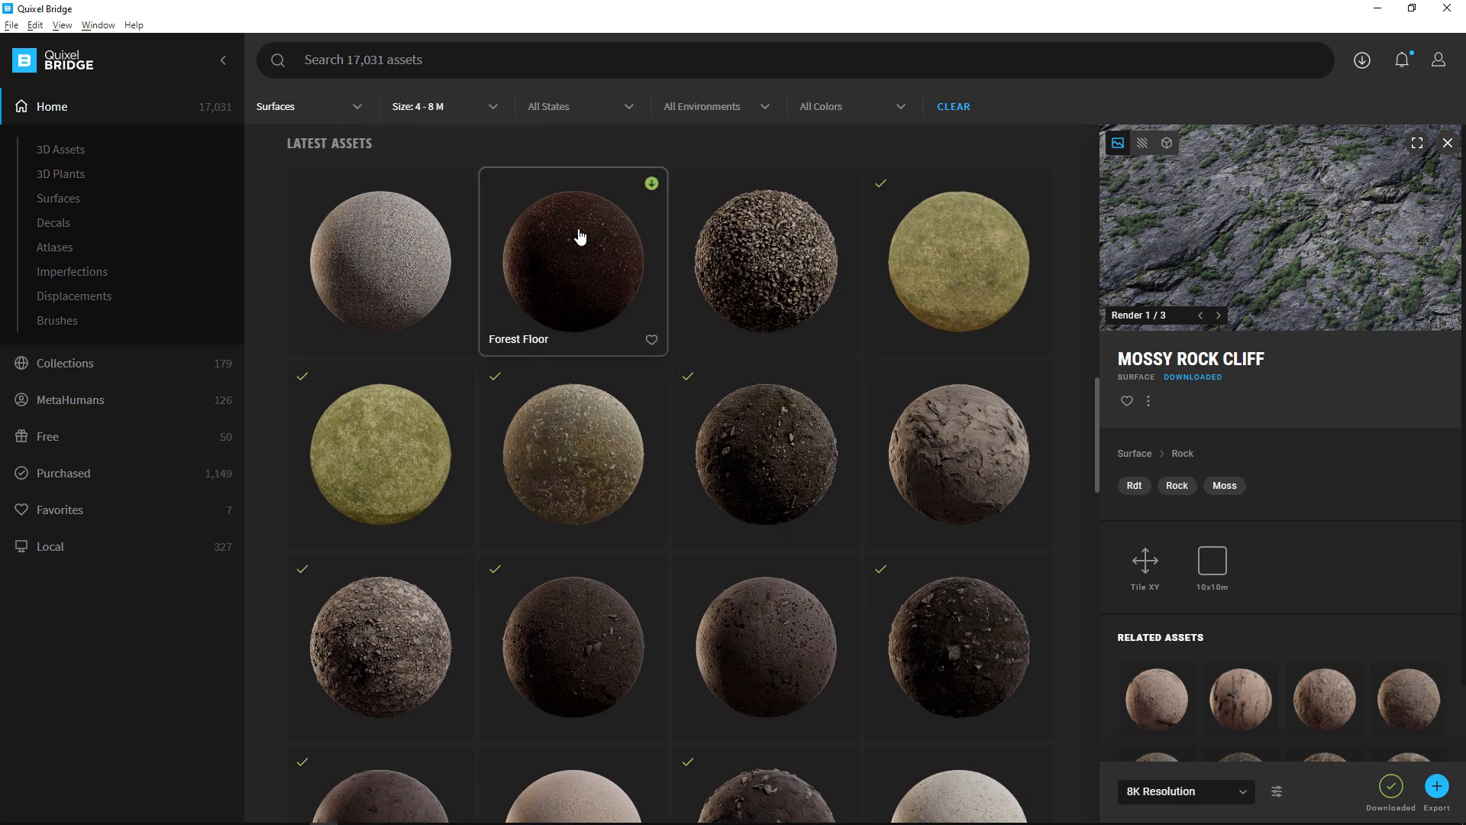
pyautogui.click(651, 184)
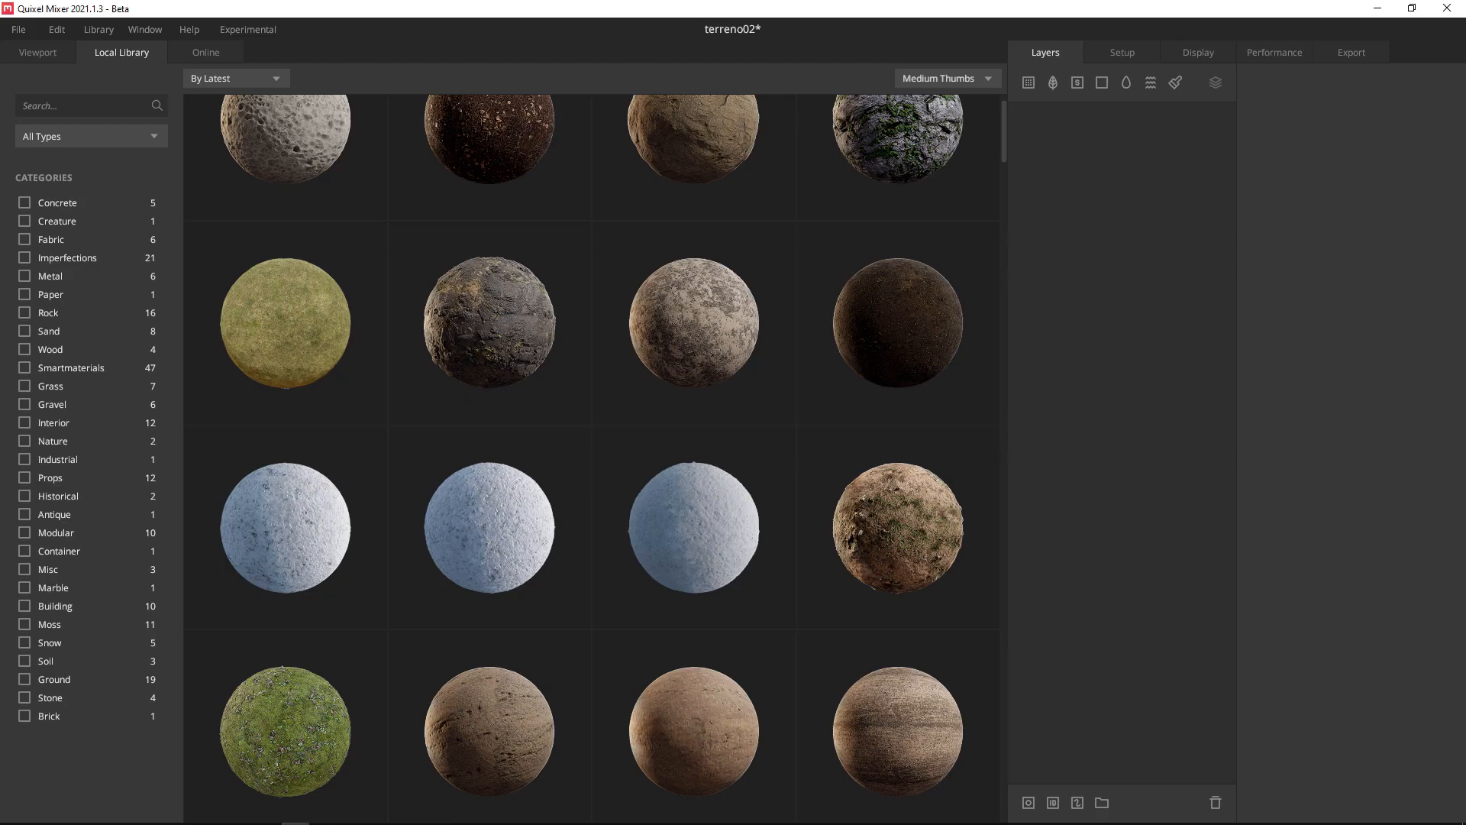
# Switch back to Quixel Mixer and check the local library for the newly downloaded surface.
pyautogui.scroll(2, 361, 423)
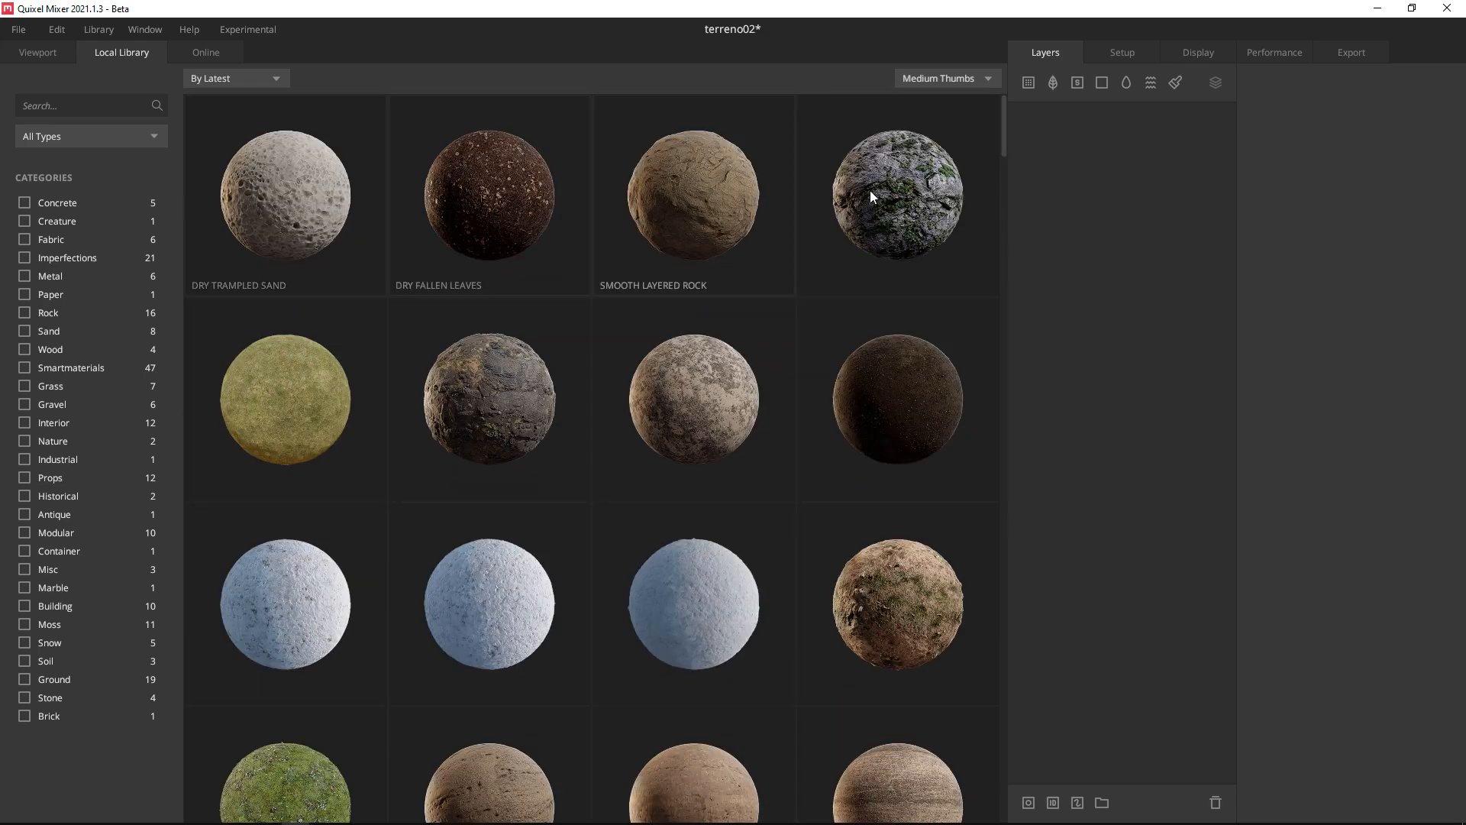
pyautogui.scroll(-4, 318, 324)
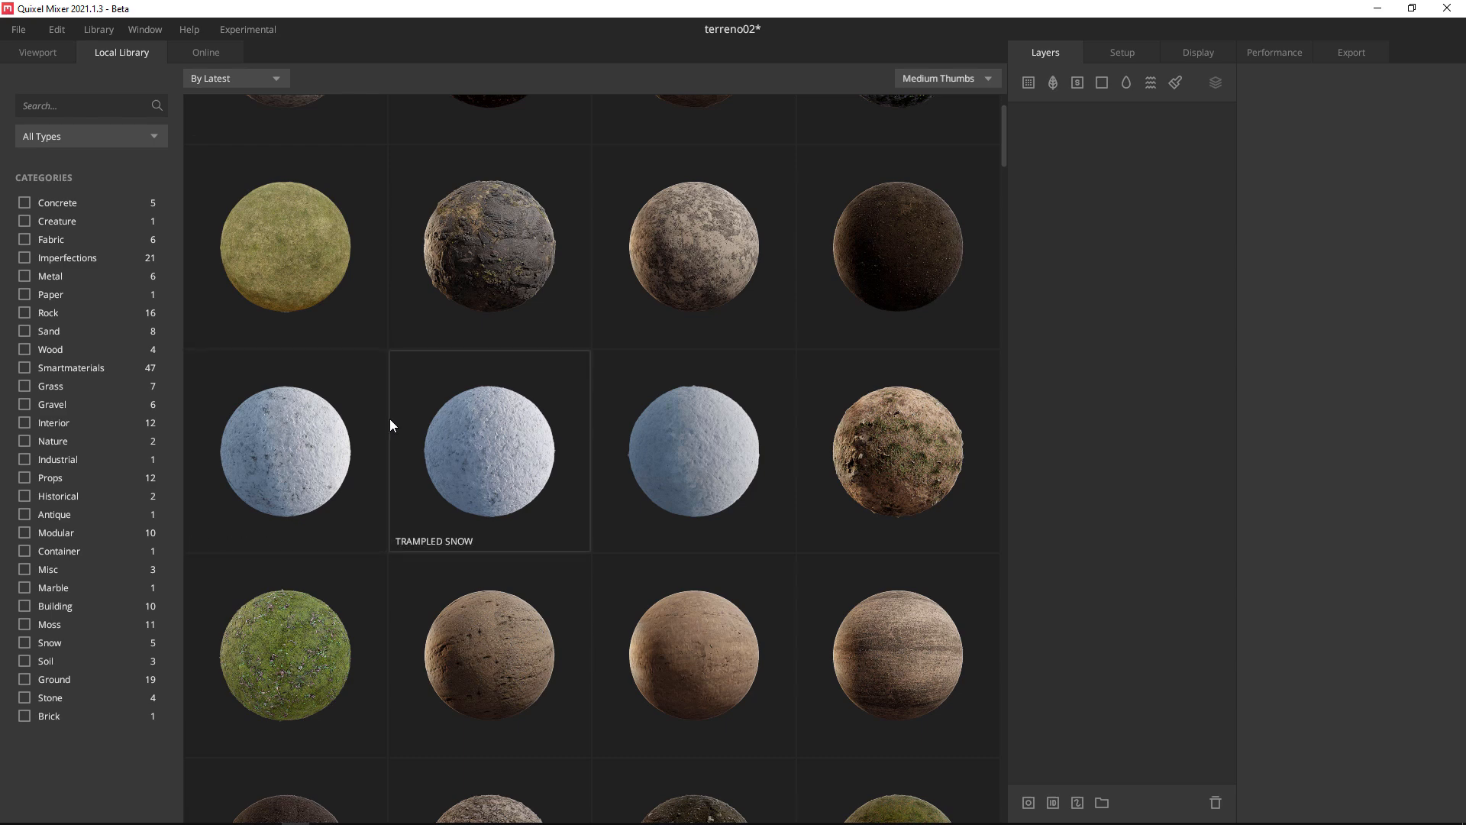
pyautogui.scroll(4, 390, 421)
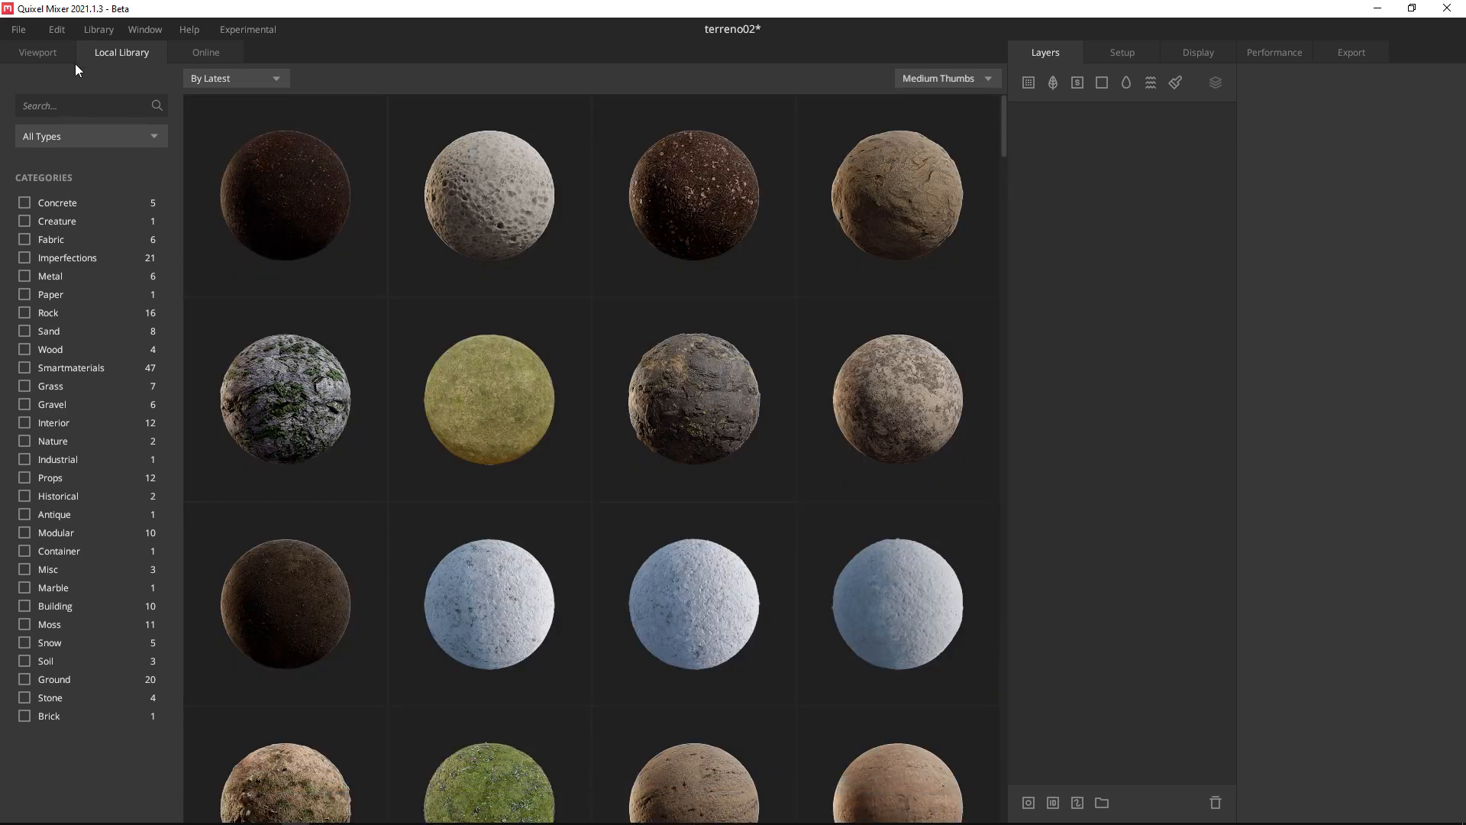
# Return to the plane view and set the plane's size to 10x10 m in the model settings.
pyautogui.click(37, 59)
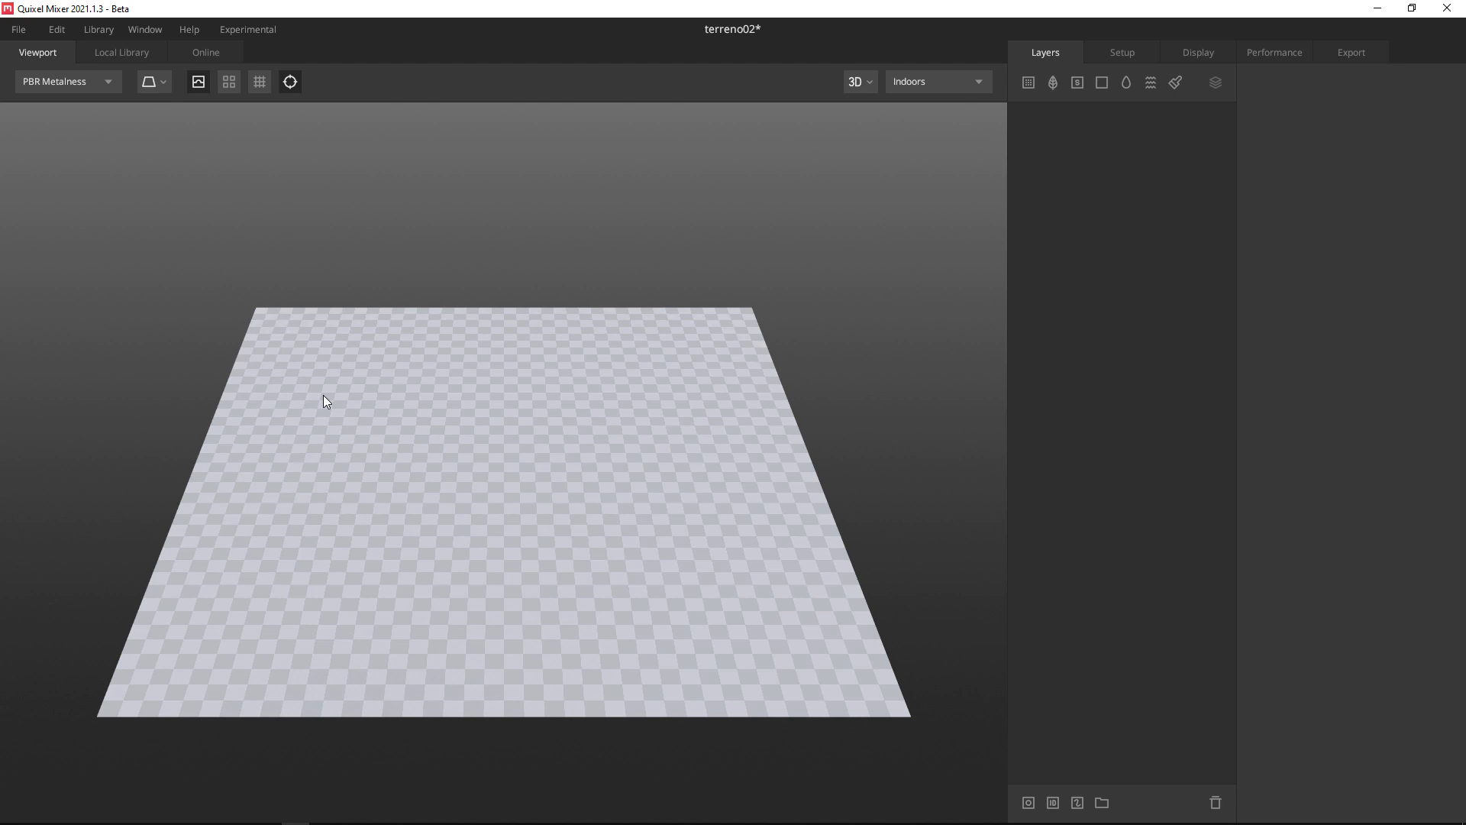
pyautogui.click(1119, 55)
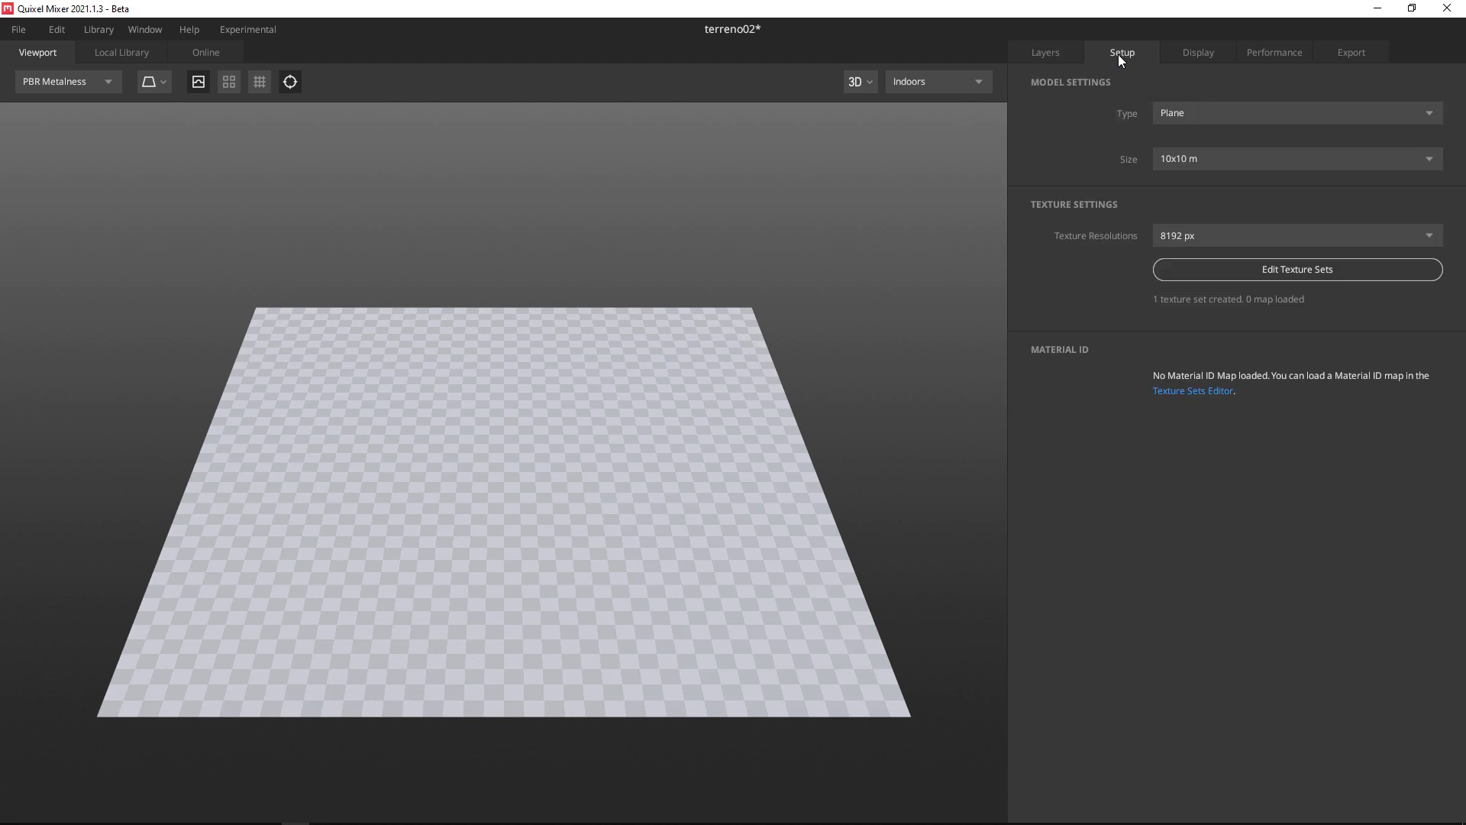
pyautogui.click(1167, 155)
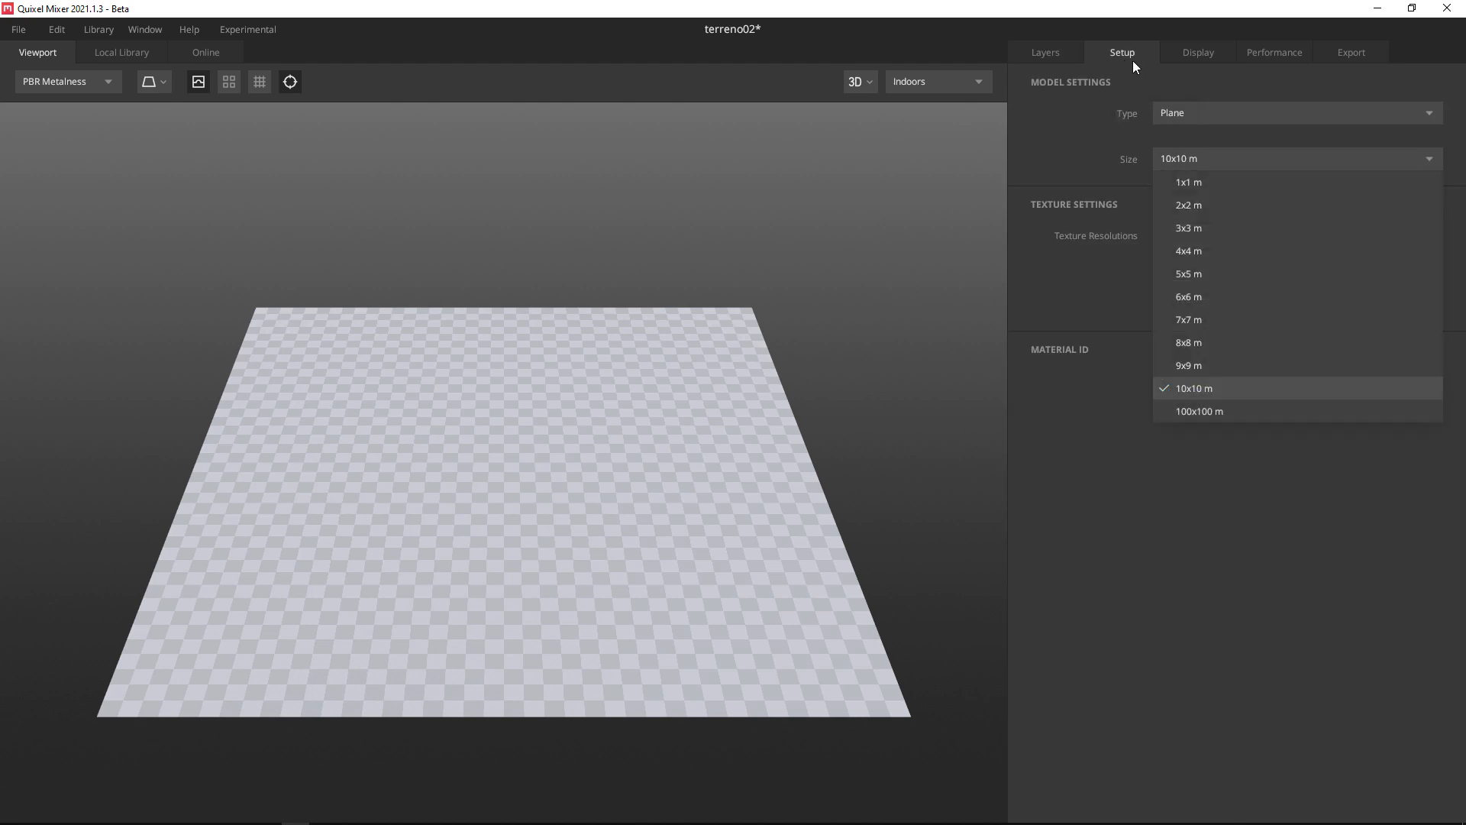
pyautogui.click(1116, 46)
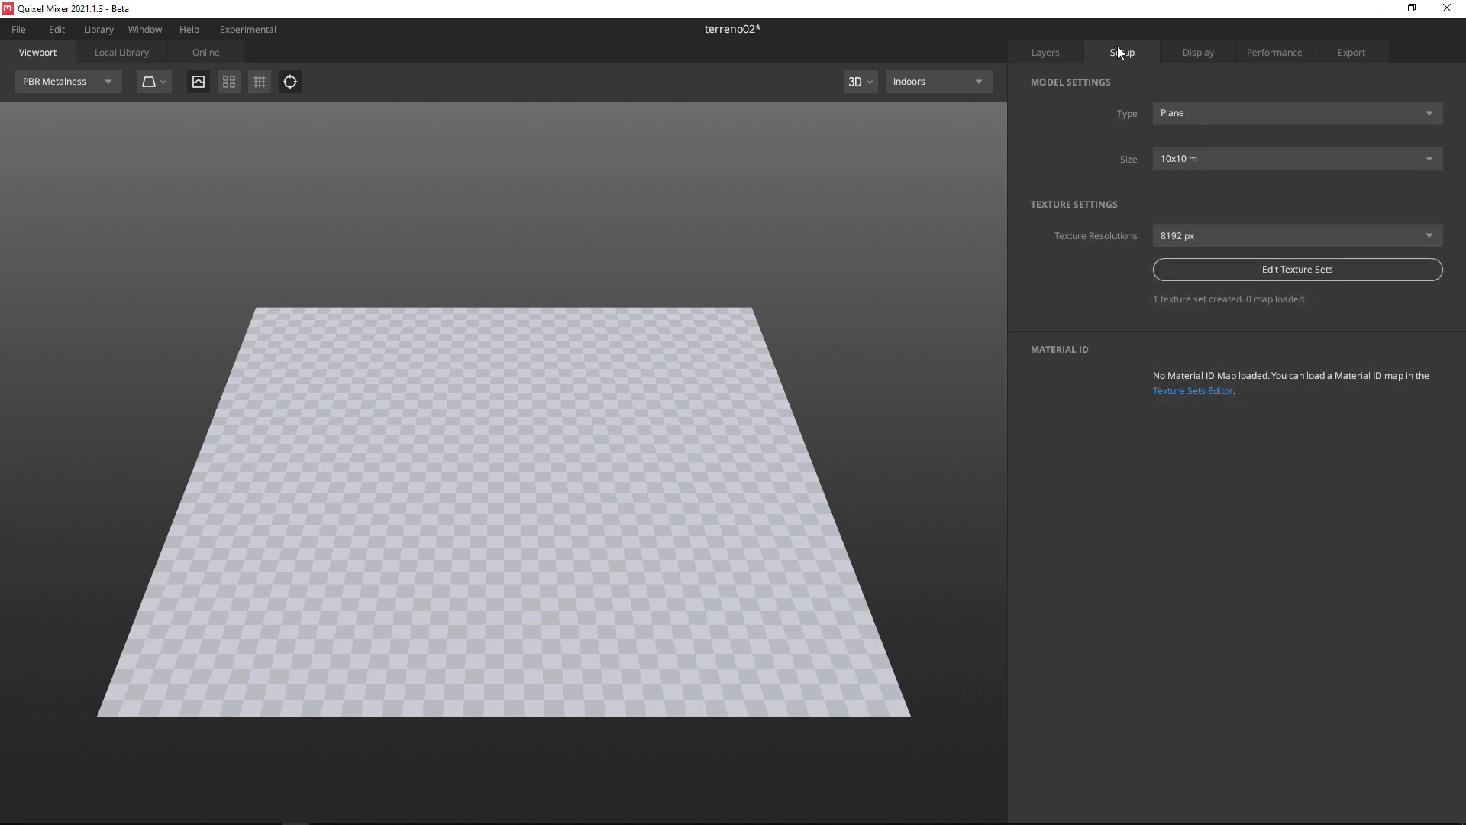
pyautogui.click(1206, 164)
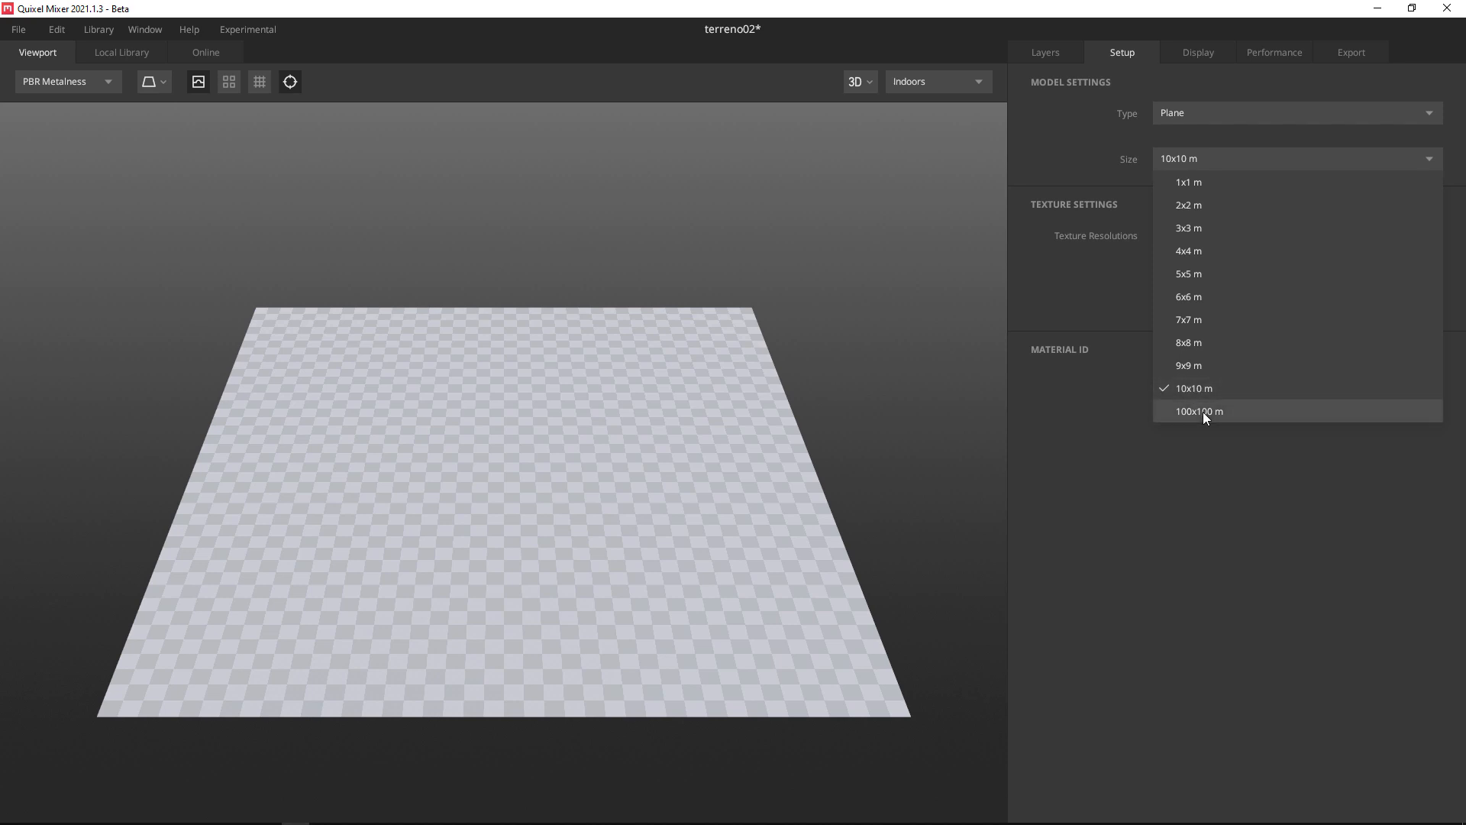
pyautogui.click(1199, 390)
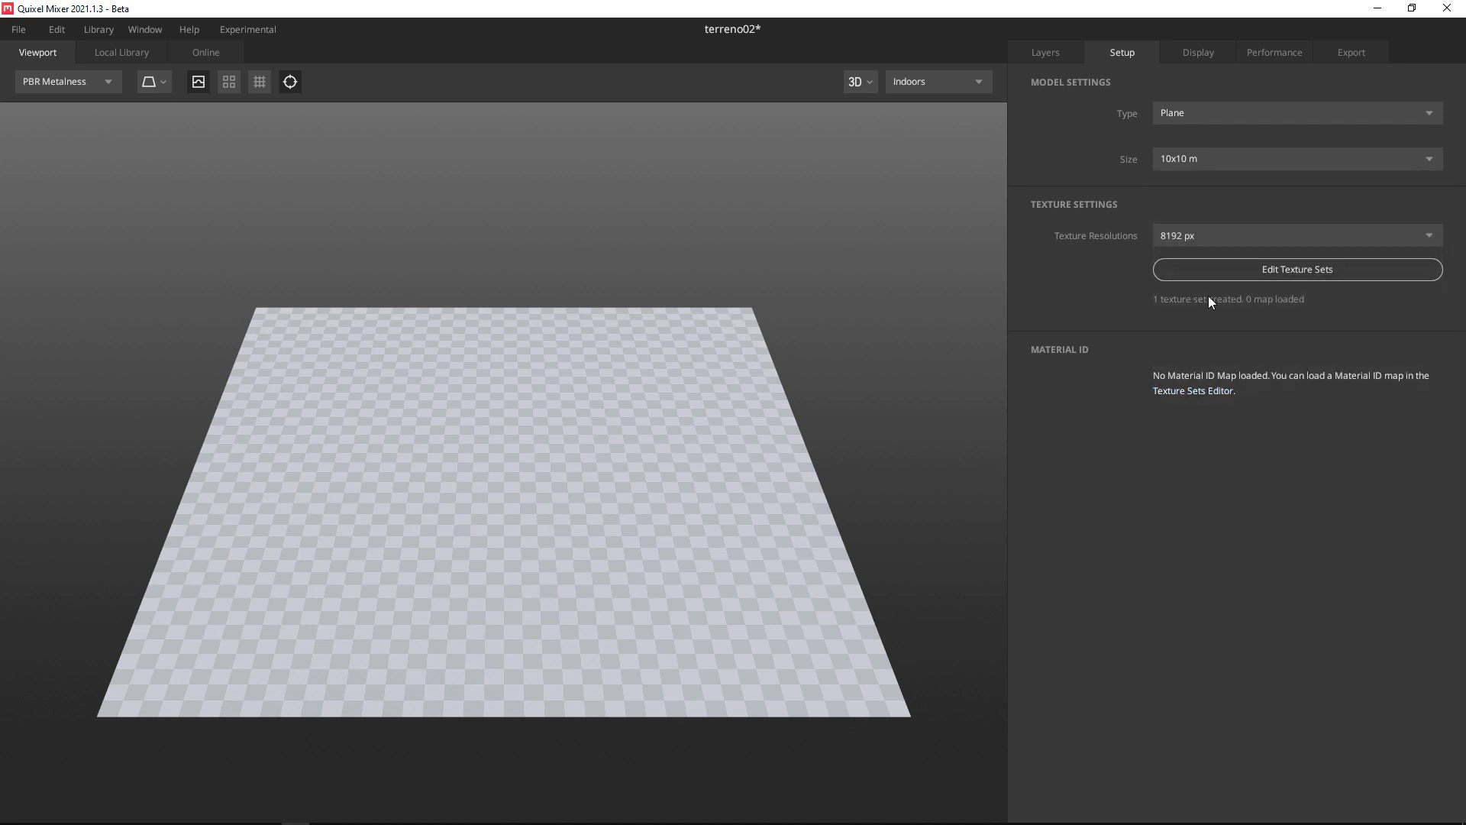
# Add the Clover Patches On Grass surface from the local library to the plane.
pyautogui.click(121, 53)
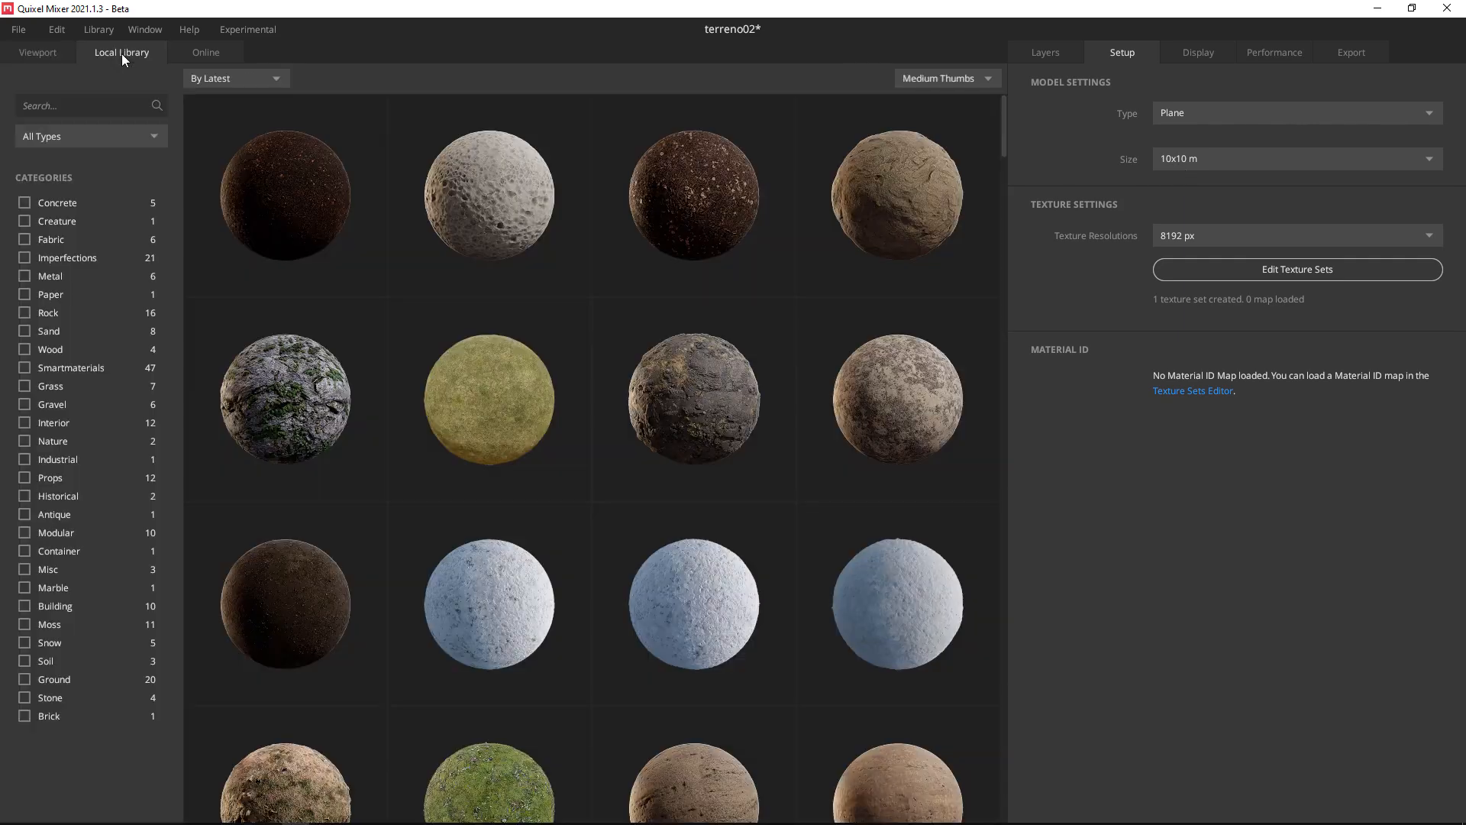
pyautogui.scroll(-3, 559, 478)
pyautogui.scroll(-3, 610, 489)
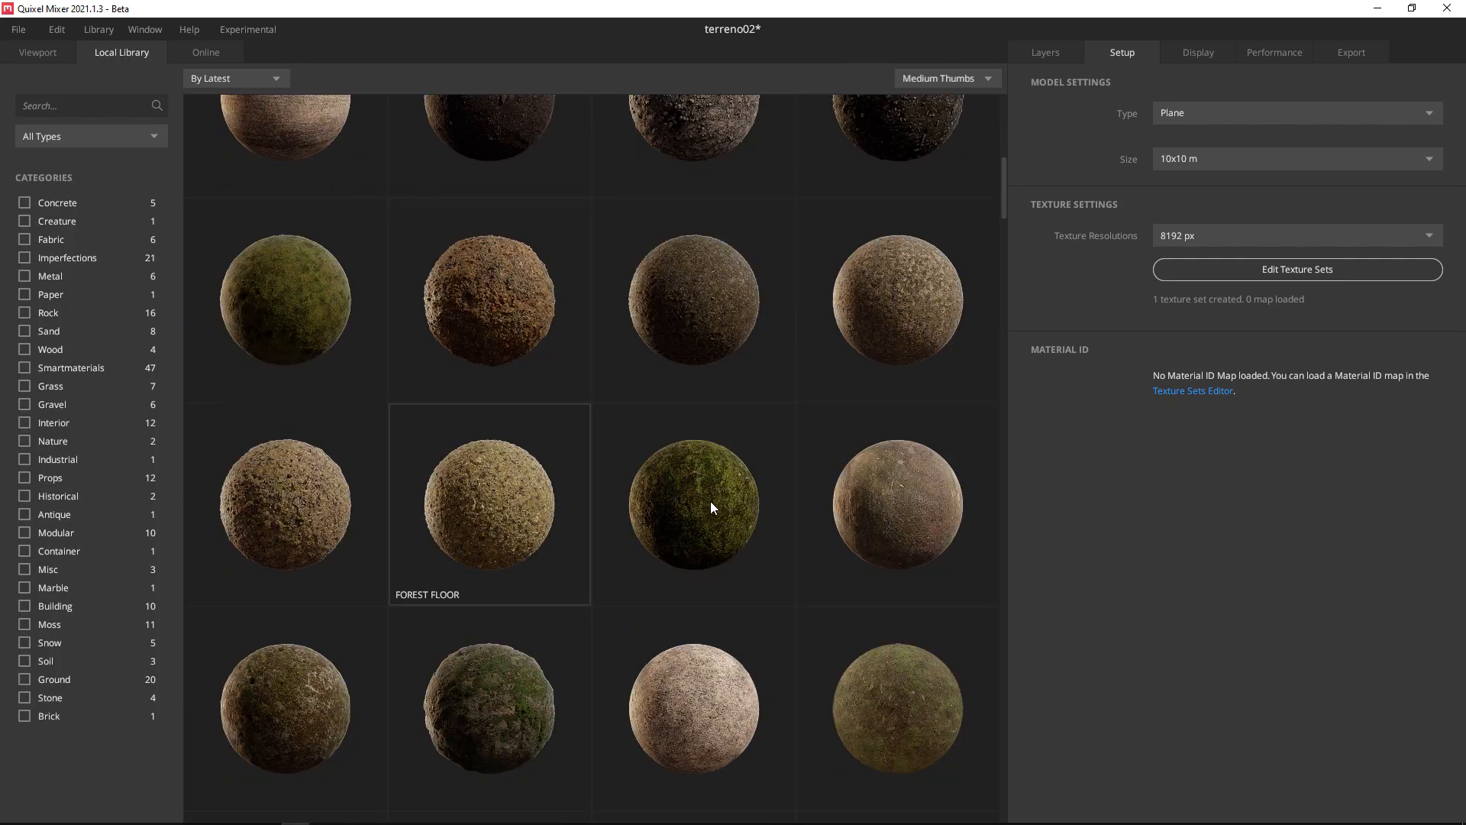
pyautogui.scroll(-4, 672, 549)
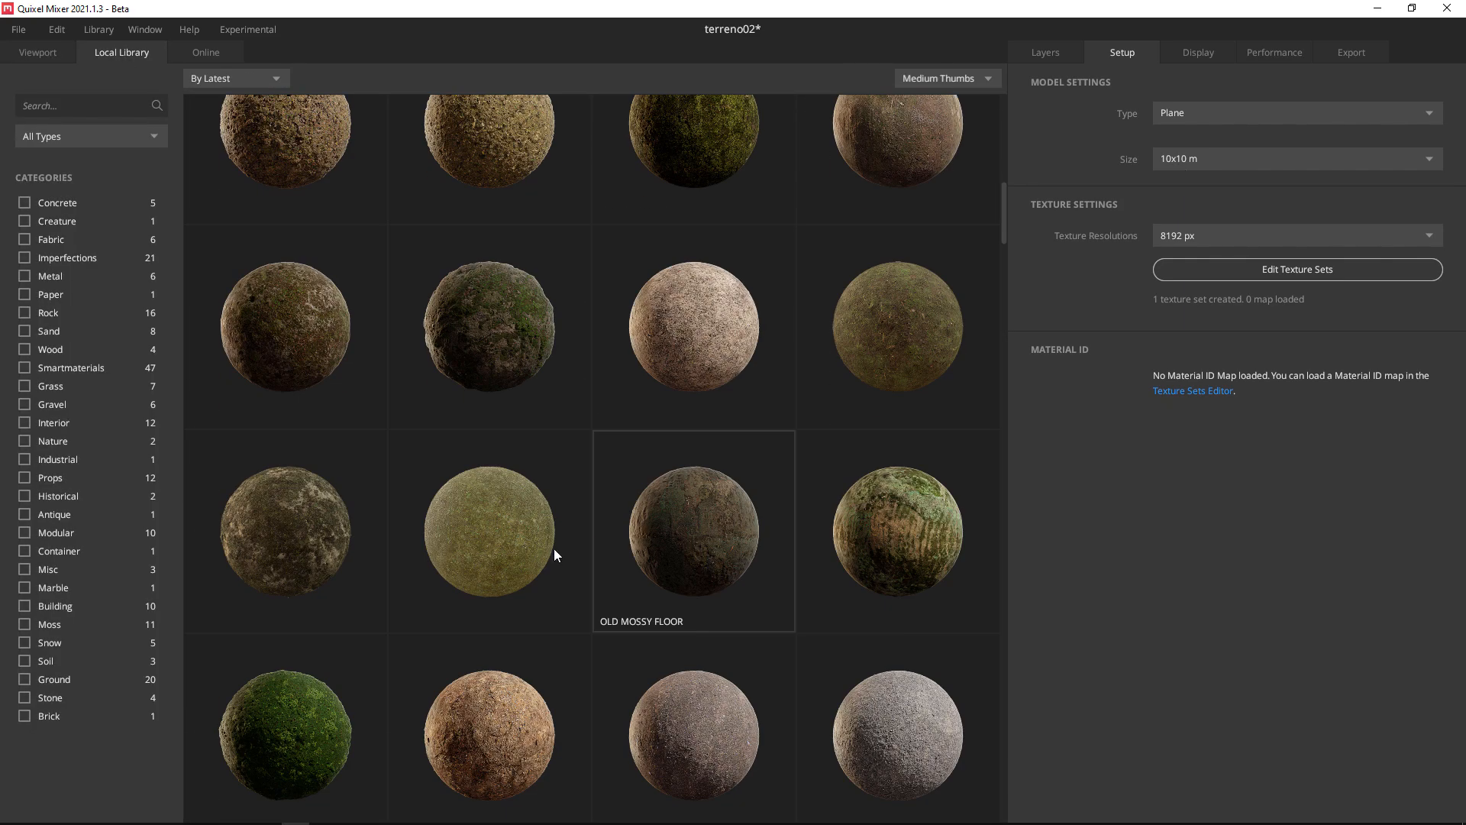
pyautogui.click(268, 717)
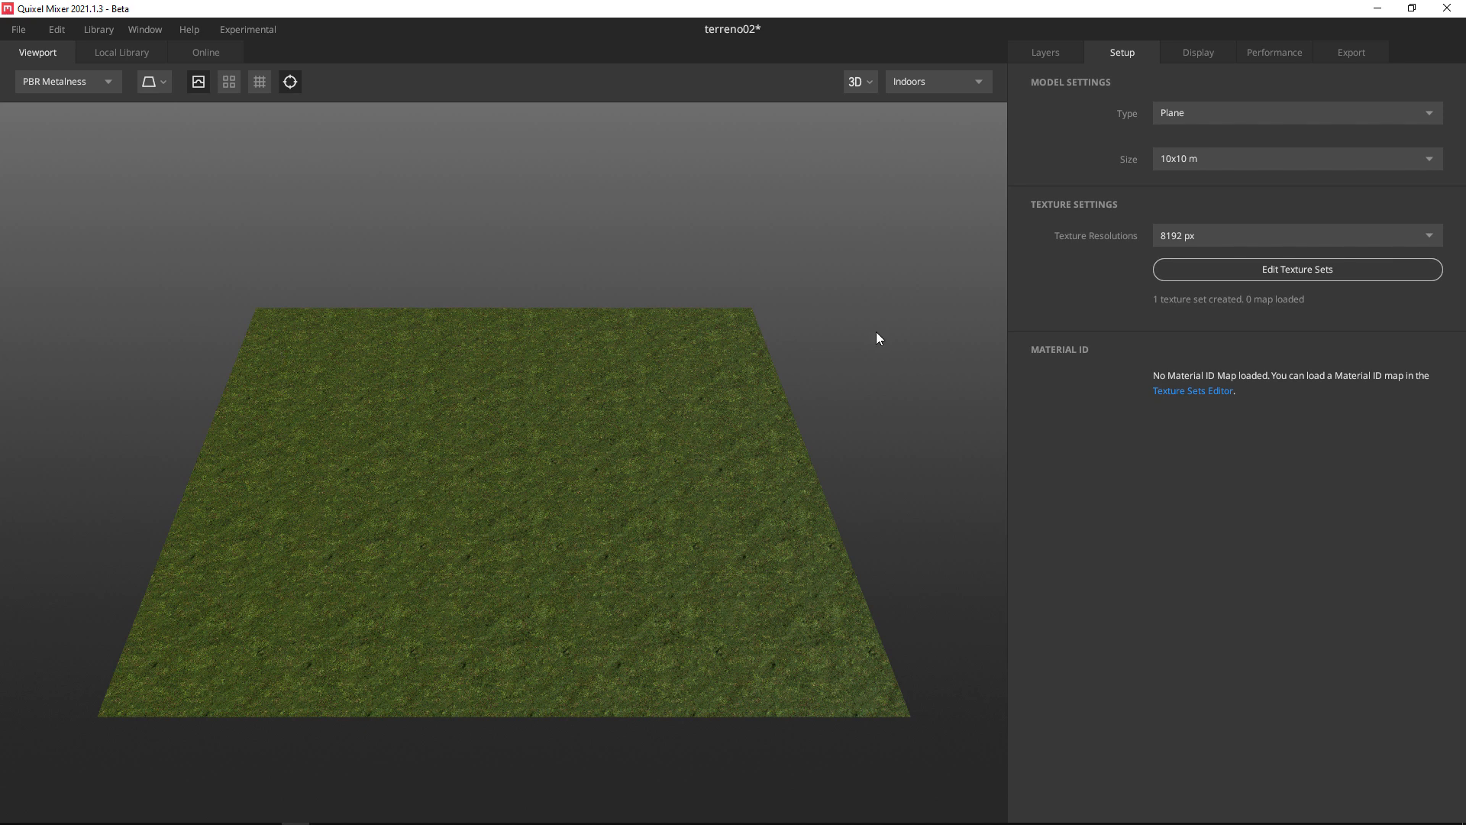
# Set the clover layer's tiling repetitions to 10 in both X and Y, and delete the layer.
pyautogui.click(1051, 55)
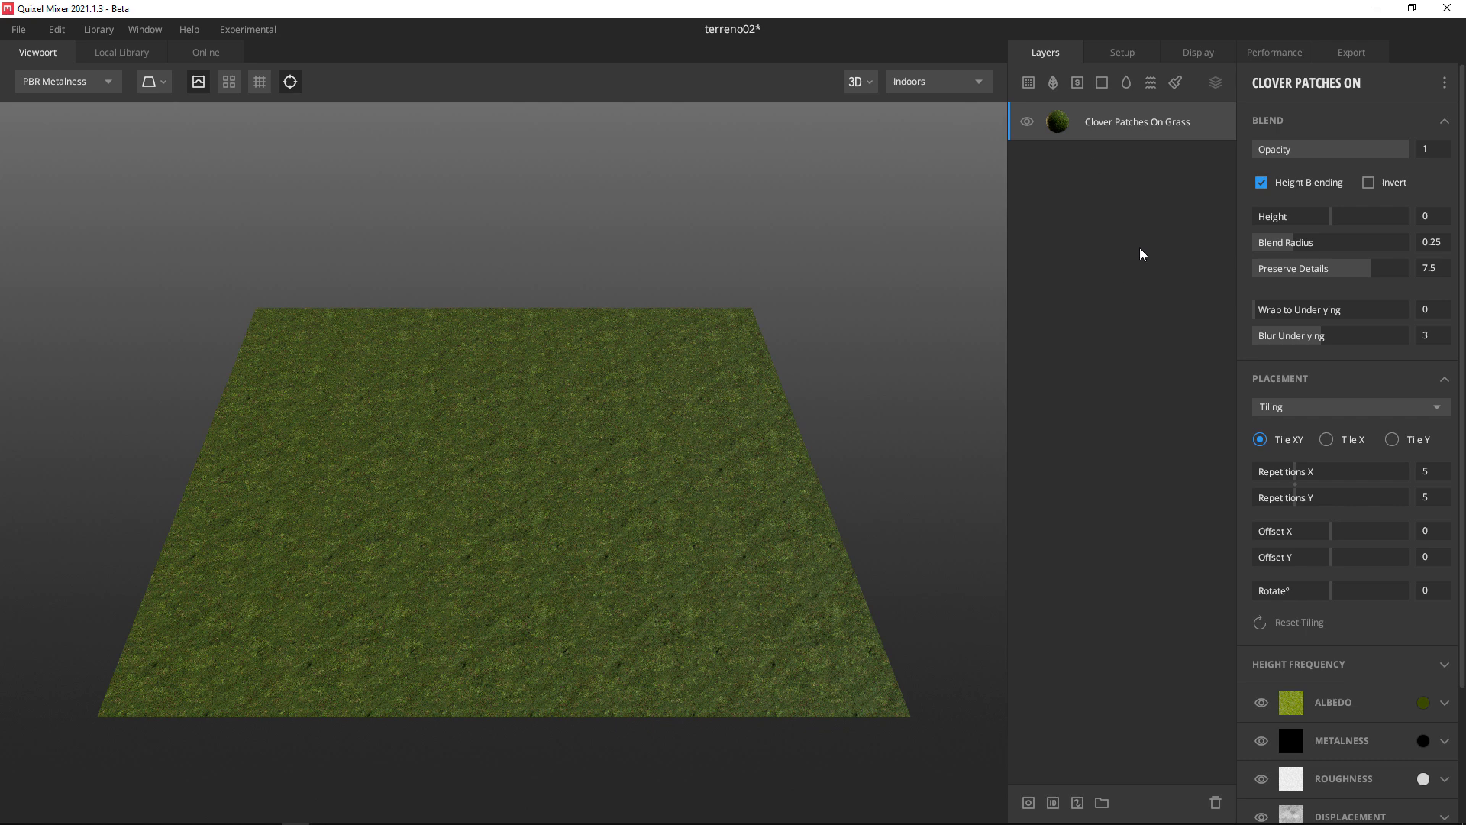
pyautogui.click(1442, 476)
pyautogui.write('10')
pyautogui.press('Return')
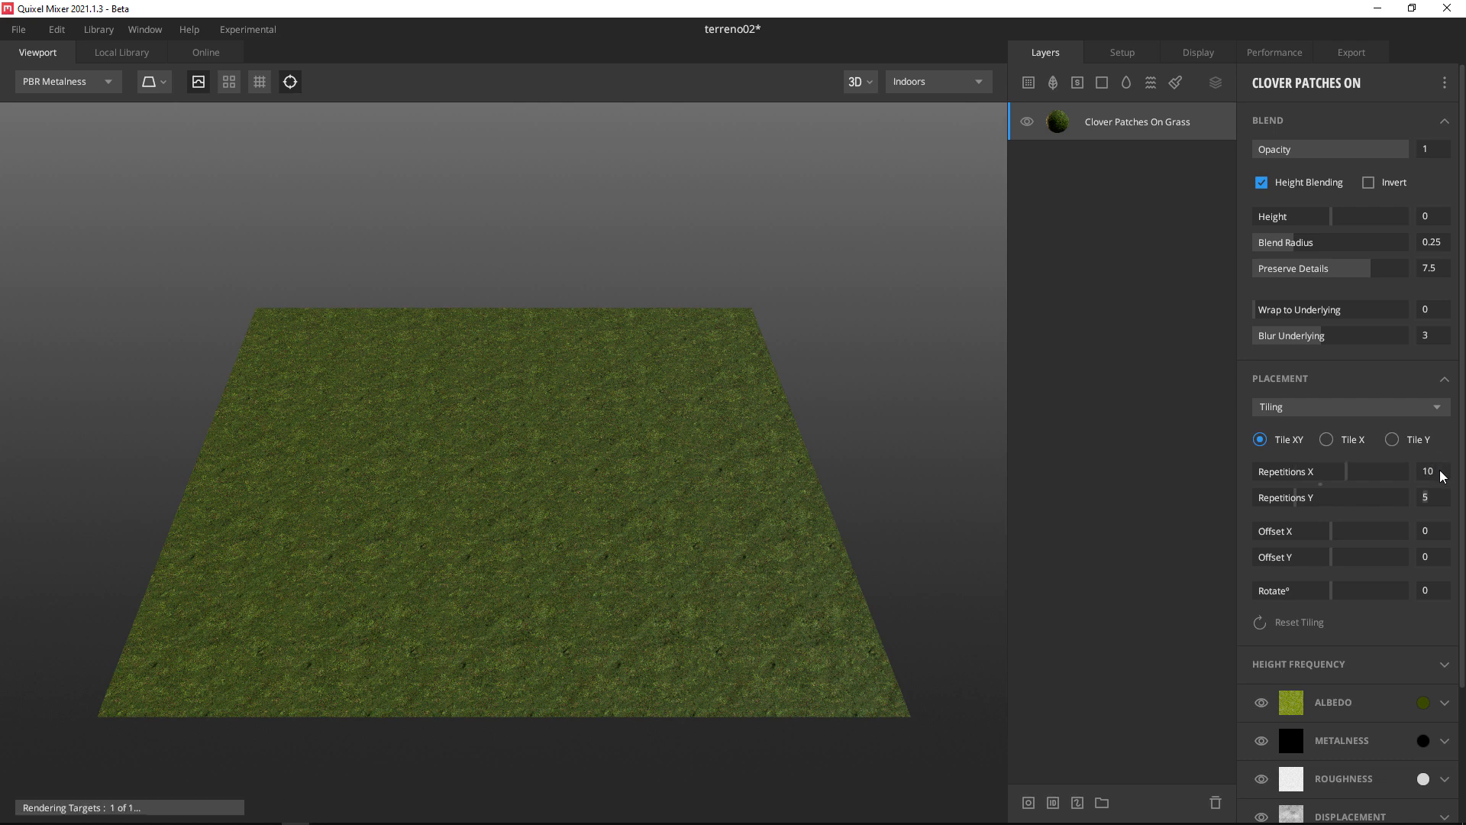
pyautogui.write('10')
pyautogui.press('Return')
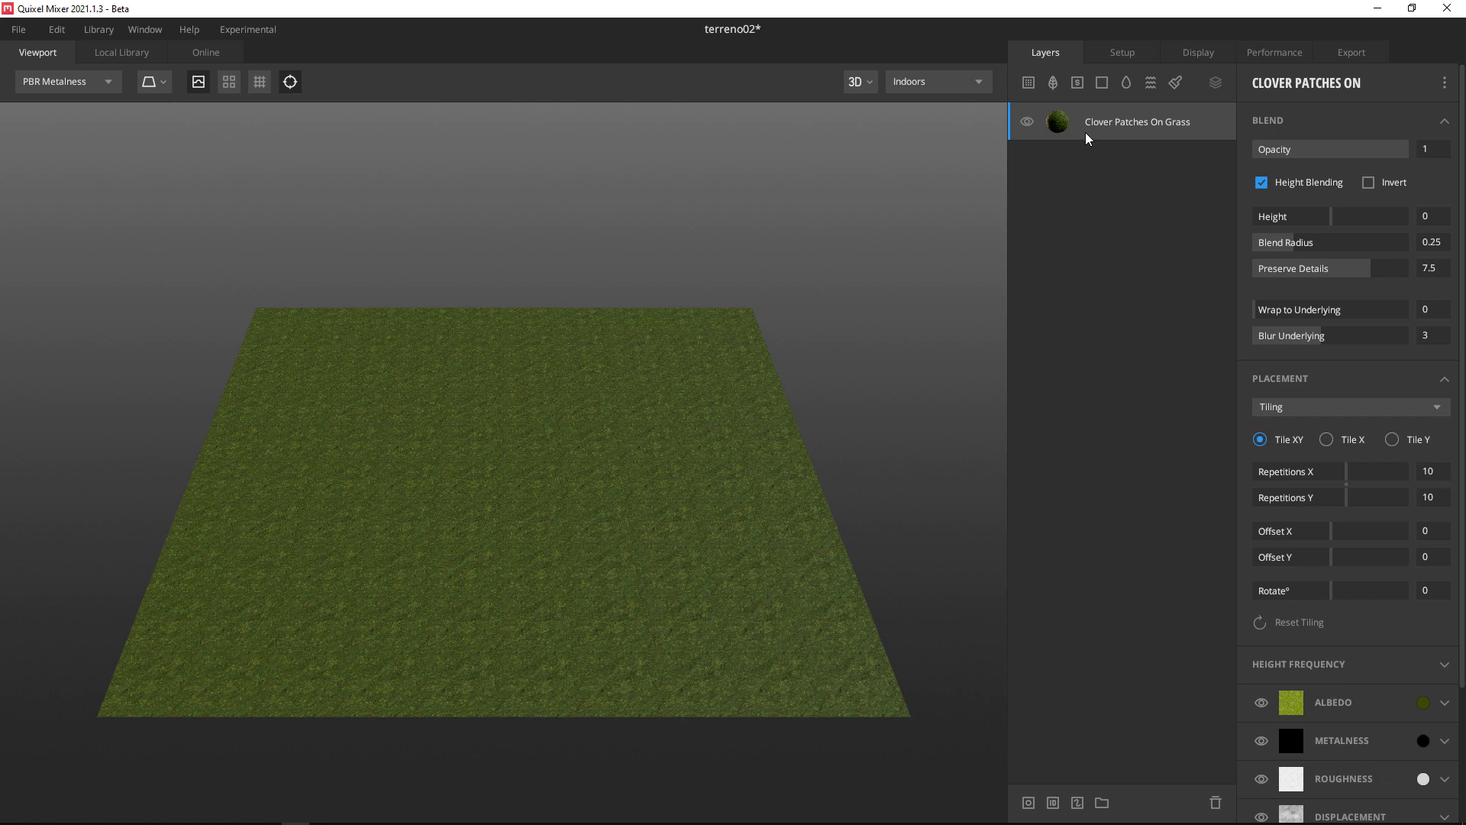
pyautogui.press('Delete')
# Set the texture resolution to 8192 px and accept using the experimental 8K mixing.
pyautogui.click(1108, 55)
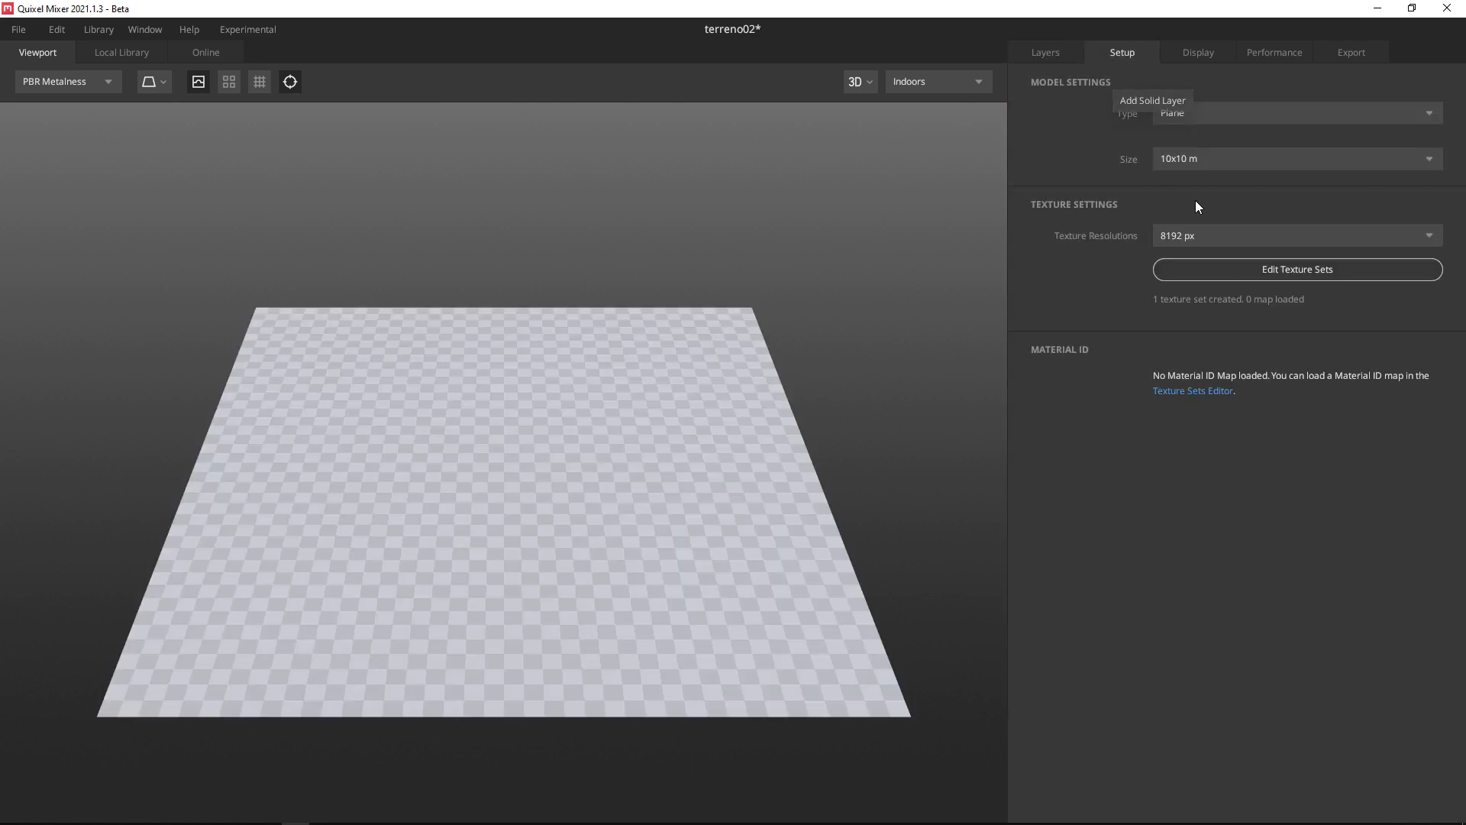
pyautogui.click(1185, 243)
pyautogui.click(1212, 370)
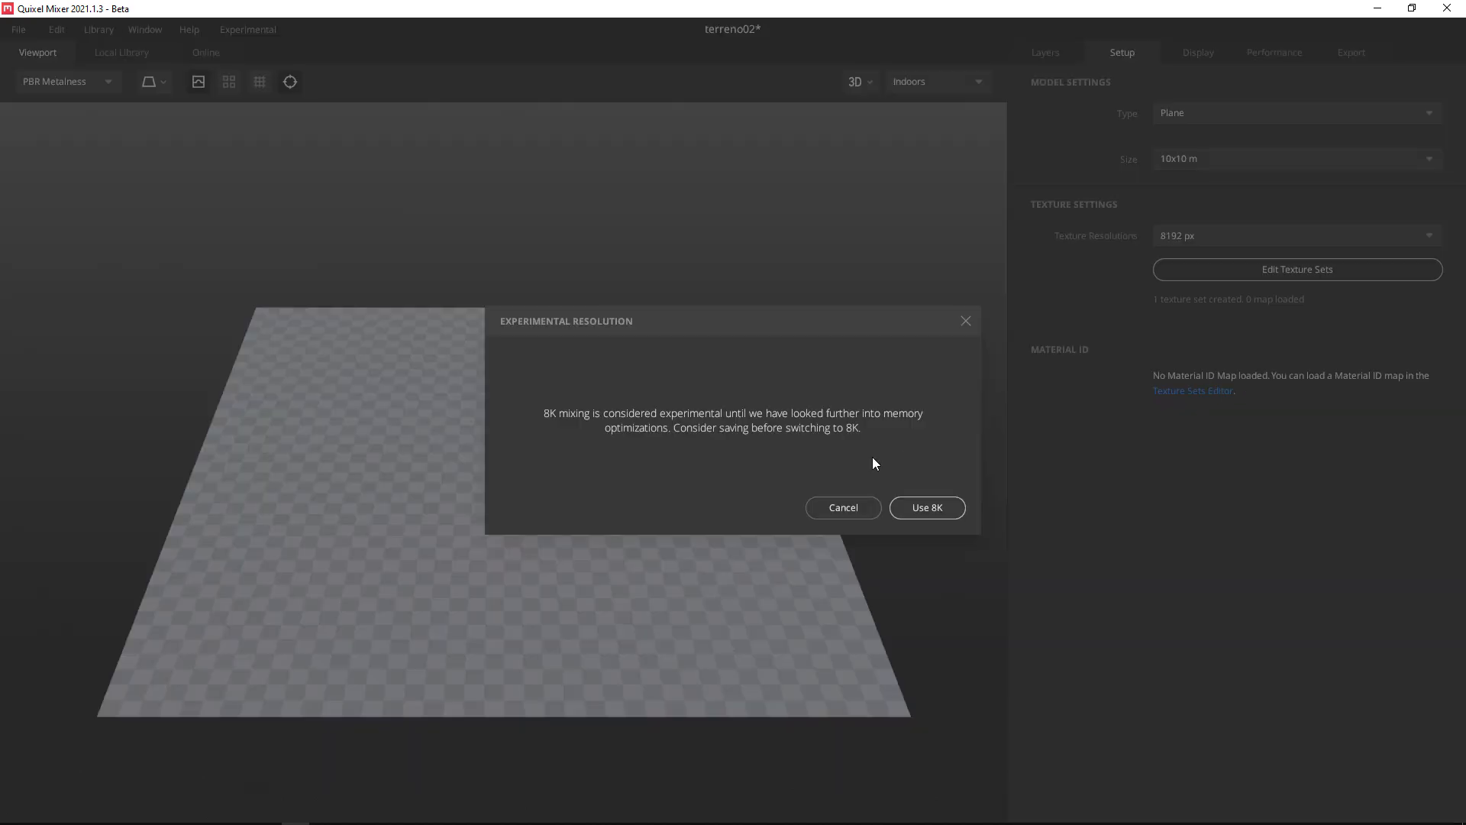
pyautogui.click(918, 510)
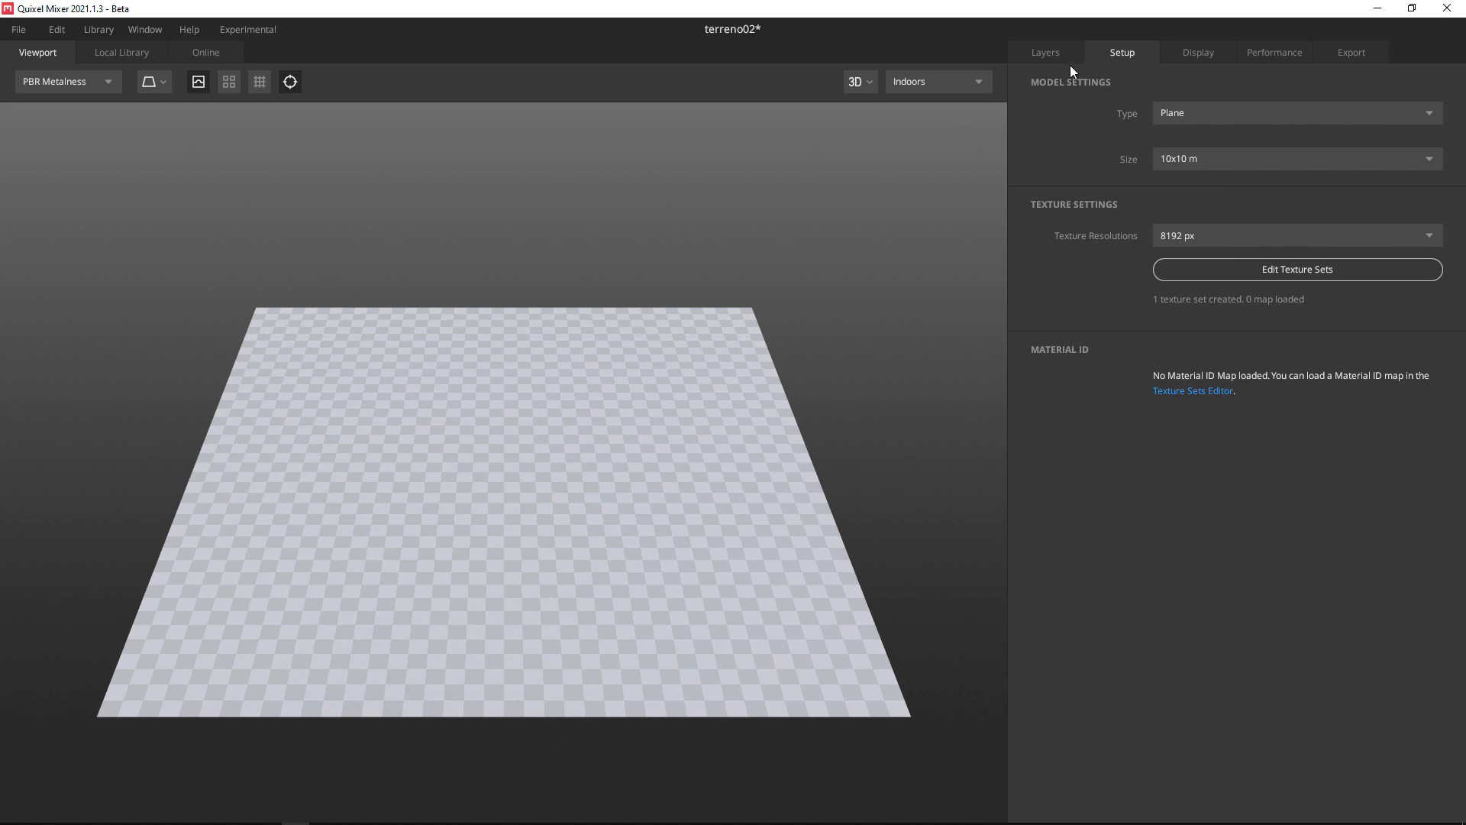
# Add the Nordic Moss surface from the local library as the base layer of the plane.
pyautogui.click(1048, 53)
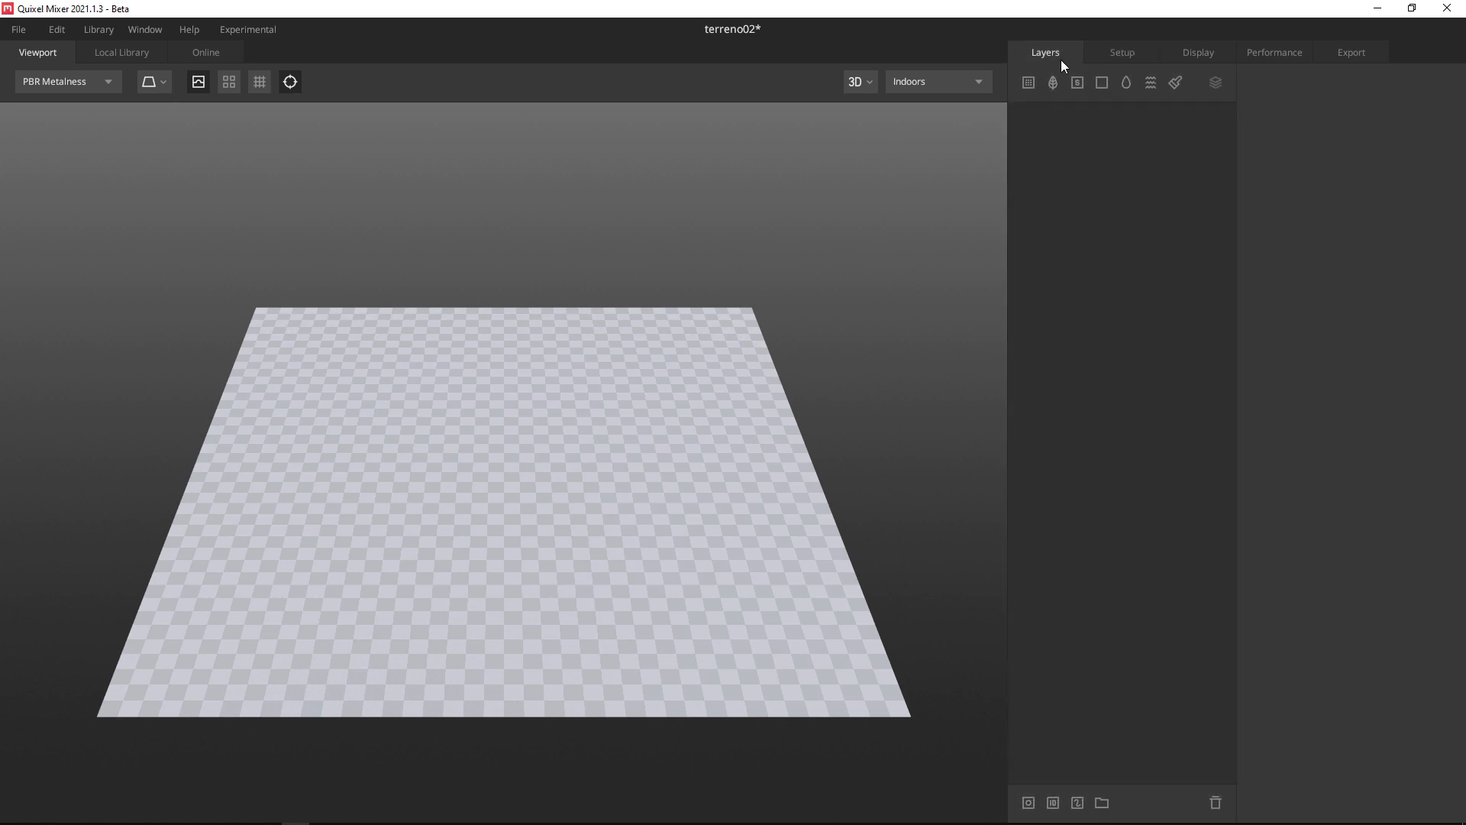
pyautogui.click(126, 53)
pyautogui.scroll(-2, 513, 494)
pyautogui.scroll(3, 513, 494)
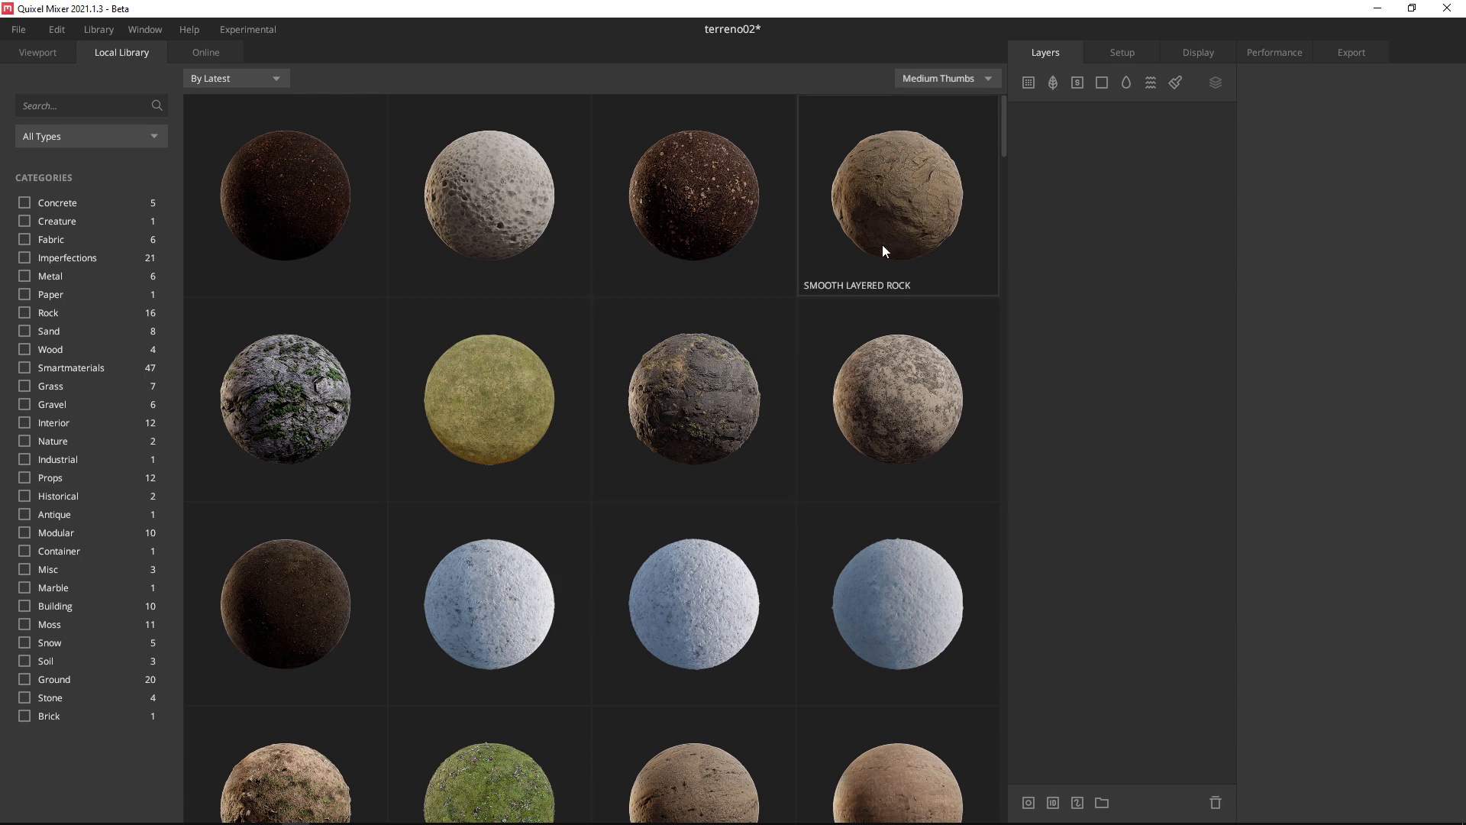
pyautogui.scroll(-5, 891, 245)
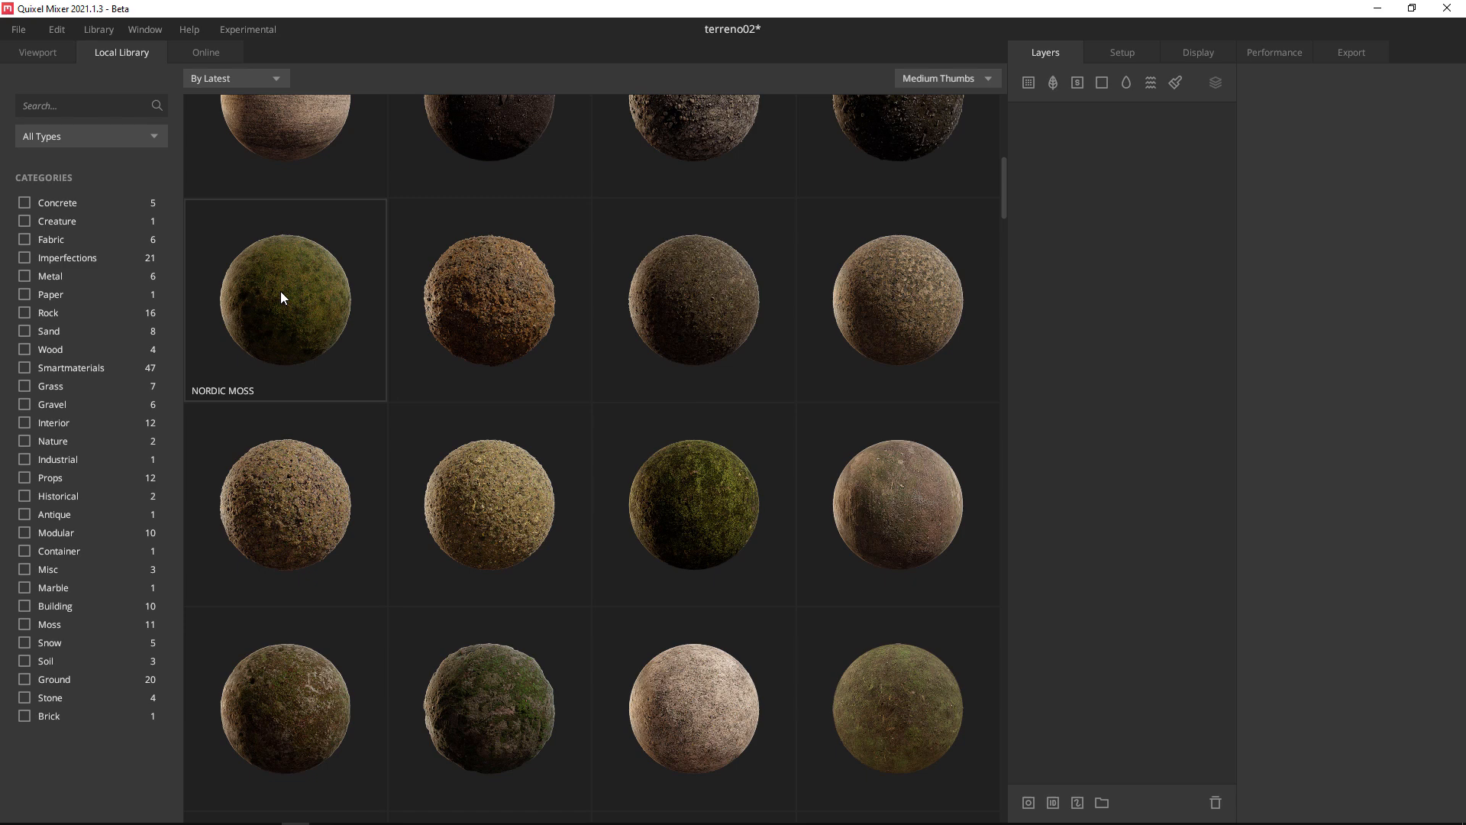
pyautogui.scroll(-5, 286, 301)
pyautogui.scroll(7, 306, 324)
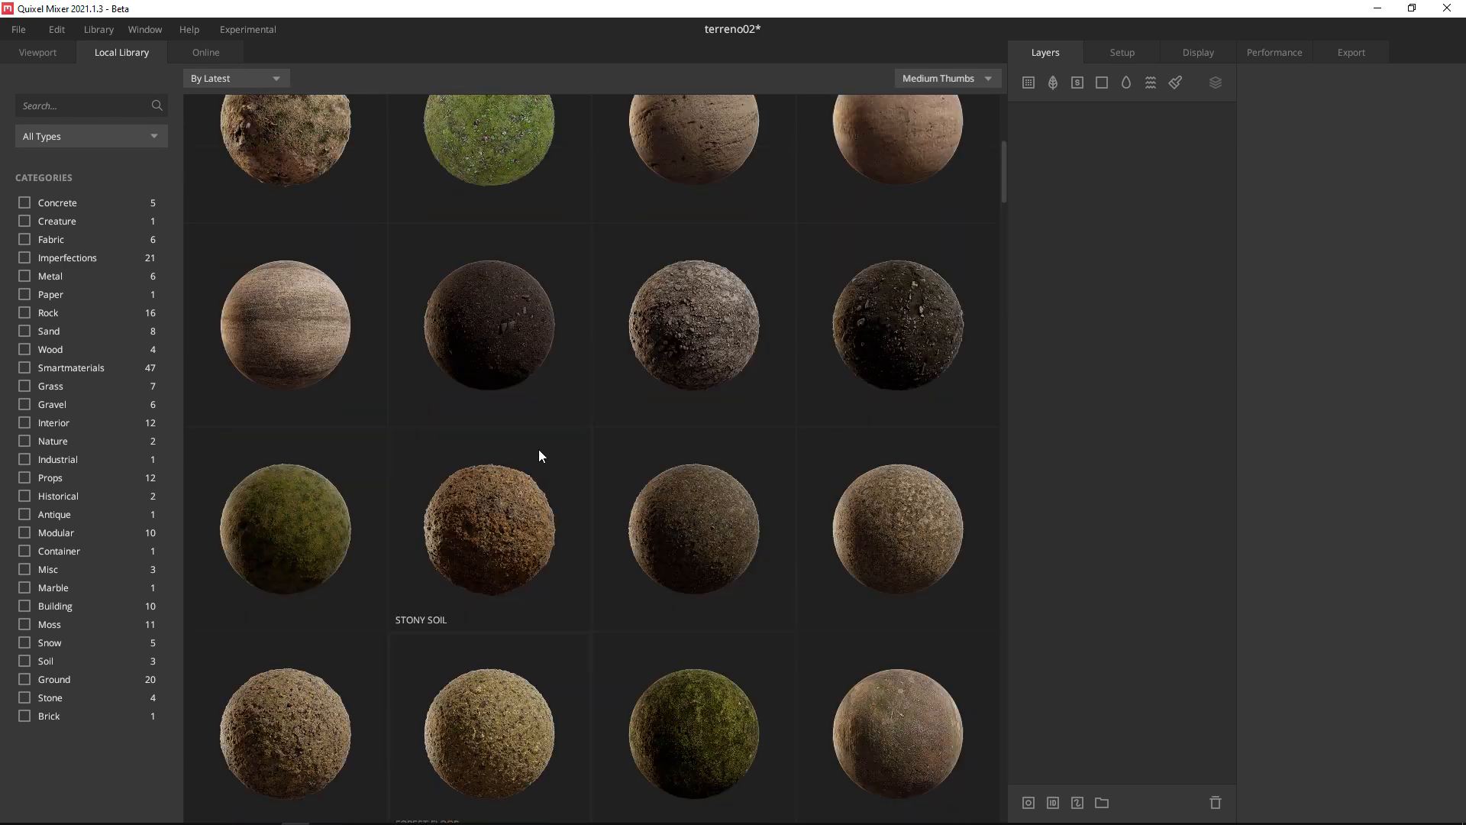
pyautogui.click(310, 524)
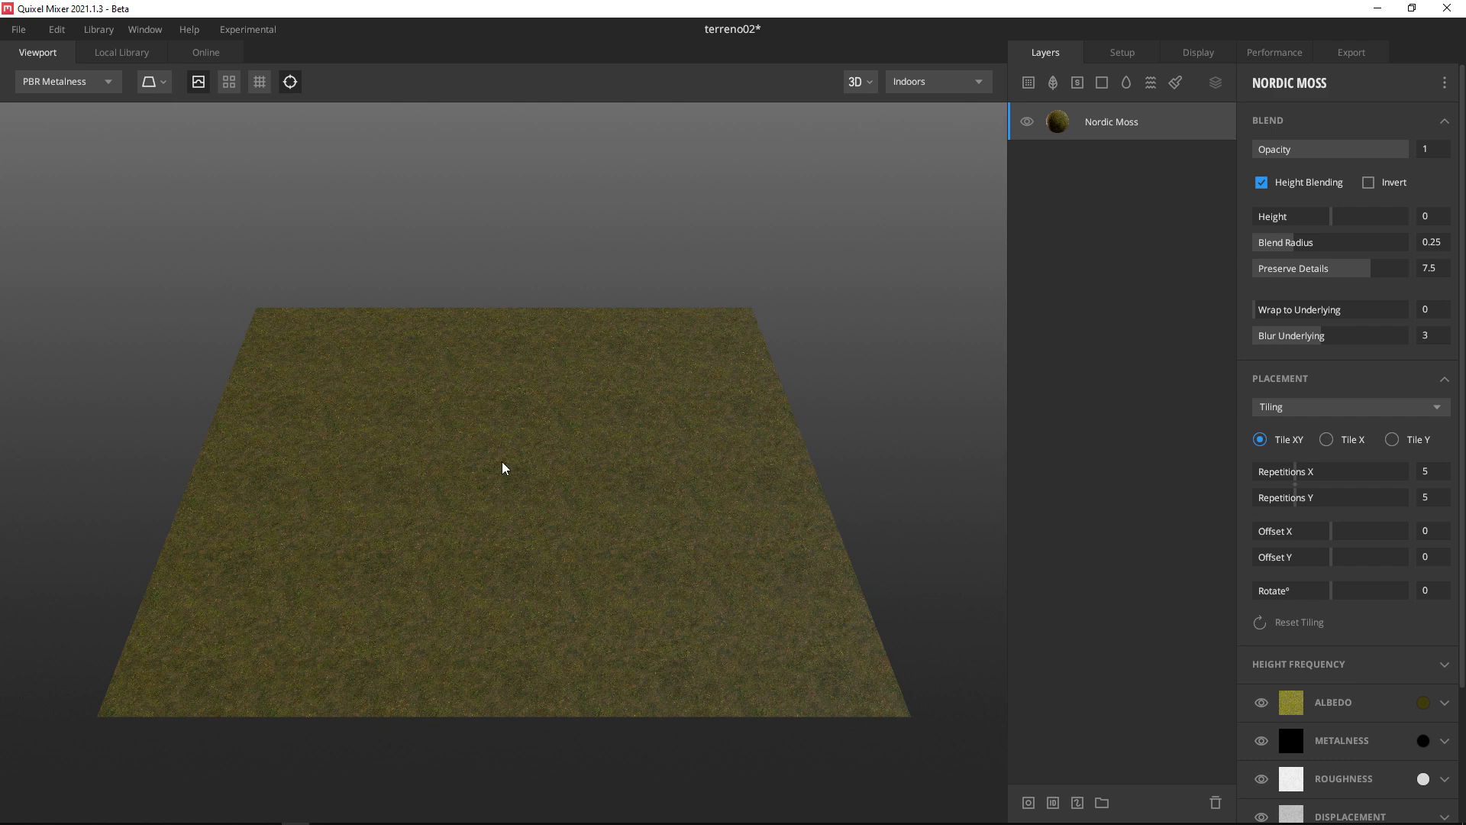
# Show only the Albedo channel in the viewport and view the plane from almost directly above.
pyautogui.moveTo(524, 422)
pyautogui.mouseDown(button='middle')
pyautogui.moveTo(546, 409)
pyautogui.moveTo(532, 405)
pyautogui.mouseUp(button='middle')
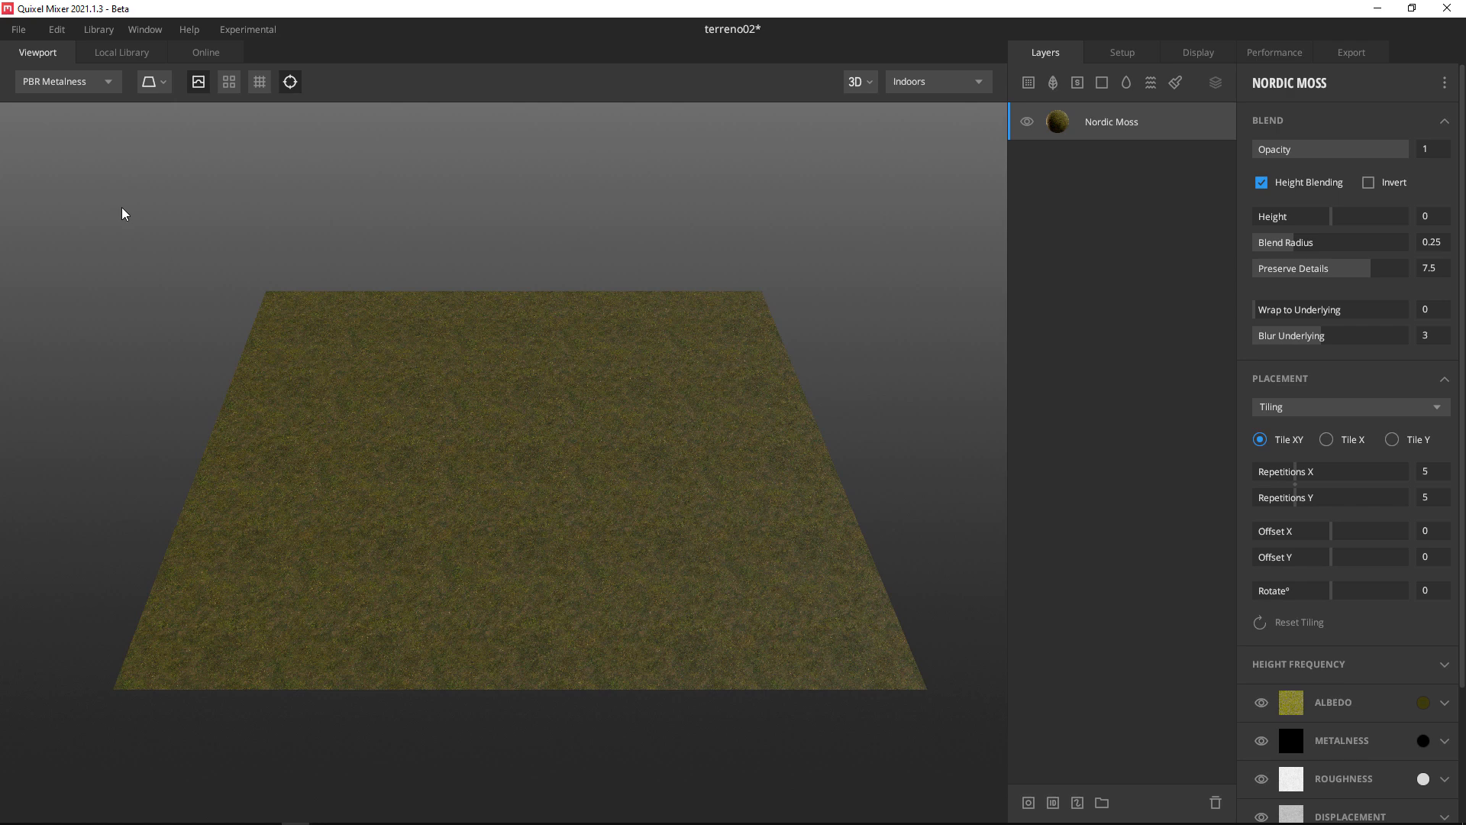
pyautogui.press('c')
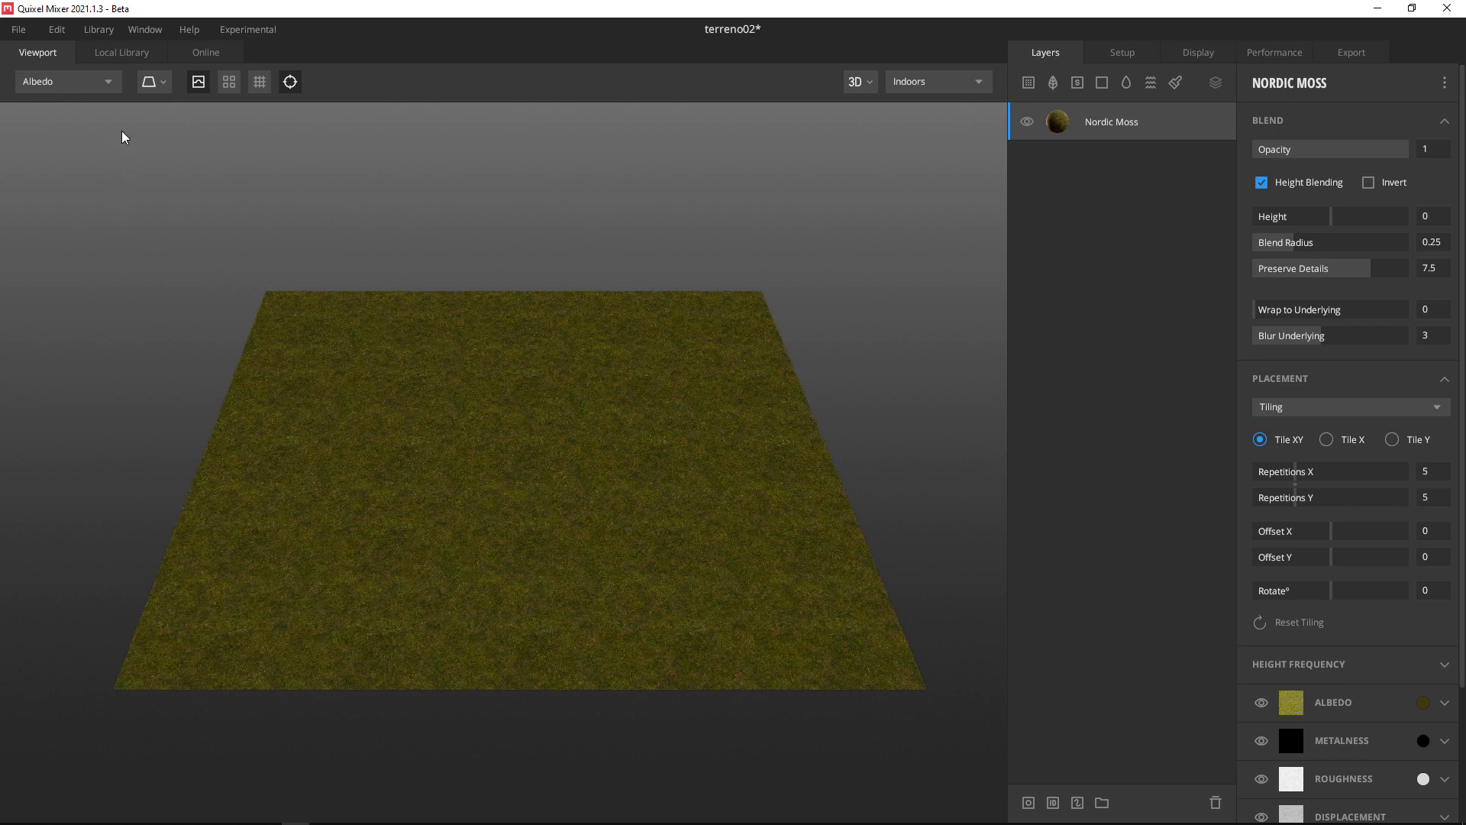
pyautogui.click(79, 85)
pyautogui.moveTo(603, 464); pyautogui.dragTo(603, 623)
pyautogui.moveTo(598, 557); pyautogui.dragTo(601, 557, button='middle')
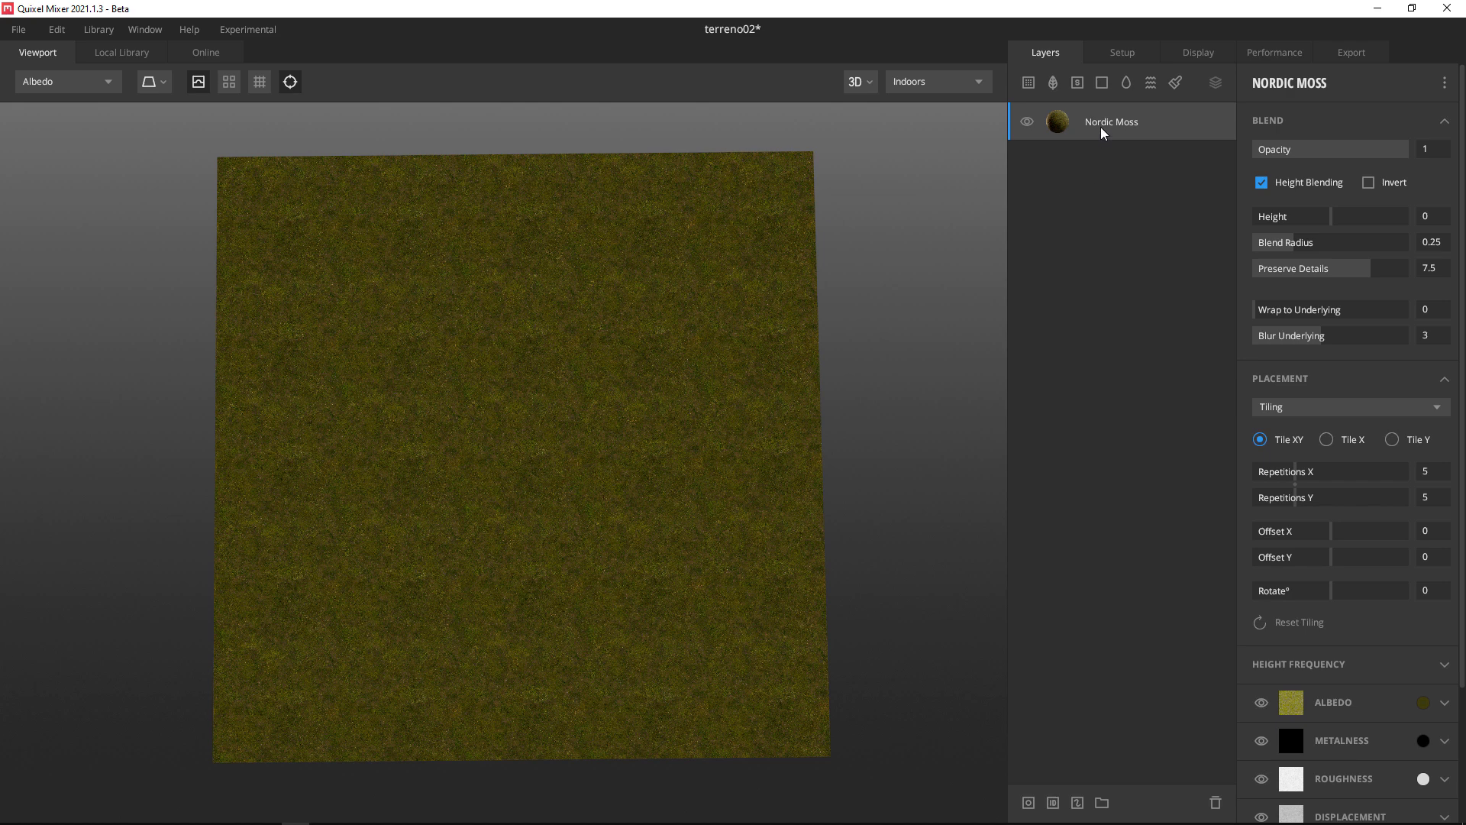
# Duplicate the Nordic Moss layer and set the copy's tiling repetitions to 3 in both X and Y.
pyautogui.hotkey('ctrl', 'd')
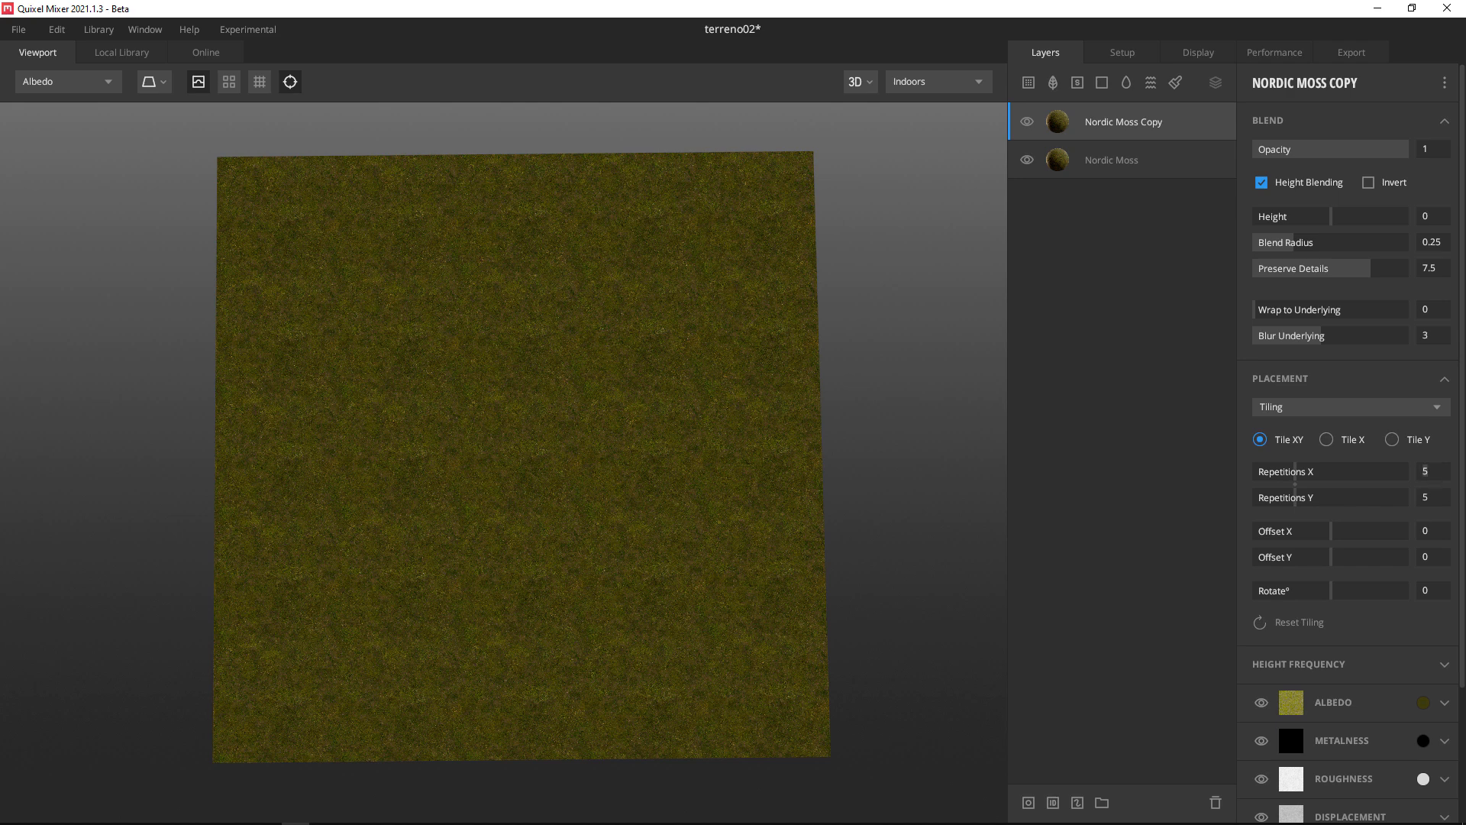
pyautogui.write('3')
pyautogui.press('Tab')
pyautogui.click(1430, 498)
pyautogui.write('3')
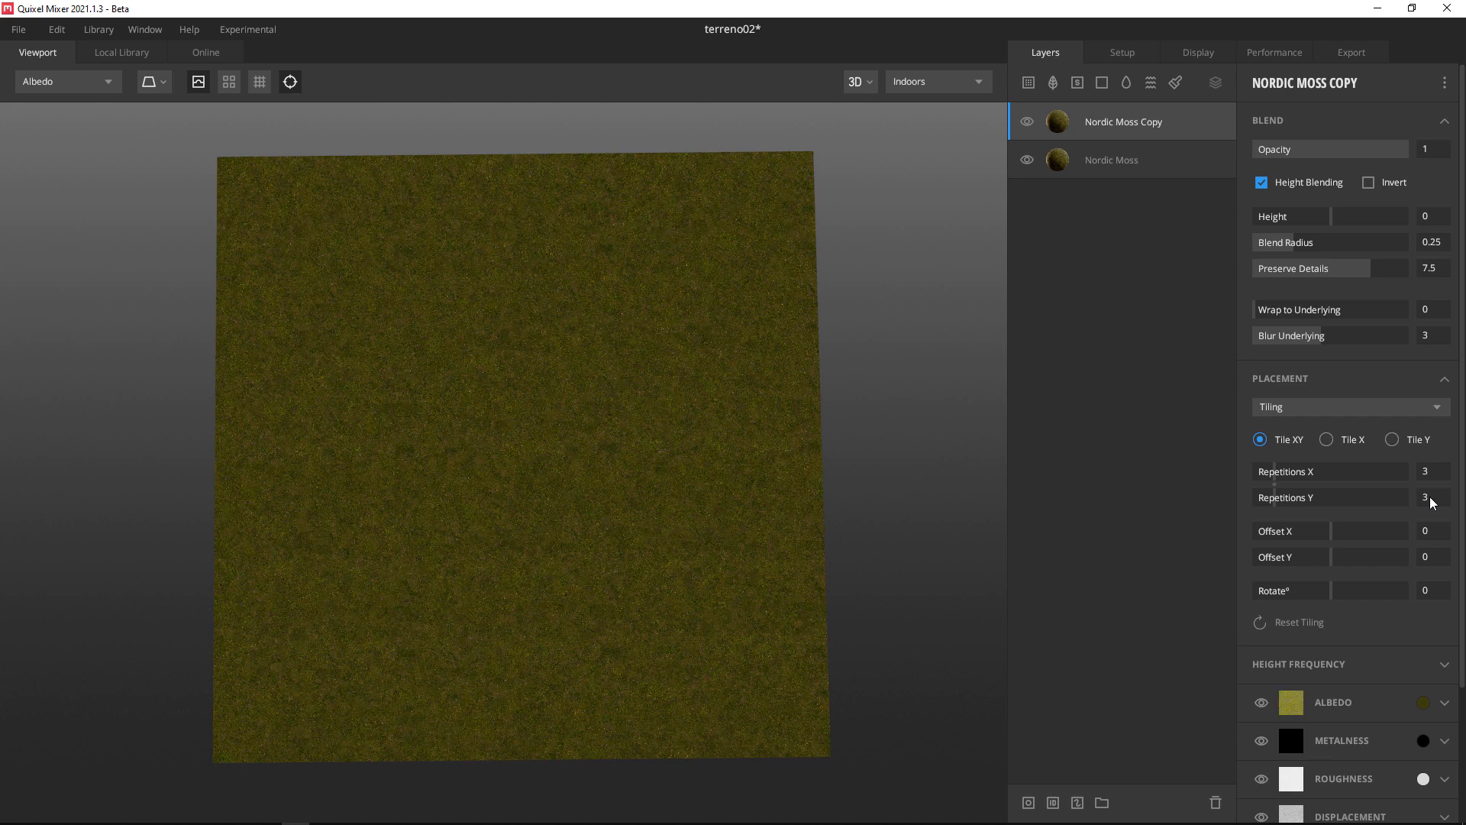
pyautogui.scroll(5, 654, 517)
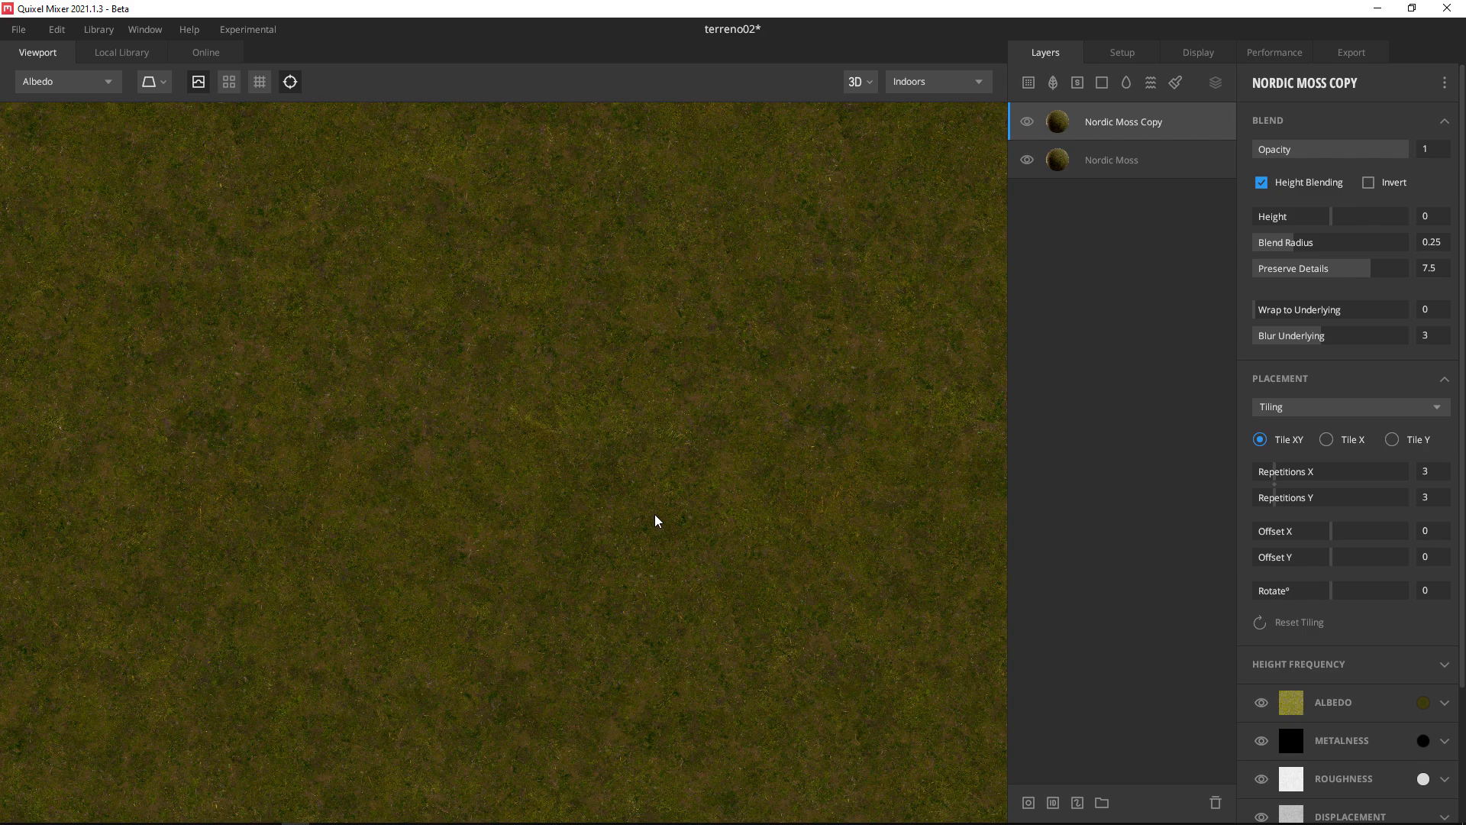
pyautogui.scroll(-2, 657, 519)
pyautogui.scroll(-3, 660, 522)
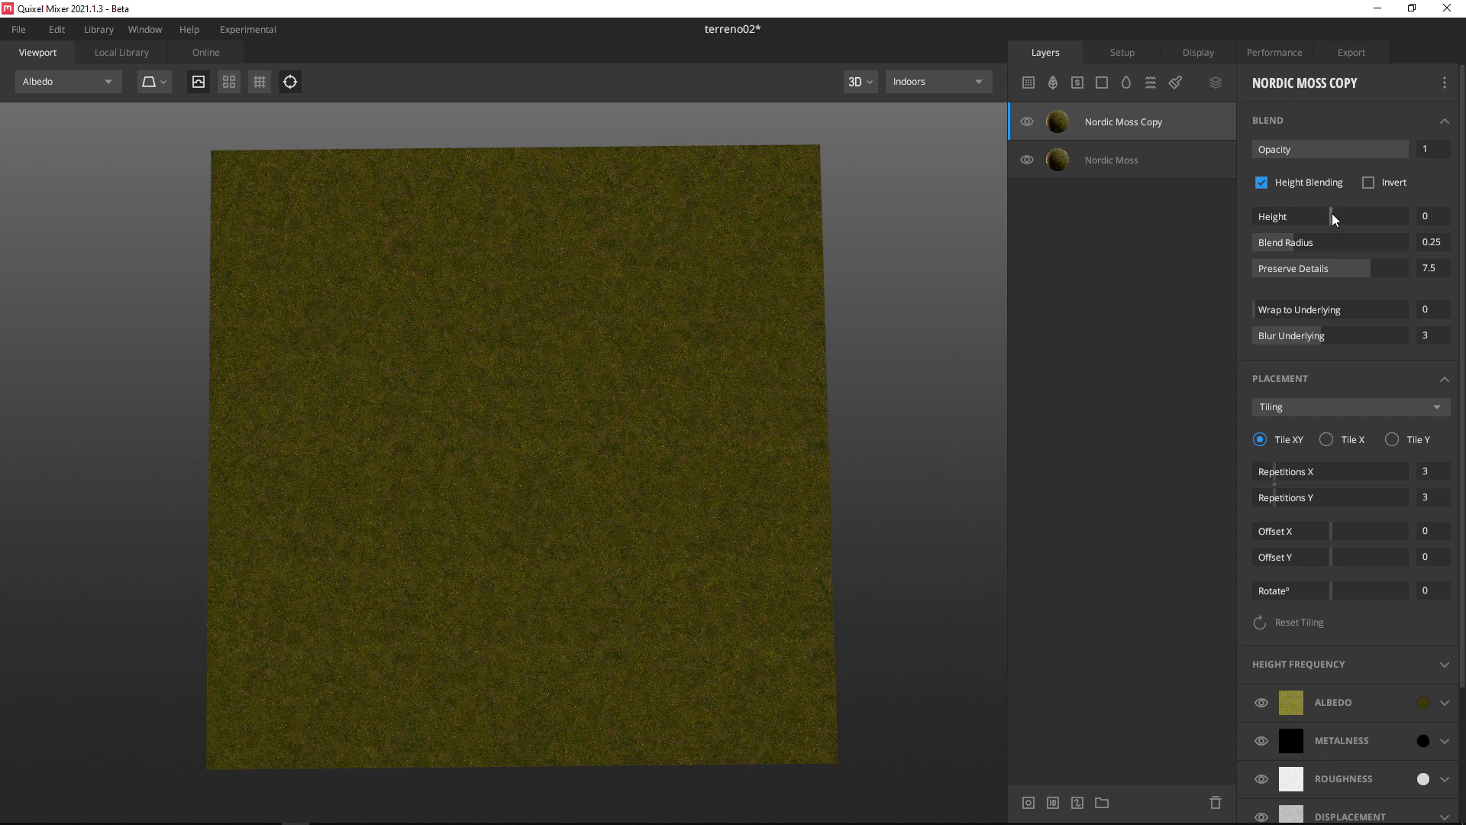
# Try the copied moss layer without height blending at 0.483 opacity, and restore full opacity and height blending.
pyautogui.click(1076, 161)
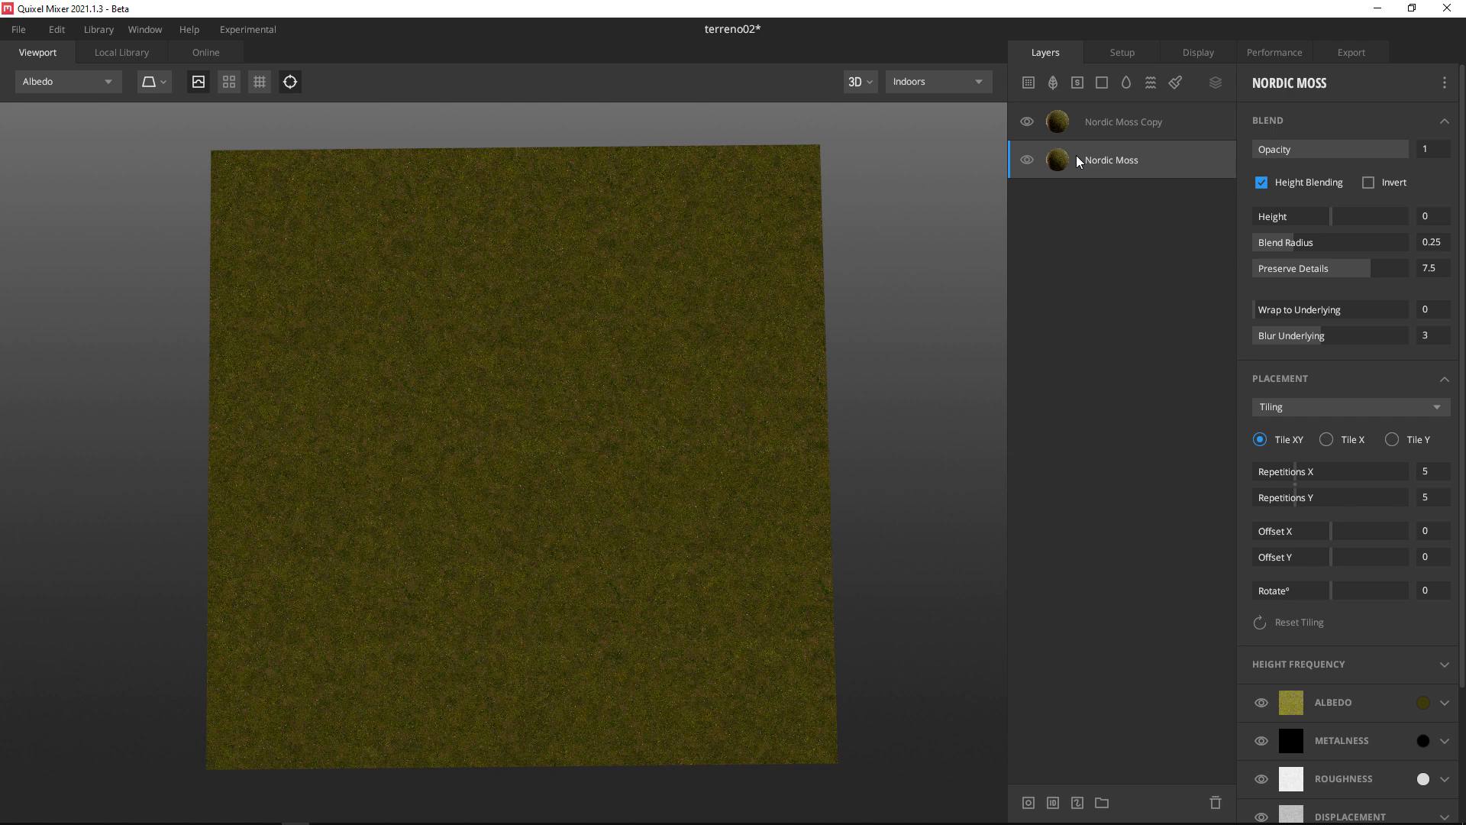
pyautogui.click(1092, 130)
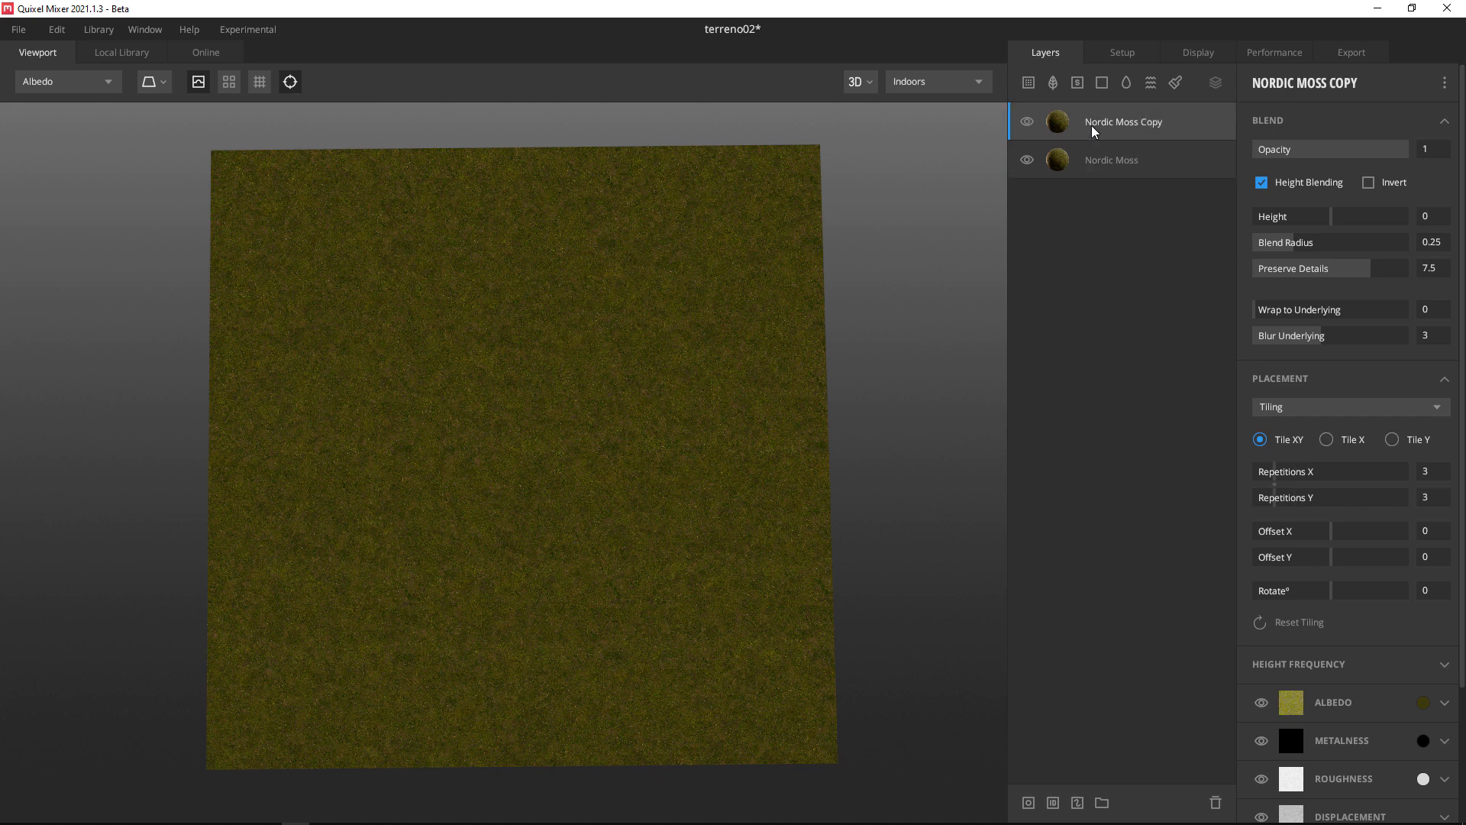
pyautogui.click(1261, 182)
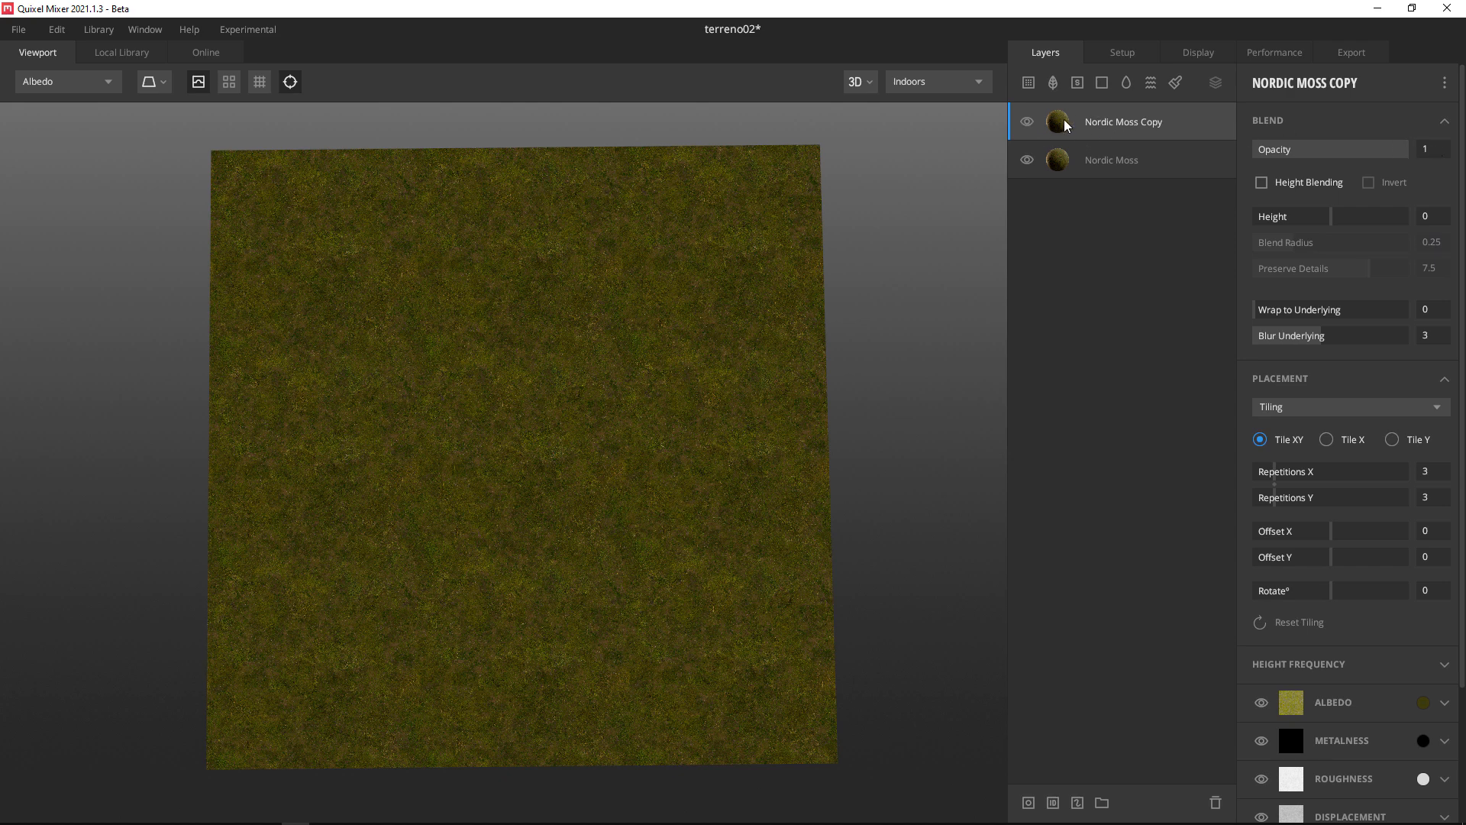
pyautogui.moveTo(1346, 156); pyautogui.dragTo(1327, 149)
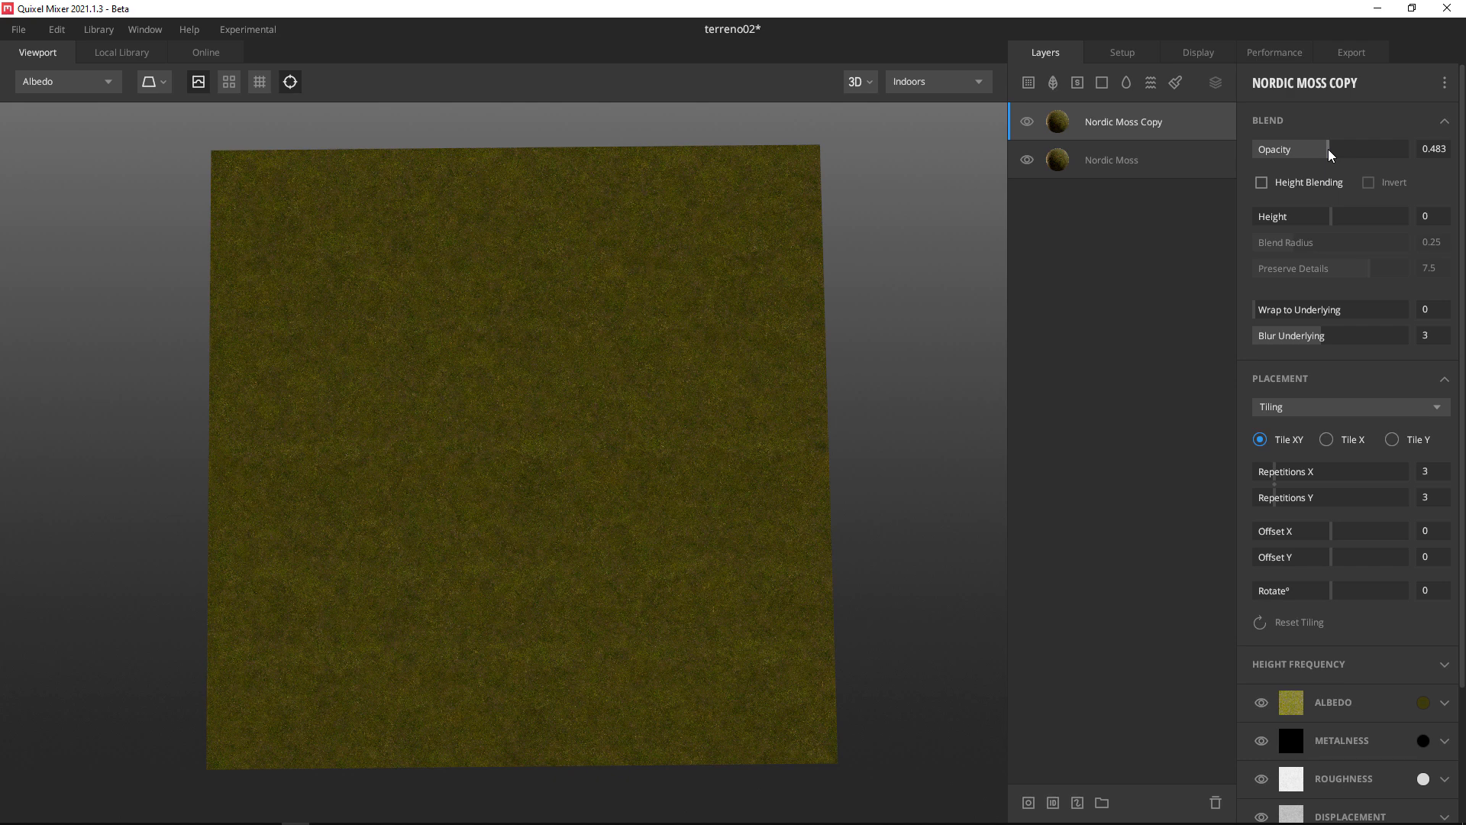
pyautogui.press('Tab')
pyautogui.press('Tab')
pyautogui.doubleClick(1330, 148)
pyautogui.click(1261, 183)
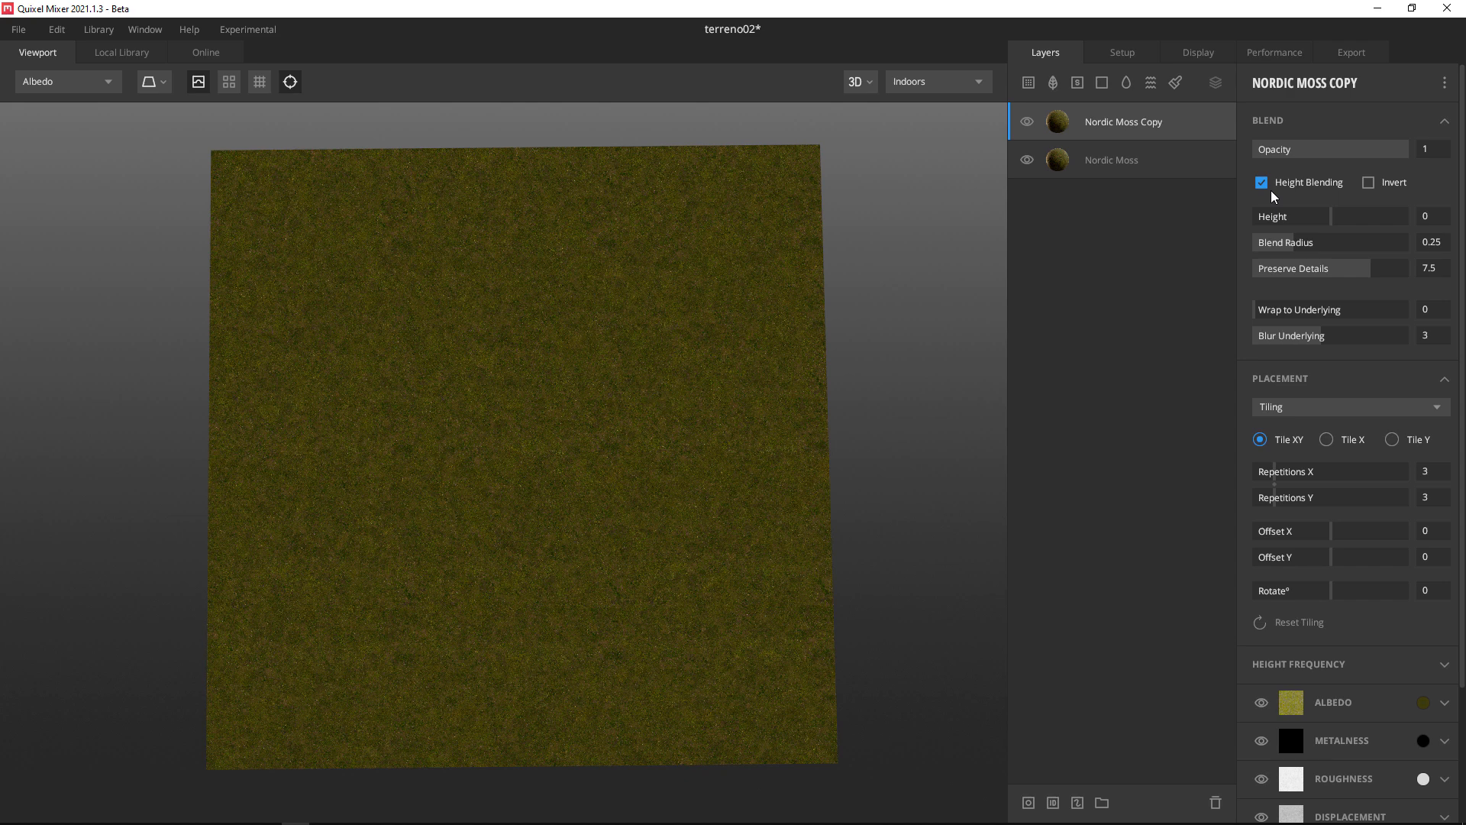
# Offset the copied moss layer's tiling by about 0.224 in X and 0.363 in Y, and rotate it 90°.
pyautogui.click(1356, 532)
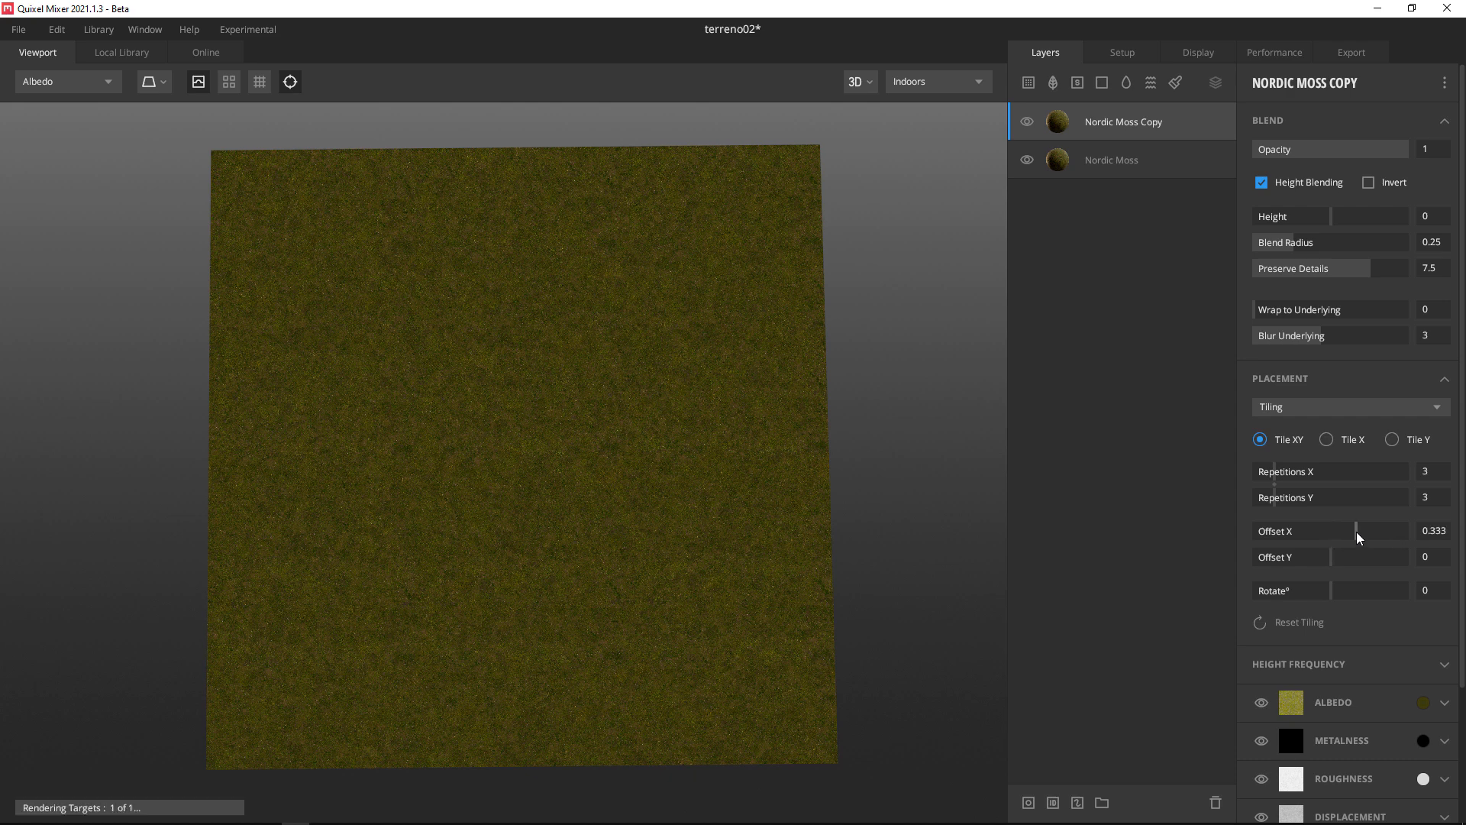
pyautogui.click(1348, 533)
pyautogui.click(1350, 555)
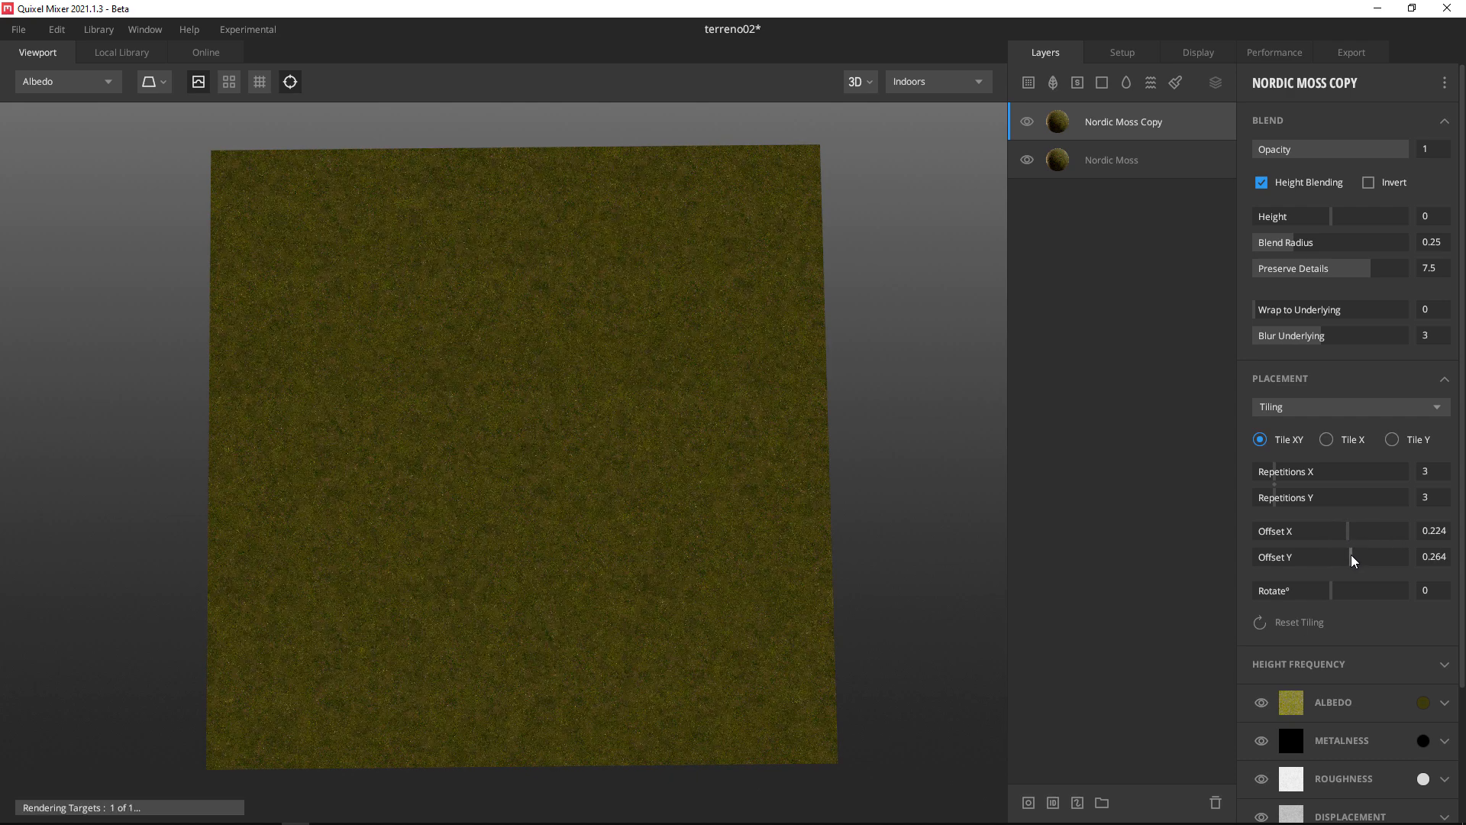
pyautogui.click(1358, 557)
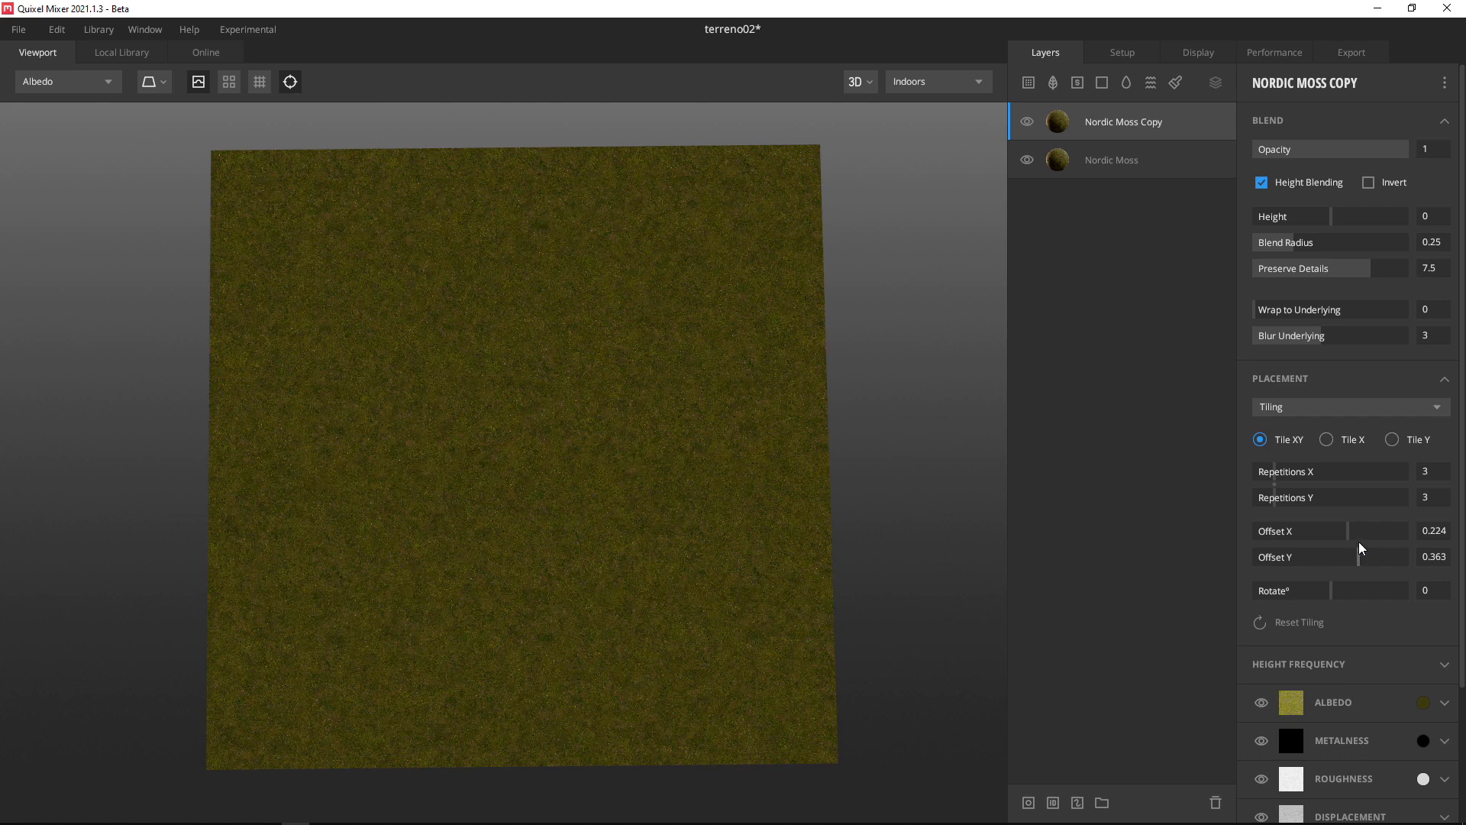
pyautogui.click(1369, 590)
pyautogui.scroll(-5, 737, 565)
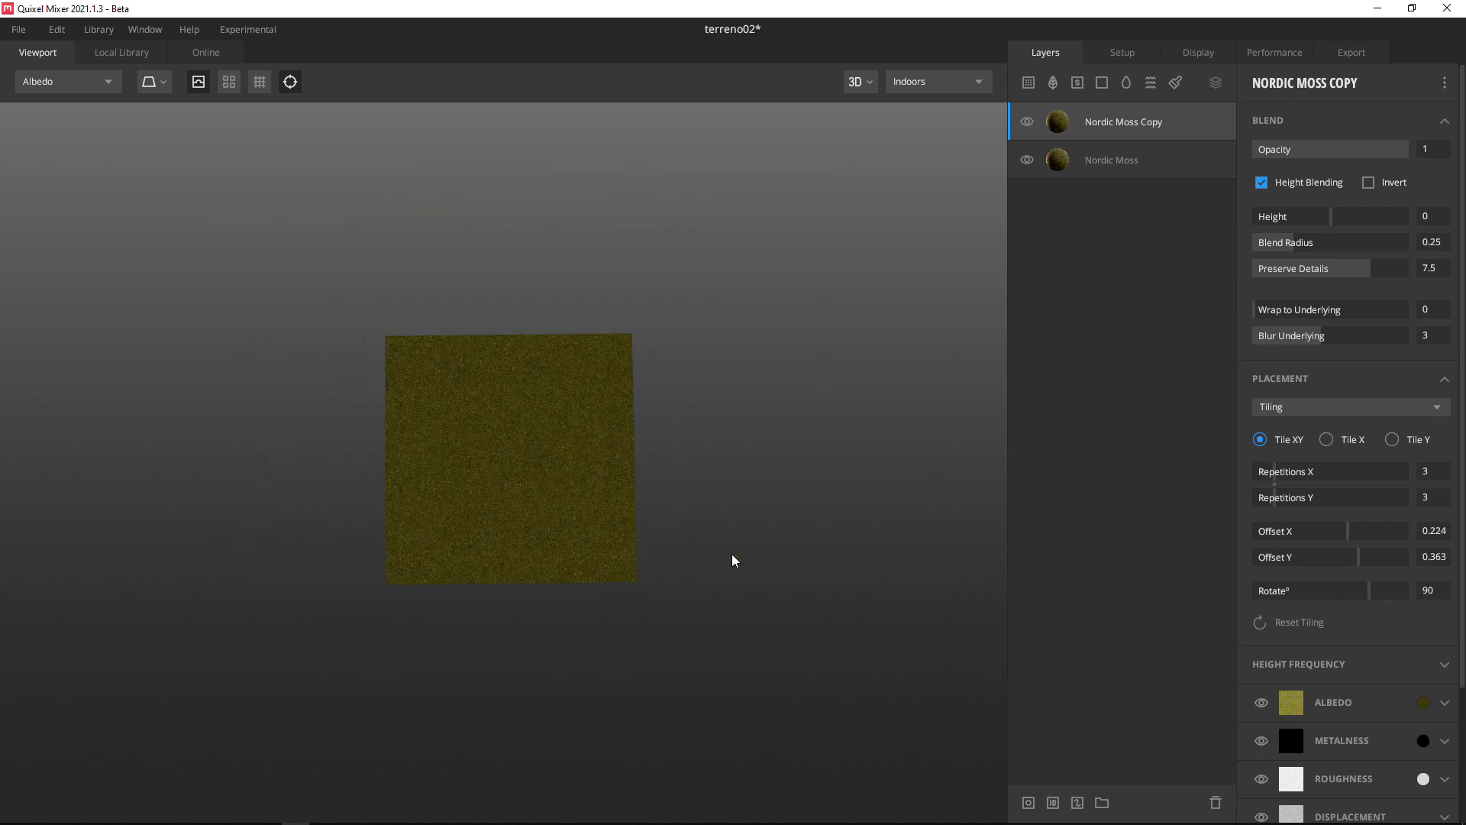
pyautogui.scroll(5, 494, 539)
pyautogui.scroll(-3, 507, 520)
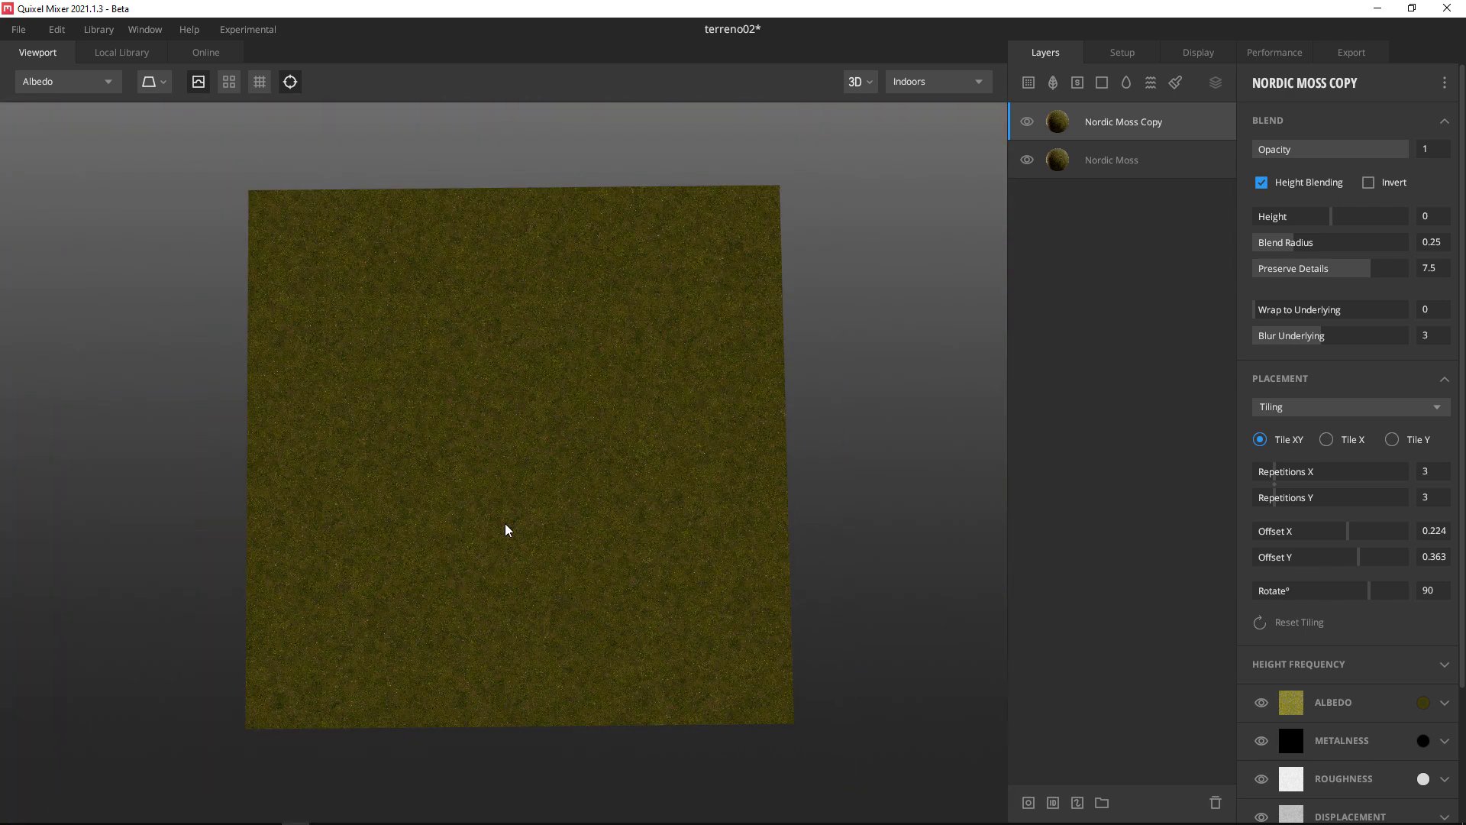
pyautogui.scroll(5, 500, 526)
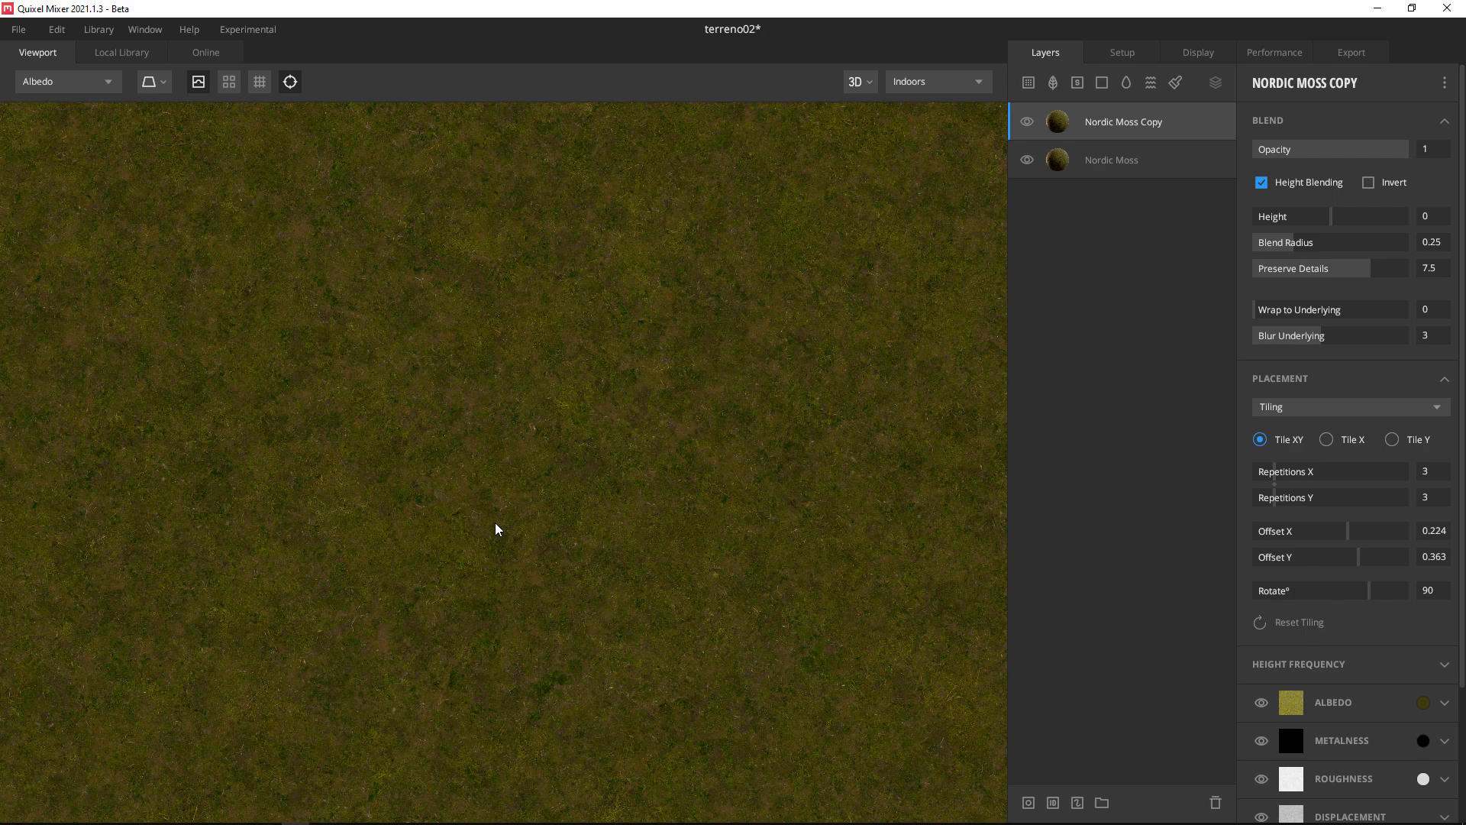
pyautogui.scroll(-2, 497, 531)
pyautogui.scroll(-3, 496, 529)
pyautogui.scroll(5, 530, 413)
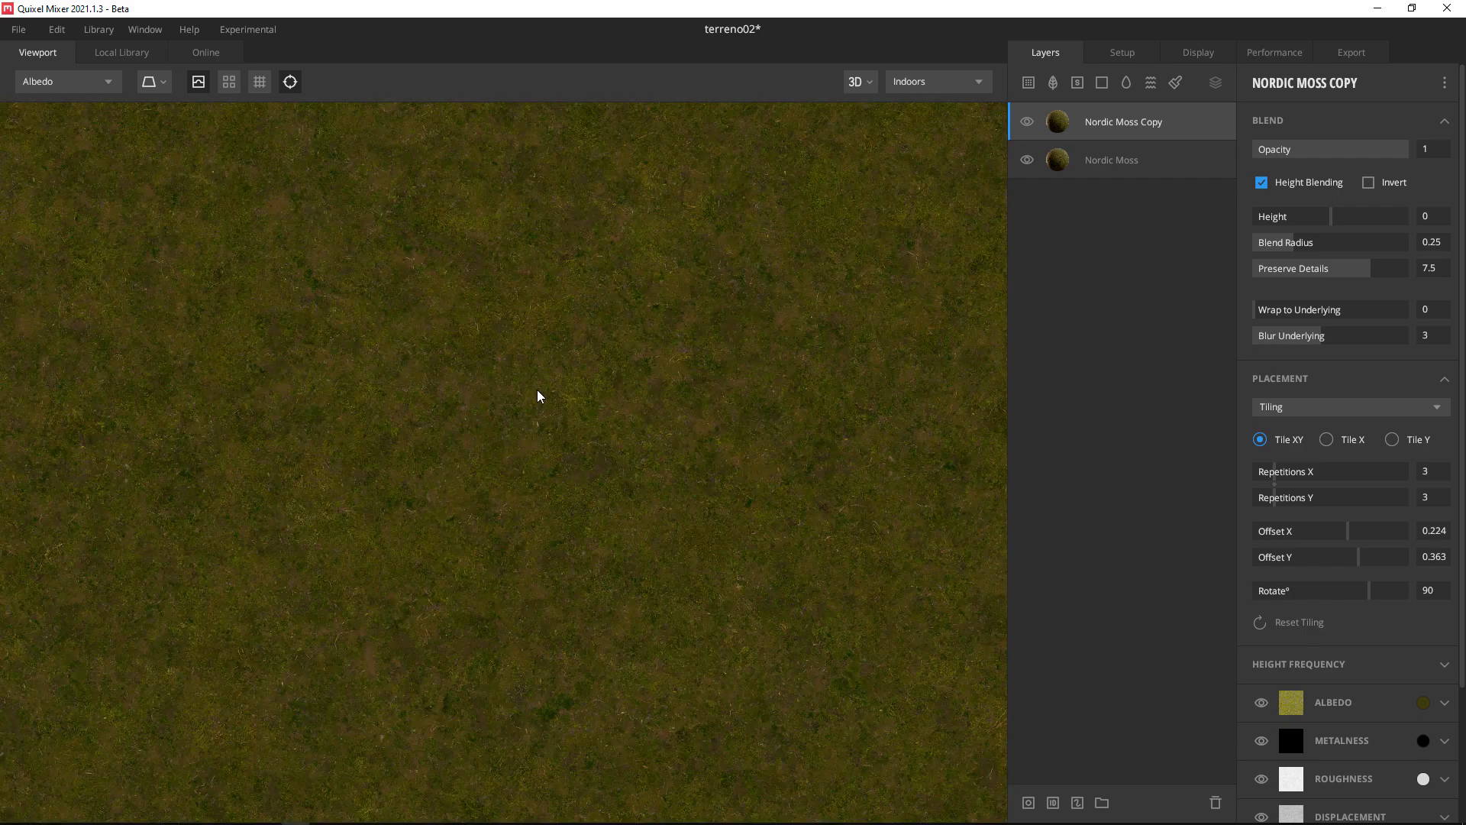
# Add the Tundra Mossy Ground surface from the local library above the two moss layers.
pyautogui.click(98, 55)
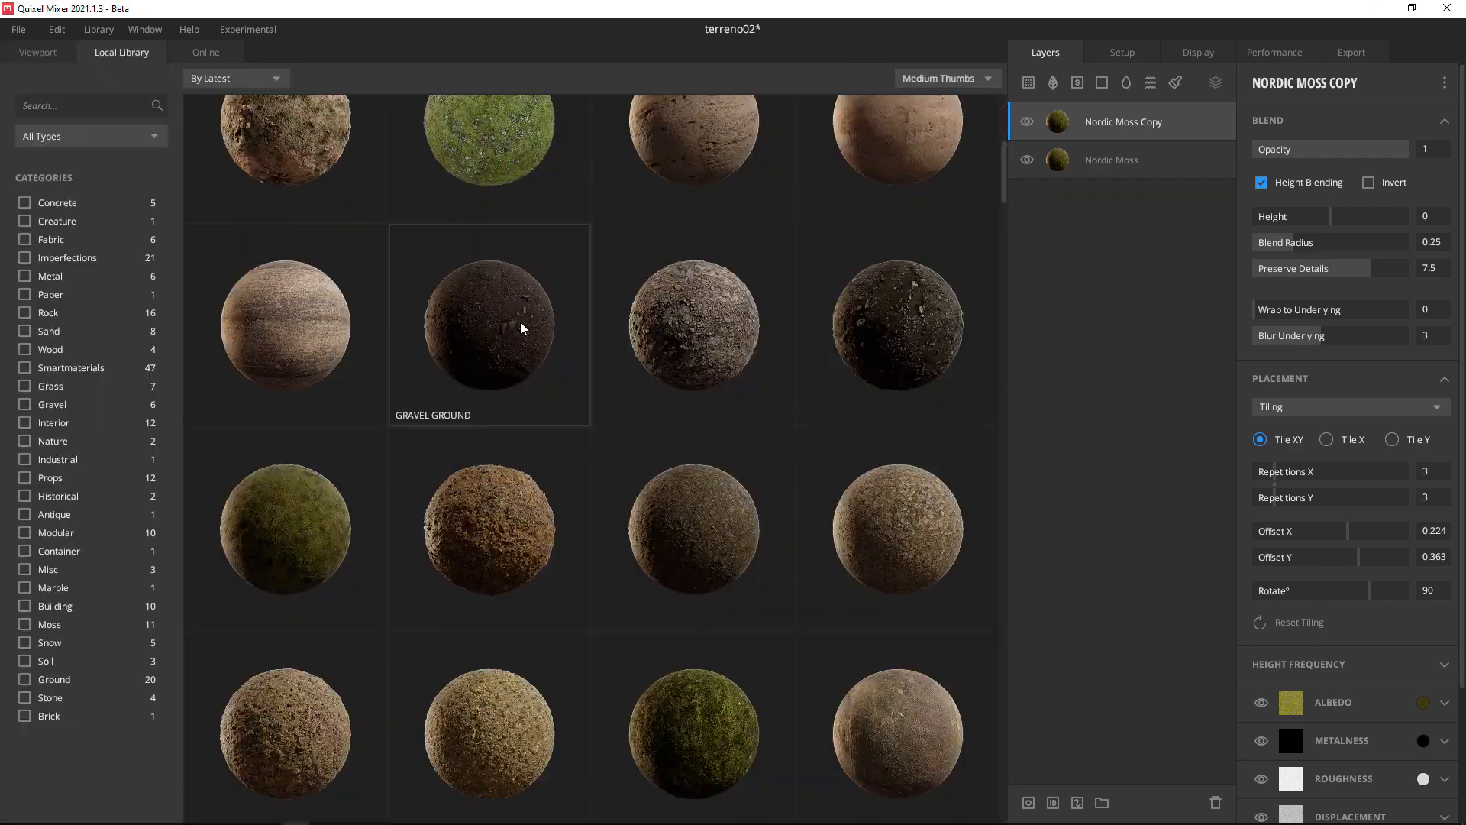
pyautogui.scroll(1, 656, 410)
pyautogui.scroll(-2, 655, 403)
pyautogui.scroll(-3, 654, 394)
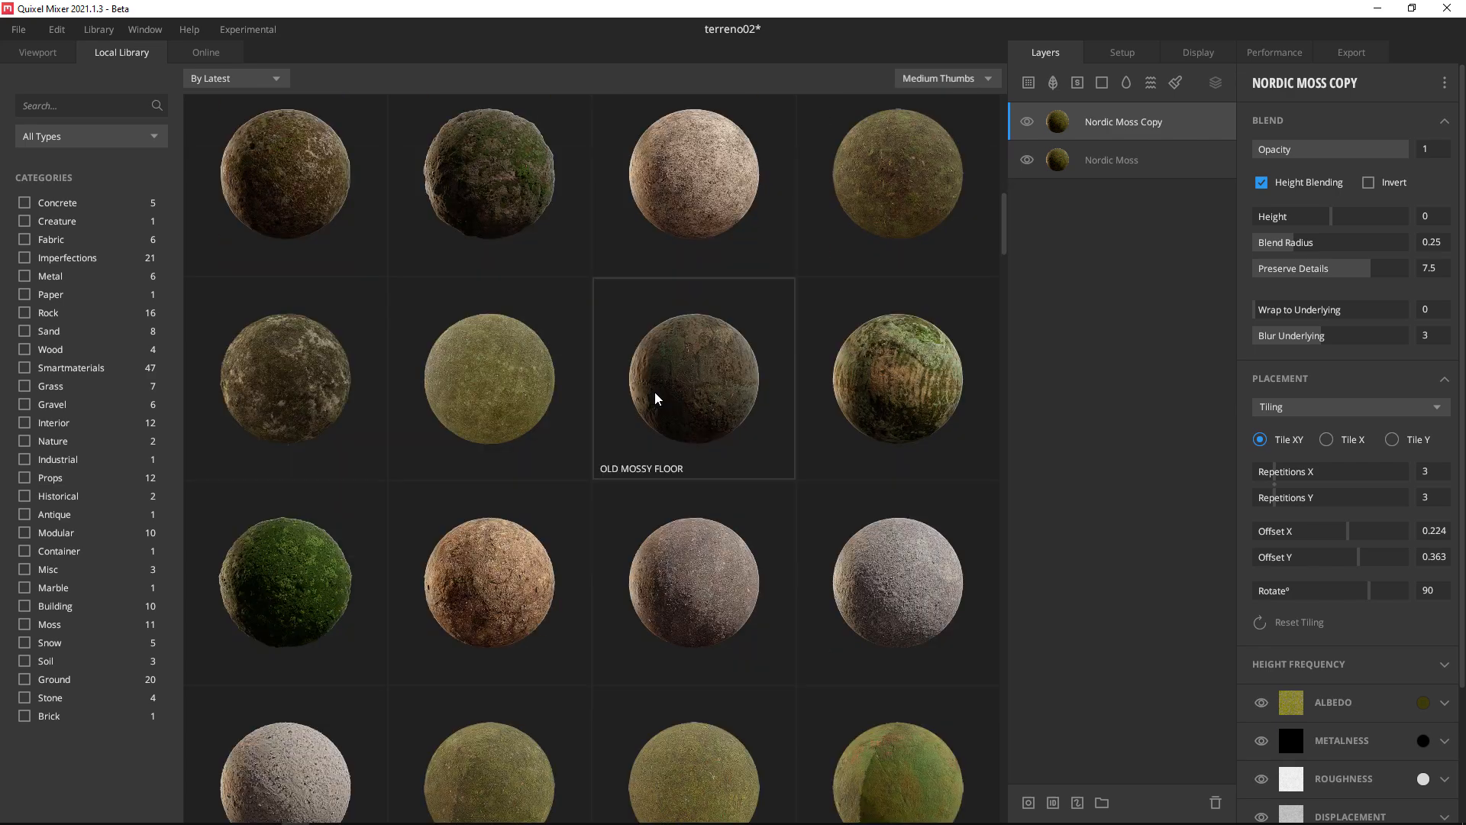
pyautogui.scroll(-3, 646, 393)
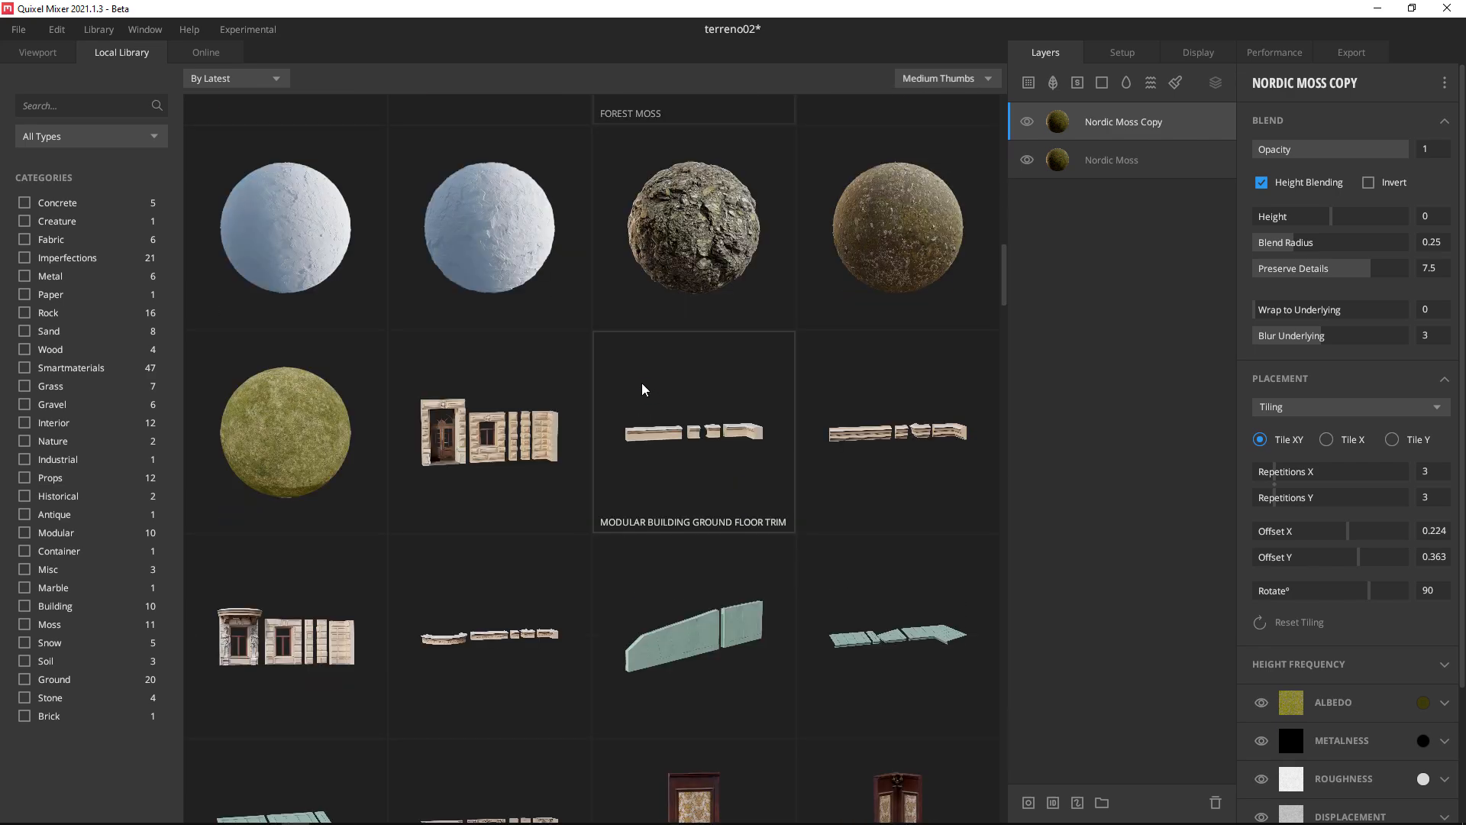
pyautogui.scroll(-4, 641, 386)
pyautogui.scroll(8, 871, 386)
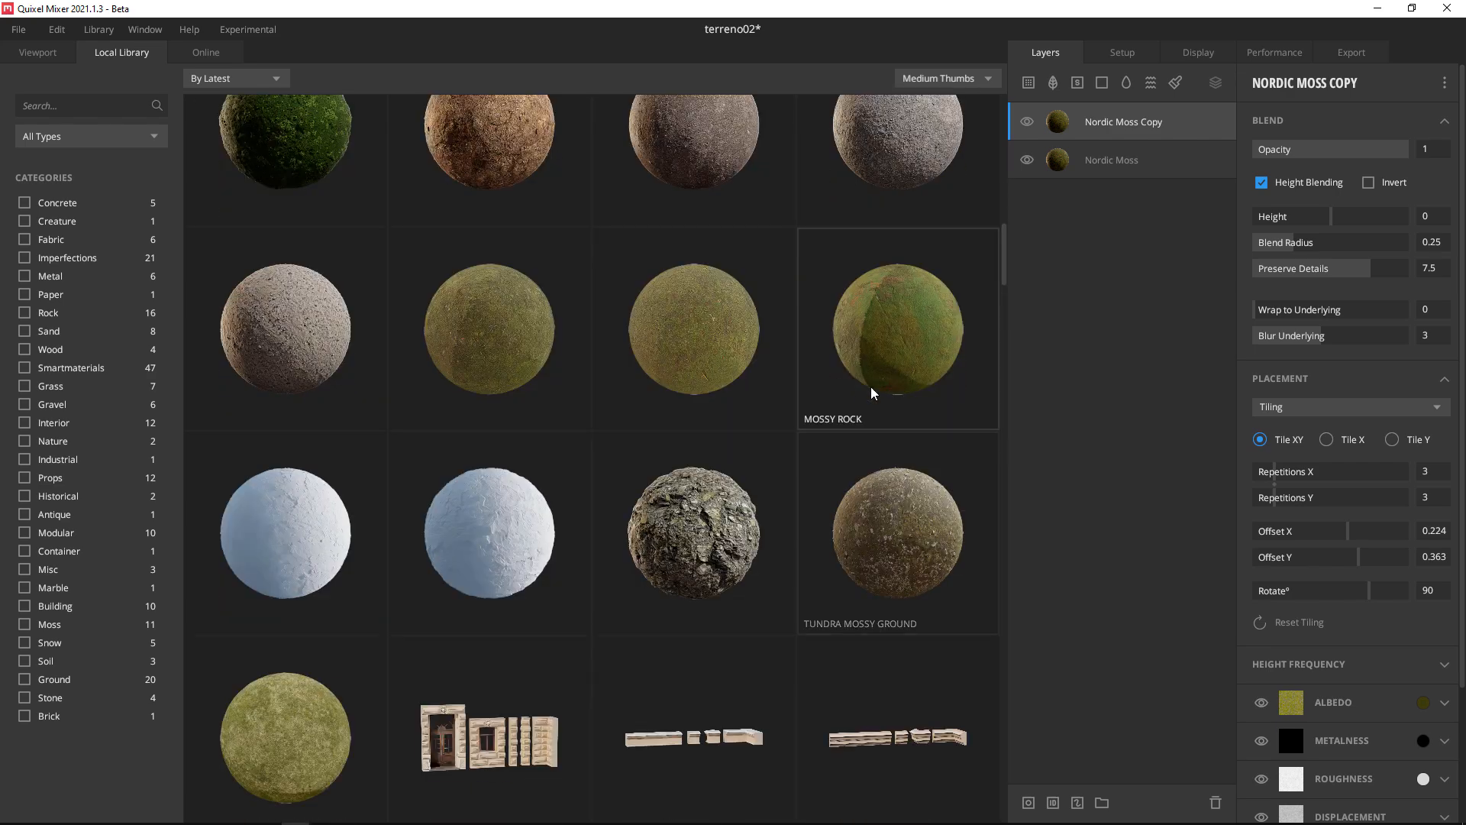
pyautogui.doubleClick(891, 538)
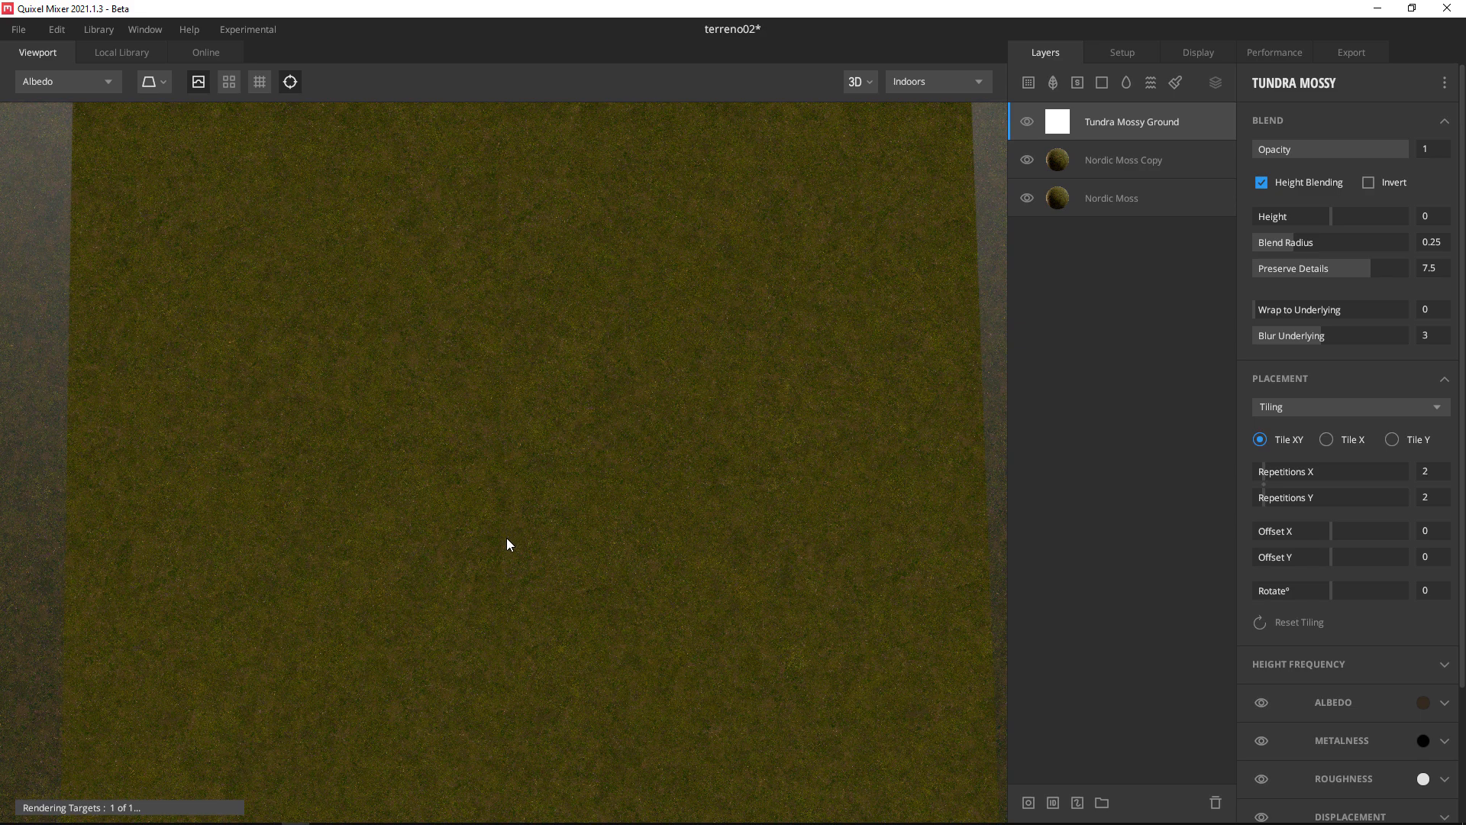
# Examine across the plane, near and far, how the Tundra Mossy Ground layer blends with the moss.
pyautogui.scroll(5, 653, 376)
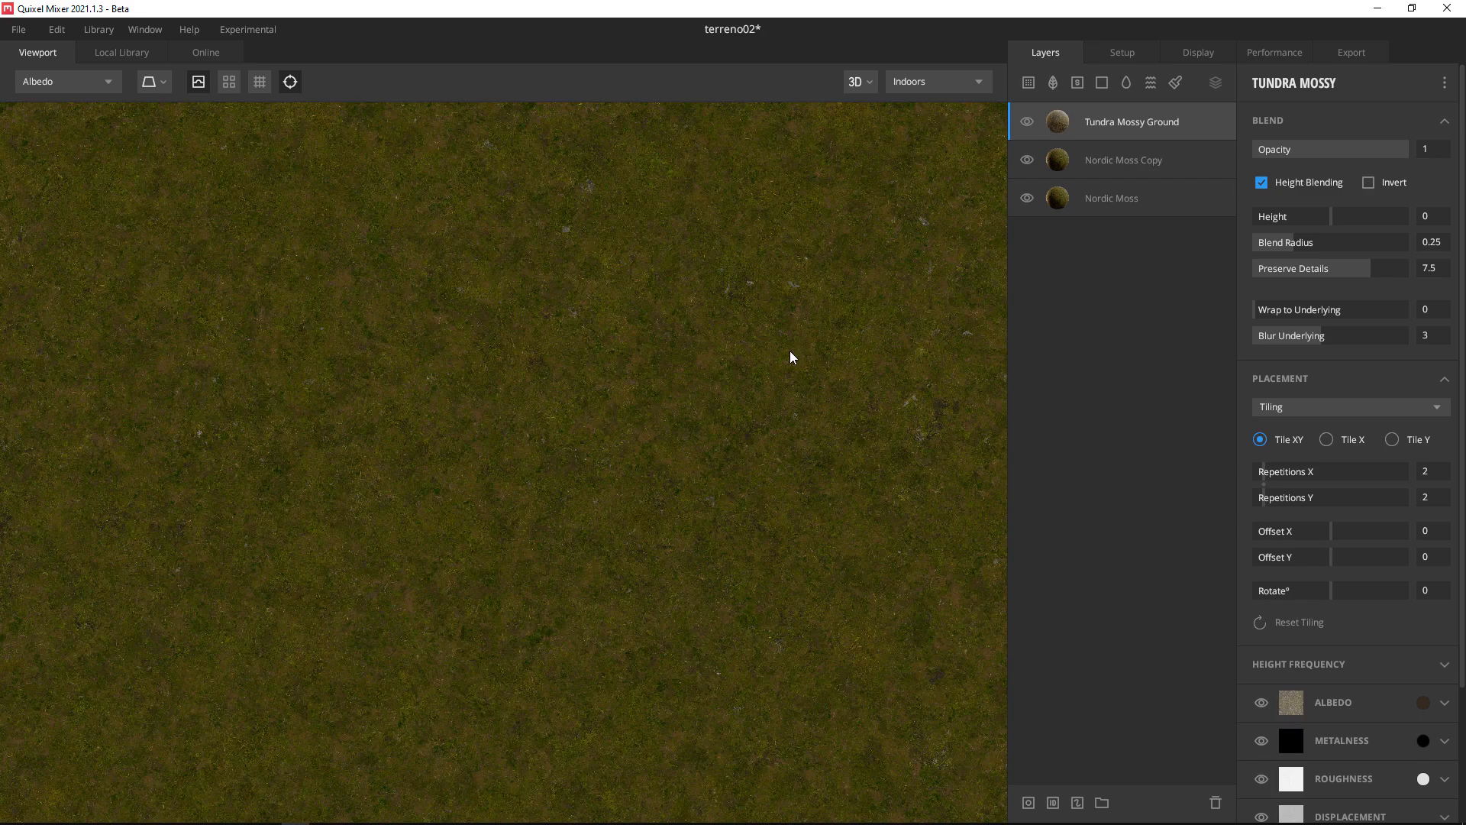
pyautogui.moveTo(695, 257); pyautogui.dragTo(562, 343, button='middle')
pyautogui.scroll(-2, 540, 283)
pyautogui.scroll(-3, 583, 340)
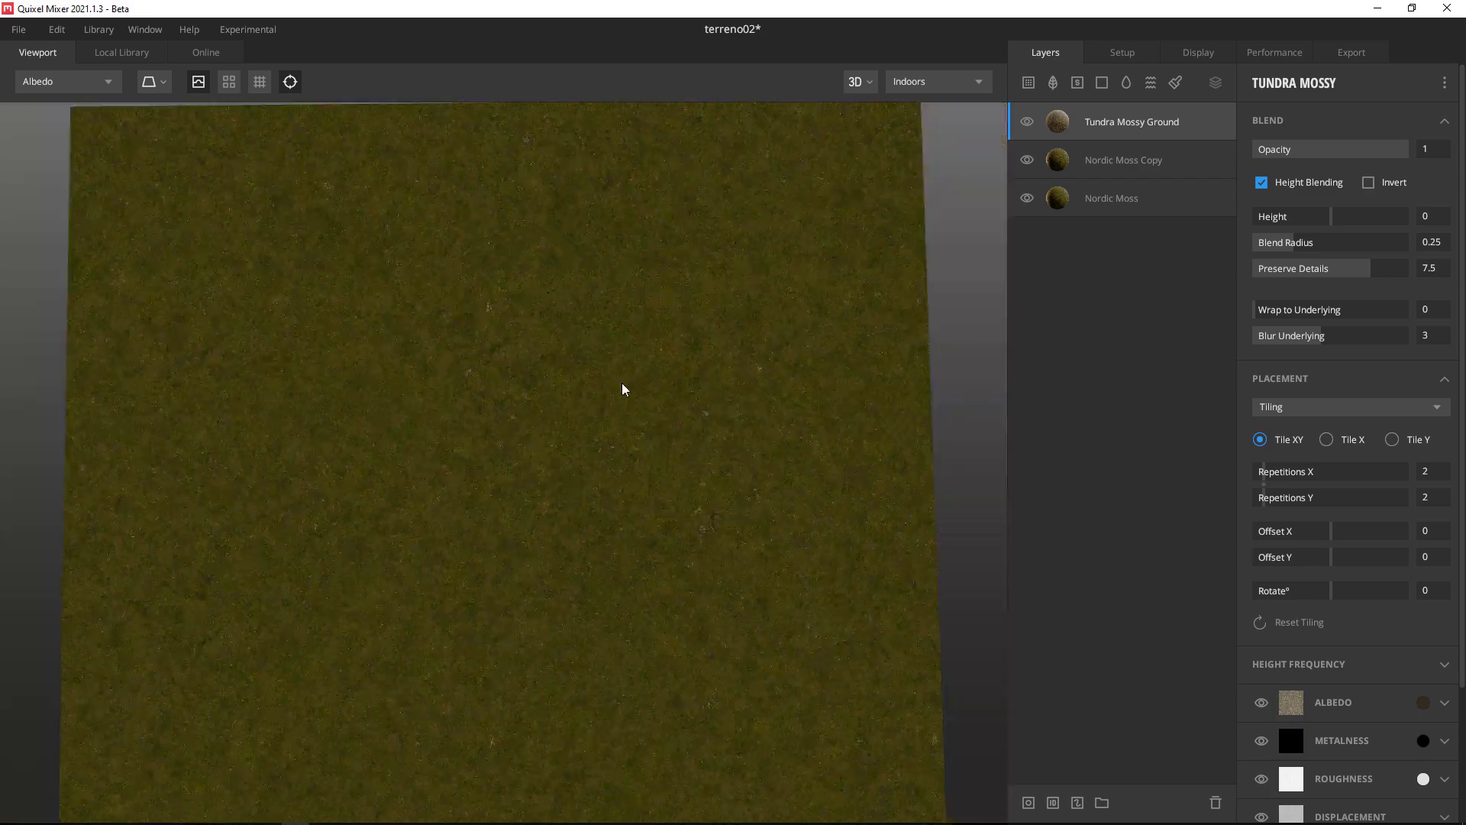
pyautogui.moveTo(603, 708); pyautogui.dragTo(548, 465, button='middle')
pyautogui.scroll(6, 447, 293)
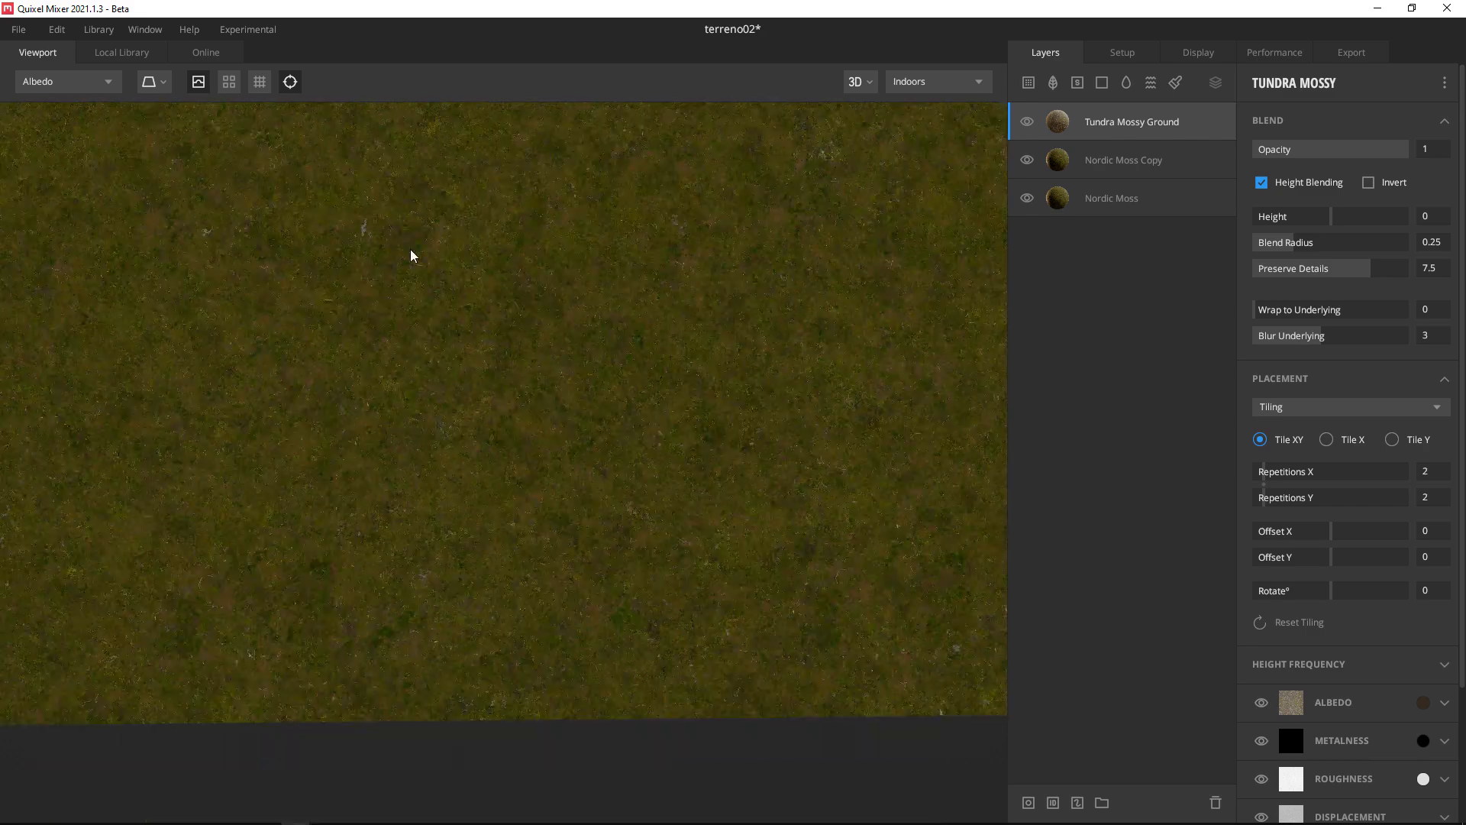
pyautogui.scroll(-7, 320, 394)
pyautogui.moveTo(411, 272); pyautogui.dragTo(435, 657, button='middle')
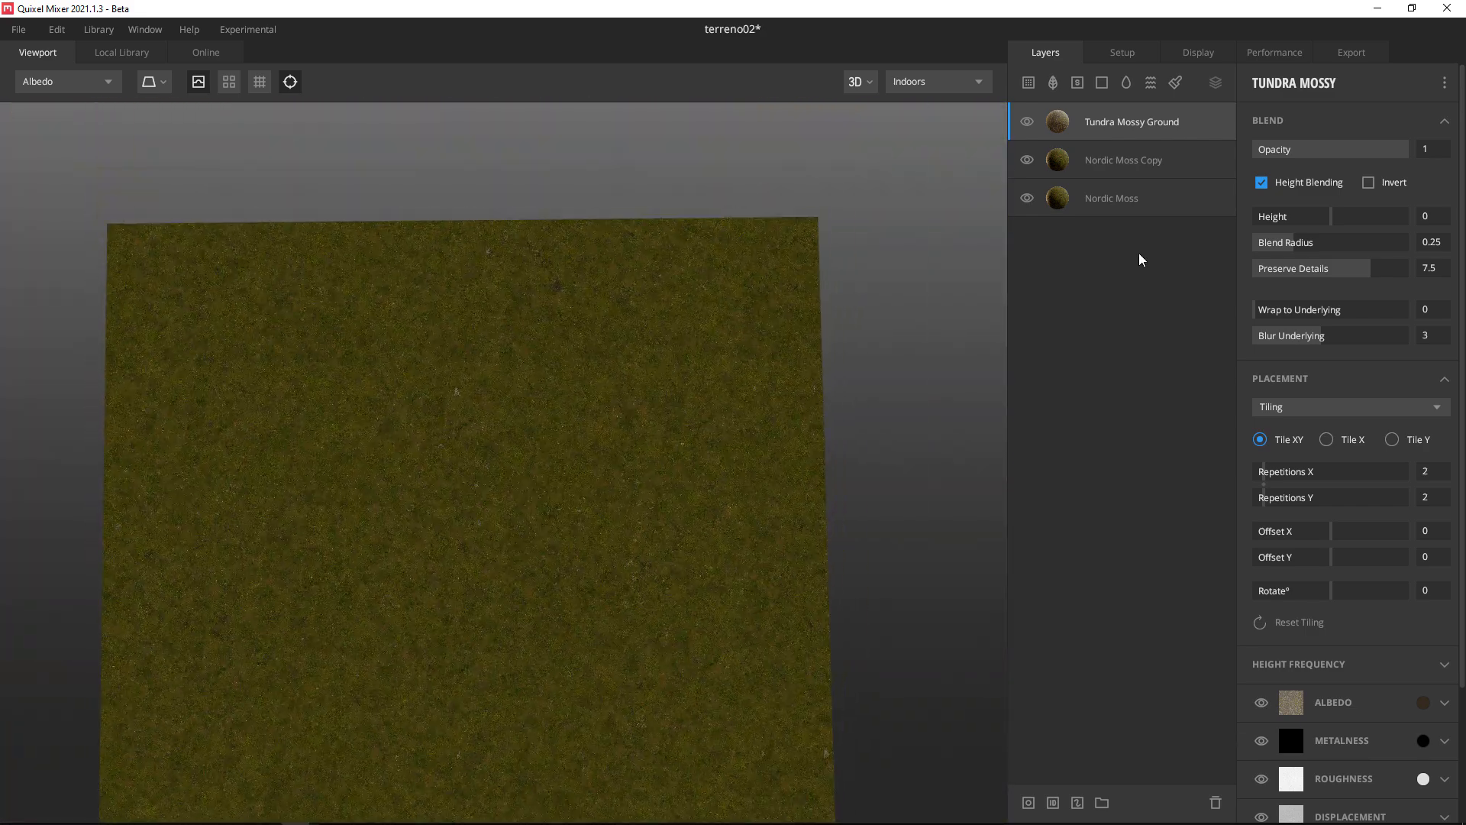
# Raise the Tundra Mossy Ground layer's blend height to about 1.79.
pyautogui.moveTo(1332, 214); pyautogui.dragTo(1335, 212)
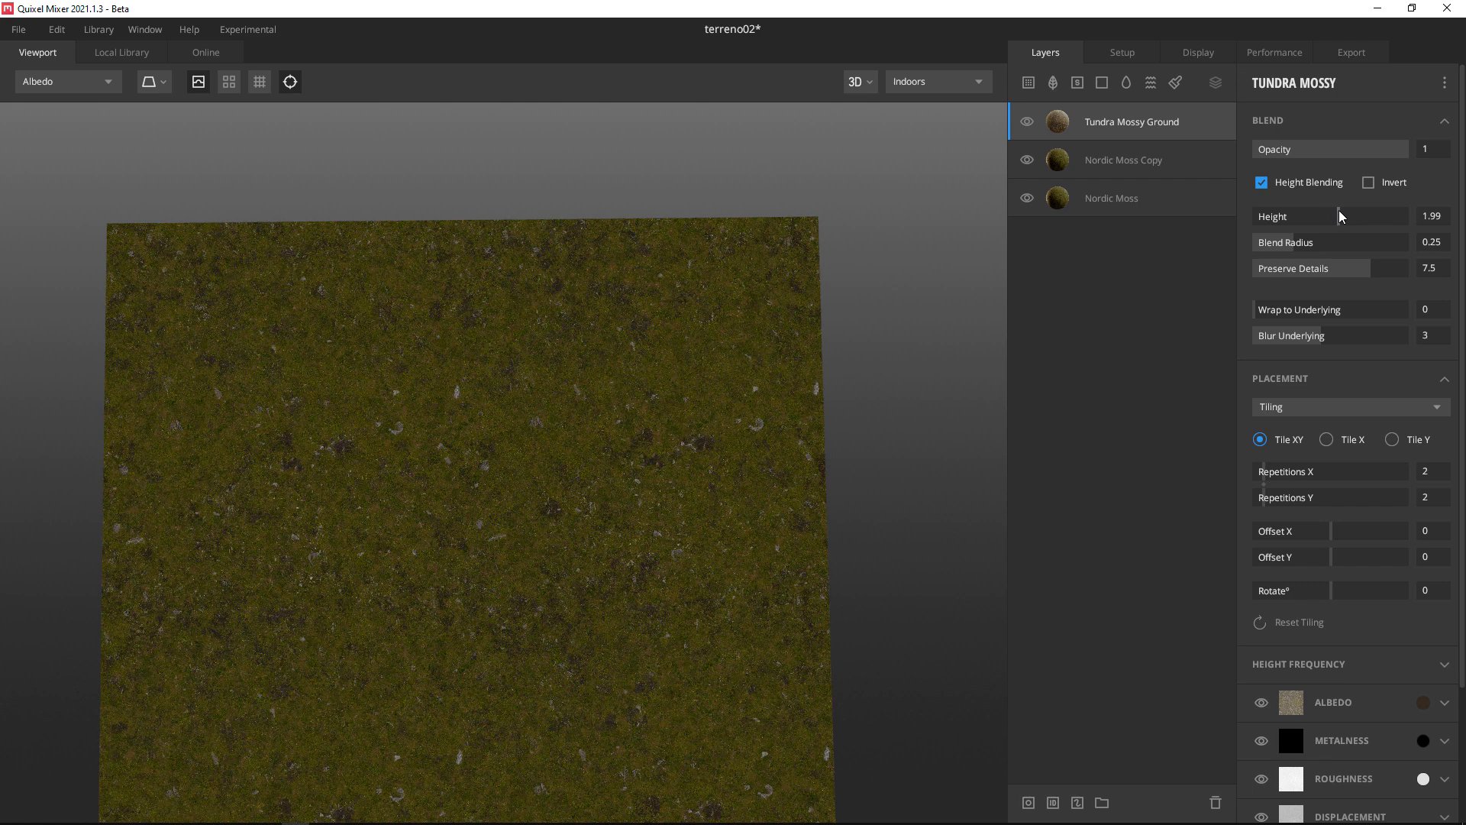
pyautogui.moveTo(1337, 209); pyautogui.dragTo(1339, 209)
pyautogui.moveTo(617, 481); pyautogui.dragTo(662, 282, button='middle')
pyautogui.scroll(5, 573, 623)
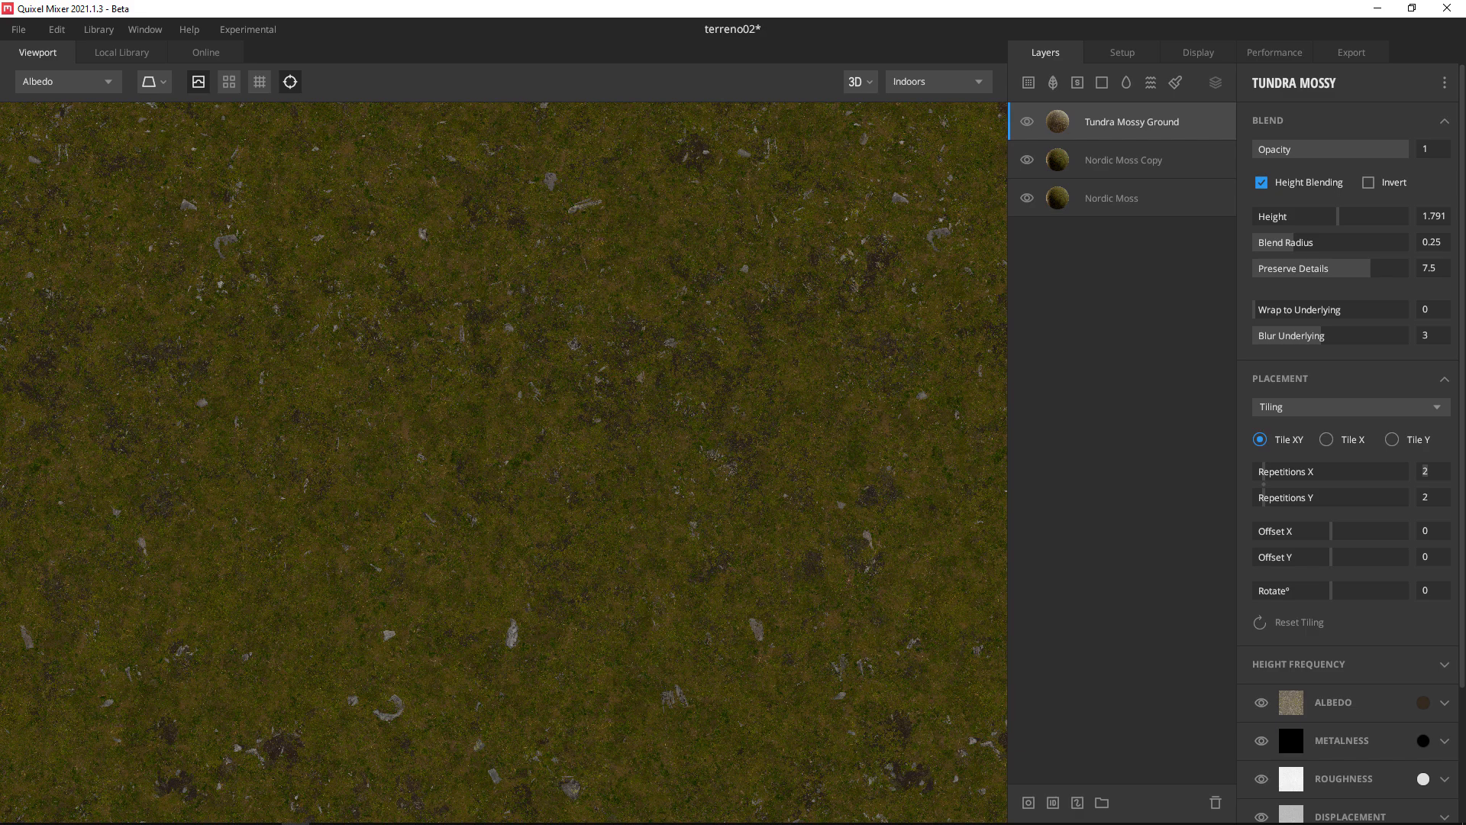
# Set the Tundra Mossy Ground layer's tiling repetitions to 3 in both X and Y.
pyautogui.write('3')
pyautogui.press('Tab')
pyautogui.write('3')
pyautogui.press('Return')
pyautogui.scroll(-3, 779, 423)
pyautogui.scroll(2, 732, 458)
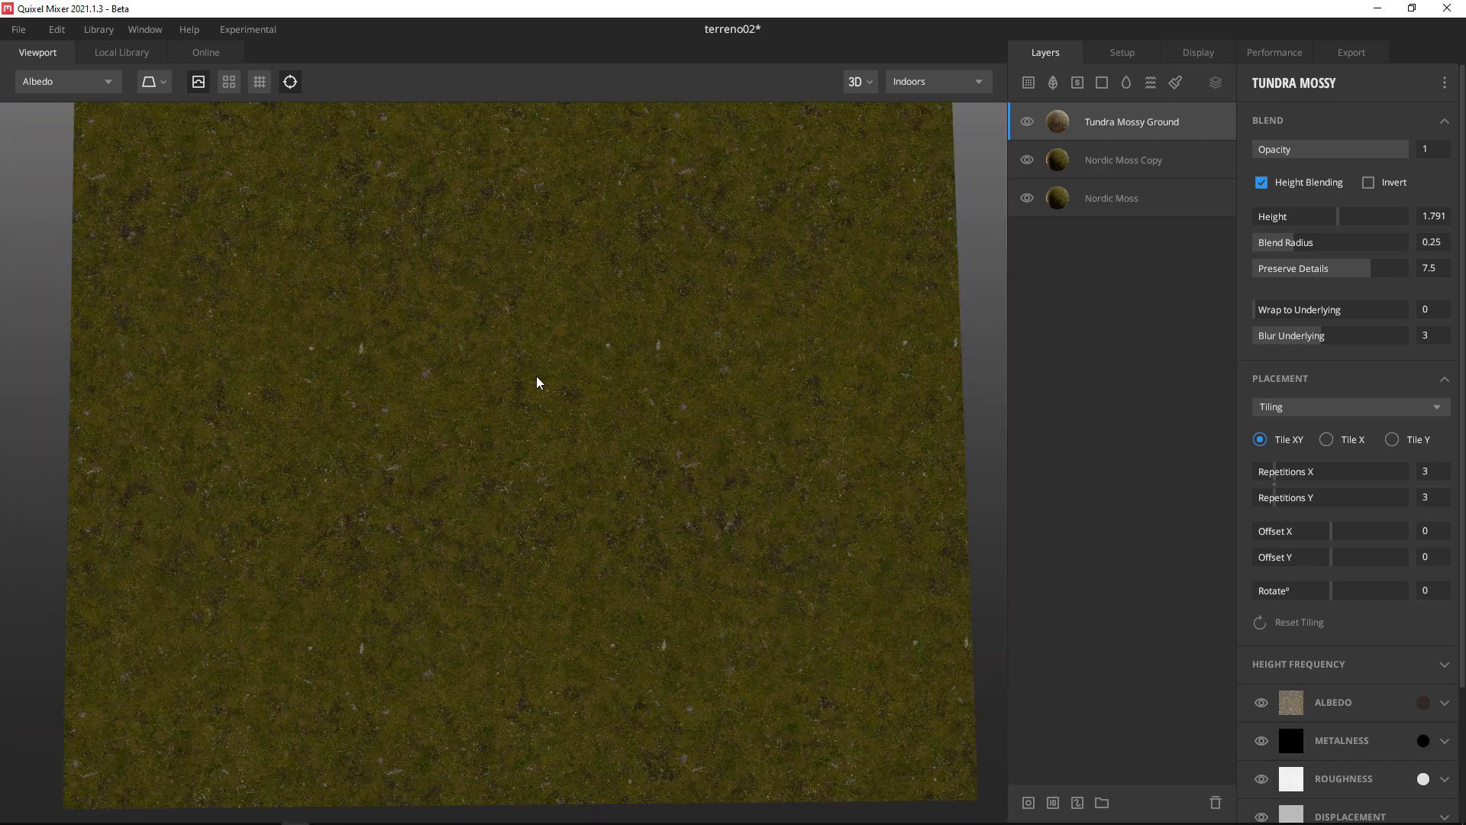
pyautogui.scroll(-3, 573, 458)
pyautogui.scroll(4, 609, 439)
pyautogui.scroll(-2, 570, 472)
pyautogui.scroll(-1, 584, 456)
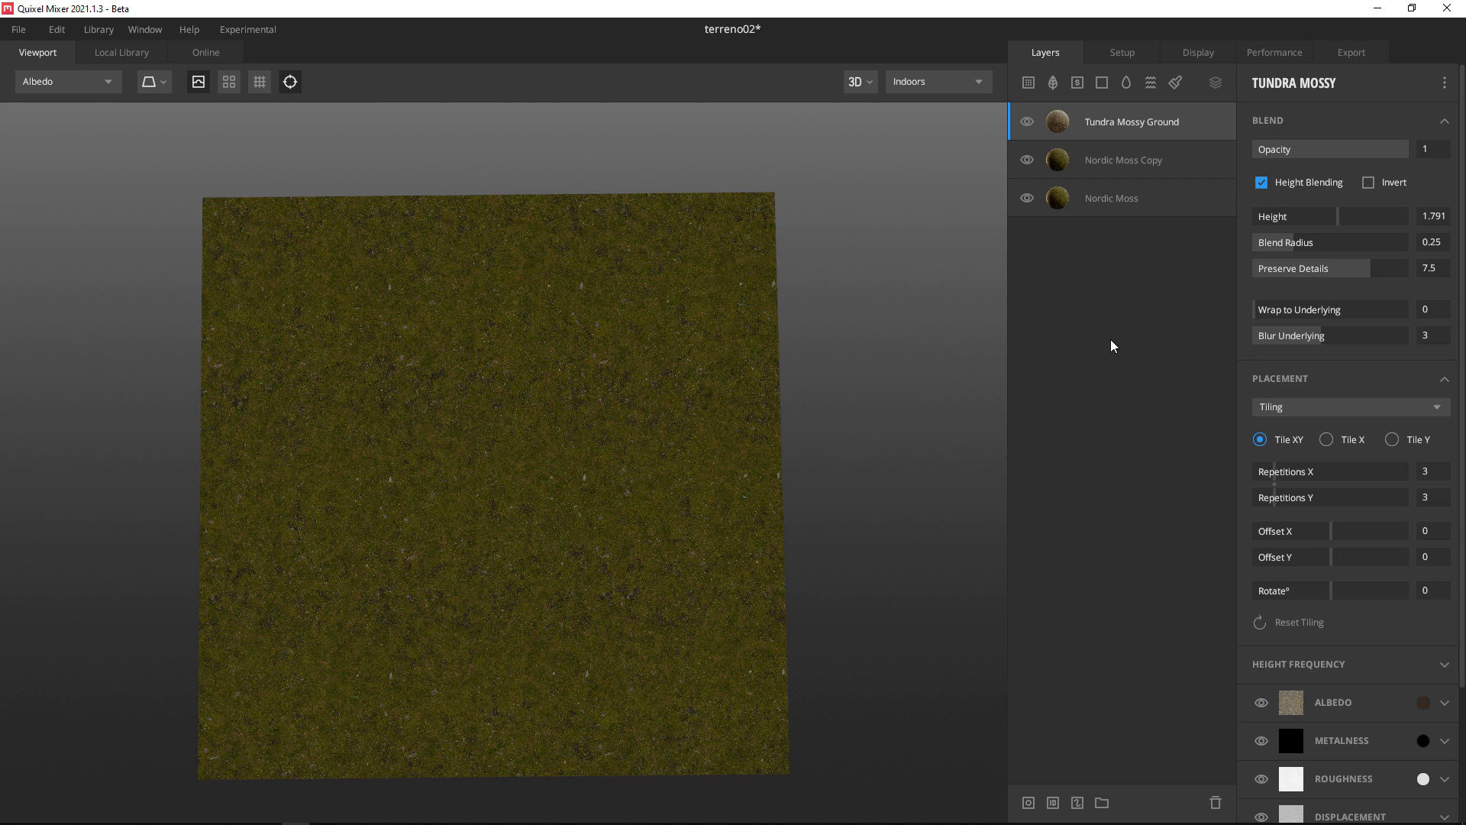
pyautogui.click(1339, 210)
pyautogui.hotkey('ctrl', 'z')
# Add a mask stack with a Perlin noise component to the Tundra Mossy Ground layer.
pyautogui.rightClick(1149, 120)
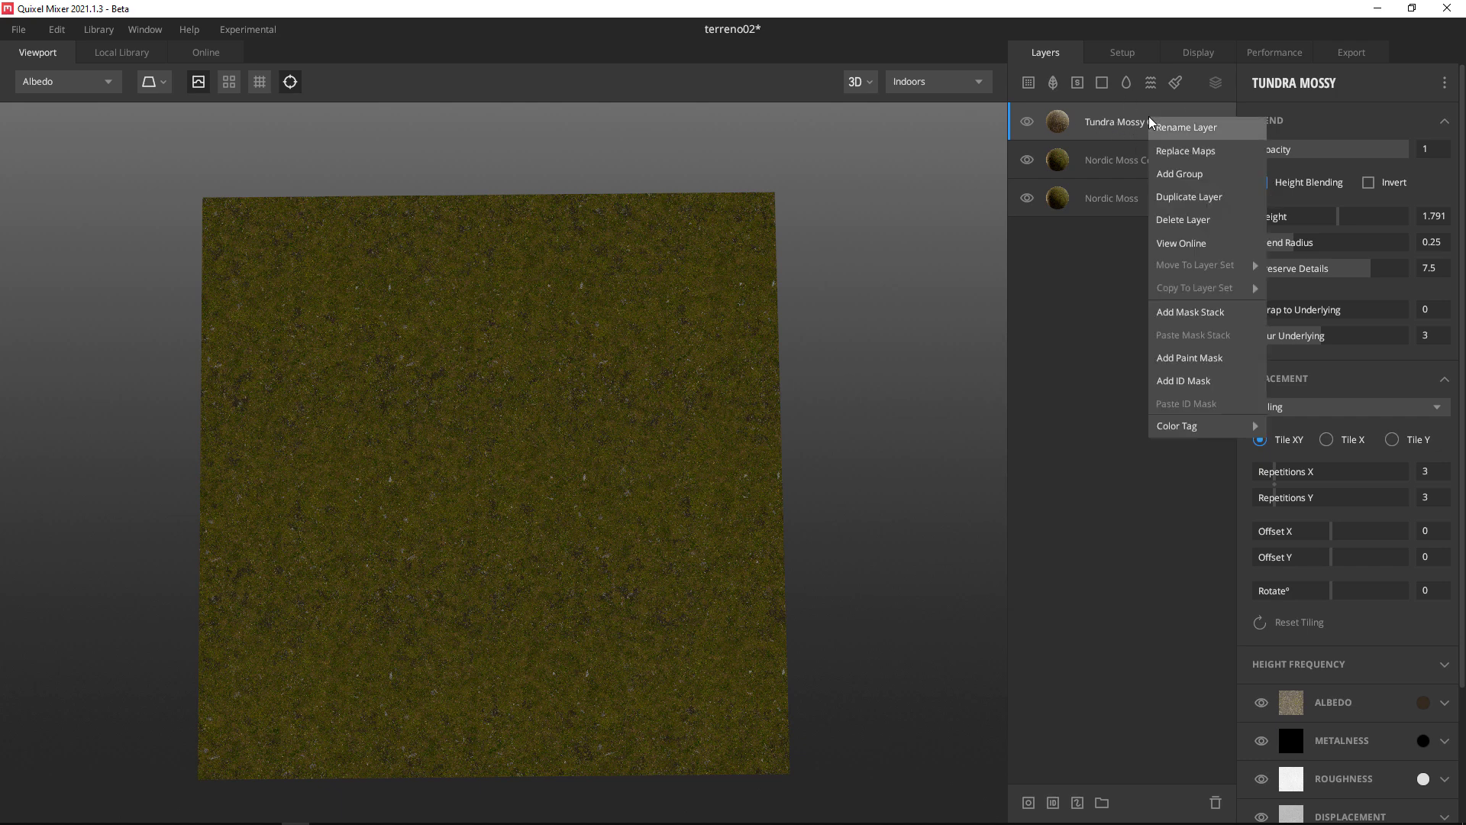
pyautogui.click(1179, 312)
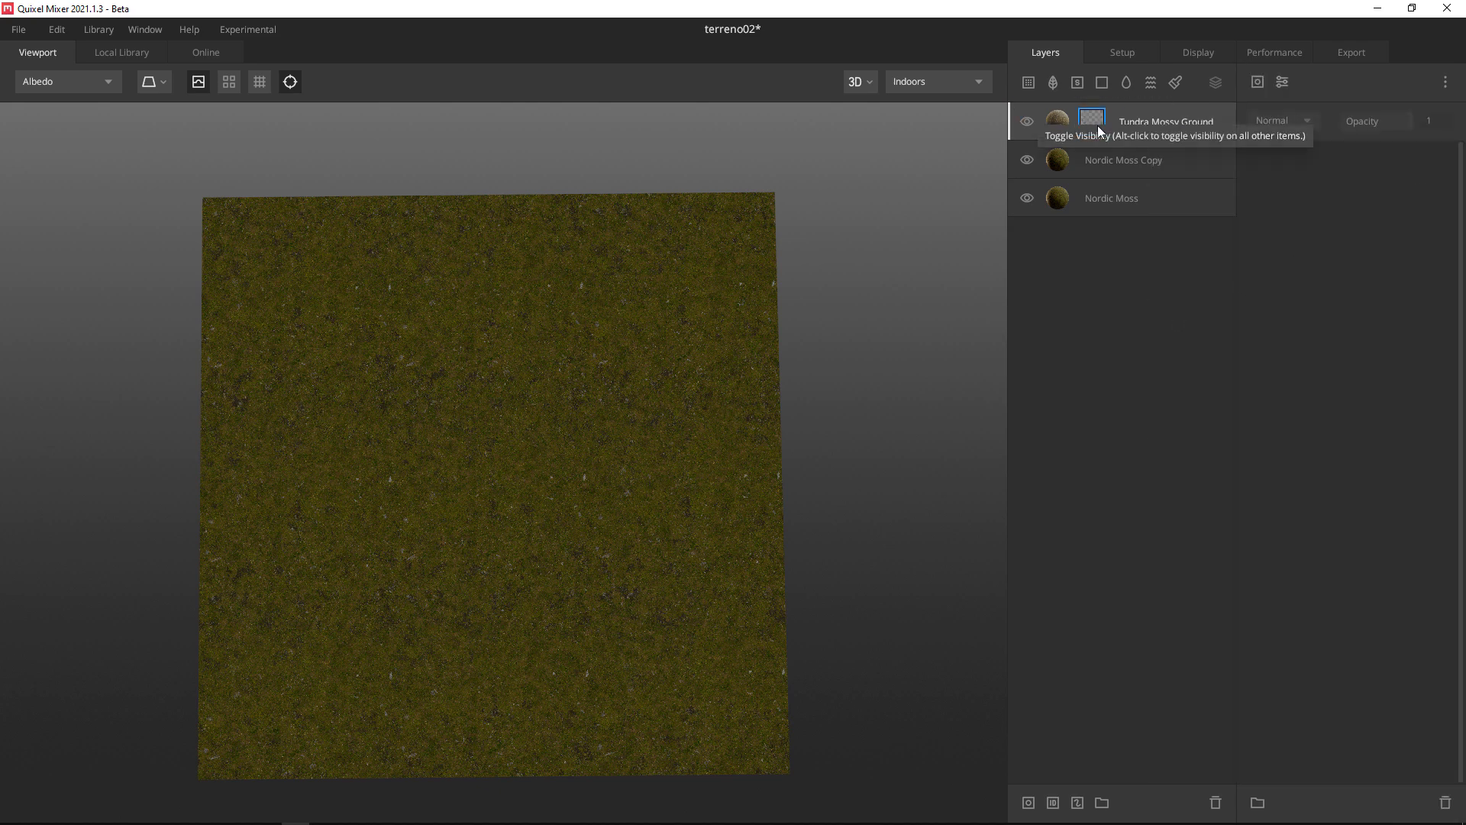
pyautogui.click(1256, 81)
pyautogui.moveTo(1275, 152)
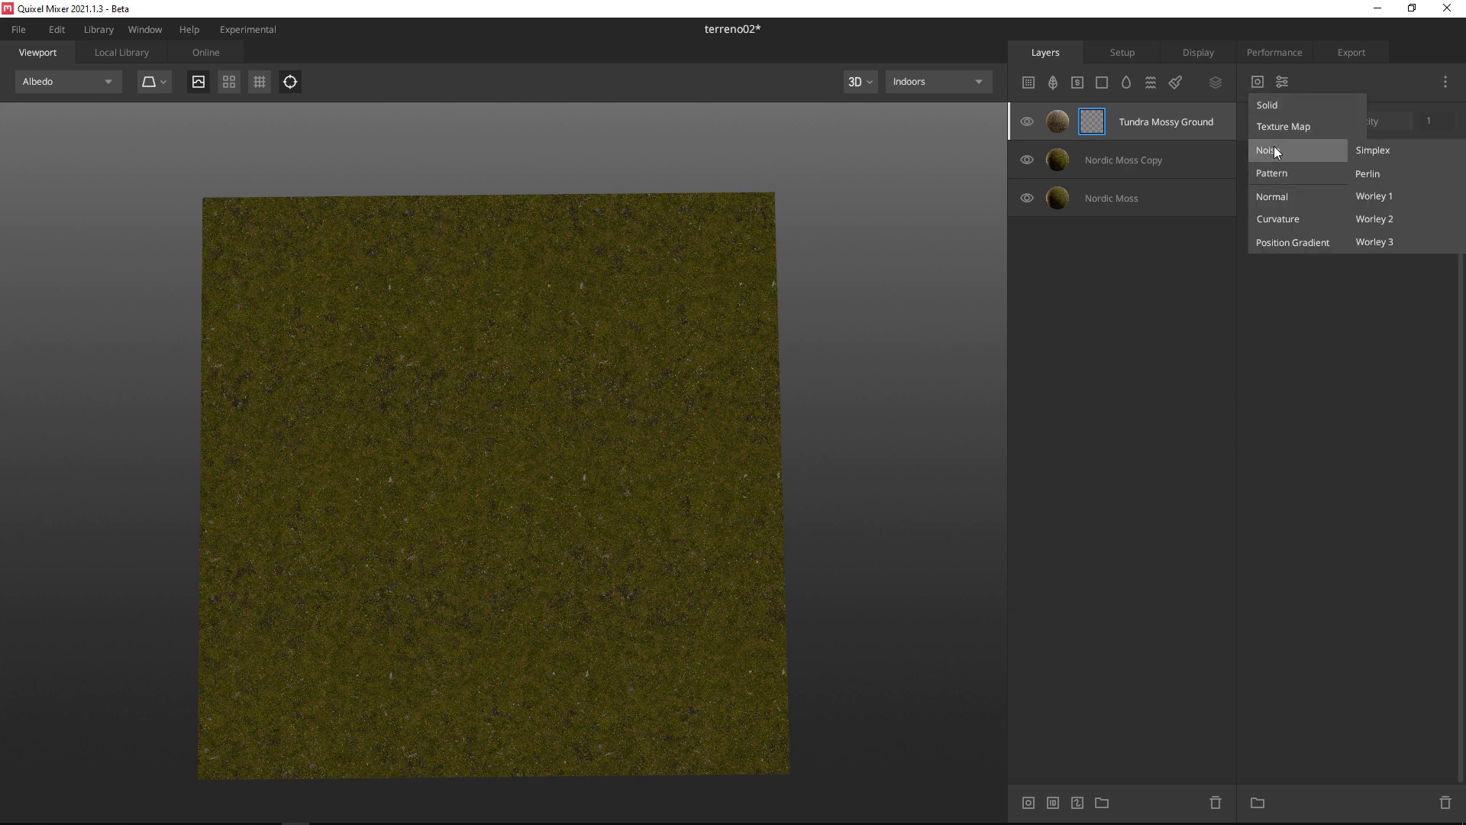
pyautogui.click(1374, 173)
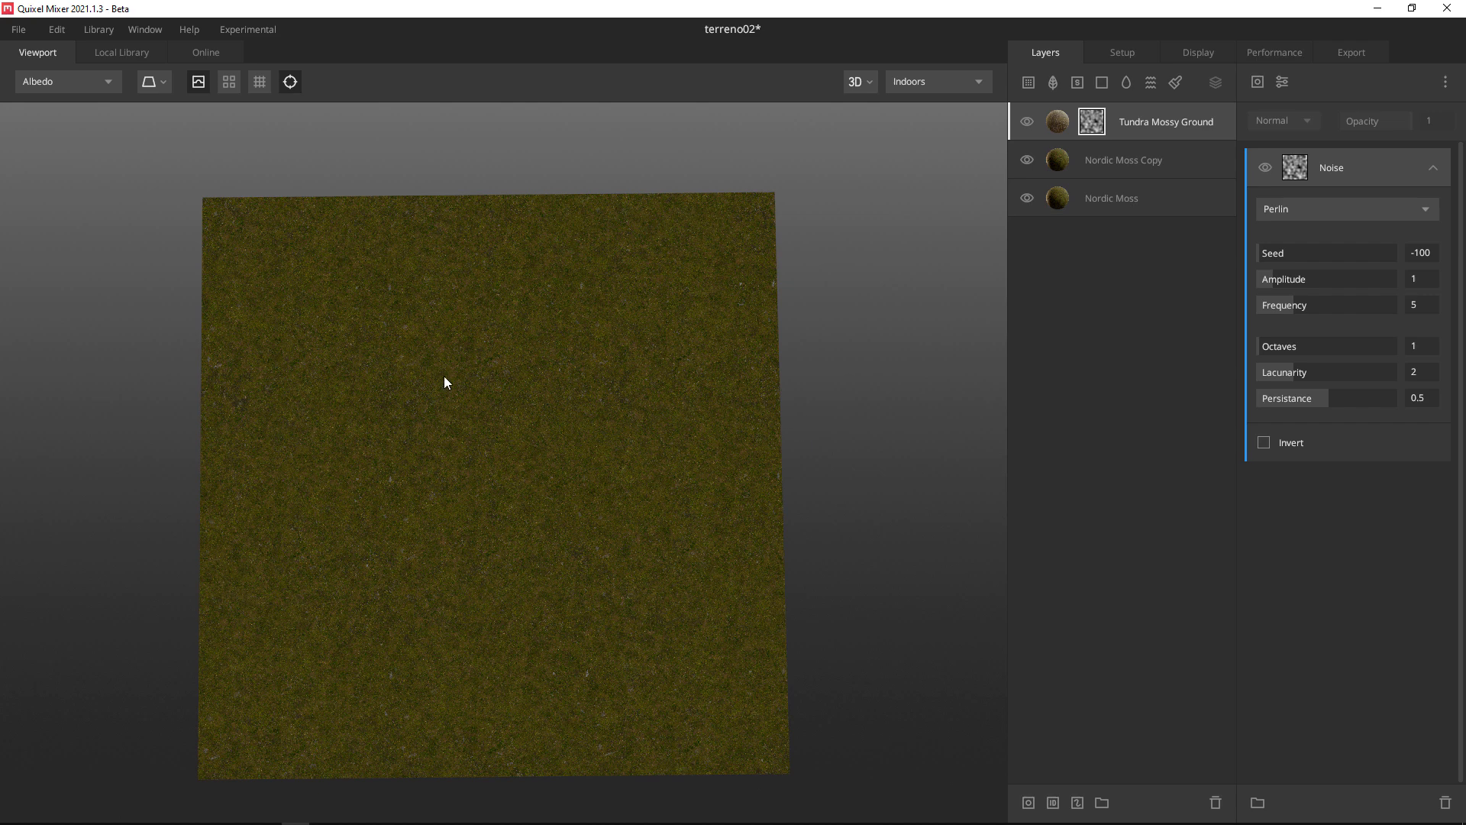
# Show the layer mask on the plane and set the Perlin noise's octaves to 3.
pyautogui.click(63, 84)
pyautogui.click(61, 290)
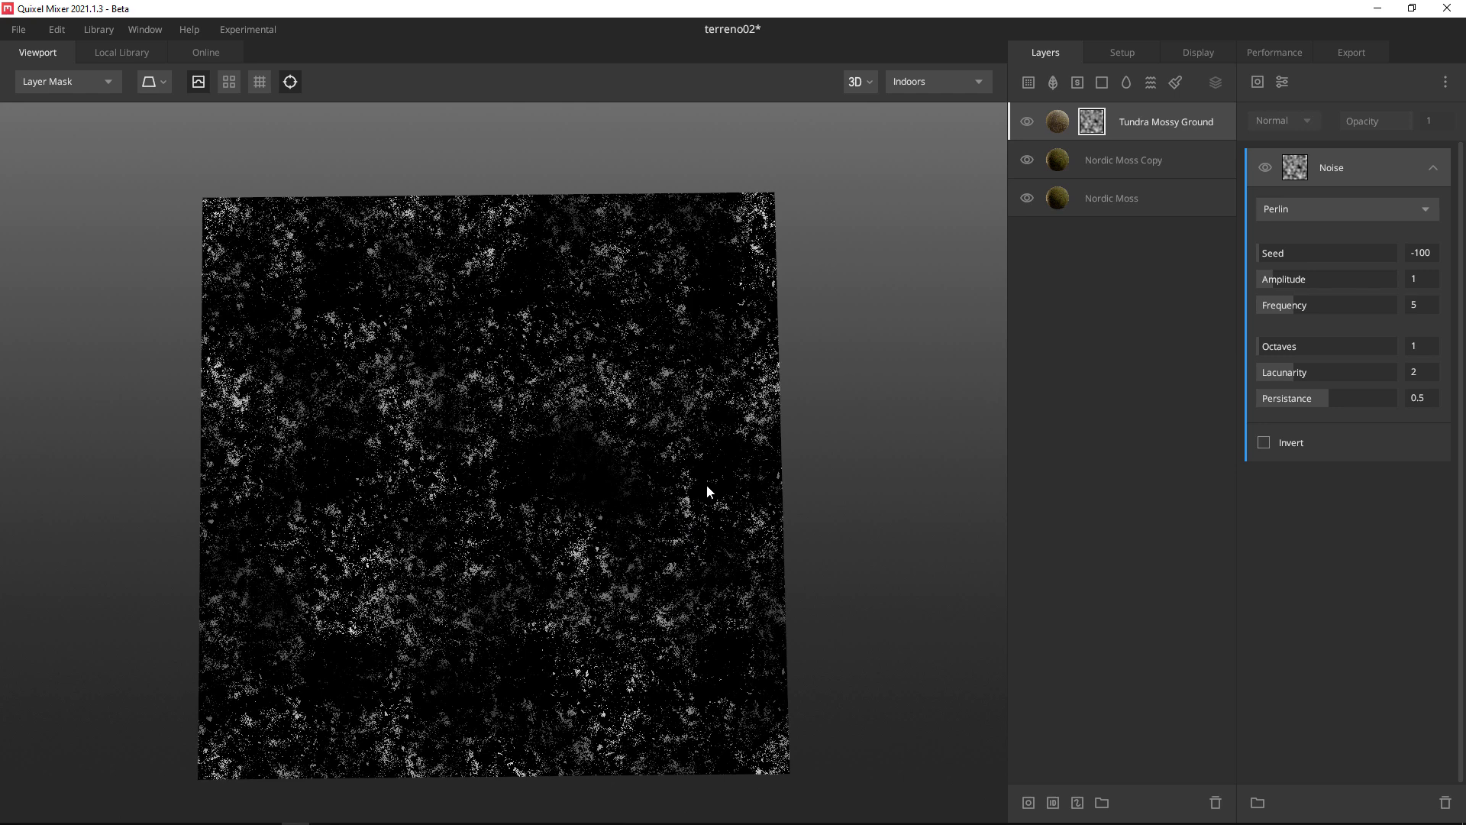
pyautogui.click(63, 81)
pyautogui.click(66, 290)
pyautogui.moveTo(1278, 347); pyautogui.dragTo(1297, 346)
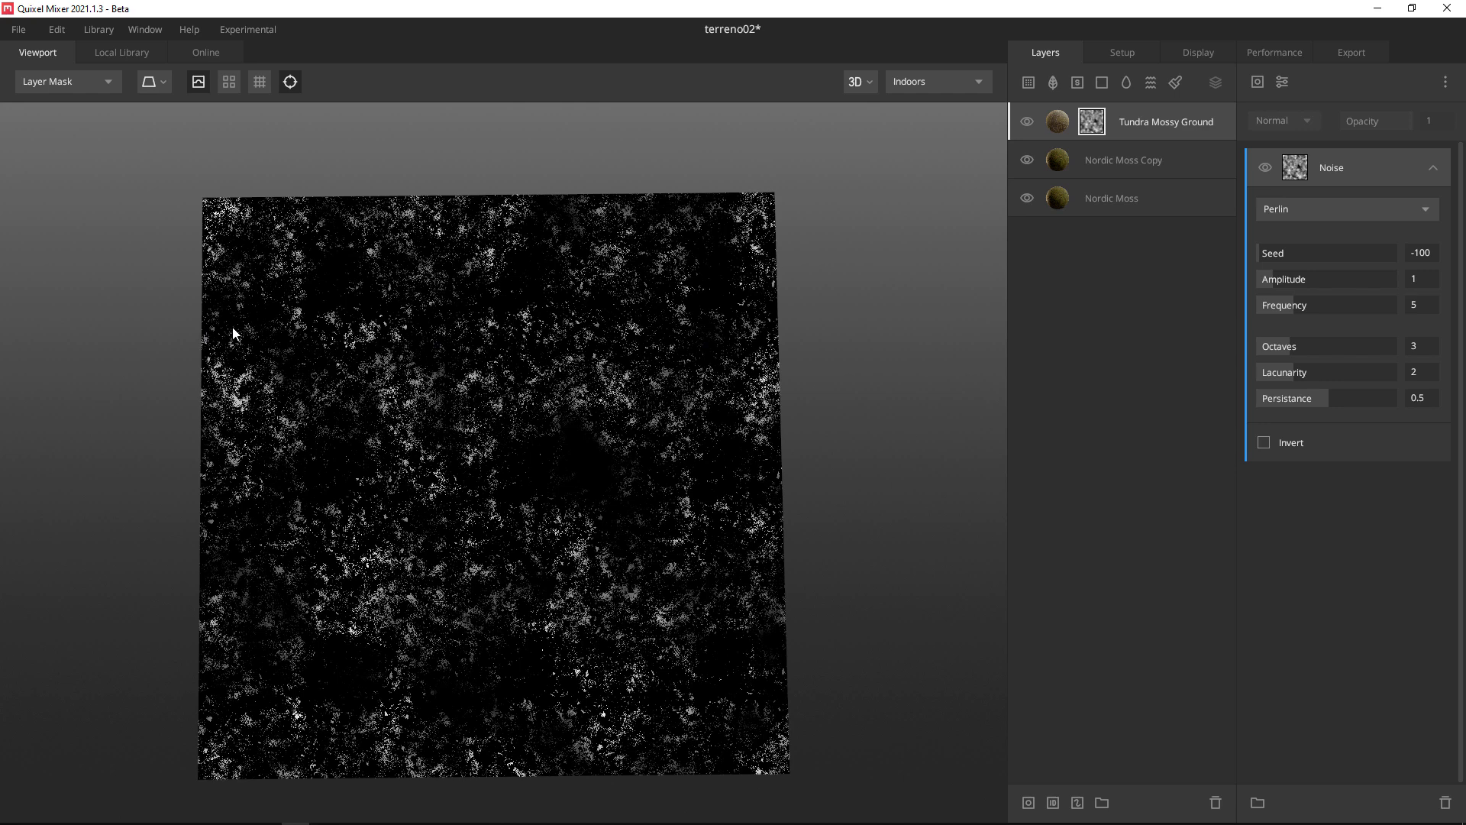
# Turn off height blending on the Tundra Mossy Ground layer and reopen its noise mask.
pyautogui.click(1054, 123)
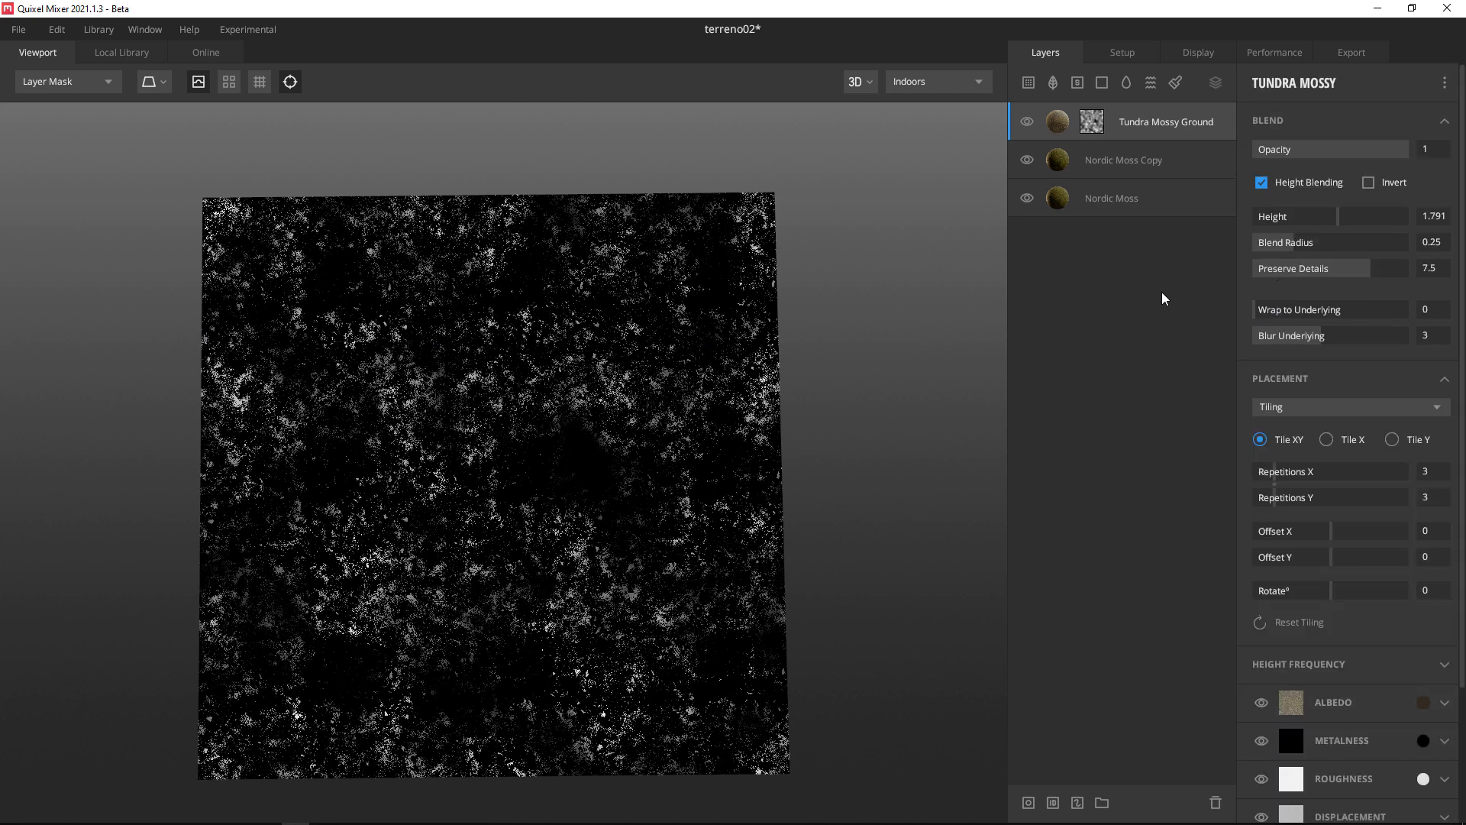
pyautogui.click(1262, 184)
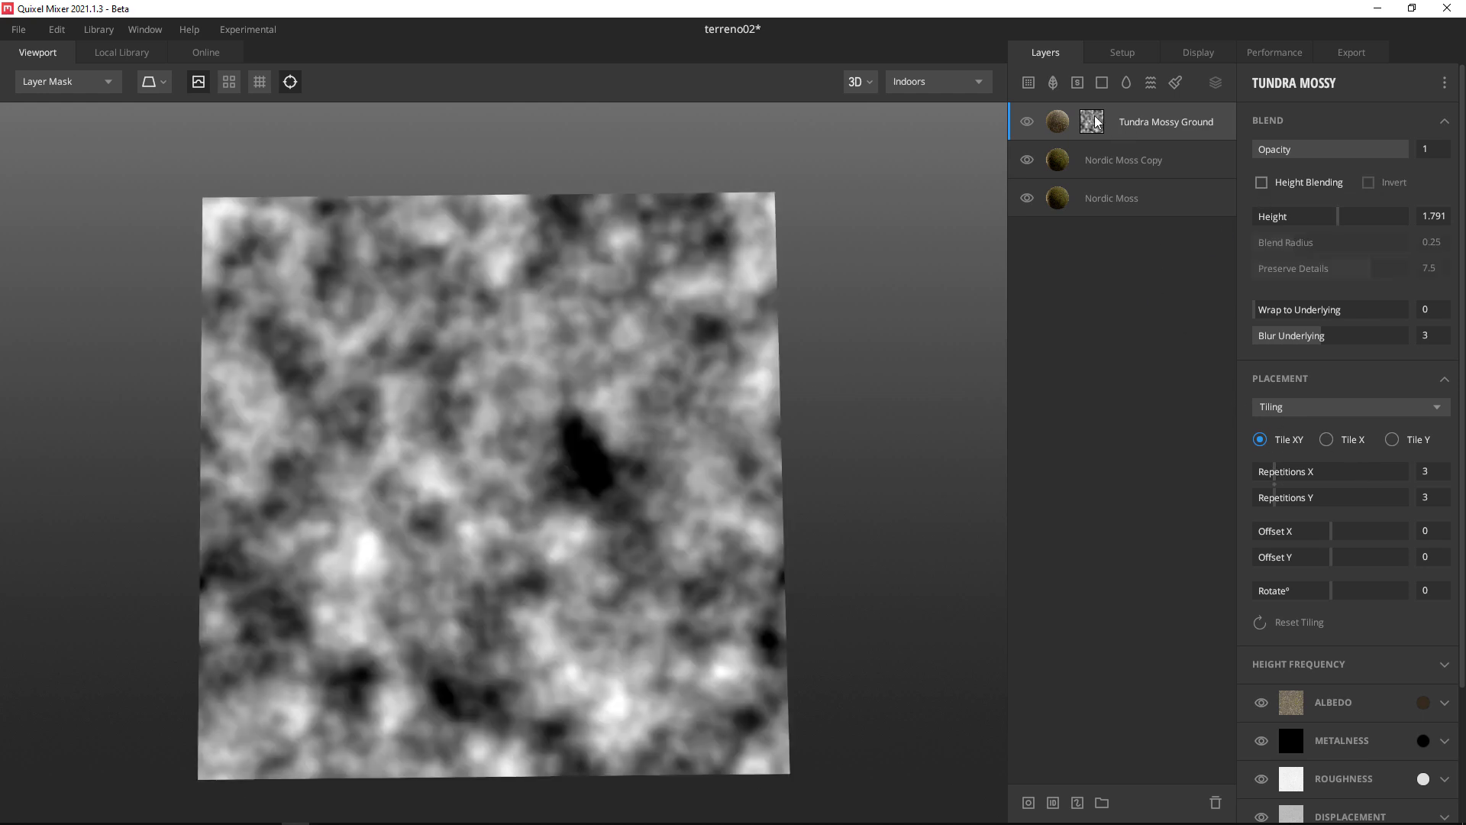
pyautogui.click(1100, 120)
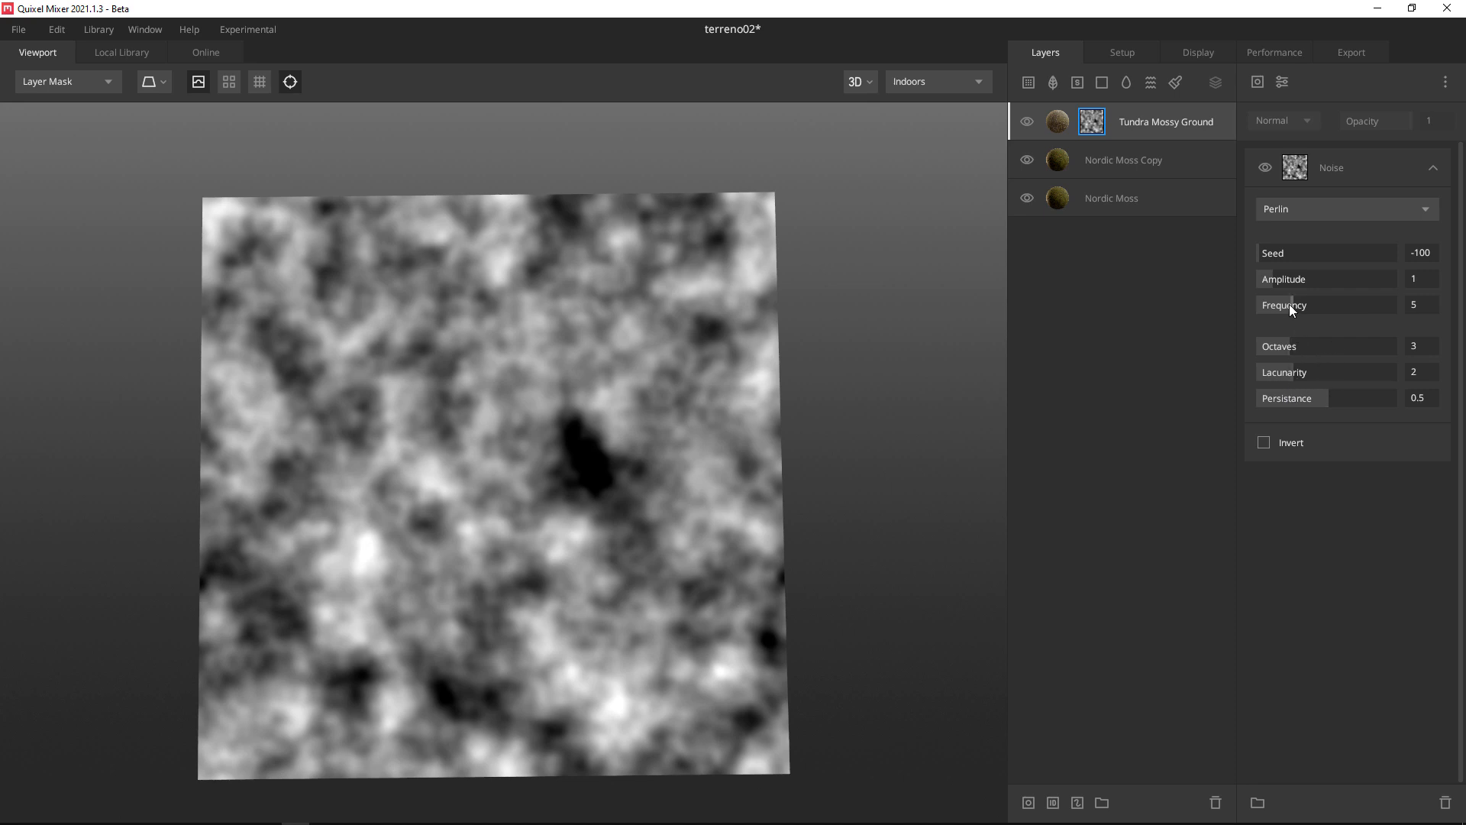
# Set the noise to about amplitude 1.934, frequency 2.238, octaves 7, lacunarity 2.207 and persistance 0.768.
pyautogui.moveTo(1272, 281); pyautogui.dragTo(1295, 276)
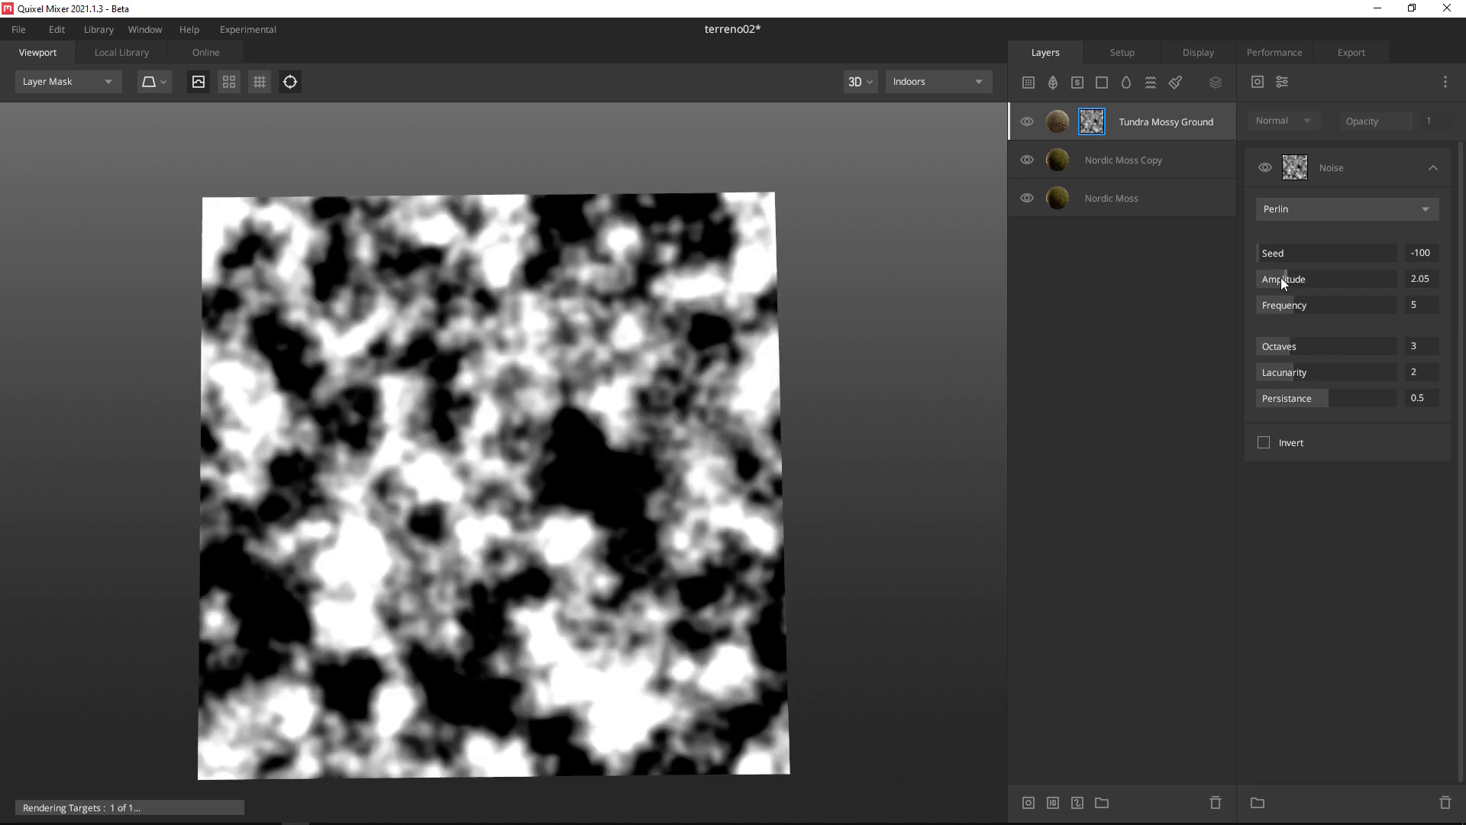
pyautogui.moveTo(1289, 351); pyautogui.dragTo(1363, 349)
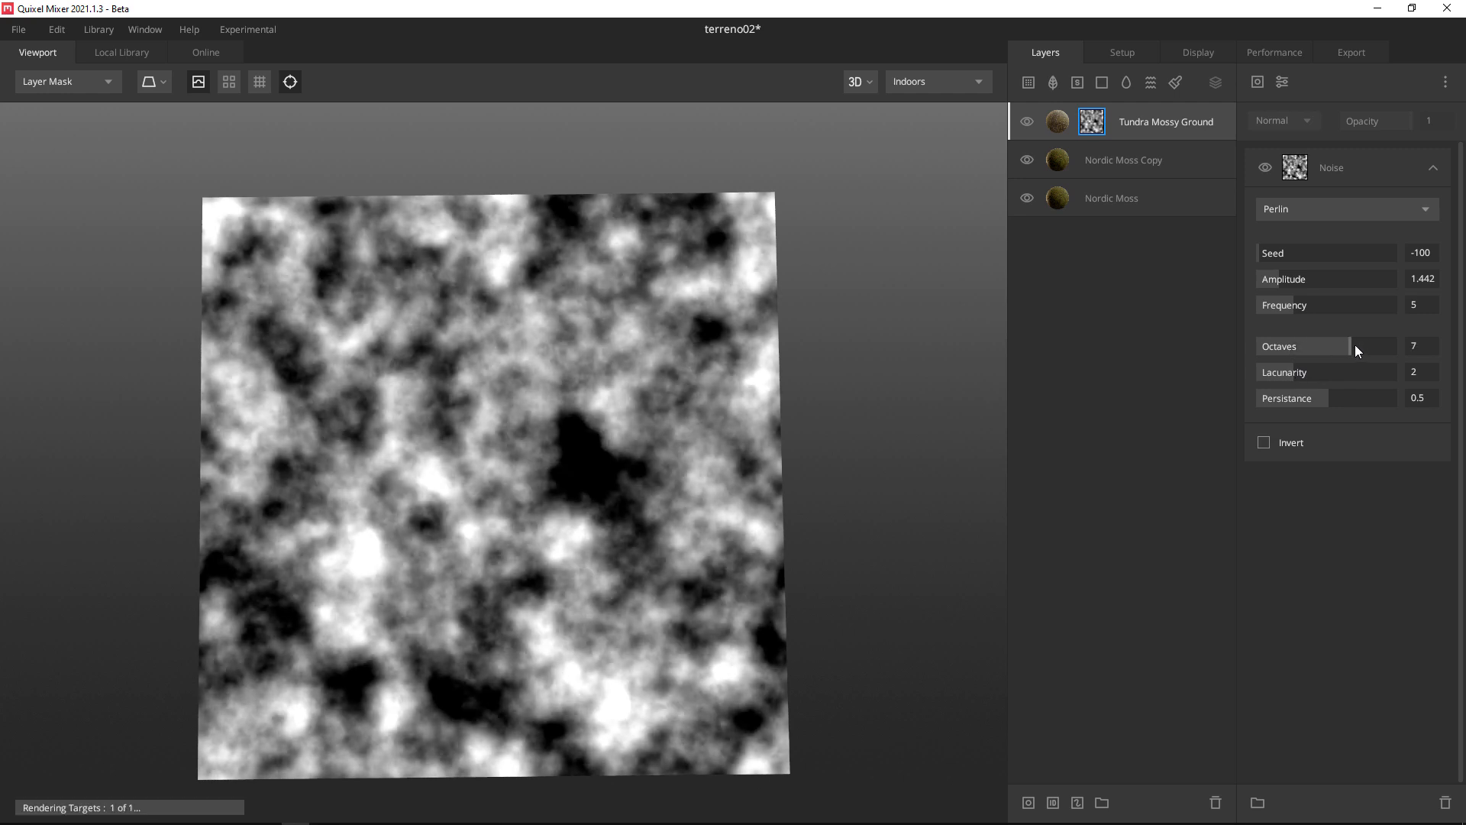
pyautogui.moveTo(1292, 371)
pyautogui.mouseDown()
pyautogui.moveTo(1344, 373)
pyautogui.moveTo(1370, 401)
pyautogui.moveTo(1308, 372)
pyautogui.mouseUp()
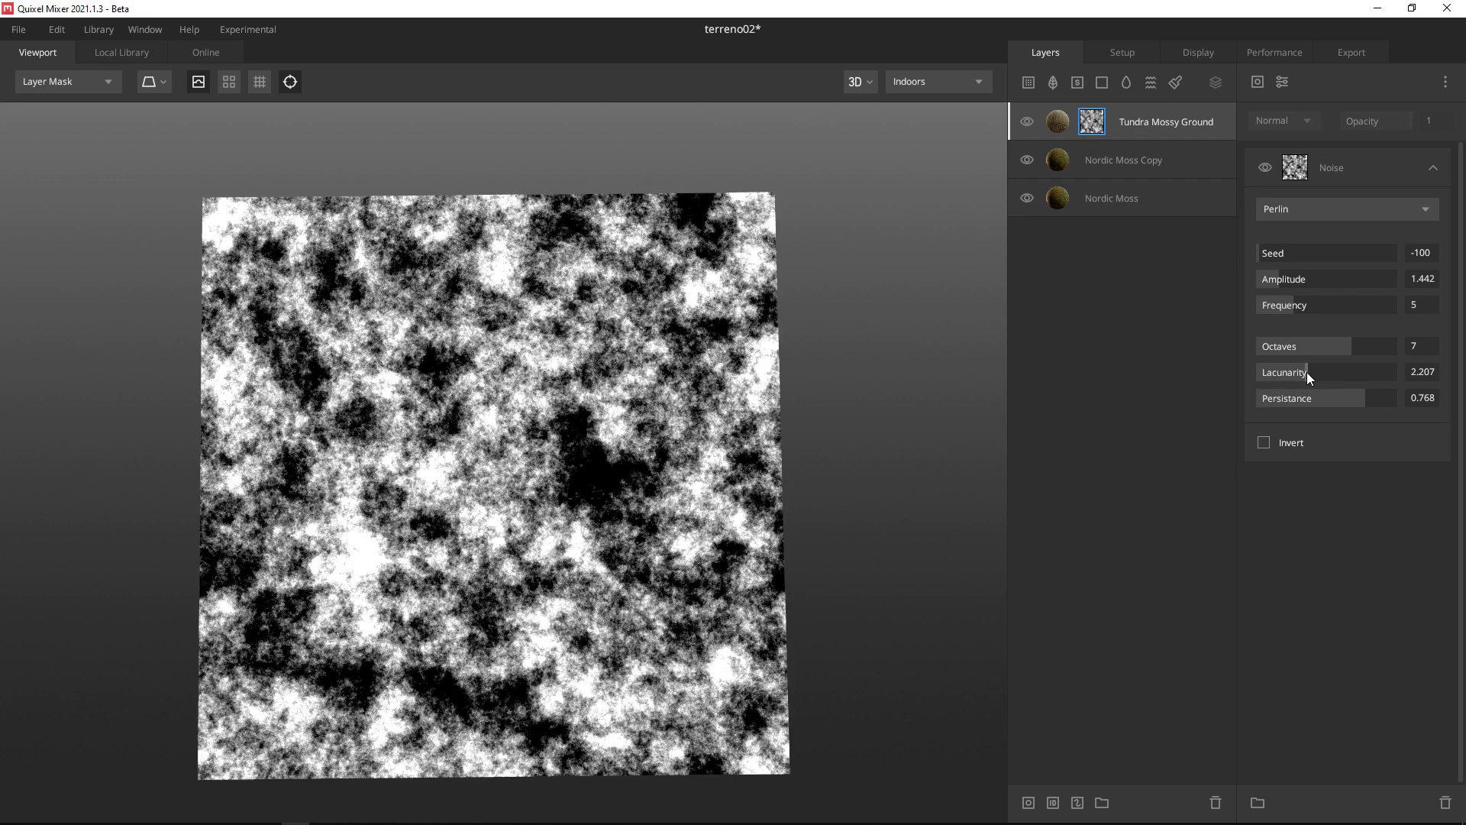
pyautogui.moveTo(1278, 278)
pyautogui.mouseDown()
pyautogui.moveTo(1347, 307)
pyautogui.moveTo(1271, 306)
pyautogui.mouseUp()
# Turn height blending back on for the Tundra Mossy Ground layer, and clear and delete its noise mask stack.
pyautogui.click(1059, 122)
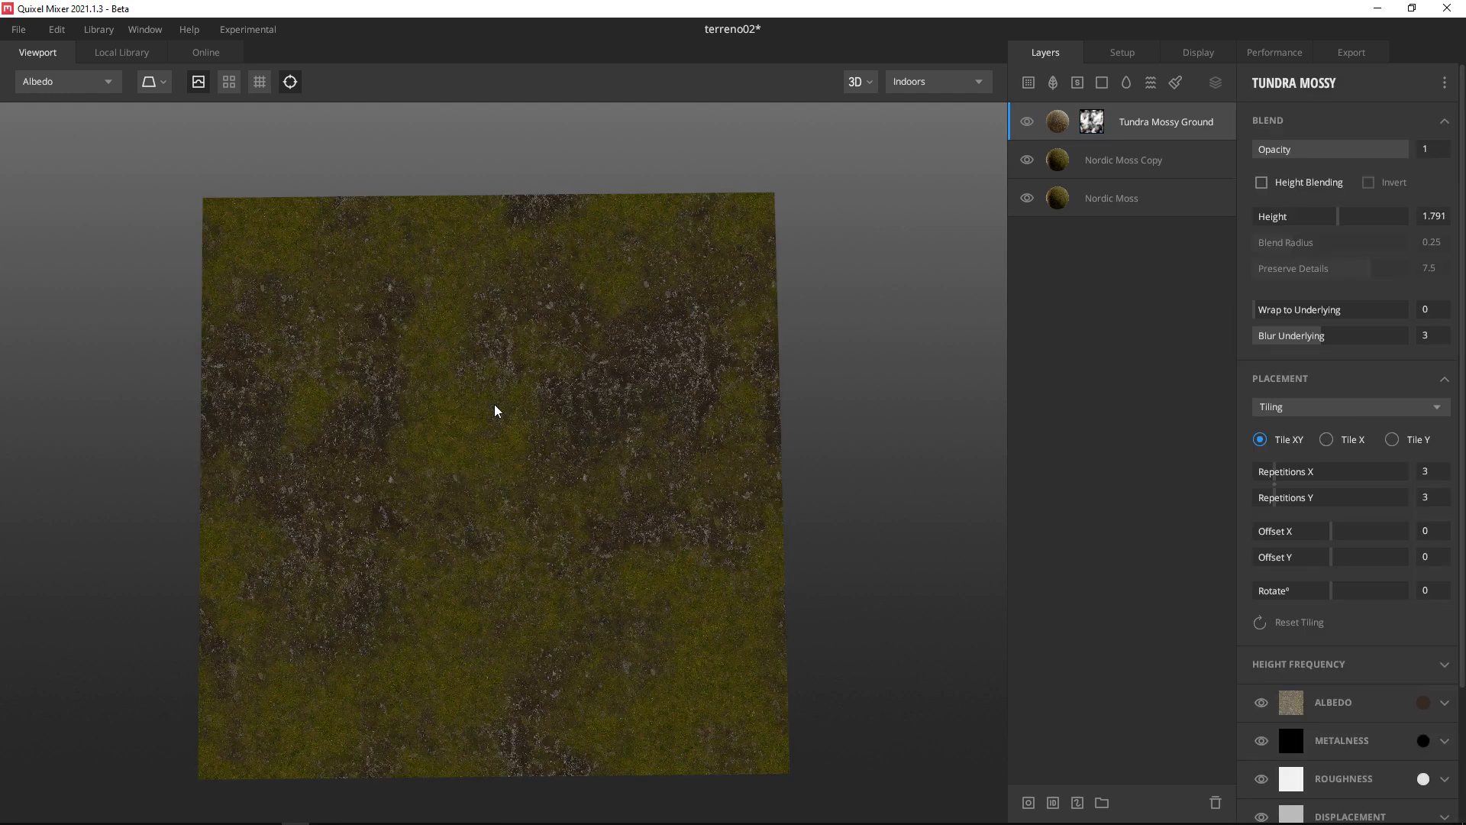
pyautogui.click(1261, 184)
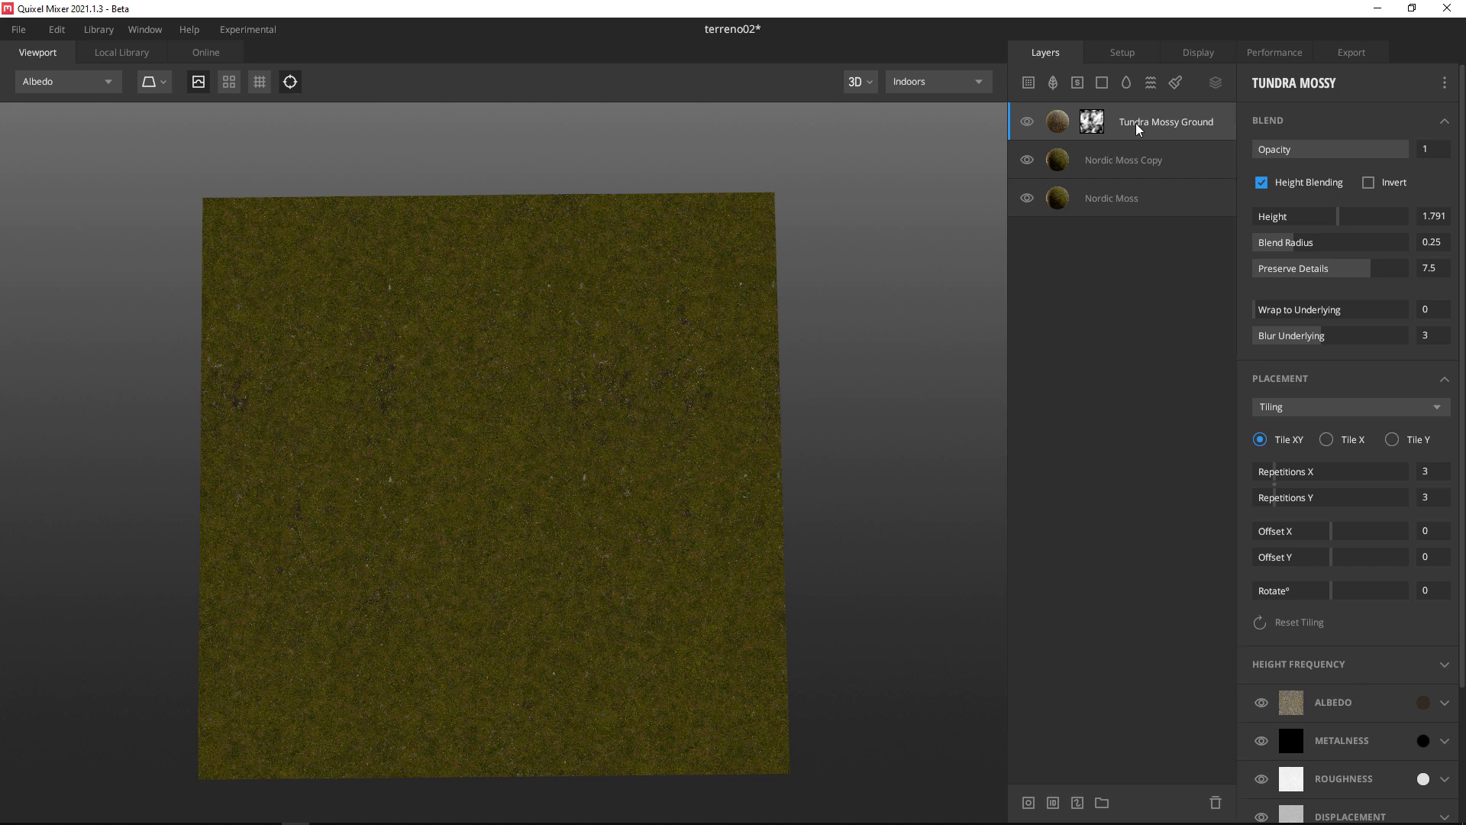
pyautogui.click(1092, 120)
pyautogui.rightClick(1092, 120)
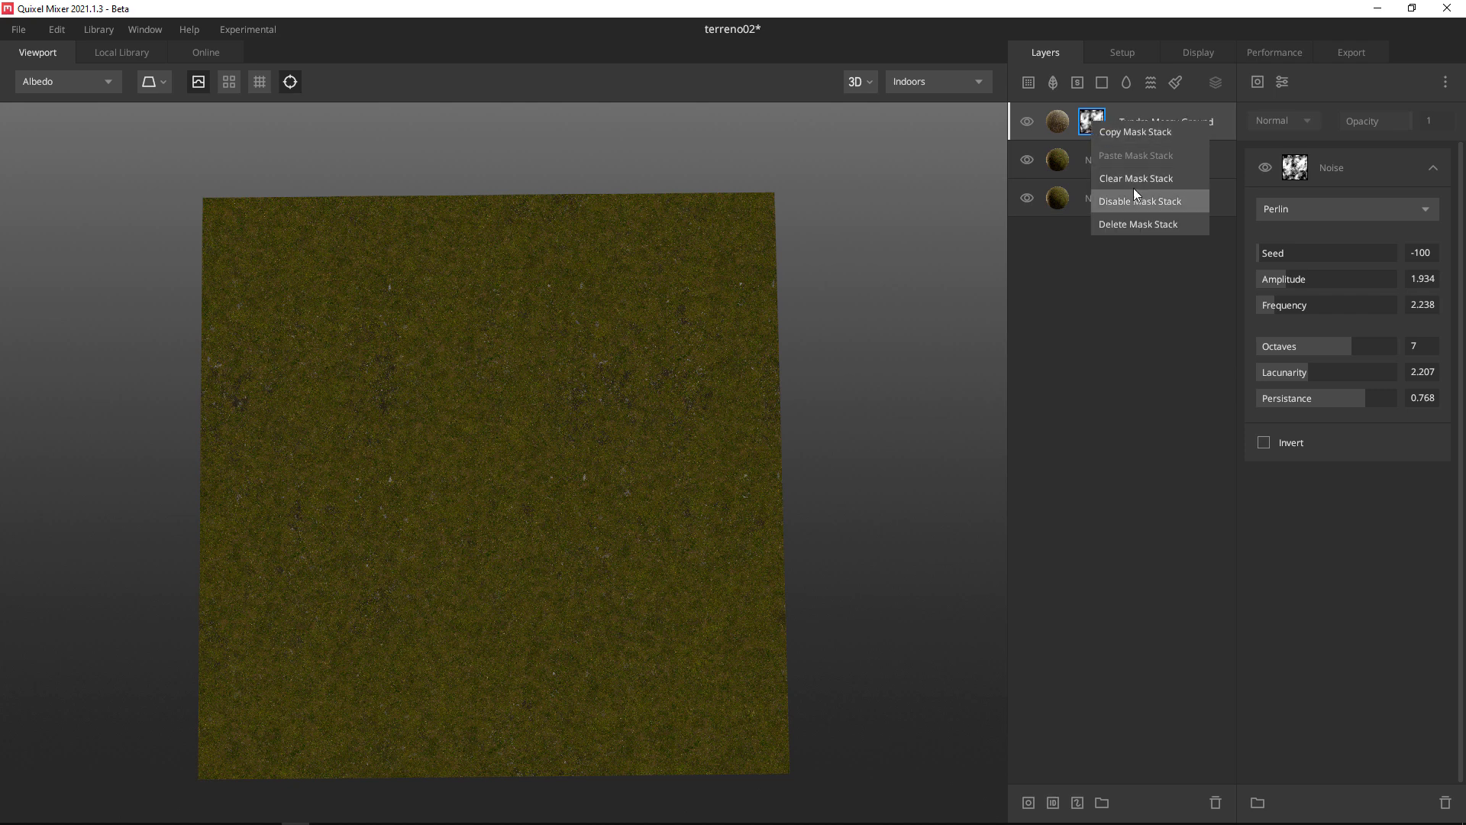
pyautogui.click(1164, 179)
pyautogui.rightClick(1098, 127)
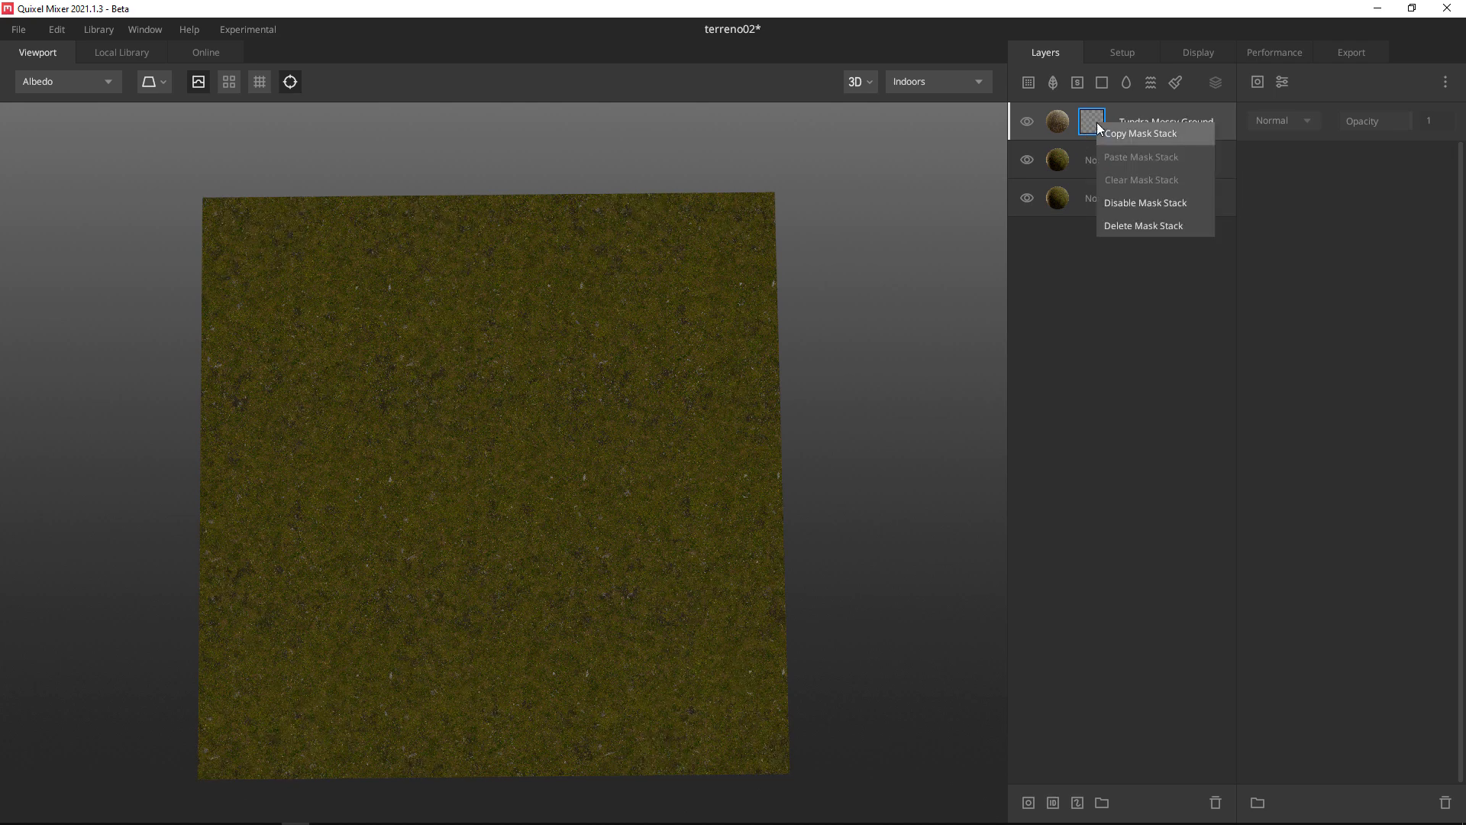
pyautogui.click(1162, 203)
pyautogui.rightClick(1098, 125)
pyautogui.click(1148, 221)
# Add an 8192 px paint mask to the Tundra Mossy Ground layer and set the brush size to about 151.8.
pyautogui.rightClick(1098, 120)
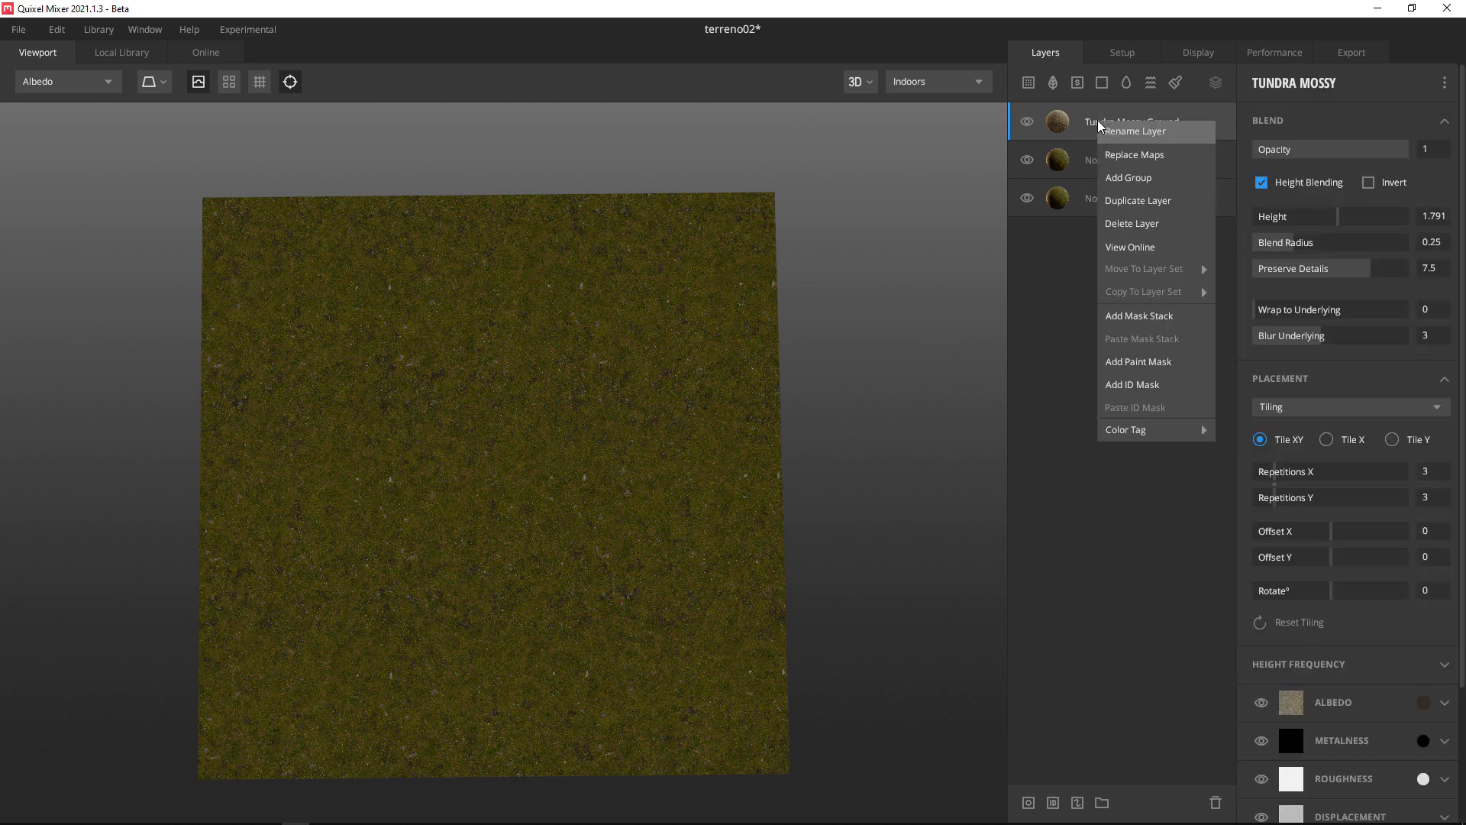
pyautogui.click(1135, 361)
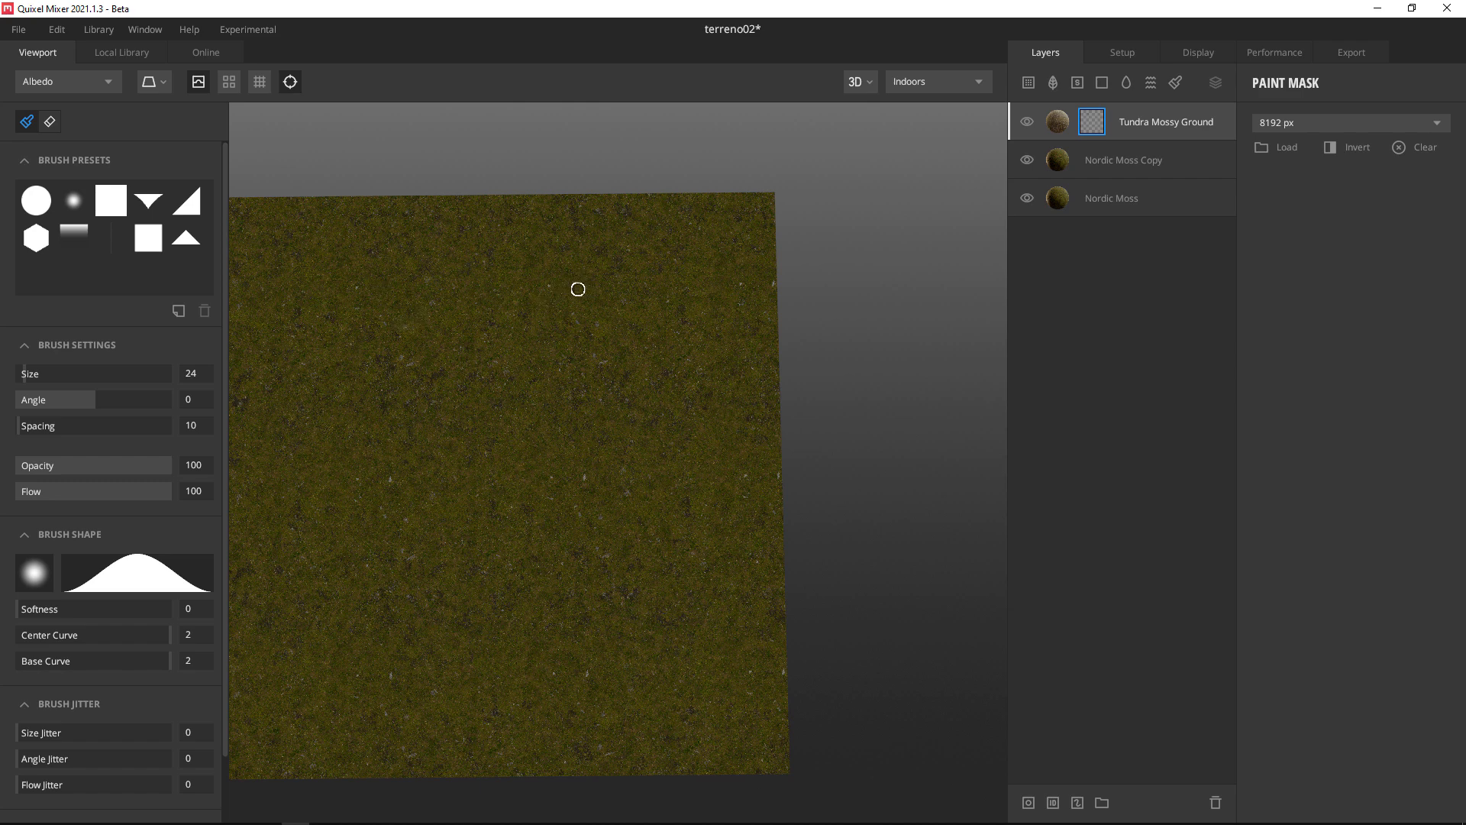
pyautogui.click(62, 374)
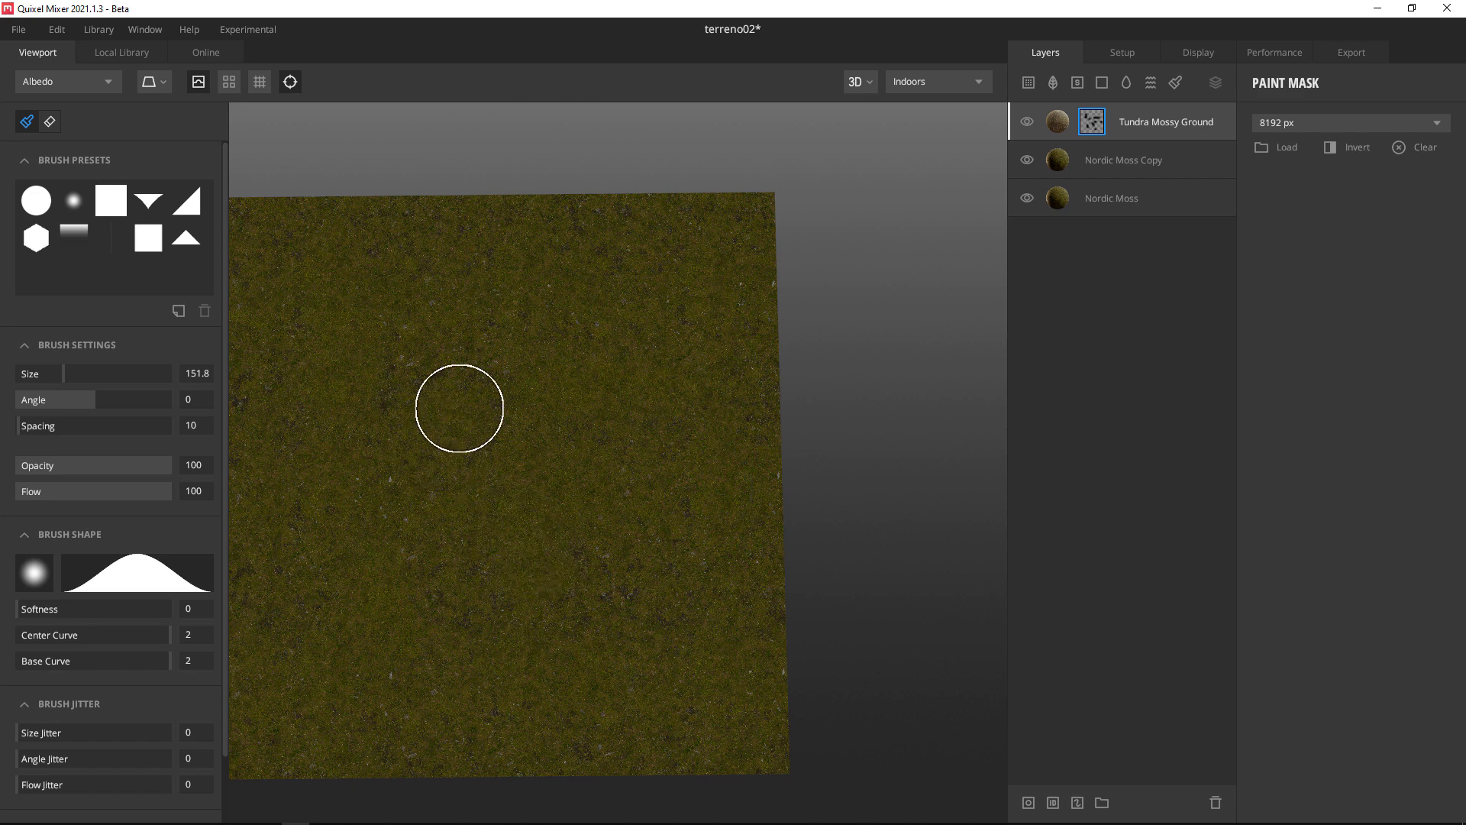
# Paint patches on the Tundra Mossy Ground layer's mask across the plane to break up the ground debris.
pyautogui.scroll(-3, 606, 490)
pyautogui.scroll(2, 606, 490)
pyautogui.moveTo(500, 488); pyautogui.dragTo(617, 460, button='middle')
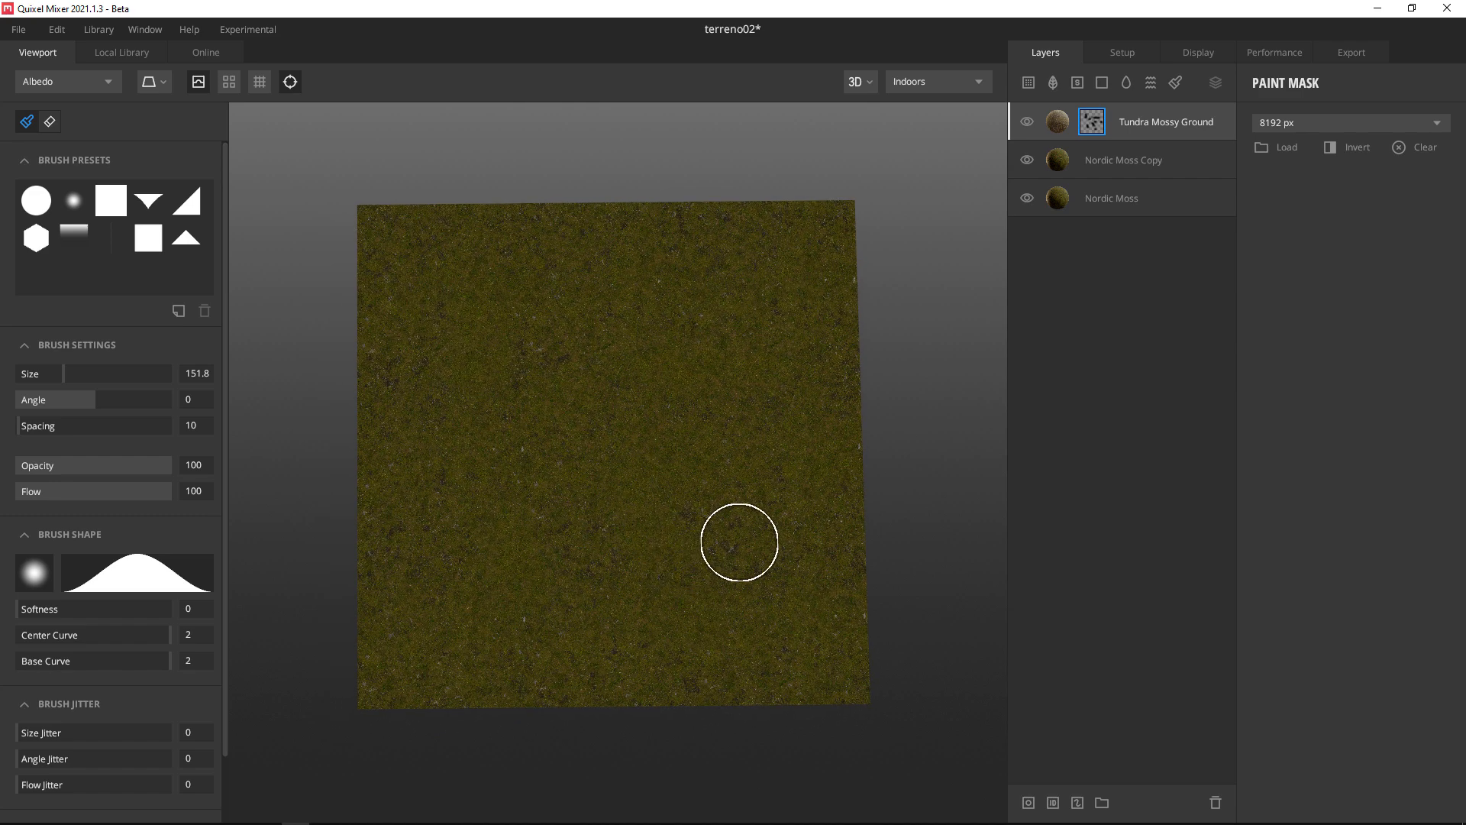
pyautogui.click(525, 446)
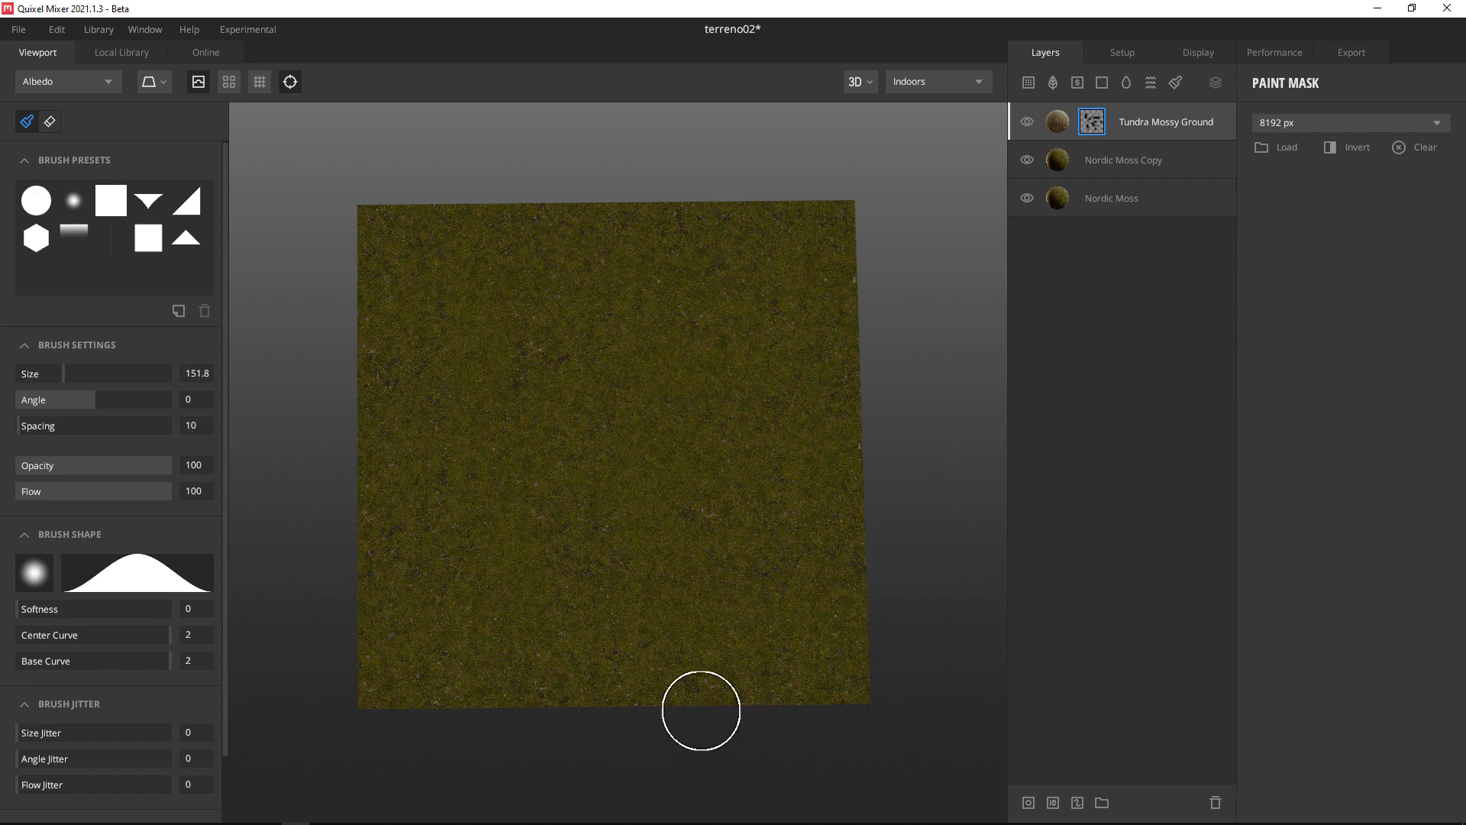
# Compare the plane with the Tundra Mossy Ground layer hidden and shown, and examine the masked blend near and far.
pyautogui.click(1027, 124)
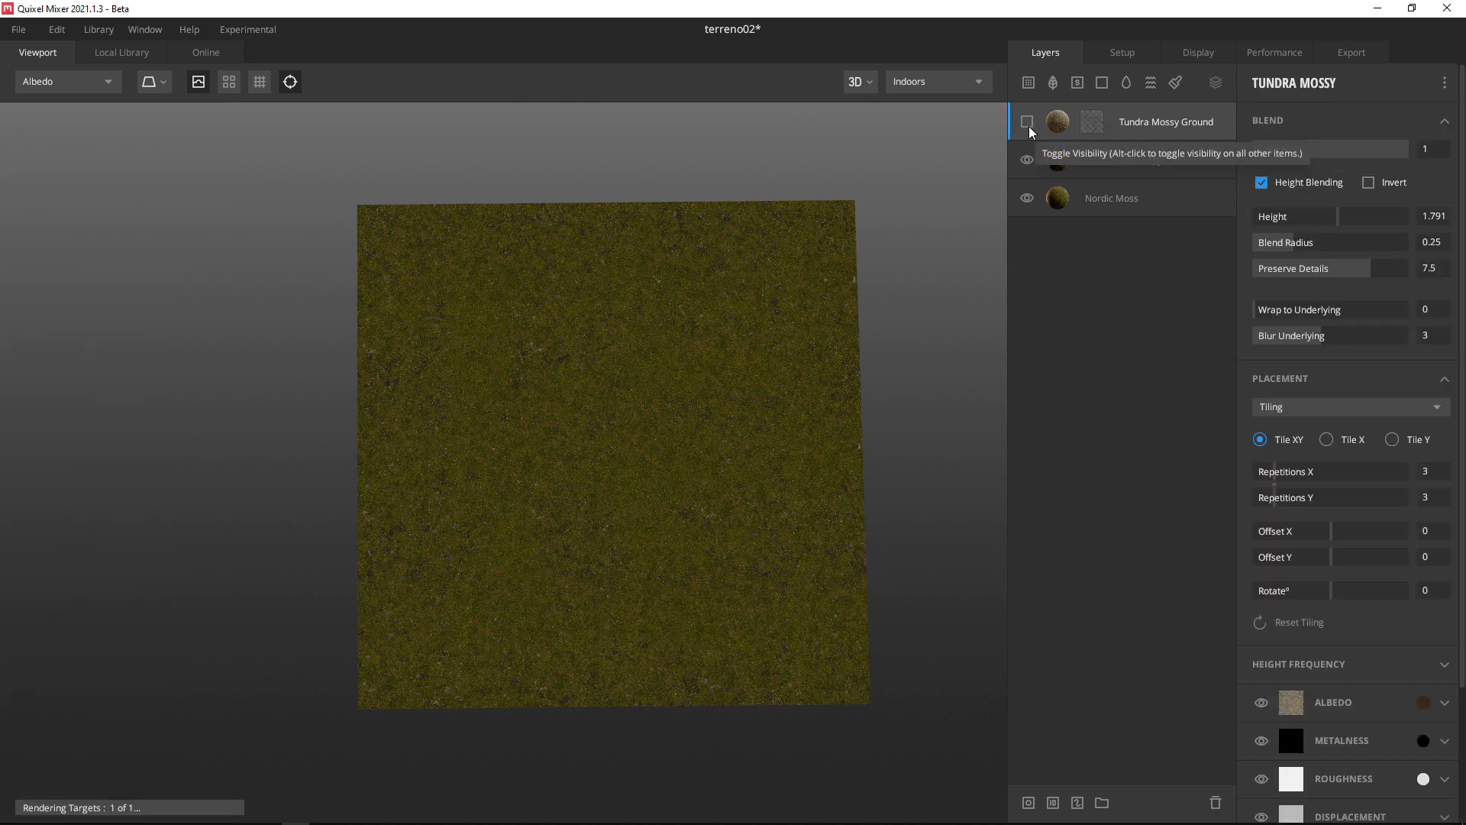
pyautogui.click(1028, 129)
pyautogui.scroll(5, 534, 517)
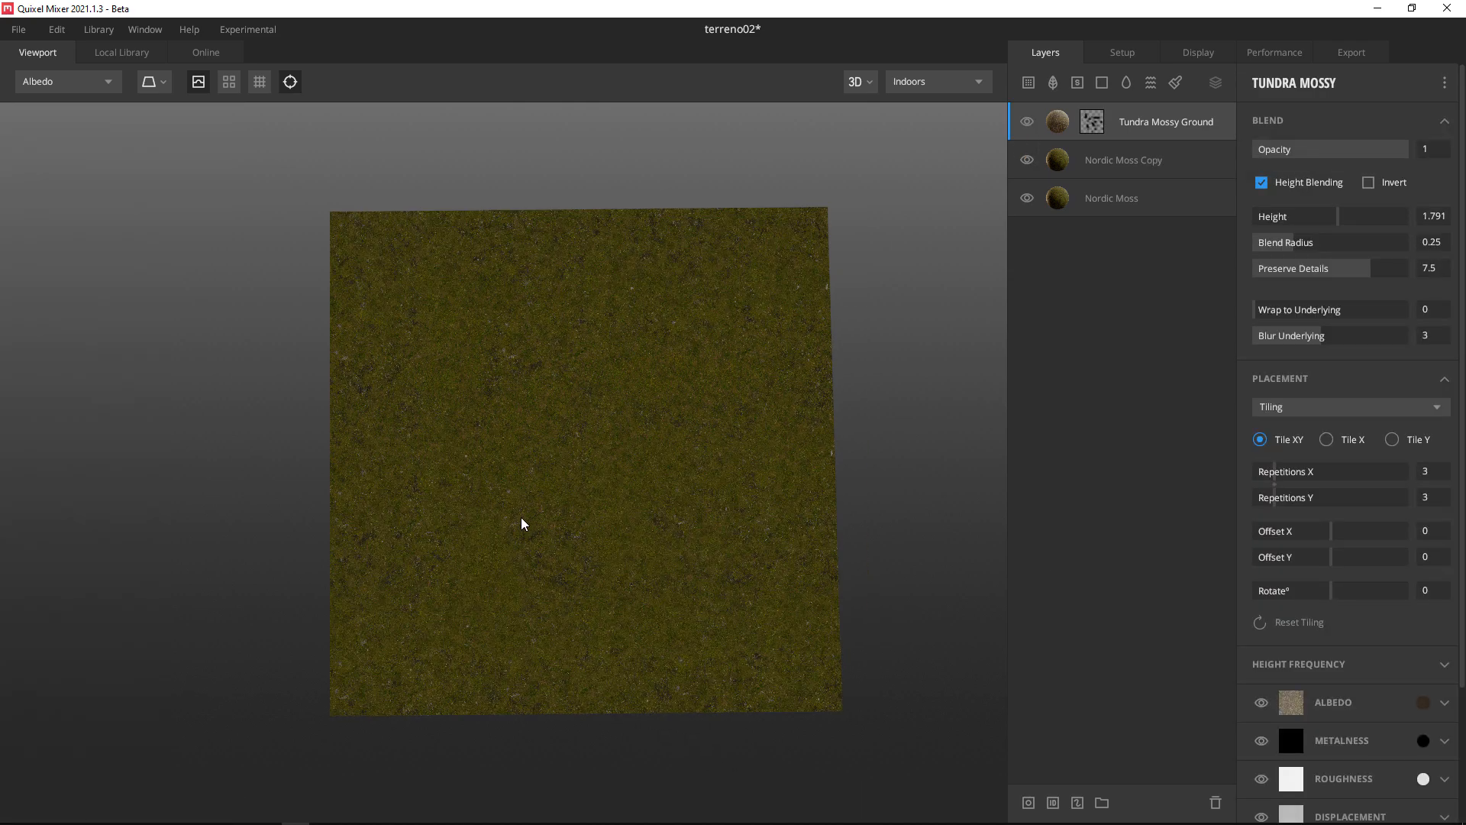
pyautogui.scroll(2, 610, 544)
pyautogui.scroll(-3, 610, 544)
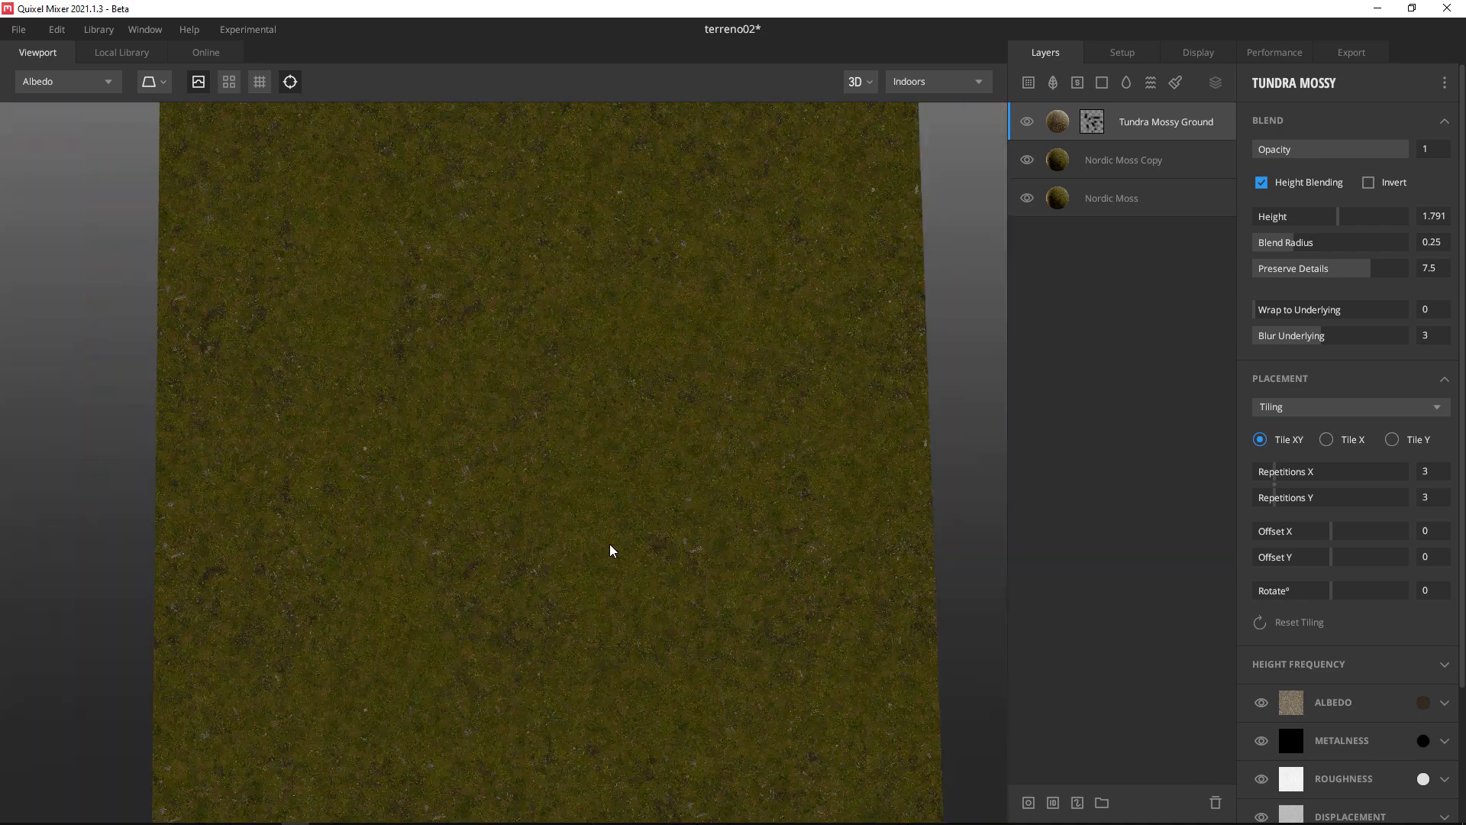
pyautogui.scroll(-3, 619, 534)
pyautogui.scroll(2, 579, 525)
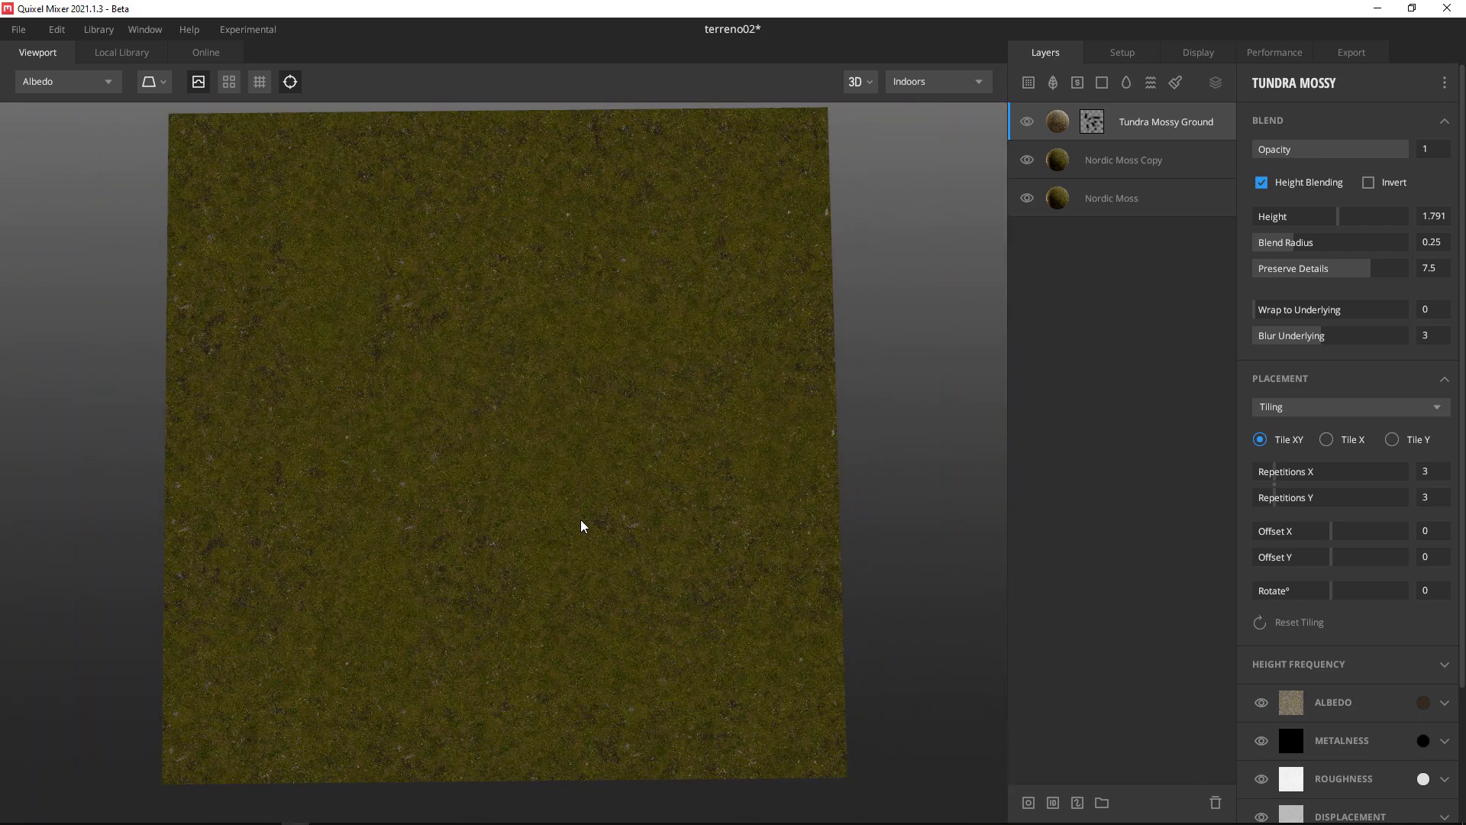
# Review the material's Metalness, Roughness, Normal and PBR Metalness views, and return to Albedo.
pyautogui.click(37, 82)
pyautogui.click(73, 153)
pyautogui.click(61, 81)
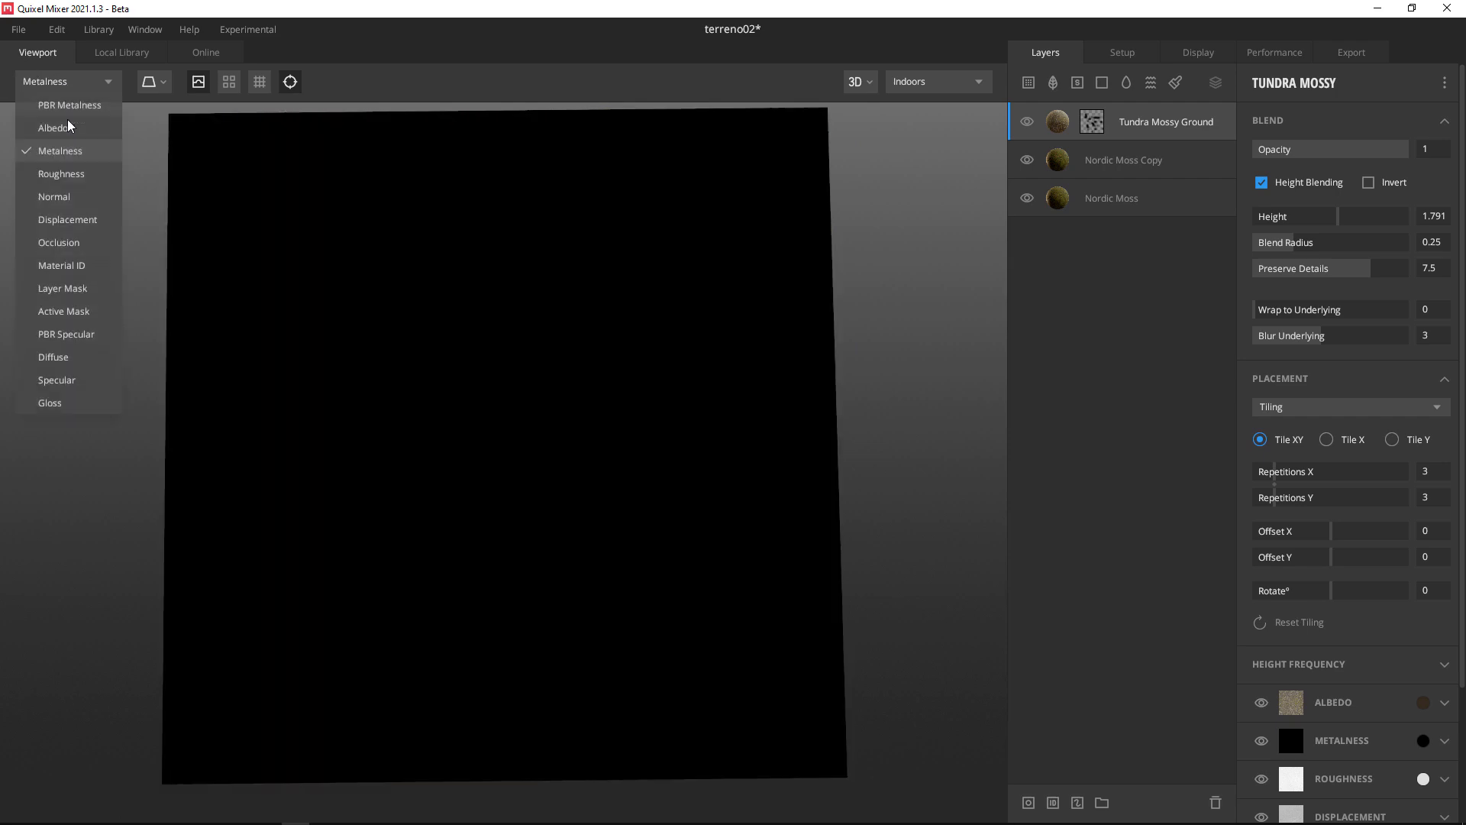
pyautogui.click(61, 172)
pyautogui.click(65, 81)
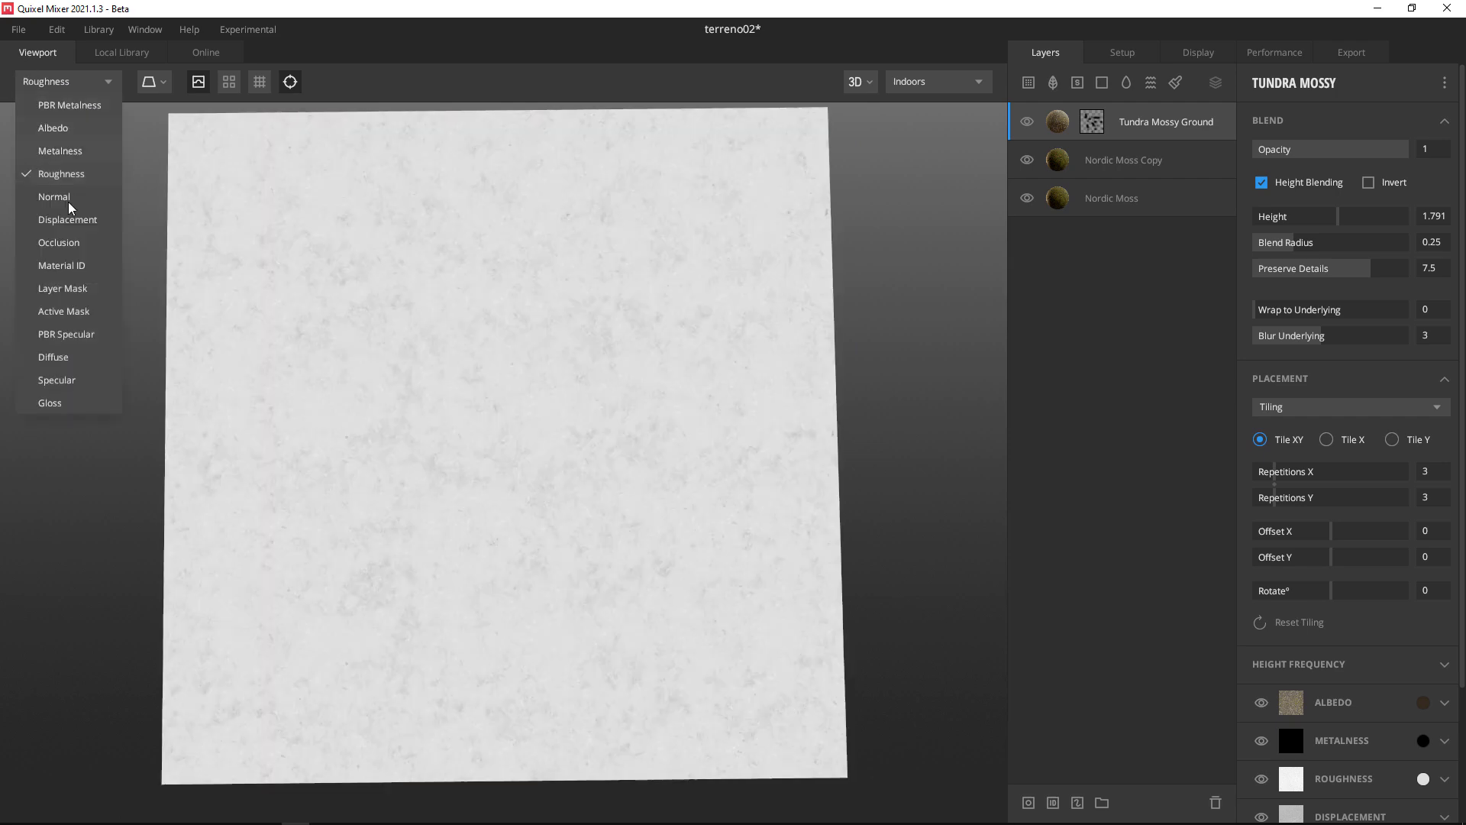
pyautogui.click(67, 196)
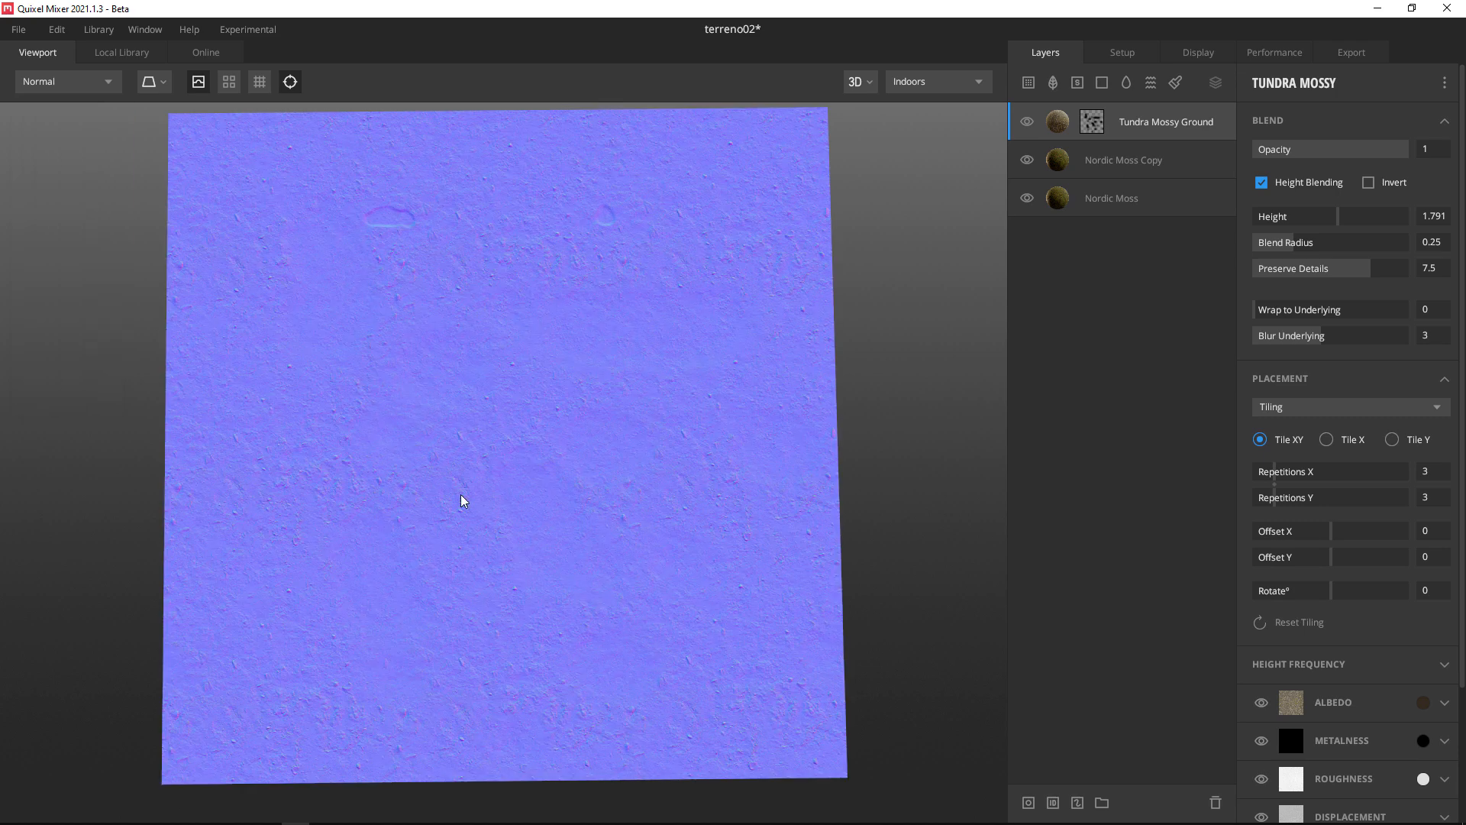
pyautogui.click(46, 82)
pyautogui.click(47, 106)
pyautogui.click(53, 81)
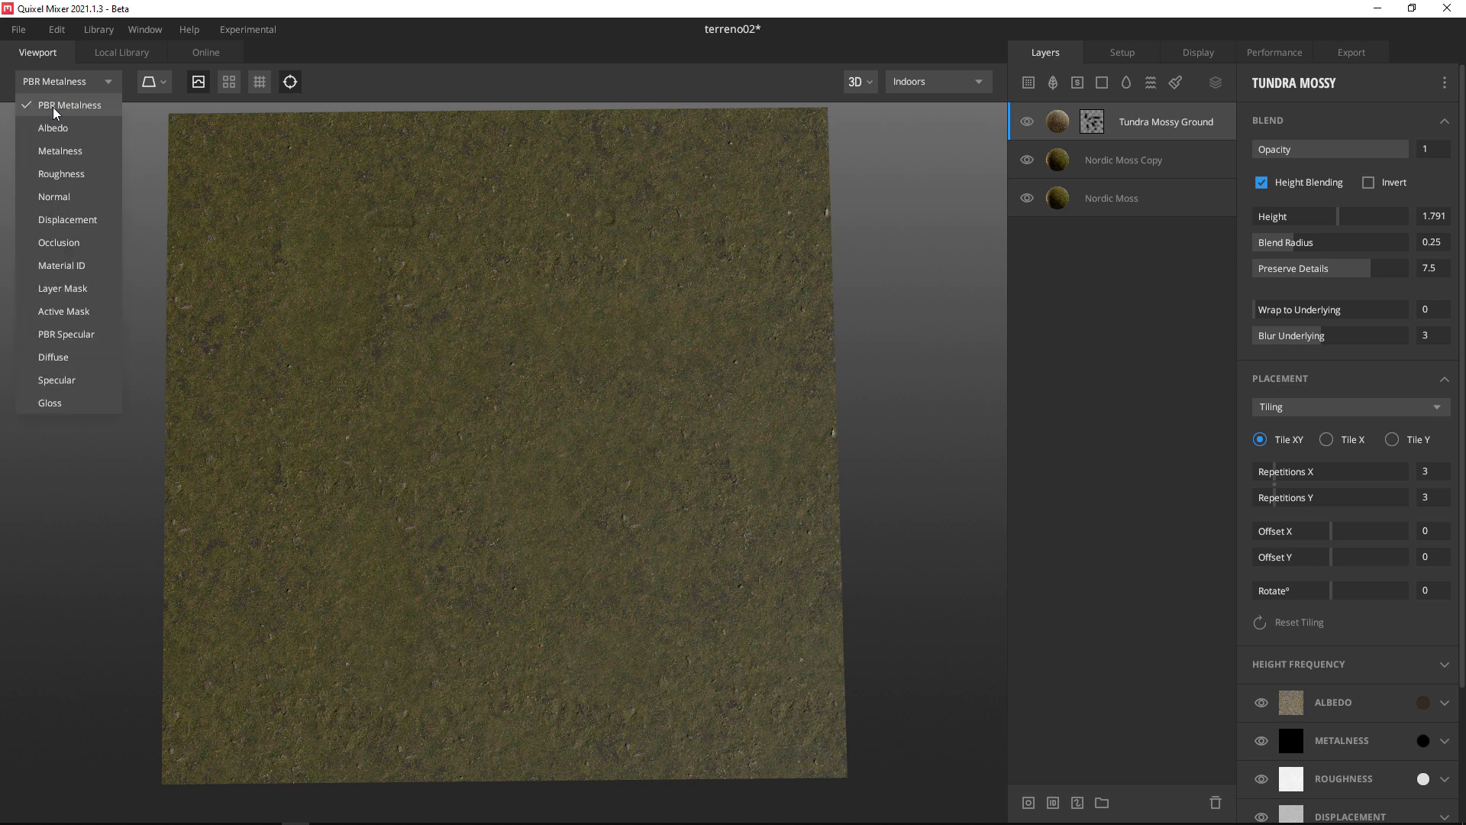
pyautogui.click(84, 128)
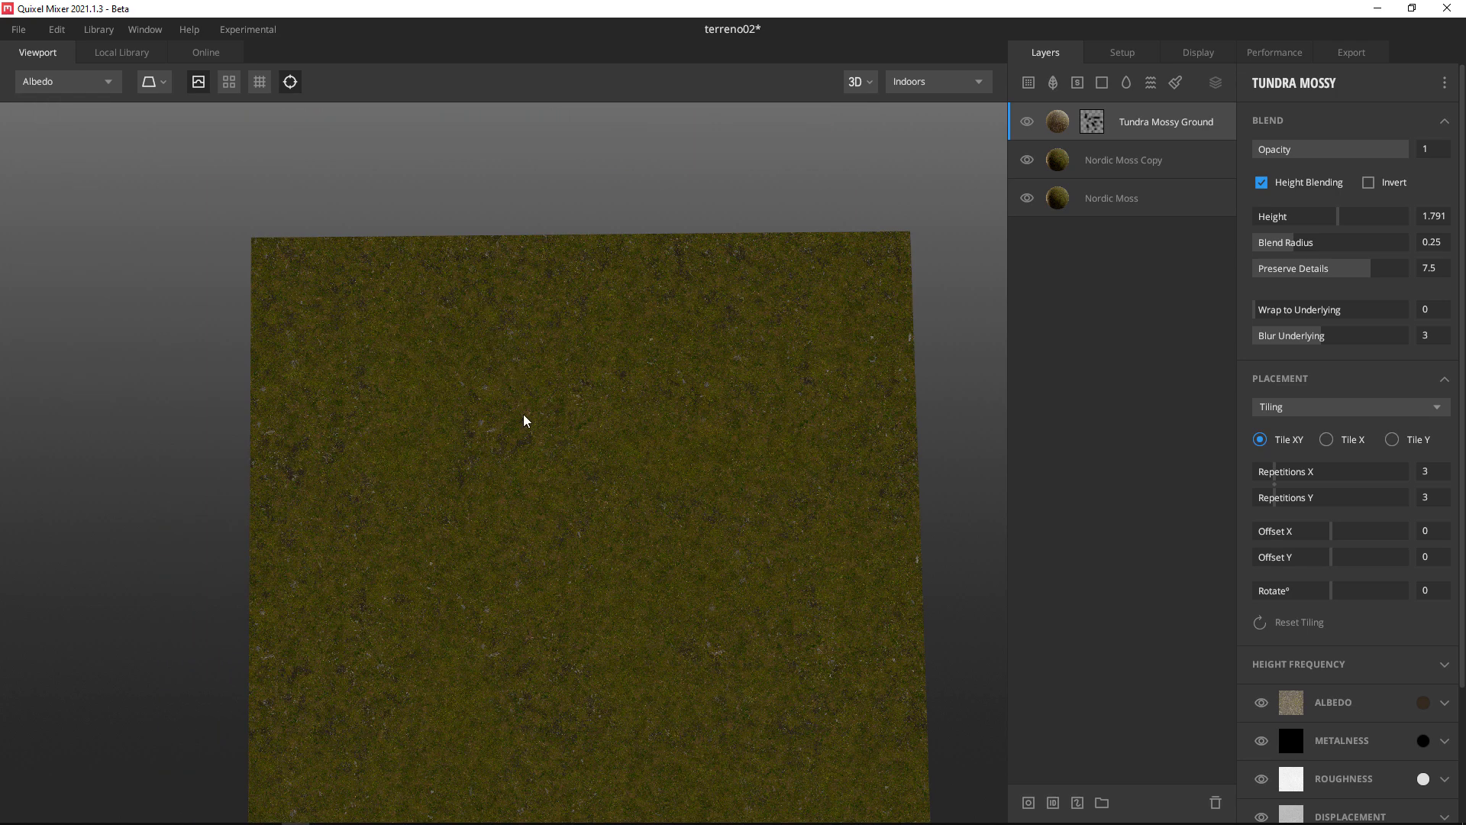
# Examine the whole moss plane, the Tundra Mossy Ground layer's paint mask and the Nordic Moss Copy layer's settings.
pyautogui.moveTo(515, 374); pyautogui.dragTo(499, 391, button='middle')
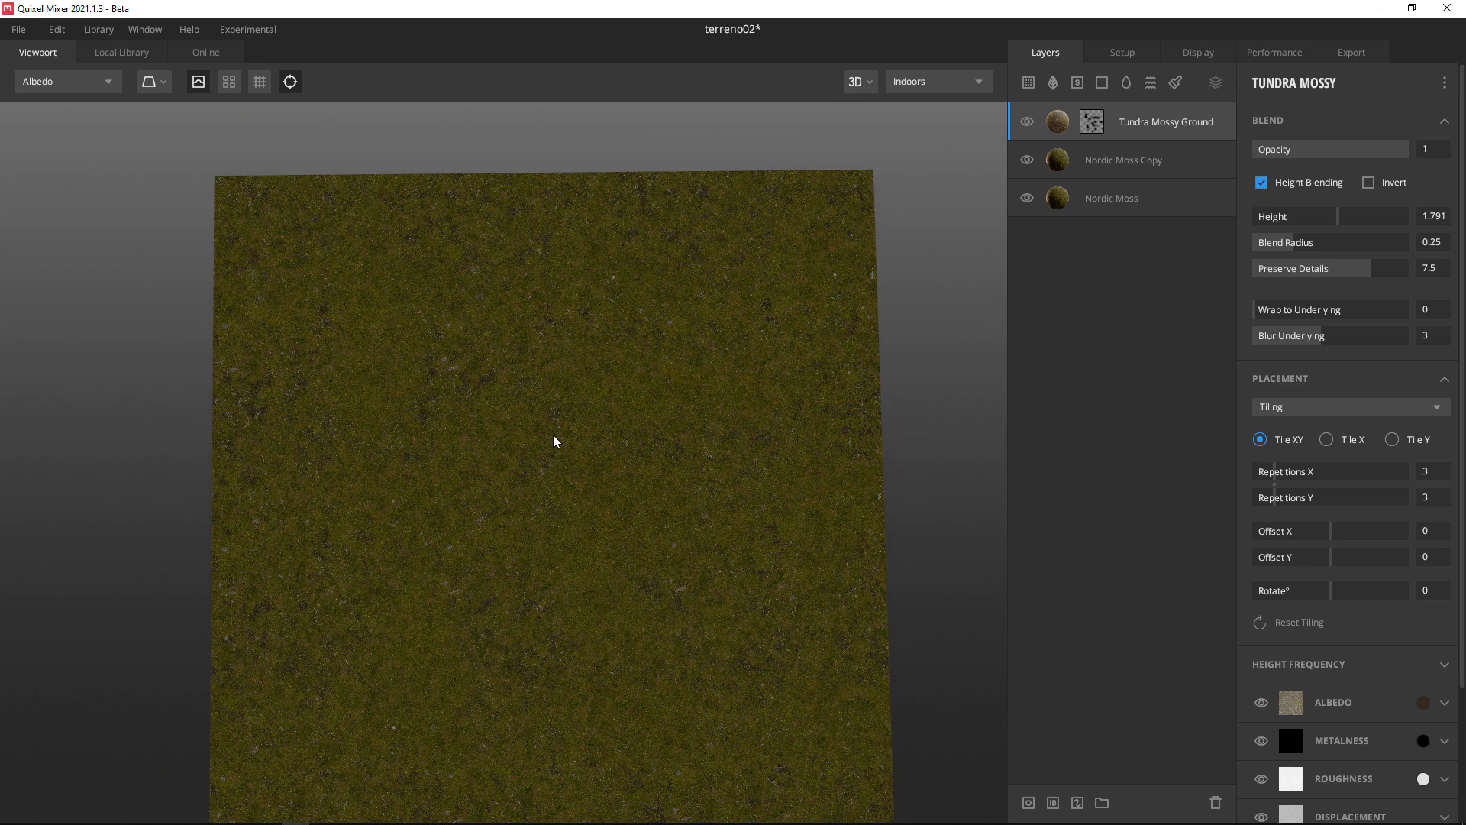
pyautogui.moveTo(563, 460); pyautogui.dragTo(555, 365, button='middle')
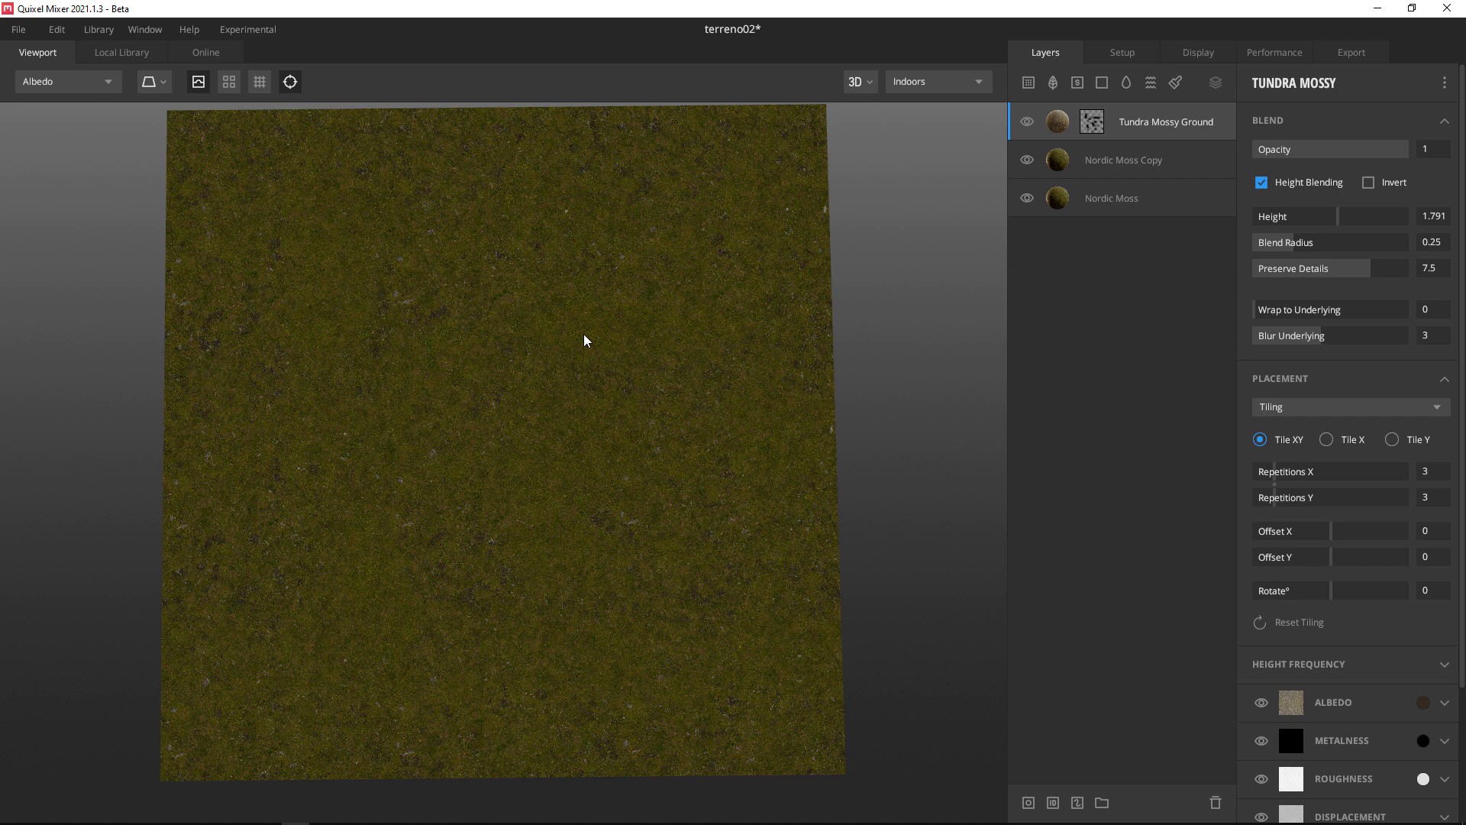
pyautogui.click(1092, 122)
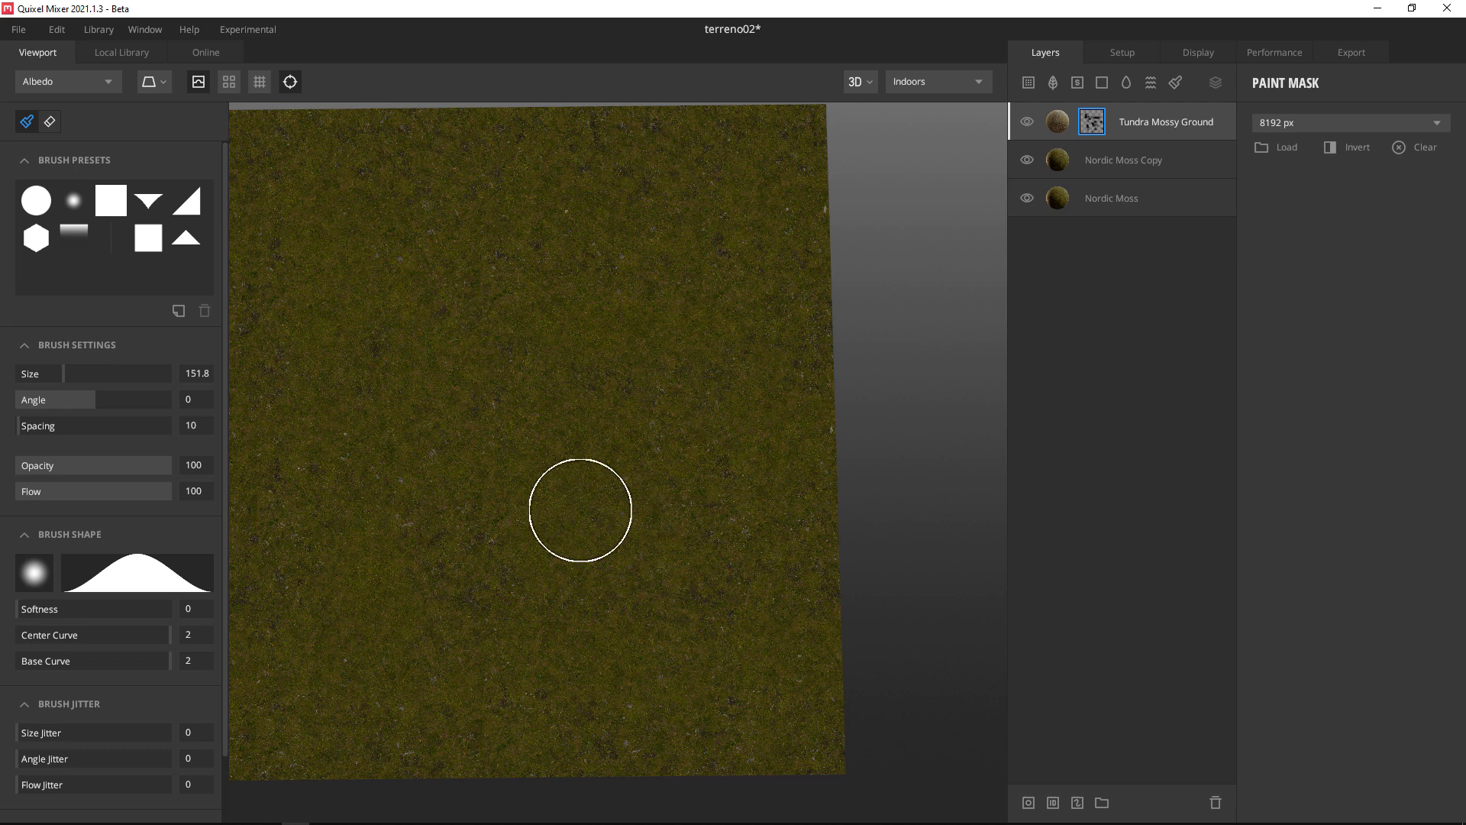
pyautogui.moveTo(514, 420)
pyautogui.mouseDown(button='middle')
pyautogui.moveTo(626, 409)
pyautogui.moveTo(612, 428)
pyautogui.mouseUp(button='middle')
pyautogui.scroll(-2, 612, 428)
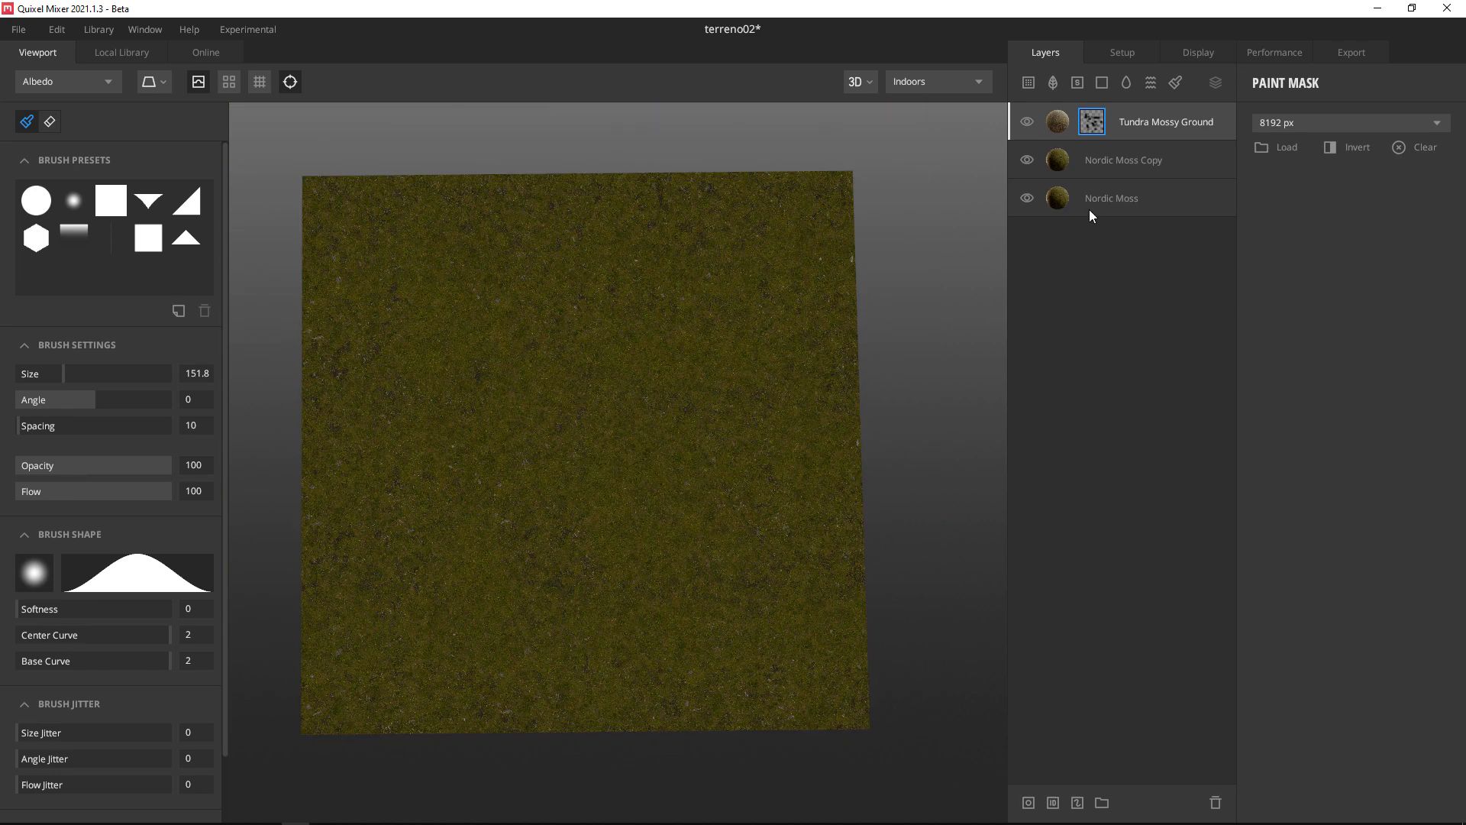
pyautogui.click(1134, 162)
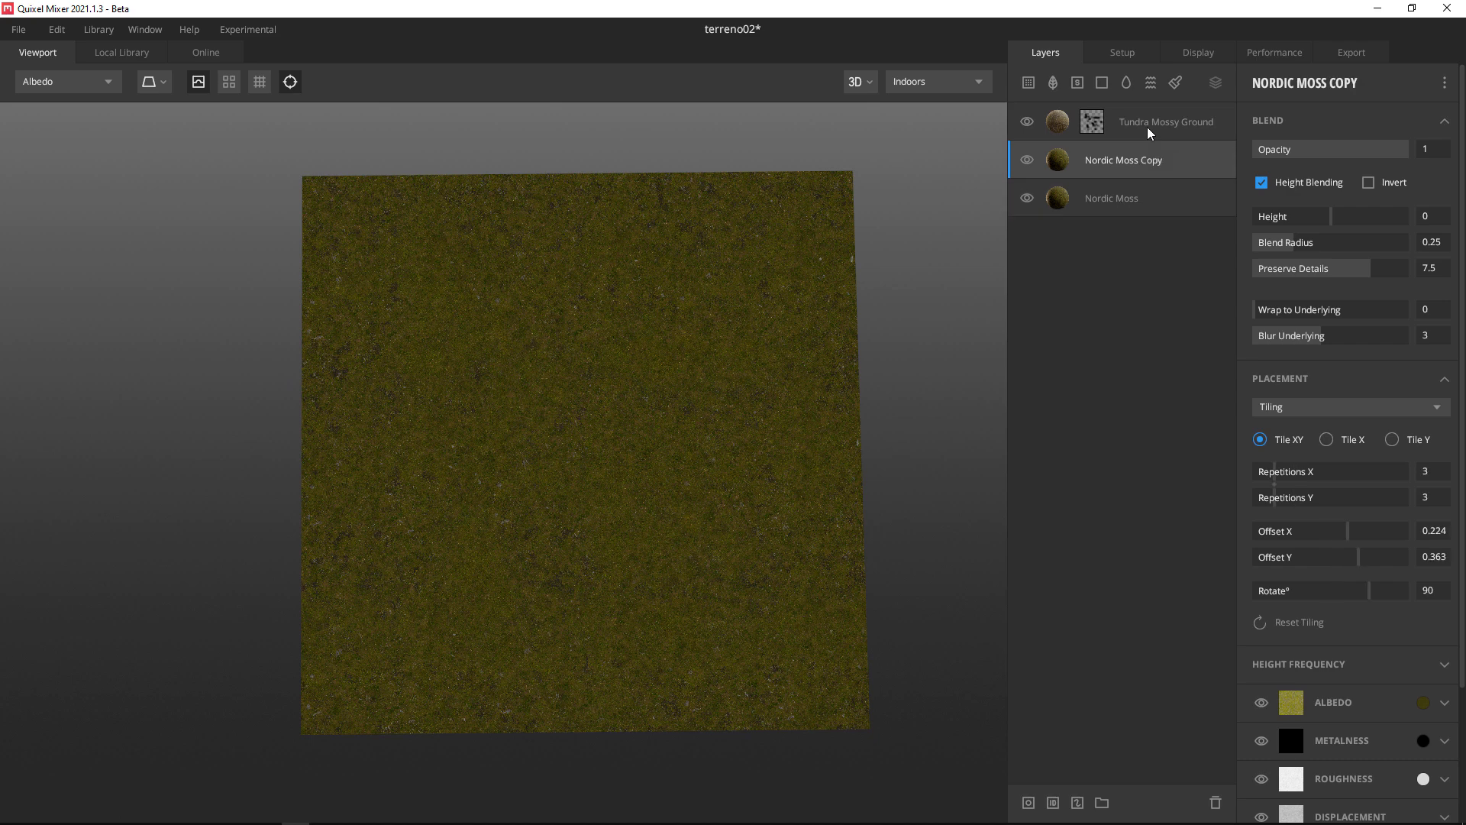
pyautogui.click(1147, 127)
# Review the export settings of terreno02, including the available texture presets, the texture maps and the export resolutions.
pyautogui.click(1353, 57)
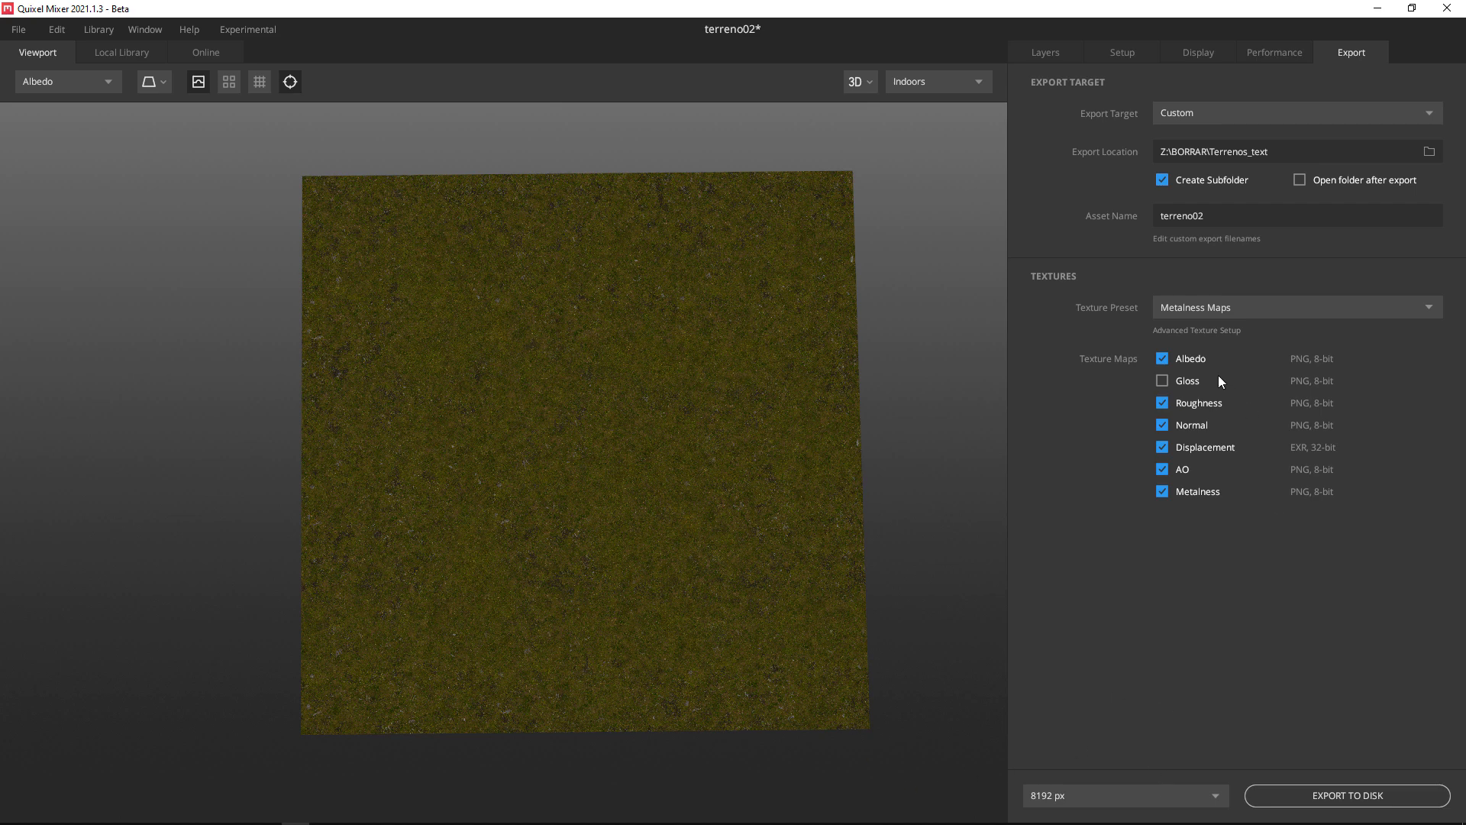
pyautogui.click(1172, 305)
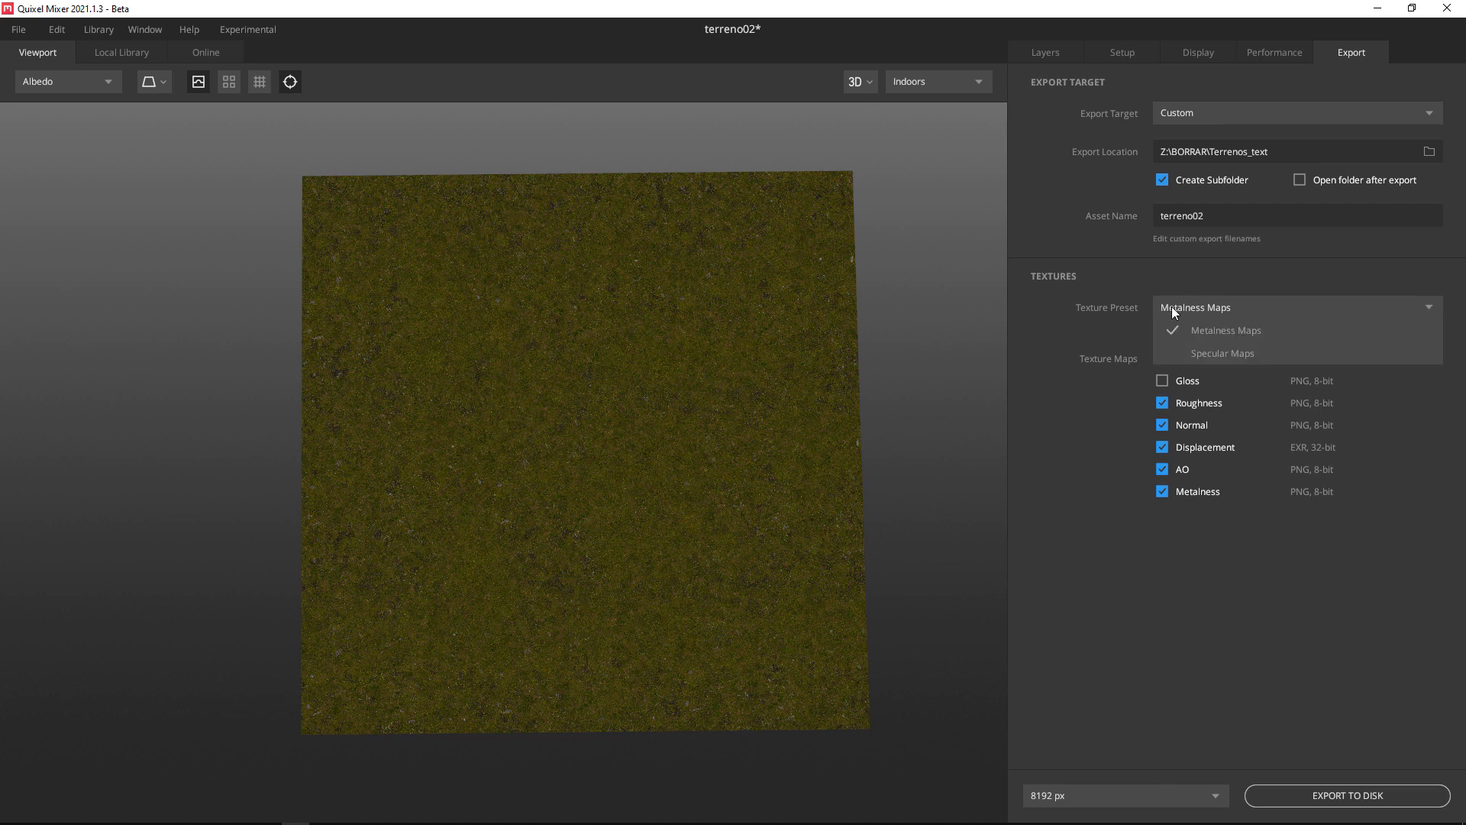
pyautogui.click(1185, 304)
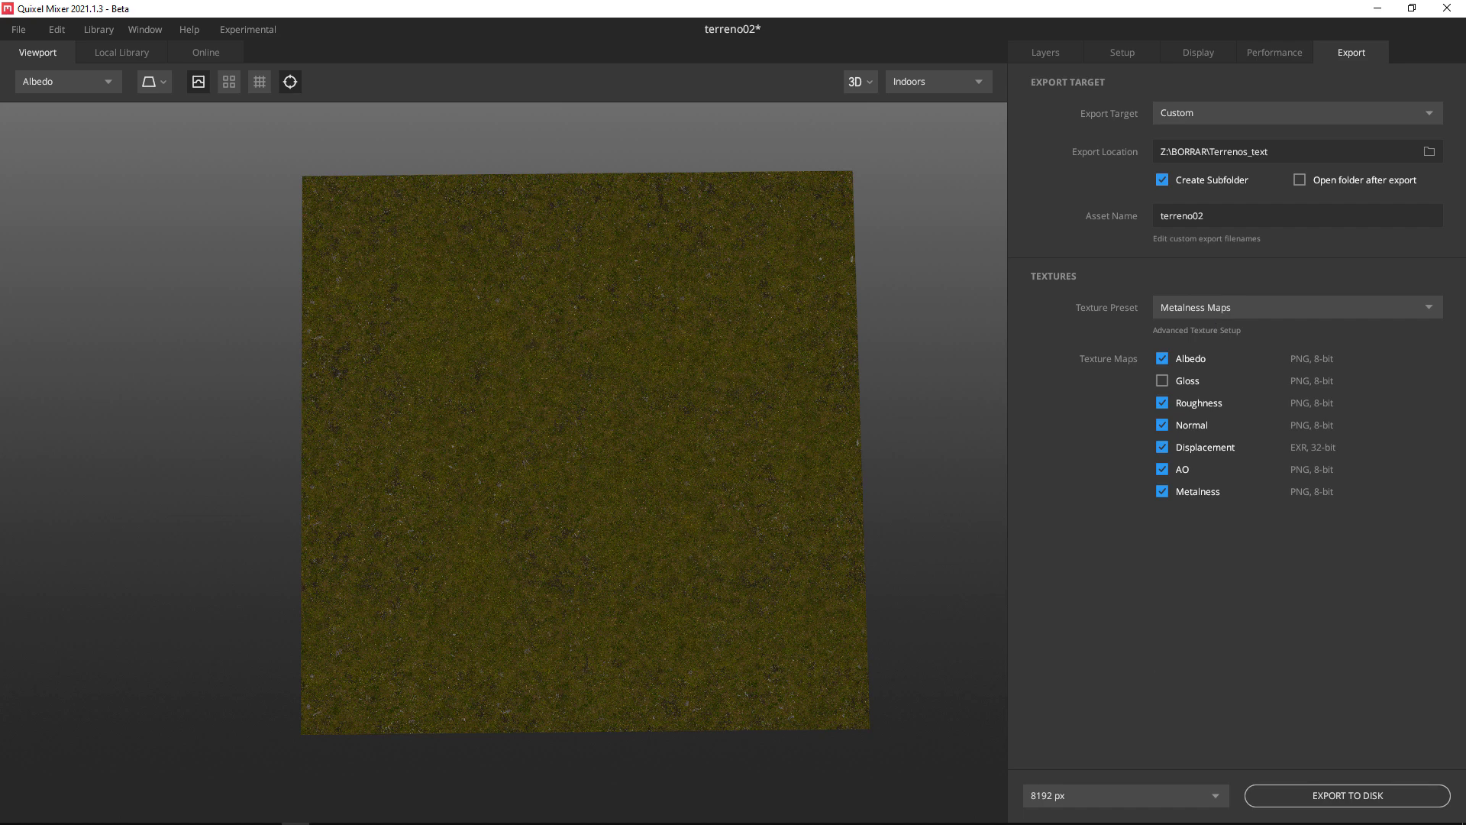
pyautogui.click(1193, 792)
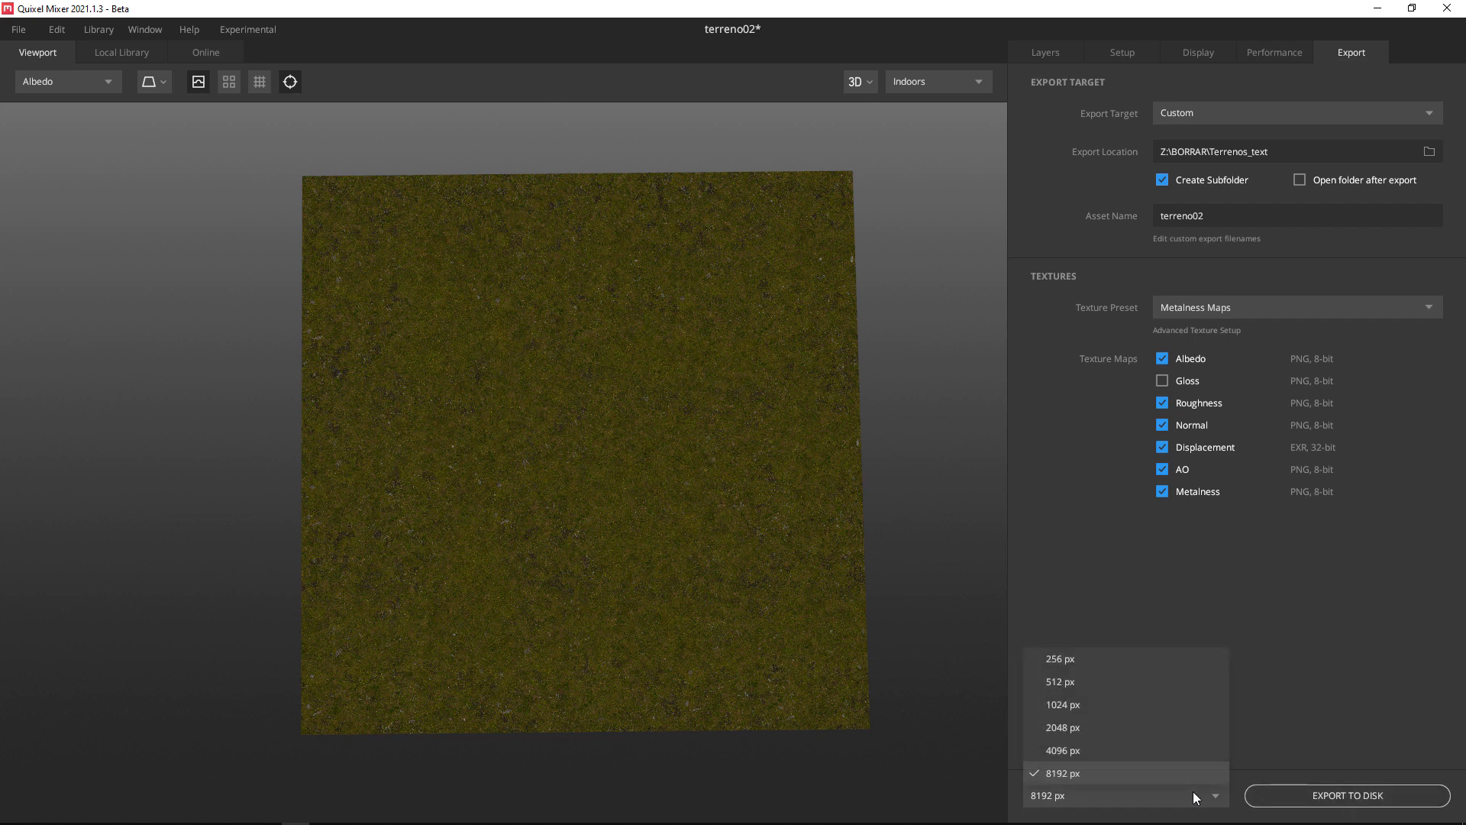
pyautogui.click(1193, 793)
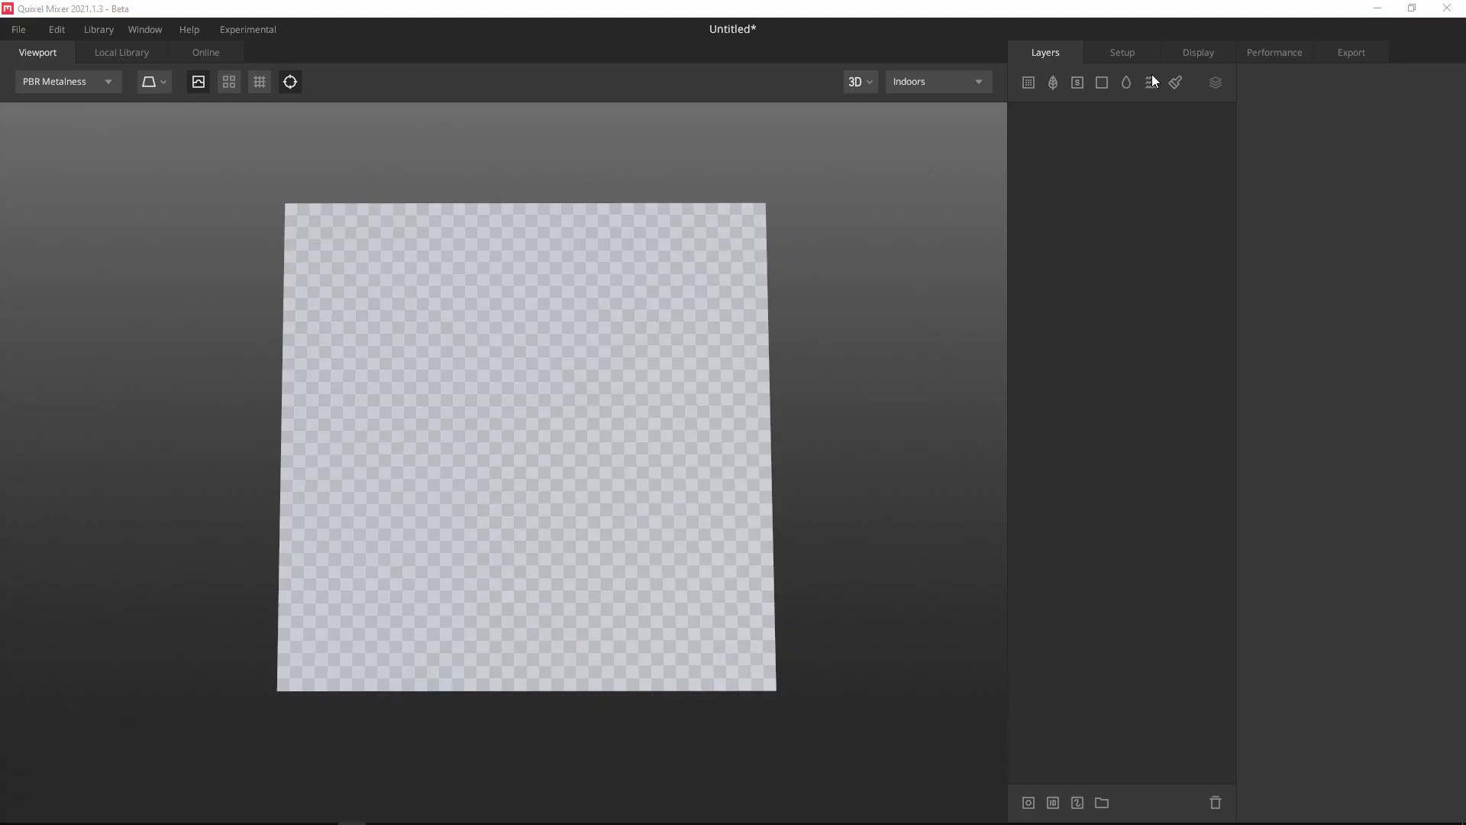
# Check the new mix's model and texture setup, and add the Rough Rock Cliff surface from the local library as the base layer.
pyautogui.click(1126, 52)
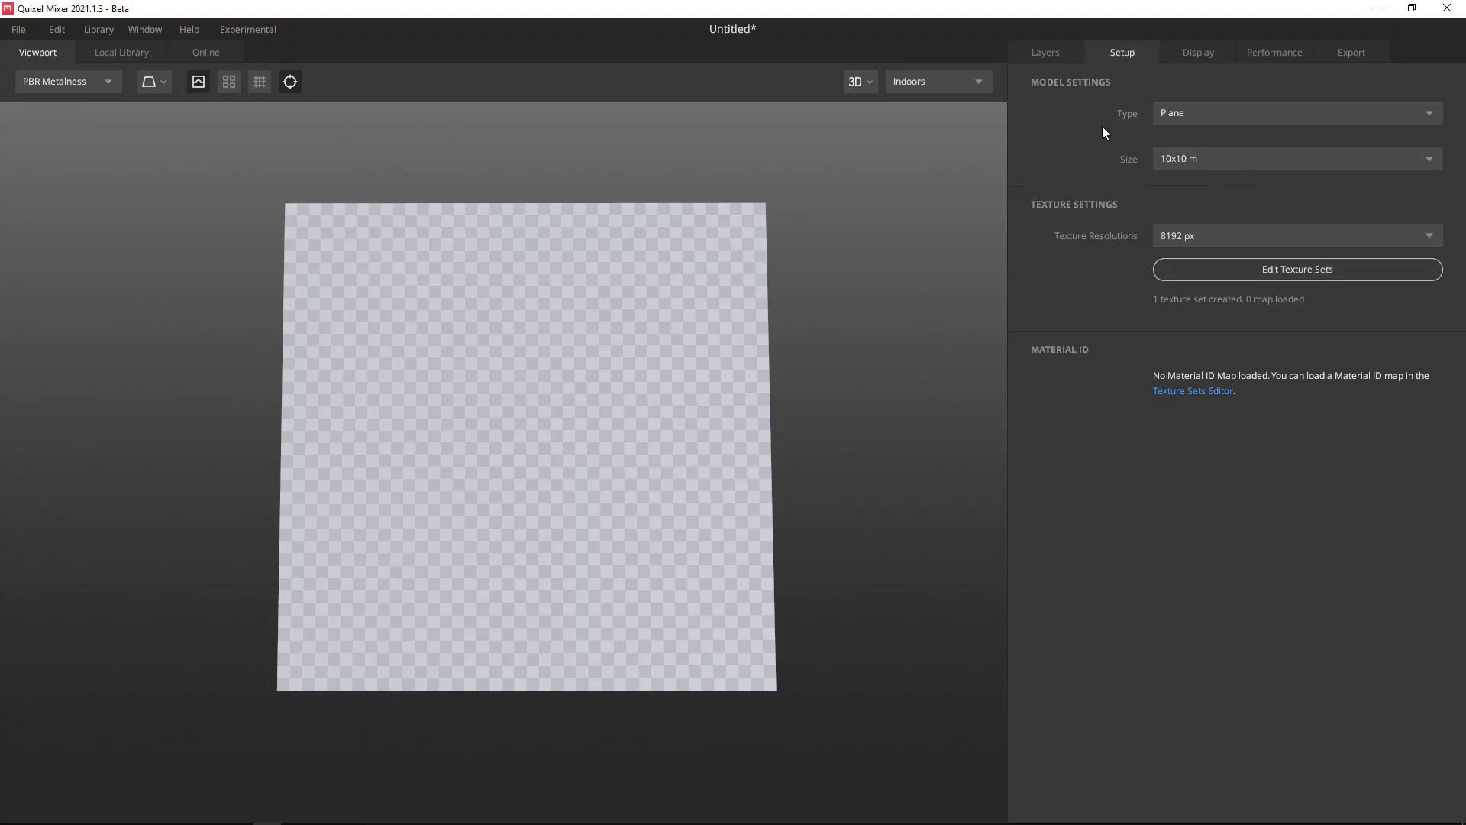
pyautogui.click(1046, 53)
pyautogui.click(125, 54)
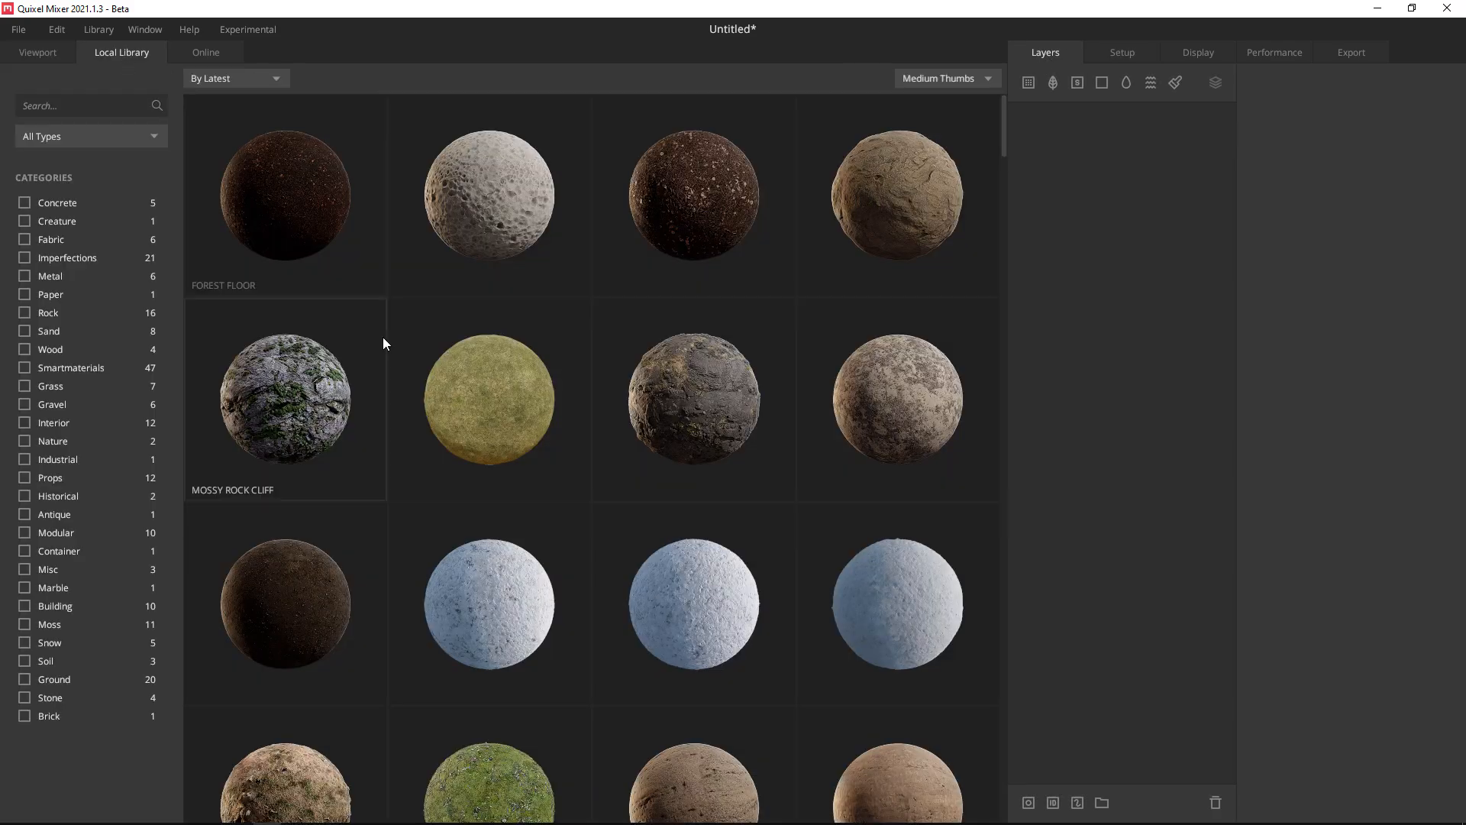
pyautogui.scroll(-6, 466, 515)
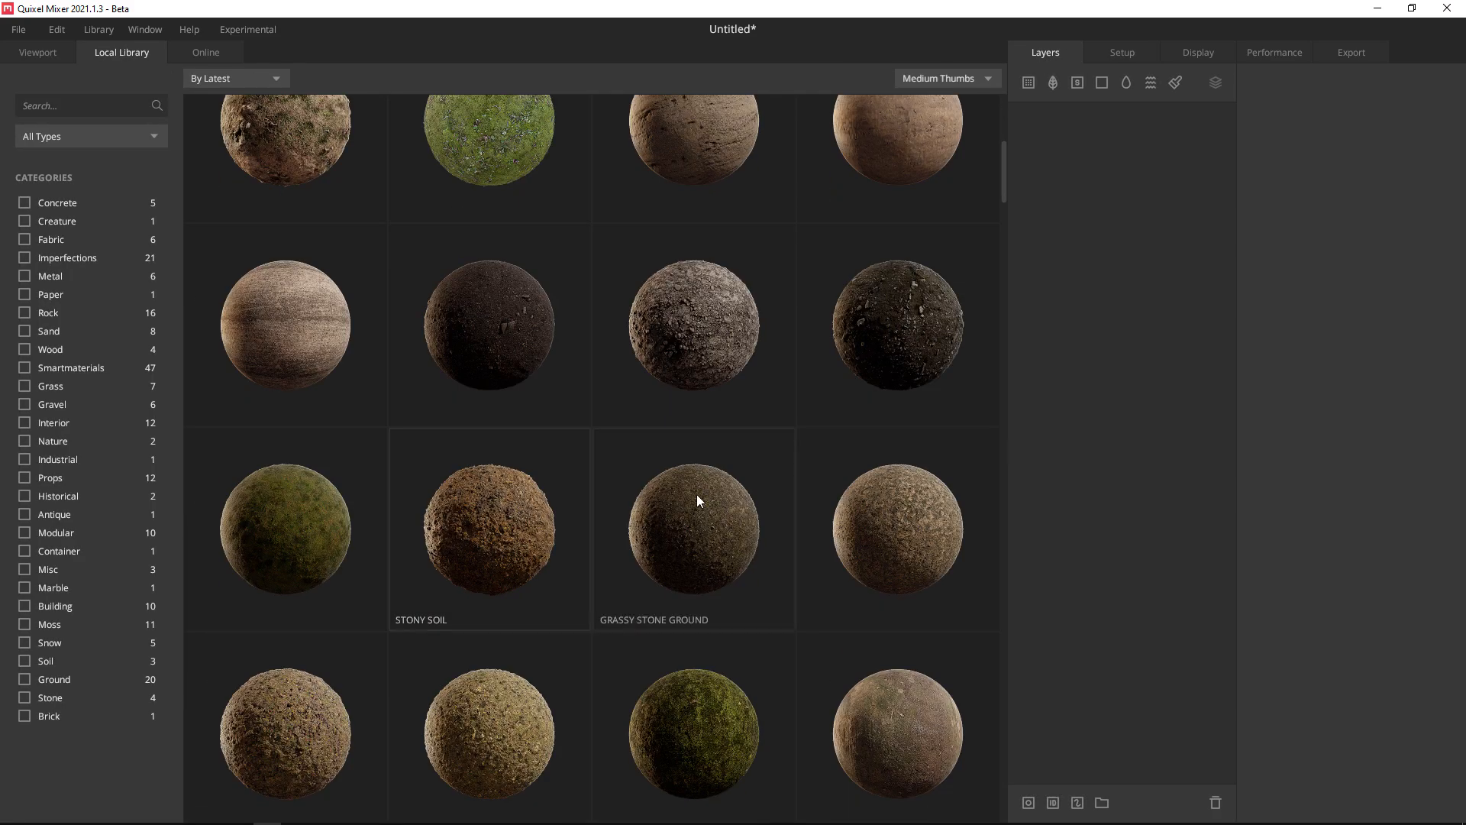
pyautogui.scroll(-5, 695, 428)
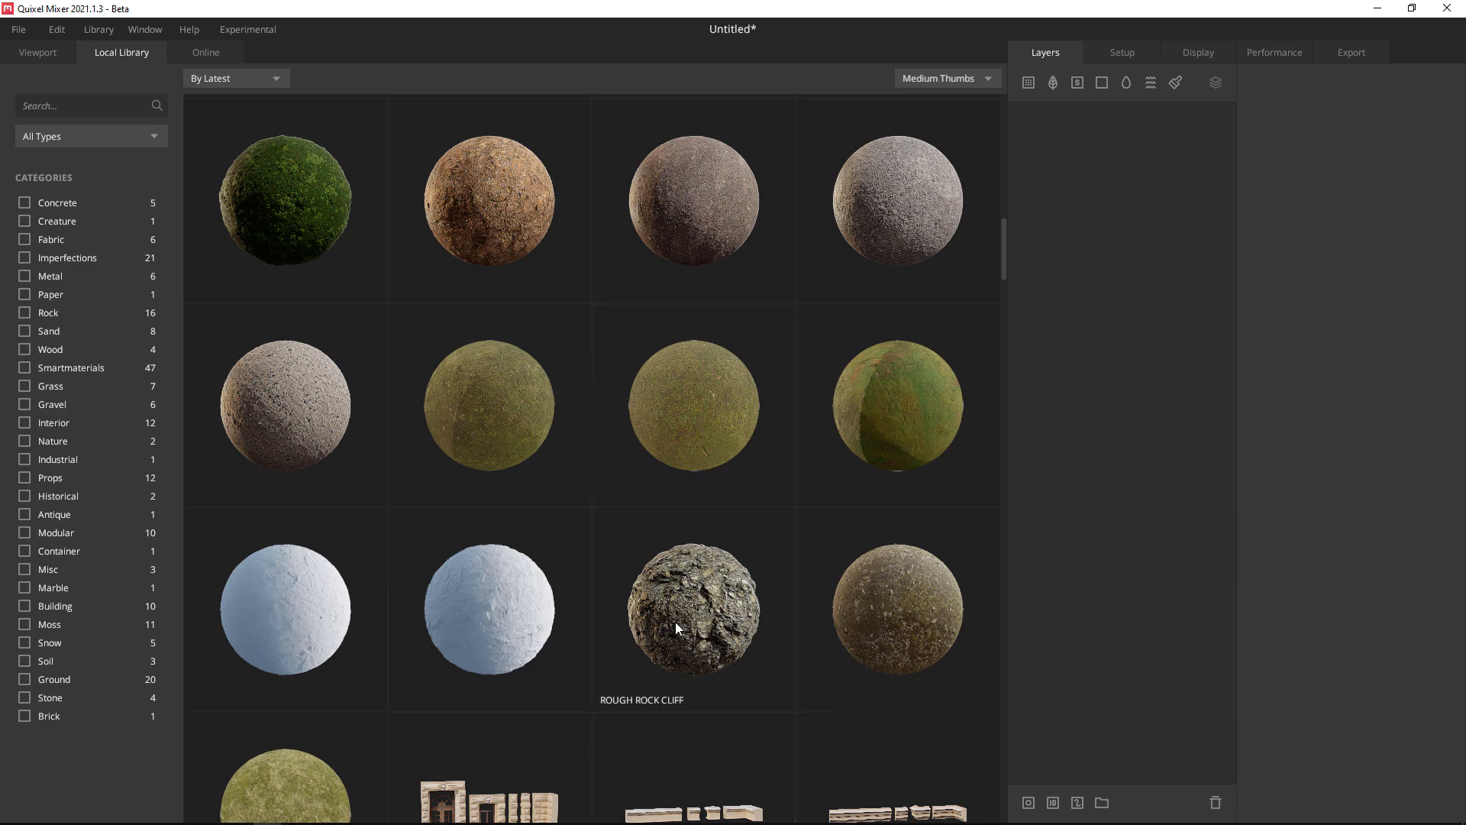
pyautogui.click(683, 621)
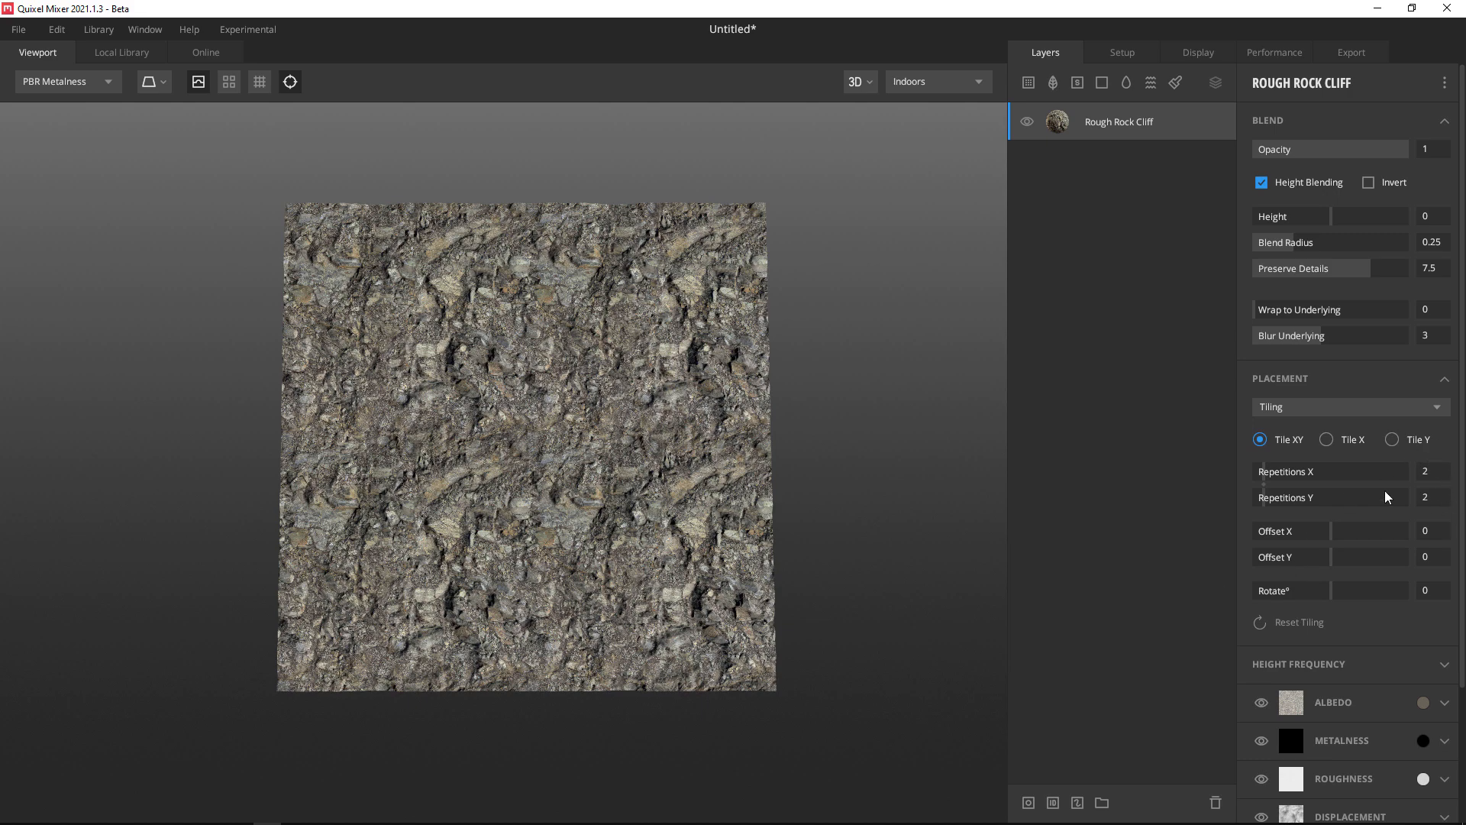
# Inspect the rock surface on the plane and set the Rough Rock Cliff layer's tiling repetitions to 4 in X and Y.
pyautogui.scroll(4, 464, 287)
pyautogui.scroll(-3, 464, 287)
pyautogui.moveTo(510, 234); pyautogui.dragTo(526, 276, button='middle')
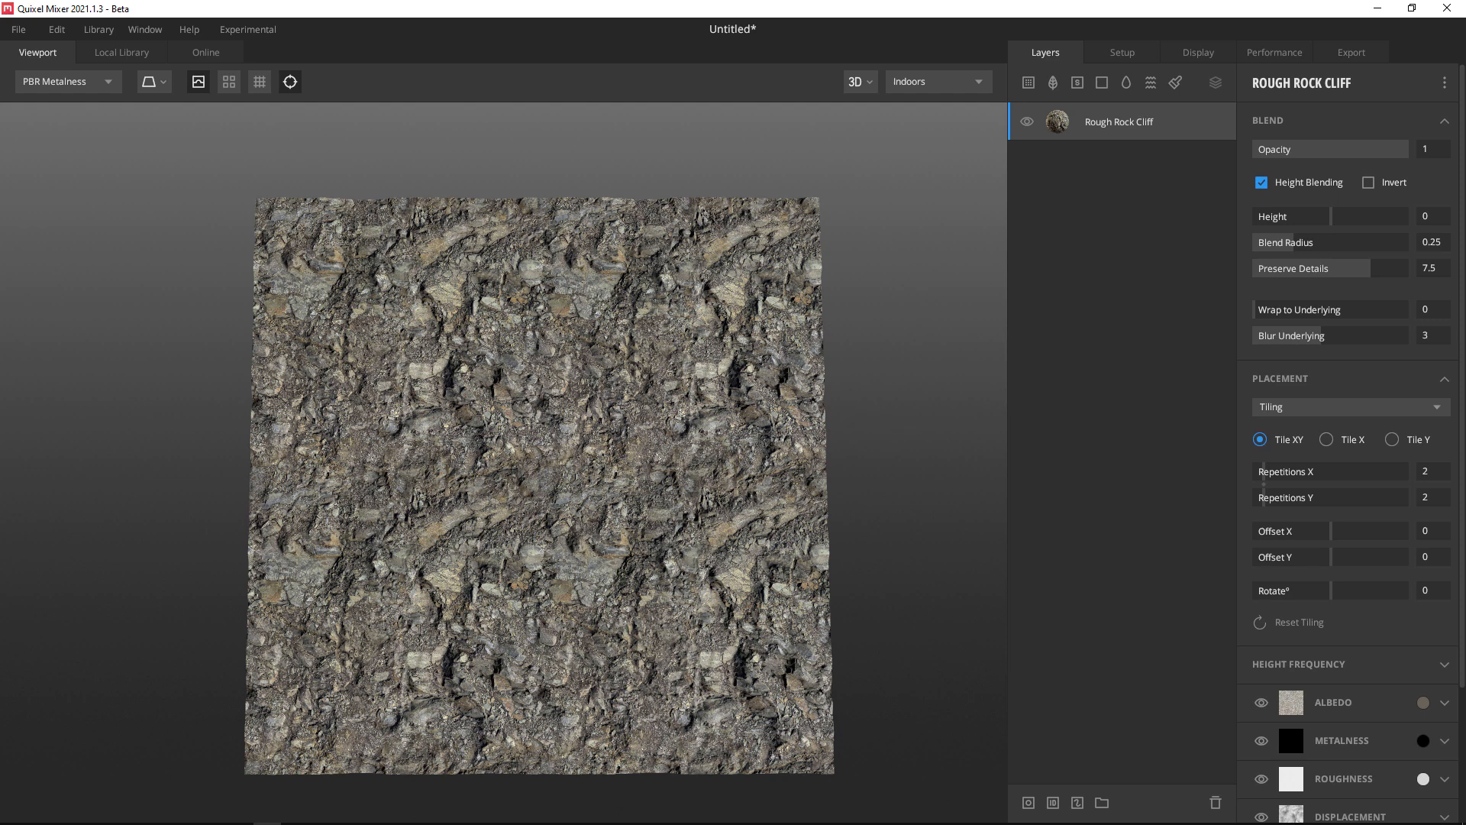
pyautogui.write('4')
pyautogui.press('Return')
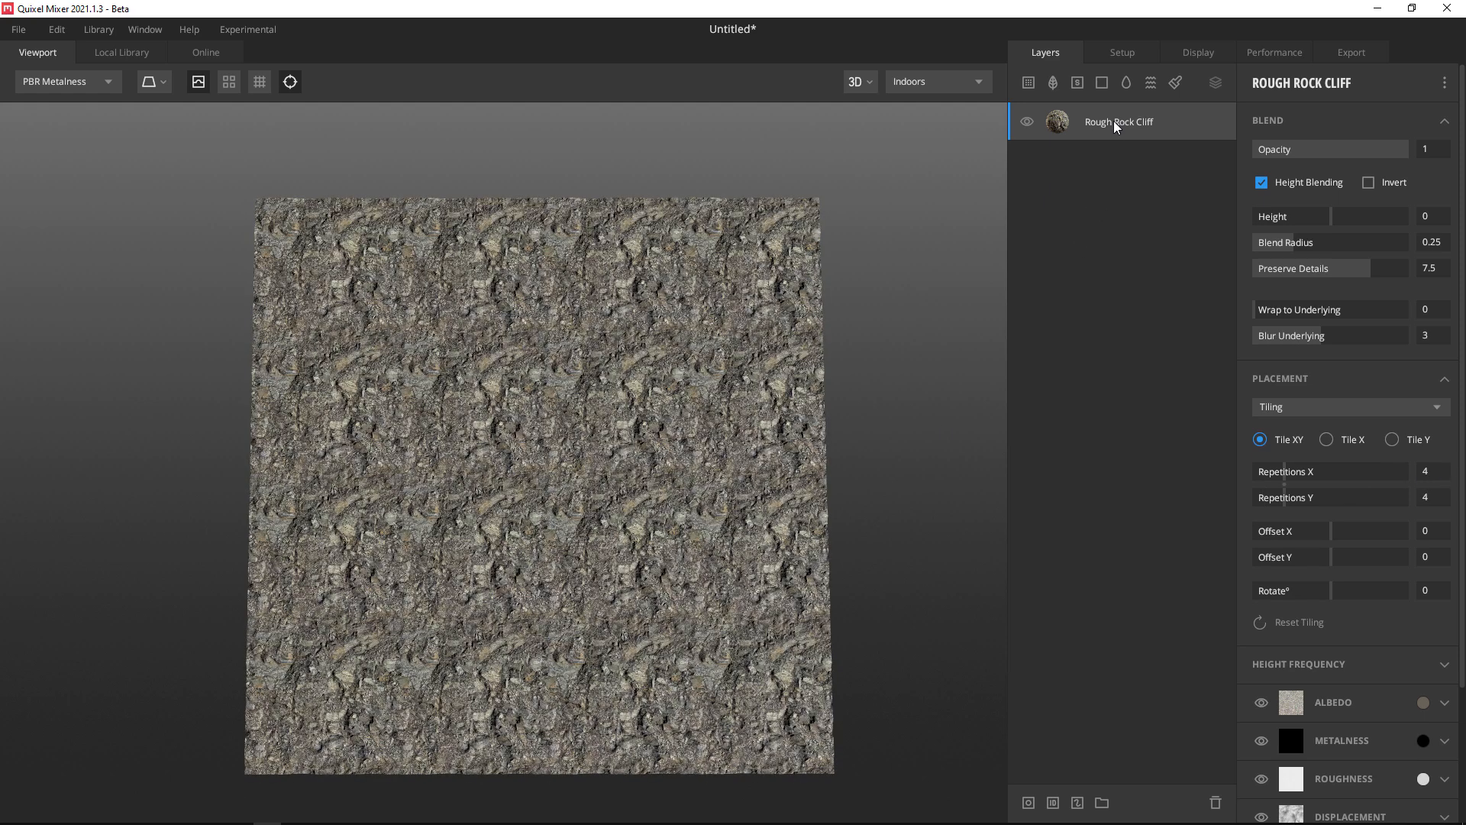
# Duplicate the Rough Rock Cliff layer and set the copy's tiling repetitions to 2 in X and Y.
pyautogui.hotkey('ctrl', 'd')
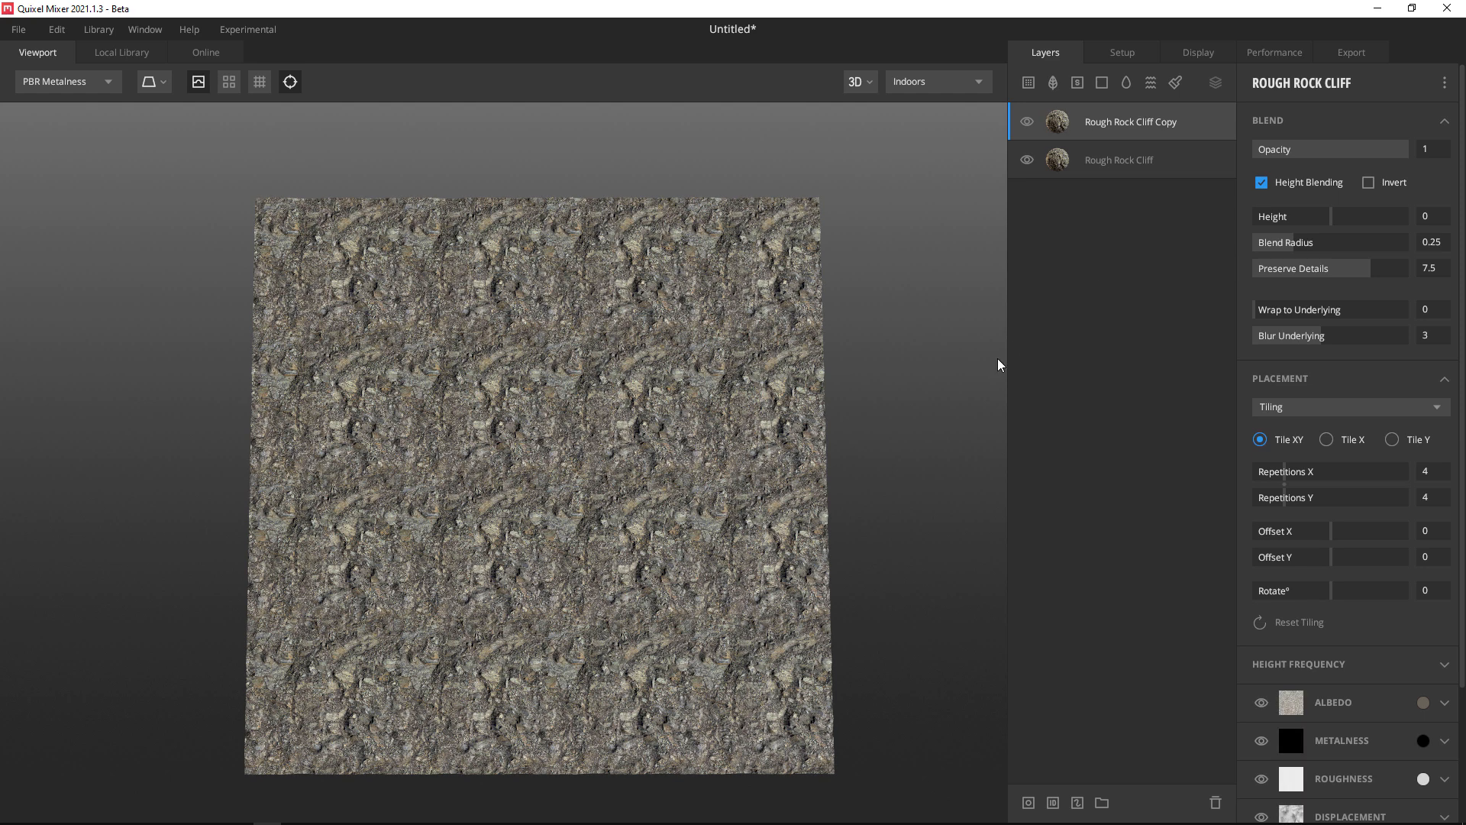
pyautogui.write('2')
pyautogui.press('Tab')
pyautogui.write('2')
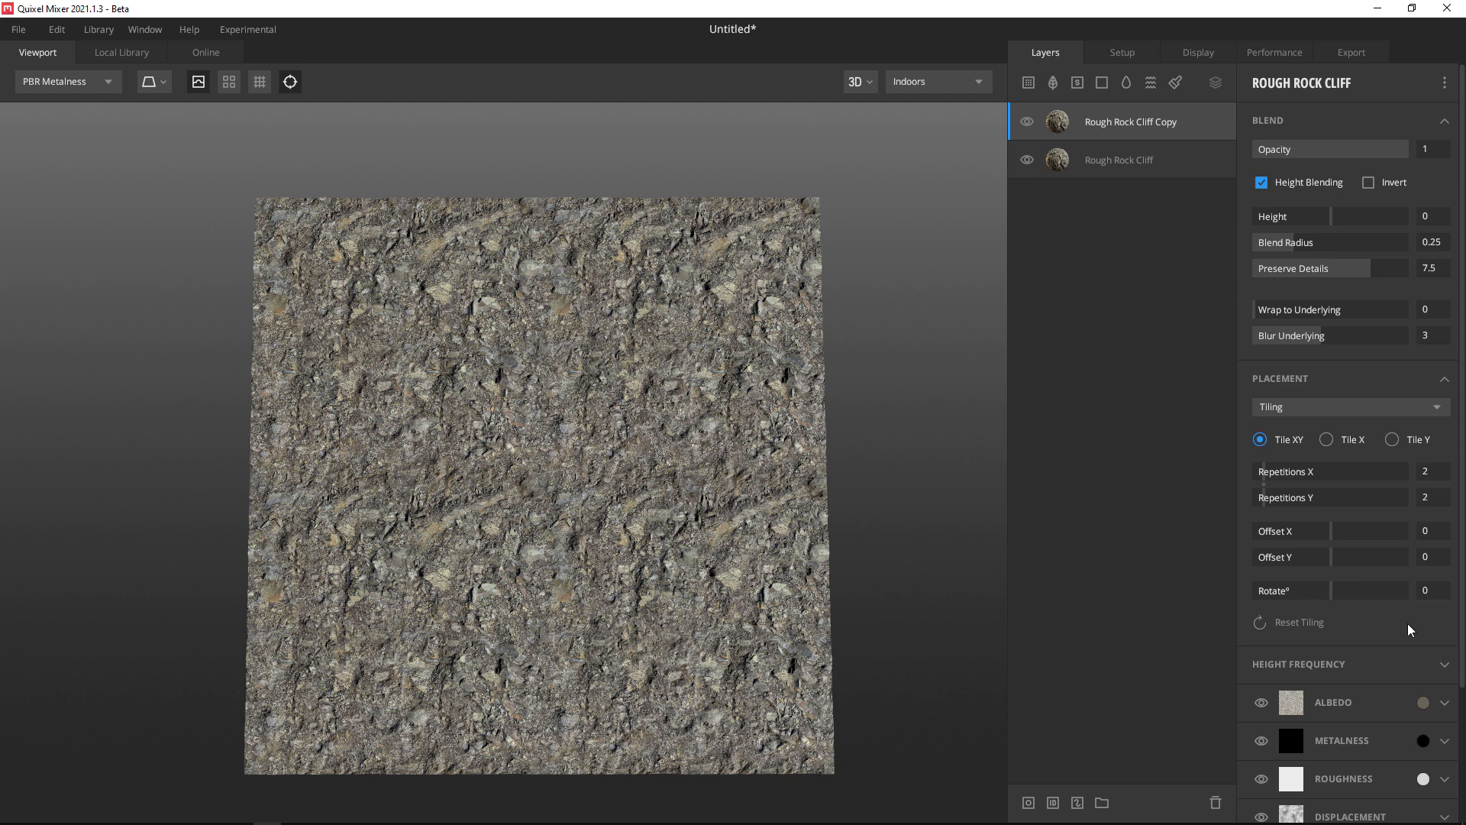
# Rotate the Rough Rock Cliff Copy layer's tiling by 90° and offset it about 0.194 in X and 0.095 in Y.
pyautogui.moveTo(1355, 594); pyautogui.dragTo(1366, 590)
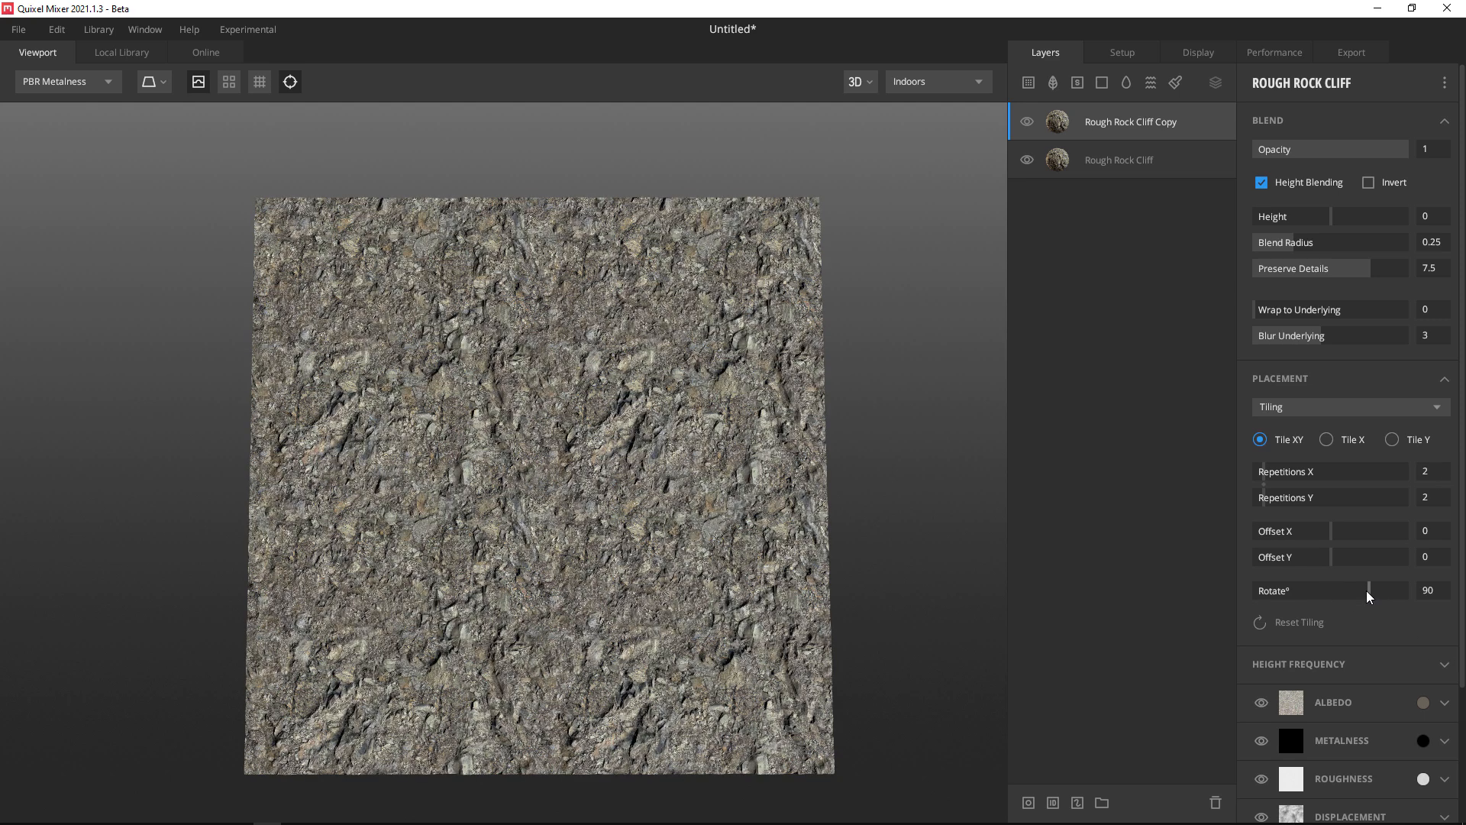
pyautogui.click(1340, 558)
pyautogui.click(1342, 534)
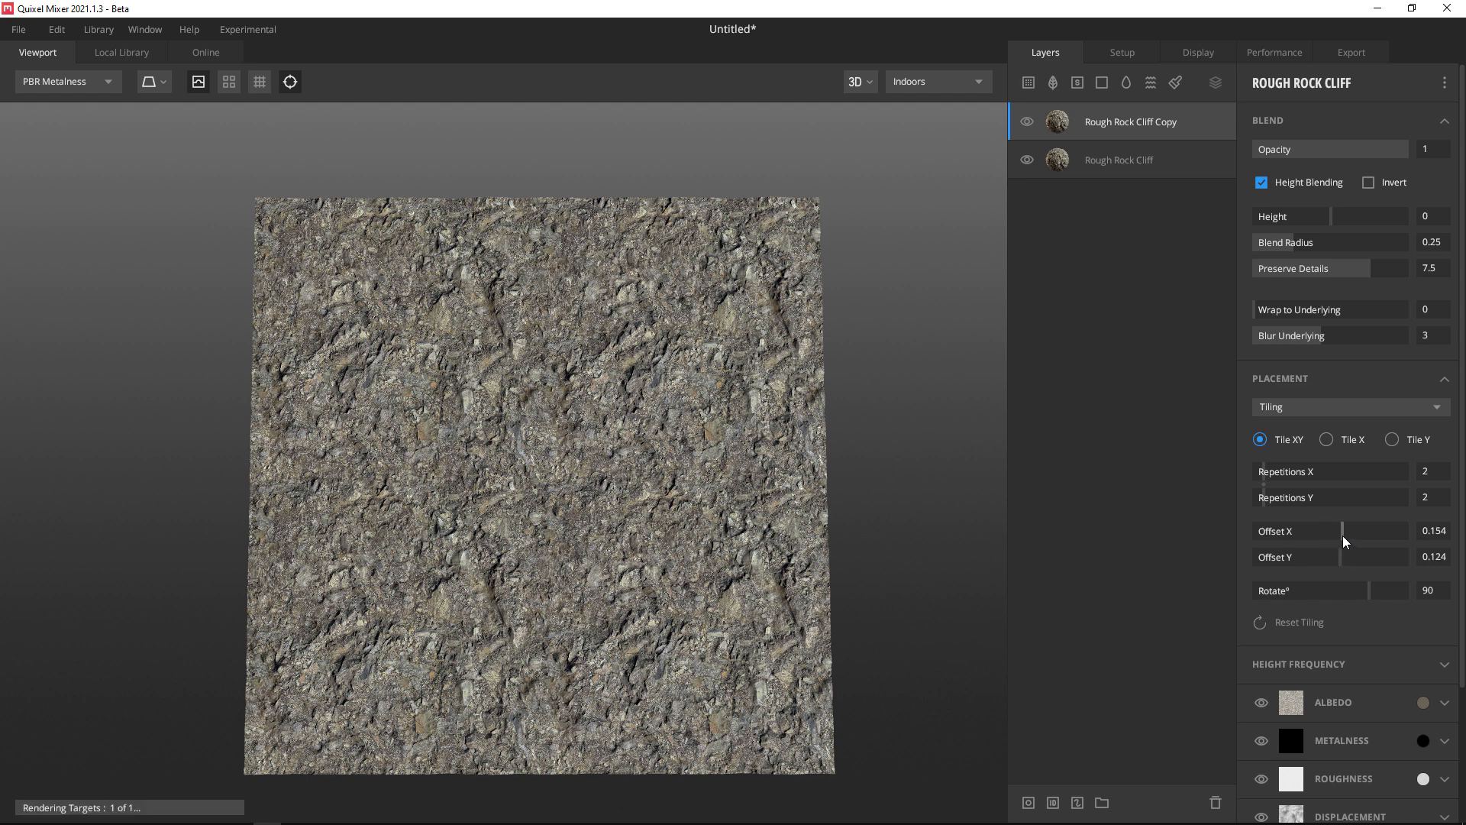
pyautogui.click(1337, 553)
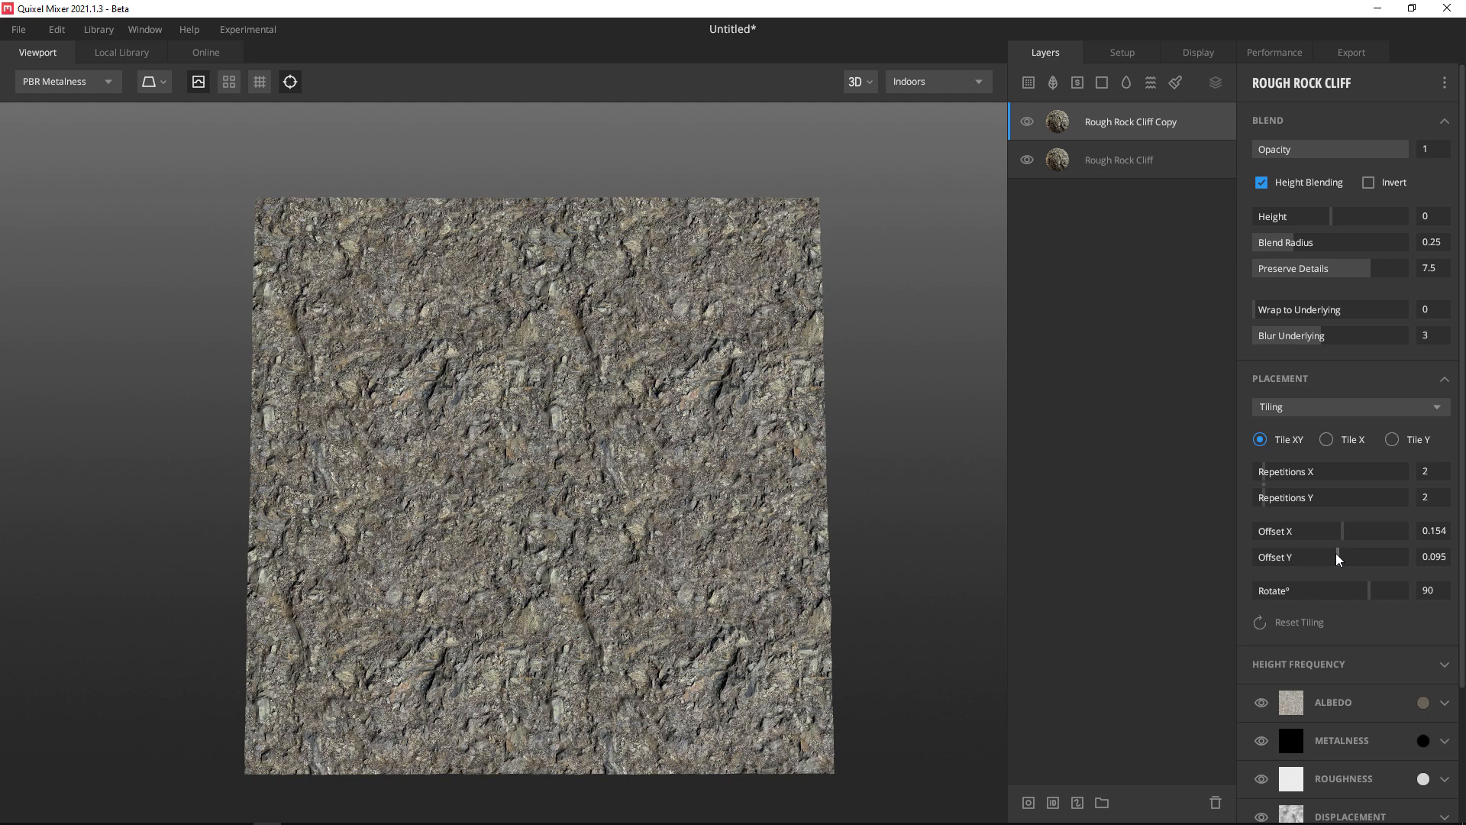
pyautogui.moveTo(1344, 533); pyautogui.dragTo(1346, 530)
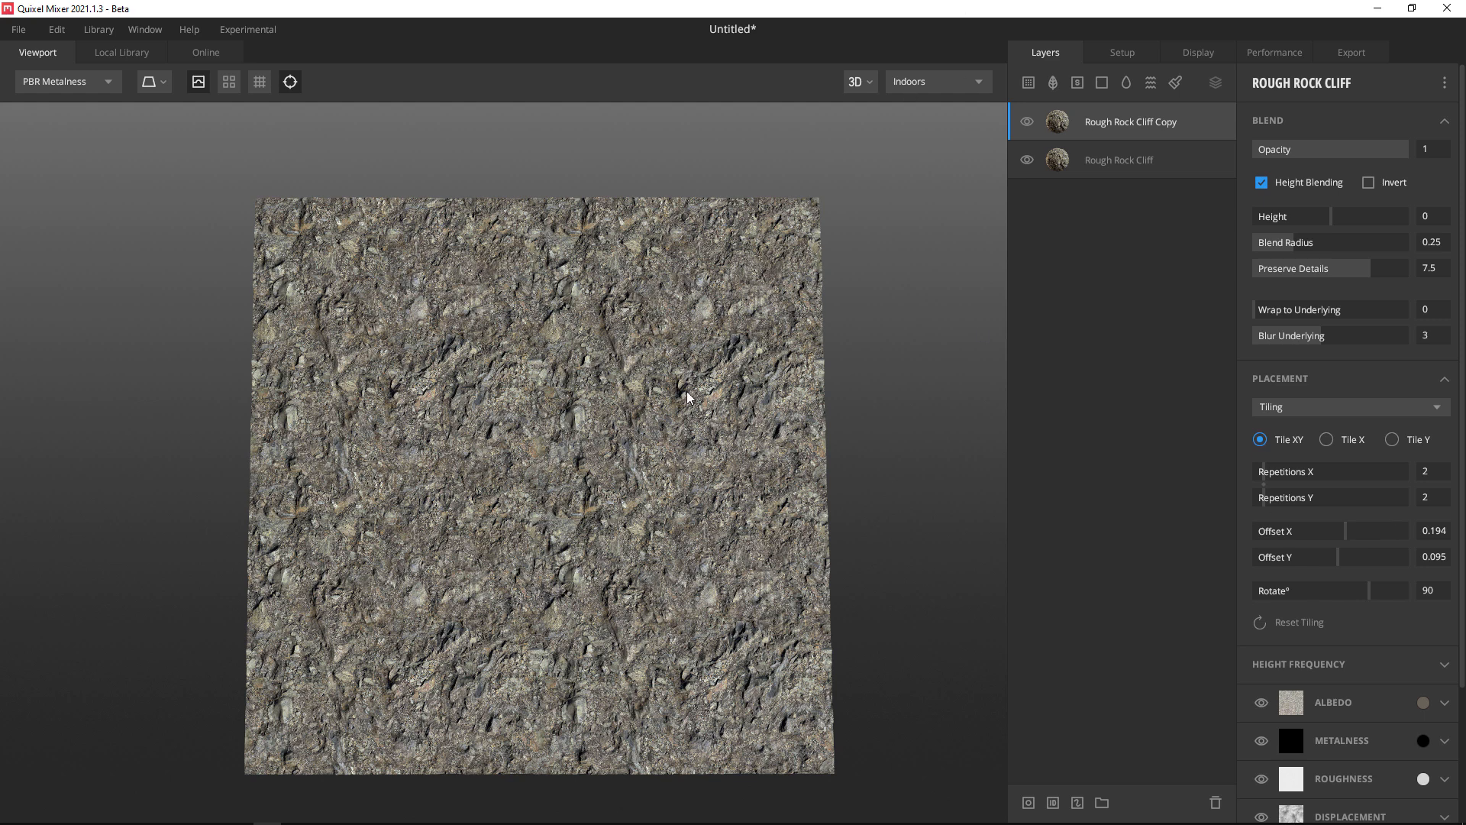
# Add an 8192 px paint mask to the Rough Rock Cliff Copy layer, with brush flow 10 and size about 194.
pyautogui.rightClick(1168, 129)
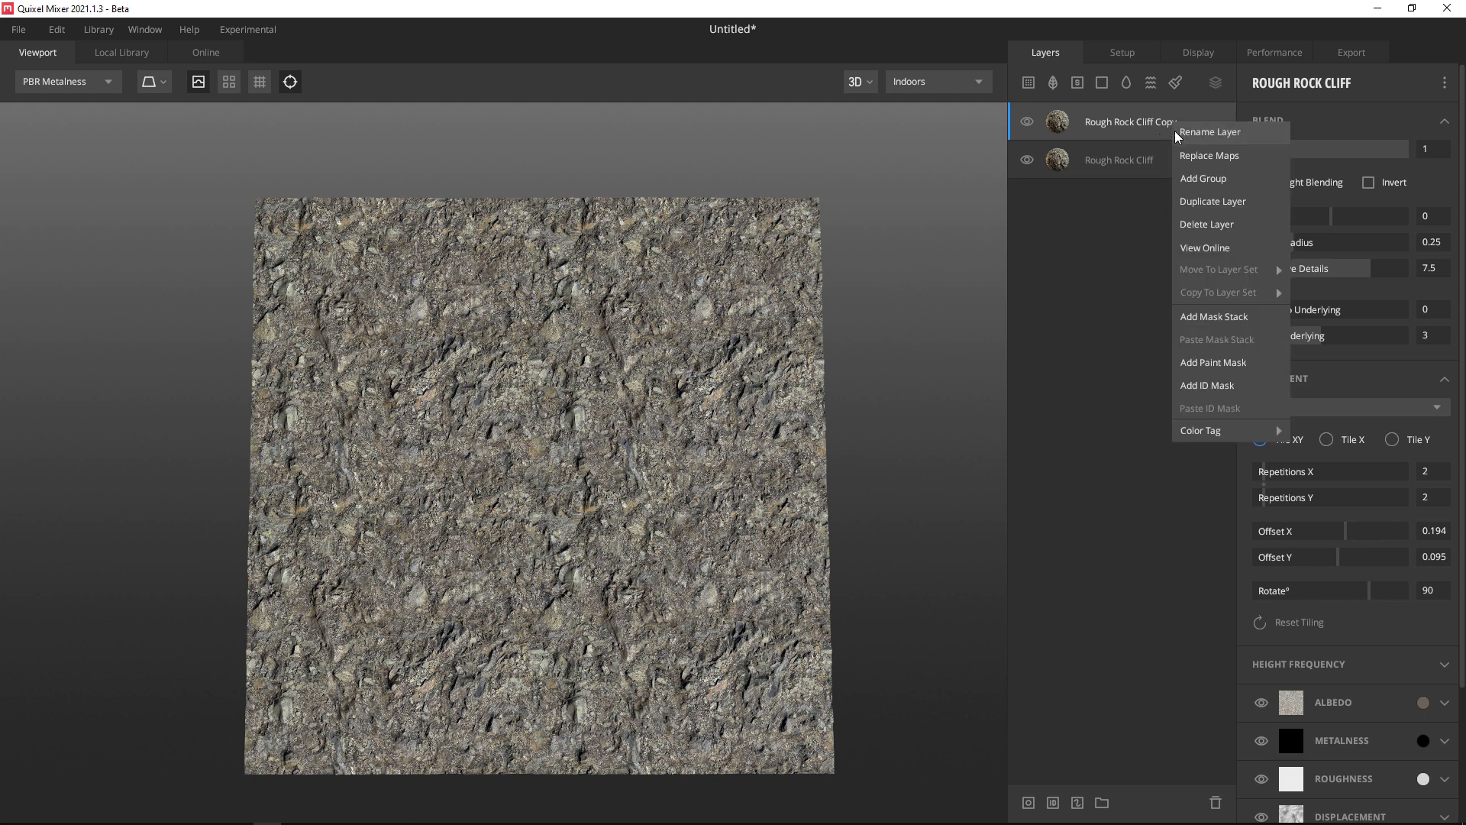
pyautogui.click(1212, 362)
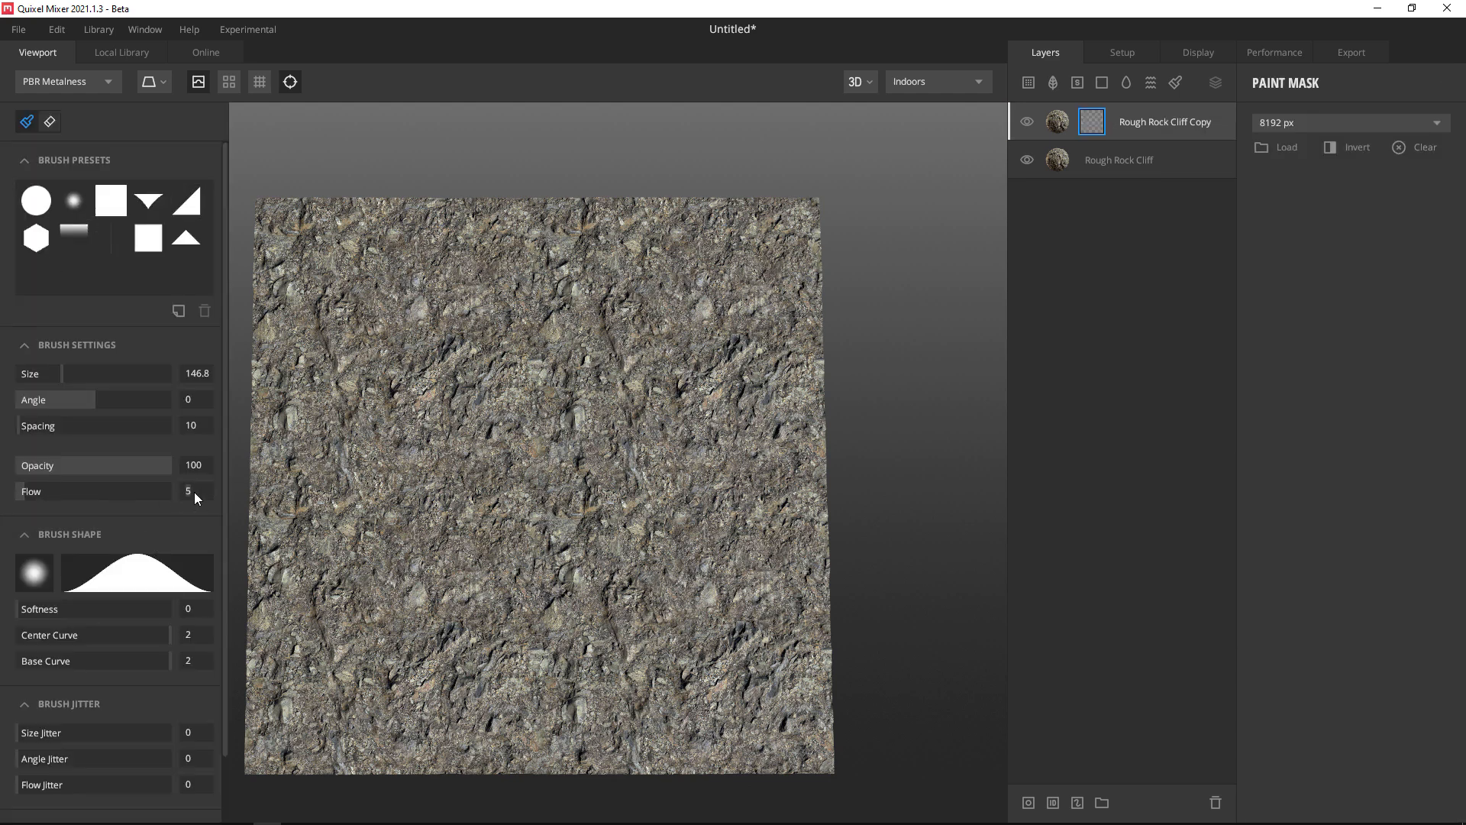
pyautogui.moveTo(194, 492); pyautogui.dragTo(249, 492)
pyautogui.moveTo(72, 373)
pyautogui.mouseDown()
pyautogui.moveTo(107, 371)
pyautogui.moveTo(93, 370)
pyautogui.mouseUp()
# Paint patches across the Rough Rock Cliff Copy layer's mask, and compare the plane with that layer hidden and shown.
pyautogui.moveTo(723, 365)
pyautogui.mouseDown()
pyautogui.moveTo(692, 383)
pyautogui.moveTo(746, 327)
pyautogui.moveTo(707, 381)
pyautogui.moveTo(736, 341)
pyautogui.mouseUp()
pyautogui.moveTo(412, 382)
pyautogui.mouseDown()
pyautogui.moveTo(468, 336)
pyautogui.moveTo(447, 357)
pyautogui.mouseUp()
pyautogui.moveTo(500, 668)
pyautogui.mouseDown()
pyautogui.moveTo(377, 669)
pyautogui.moveTo(410, 646)
pyautogui.mouseUp()
pyautogui.click(474, 517)
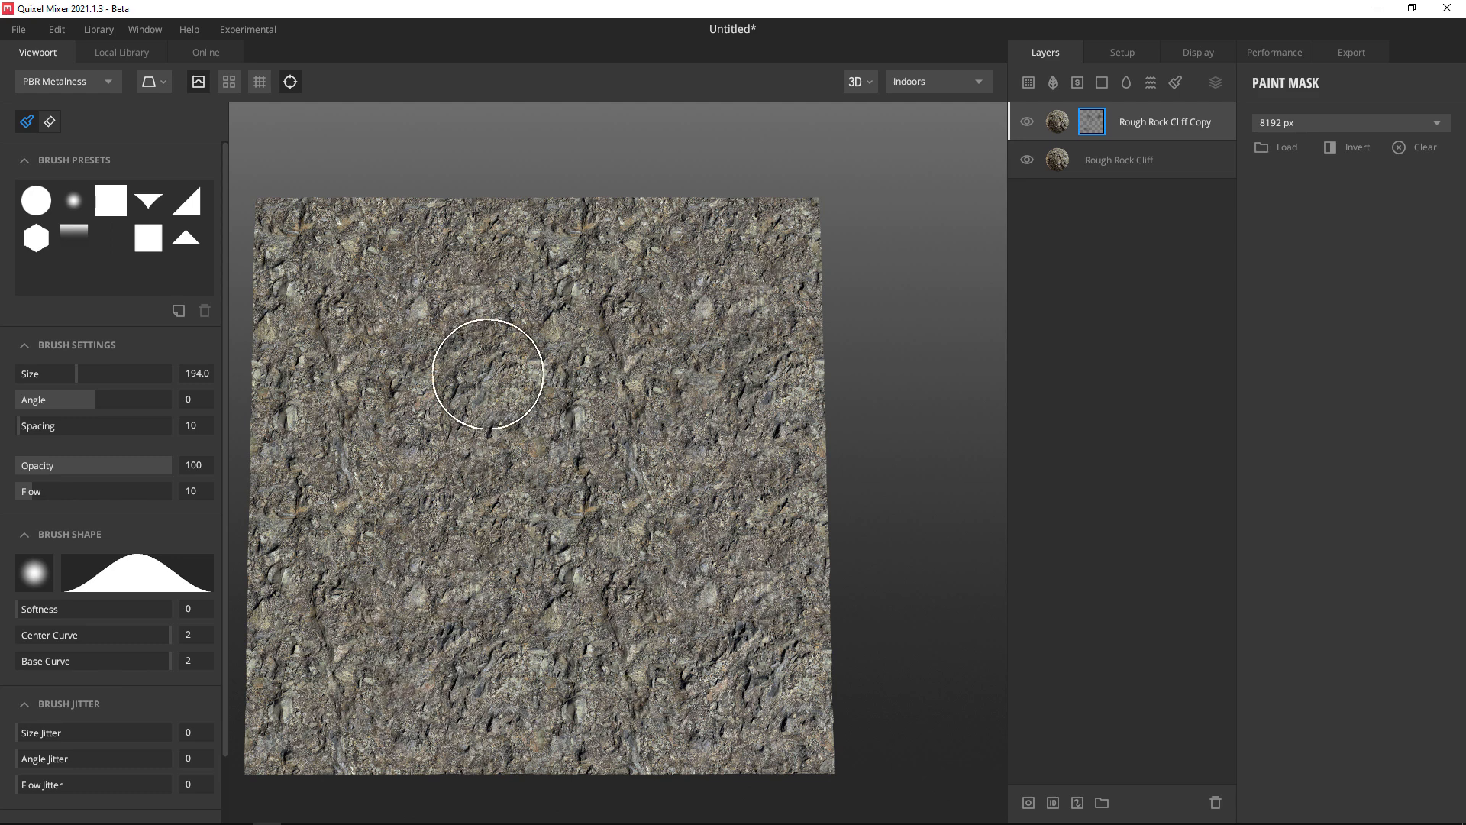
pyautogui.moveTo(305, 305); pyautogui.dragTo(359, 301)
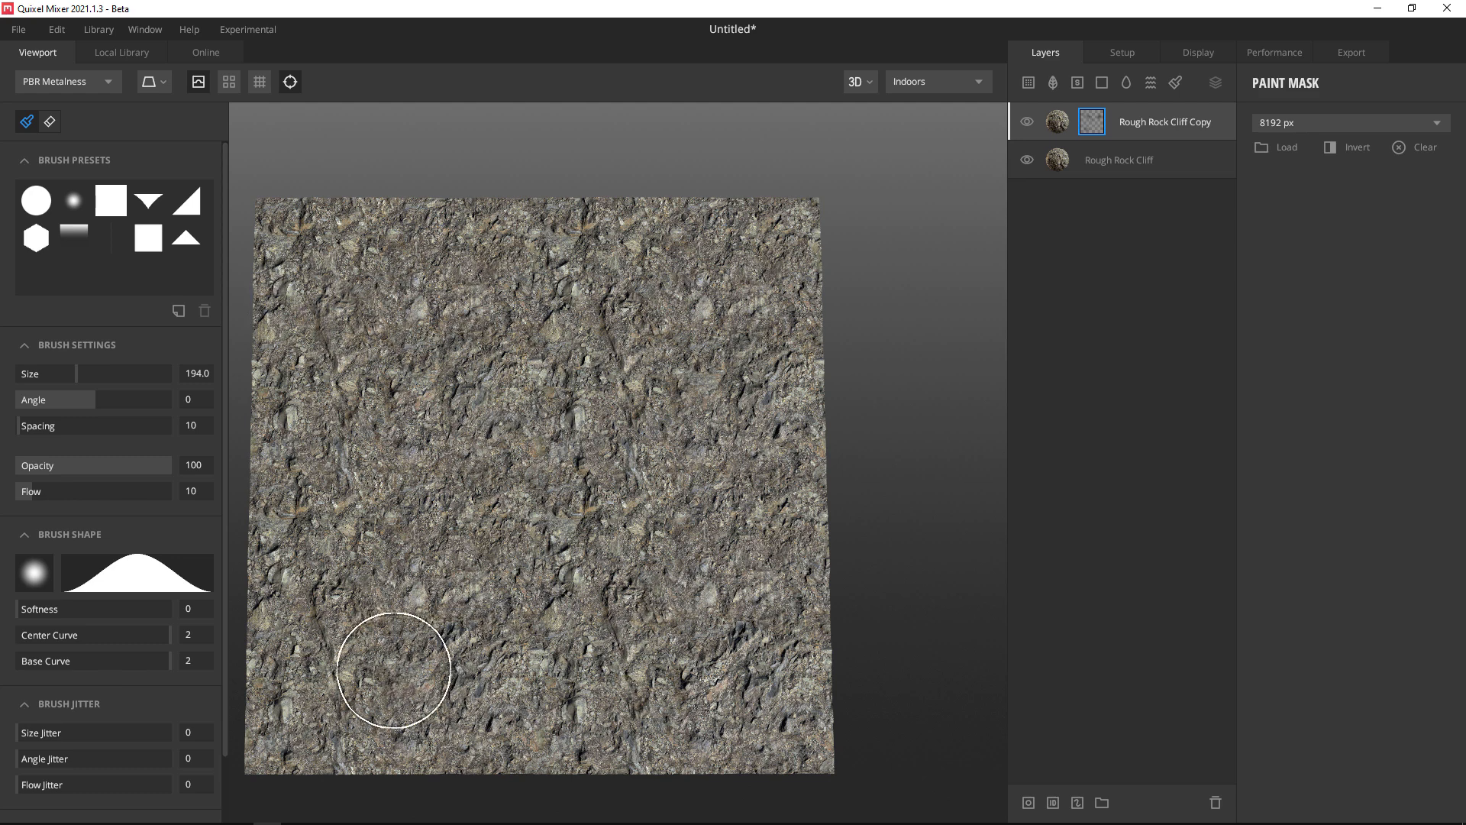
pyautogui.click(1024, 123)
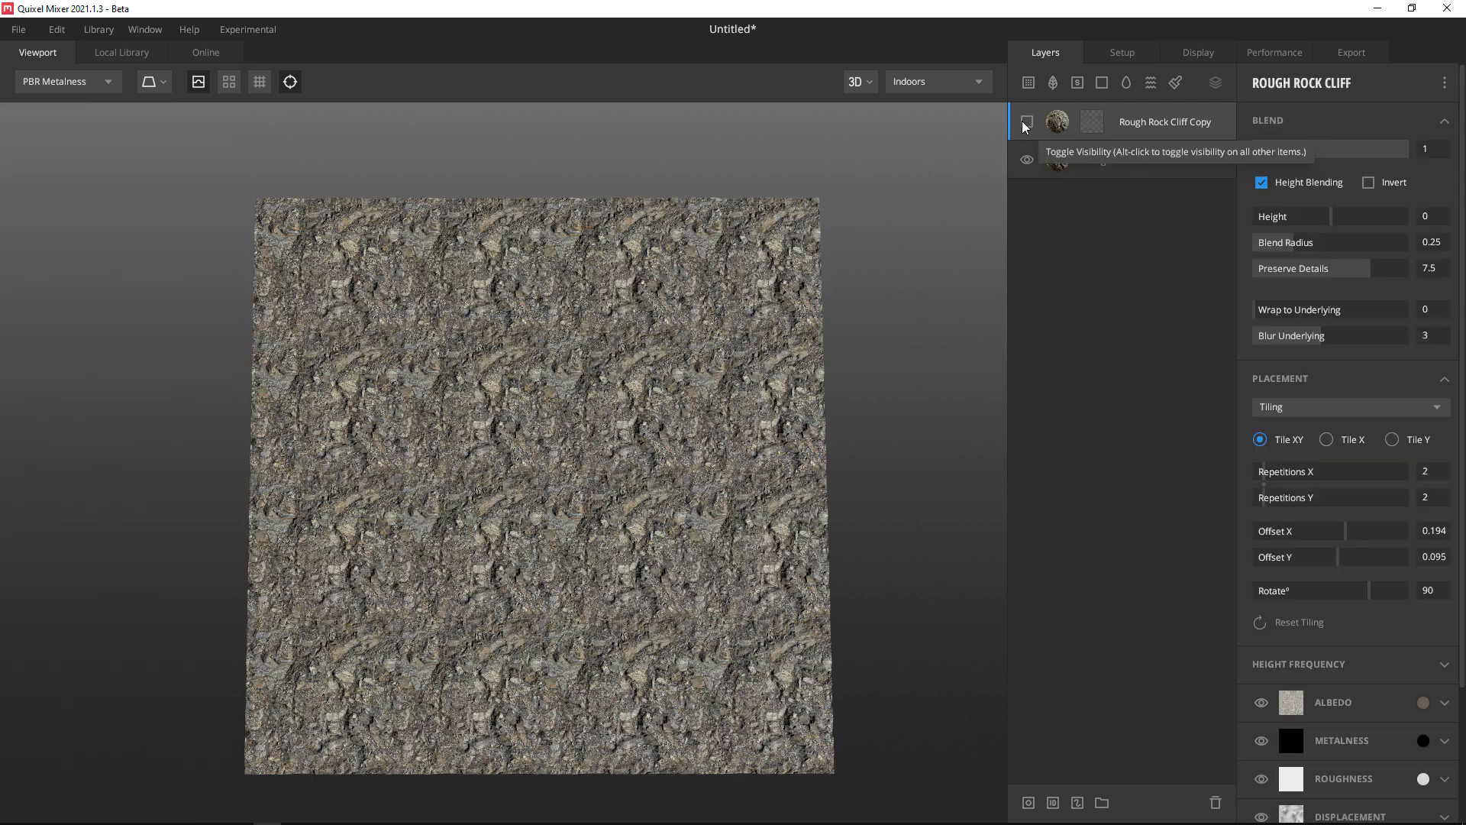
pyautogui.click(1022, 122)
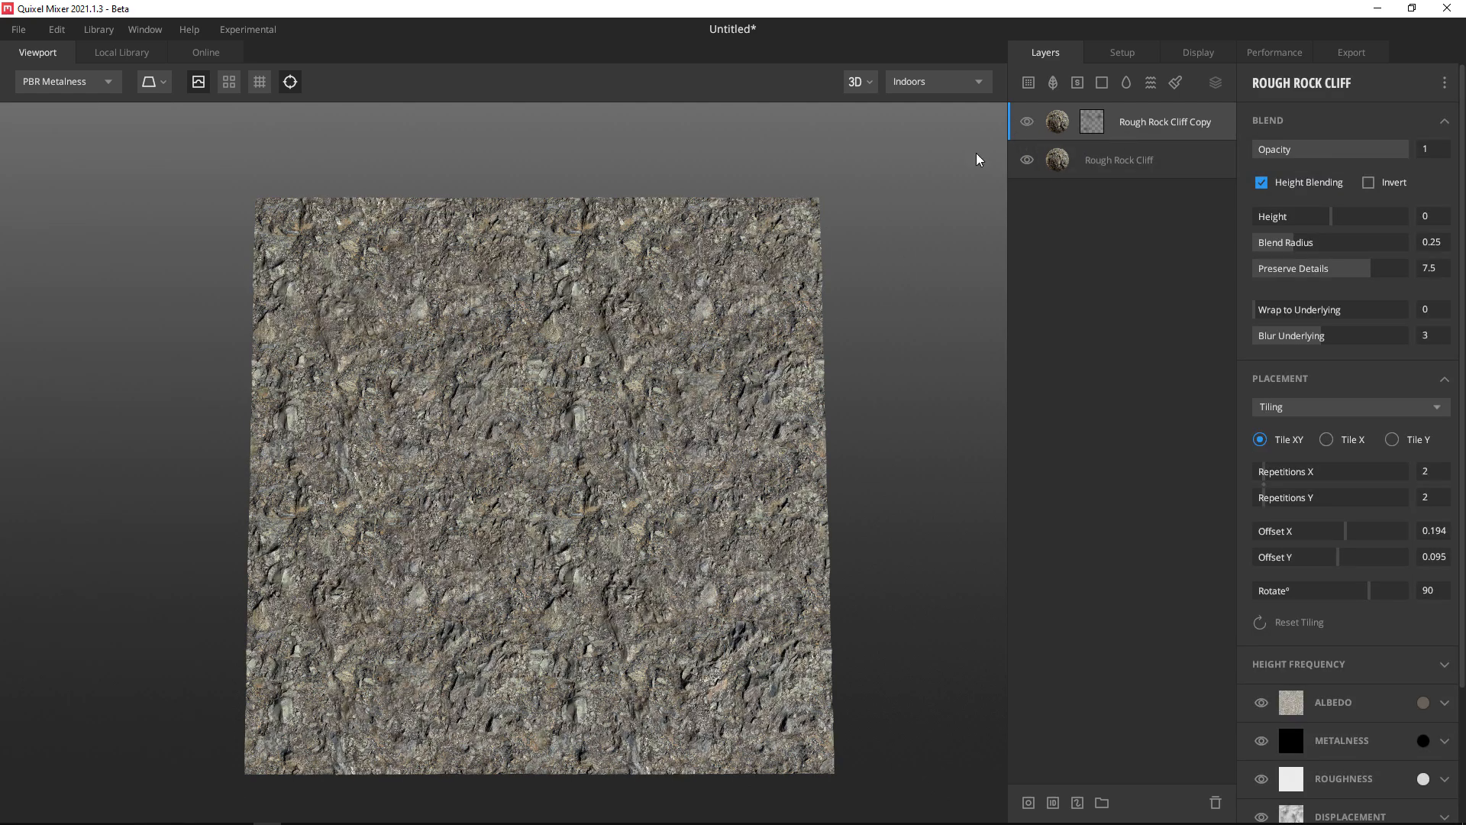
# Add the Mossy Ground surface from the local library above the rock layers, and examine the blend near and far.
pyautogui.click(122, 52)
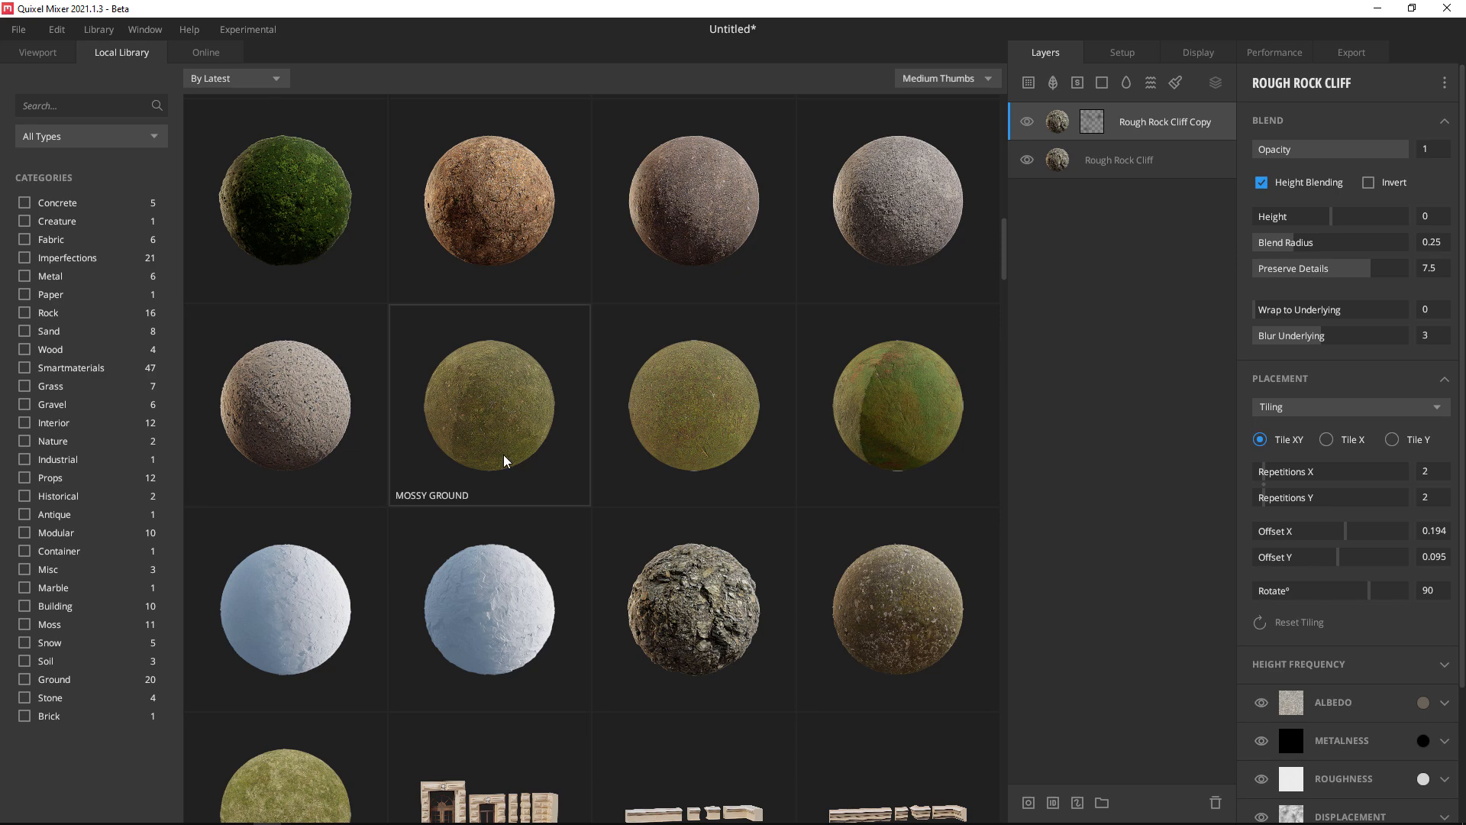
pyautogui.scroll(2, 504, 450)
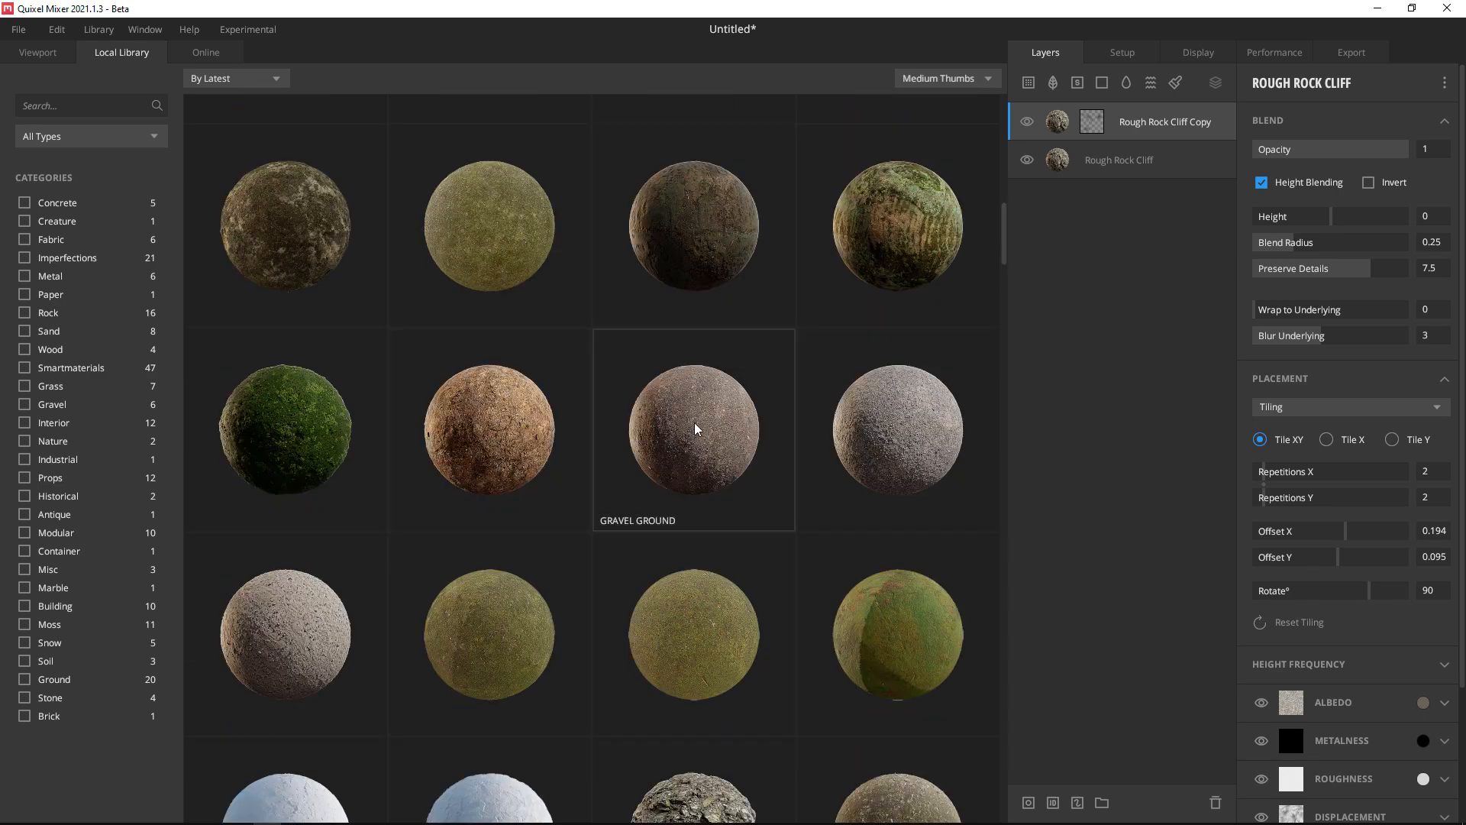
pyautogui.scroll(4, 695, 423)
pyautogui.scroll(2, 694, 423)
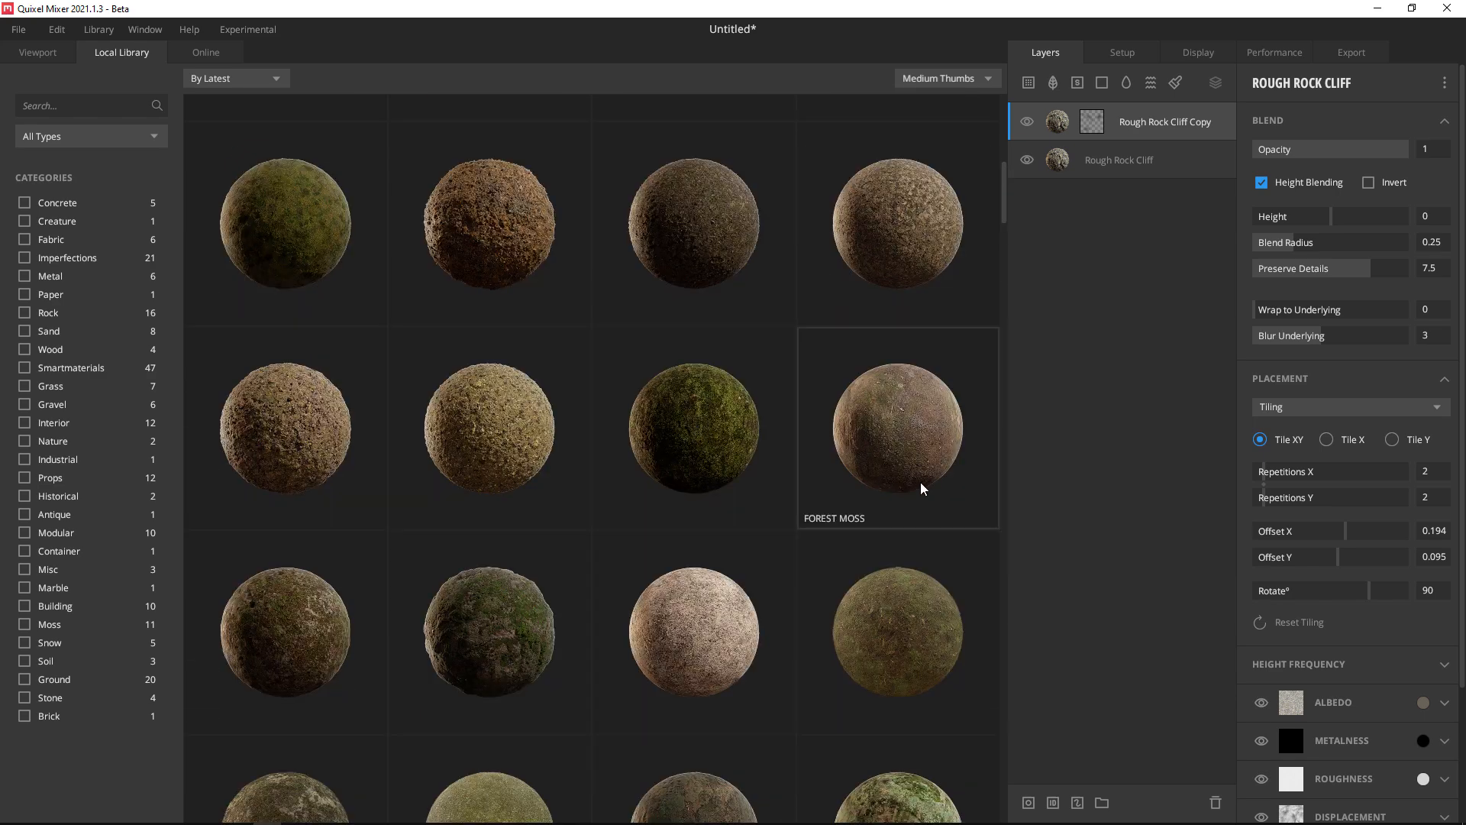
pyautogui.click(487, 636)
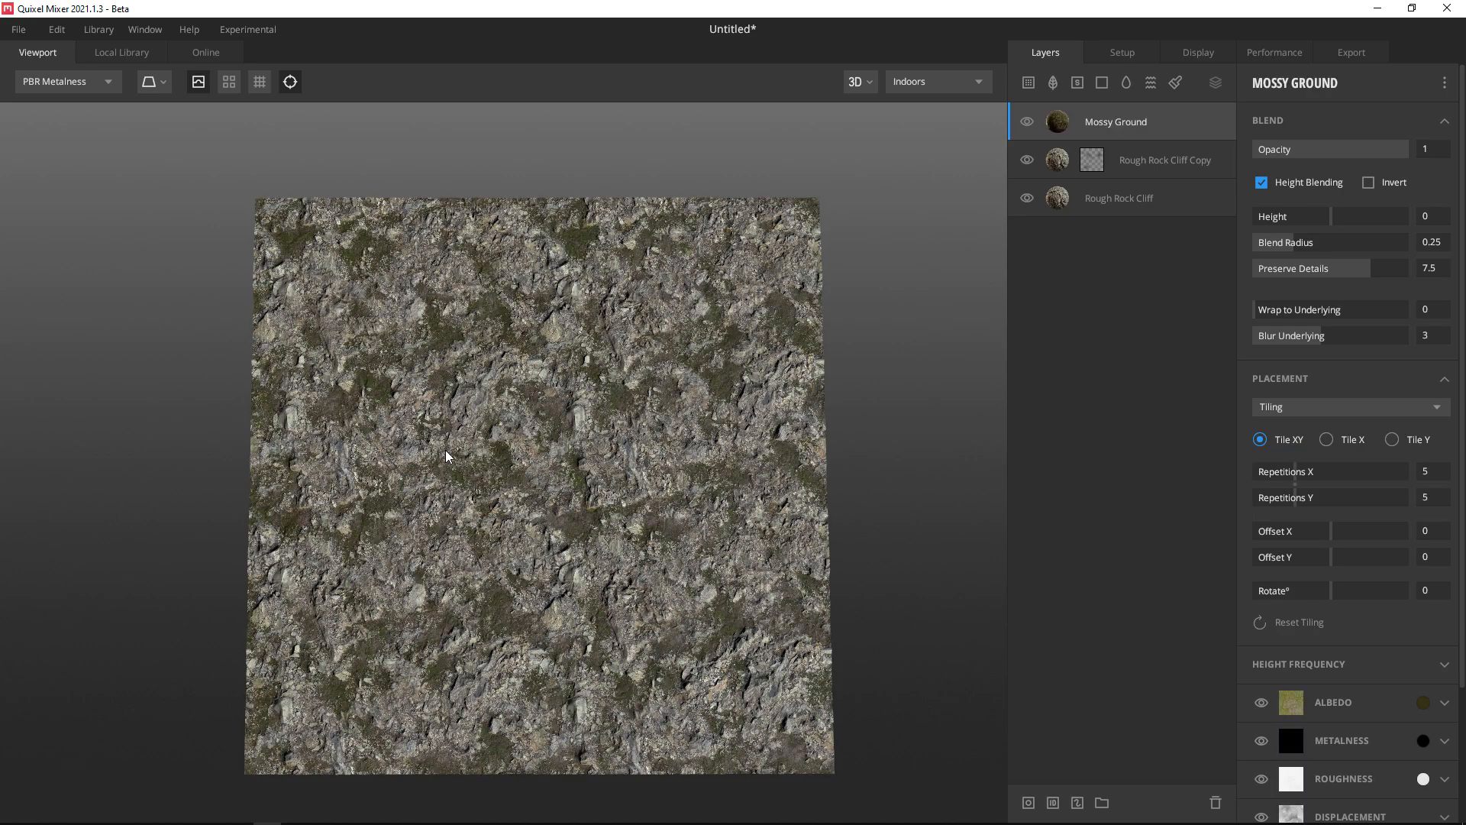
pyautogui.scroll(5, 752, 386)
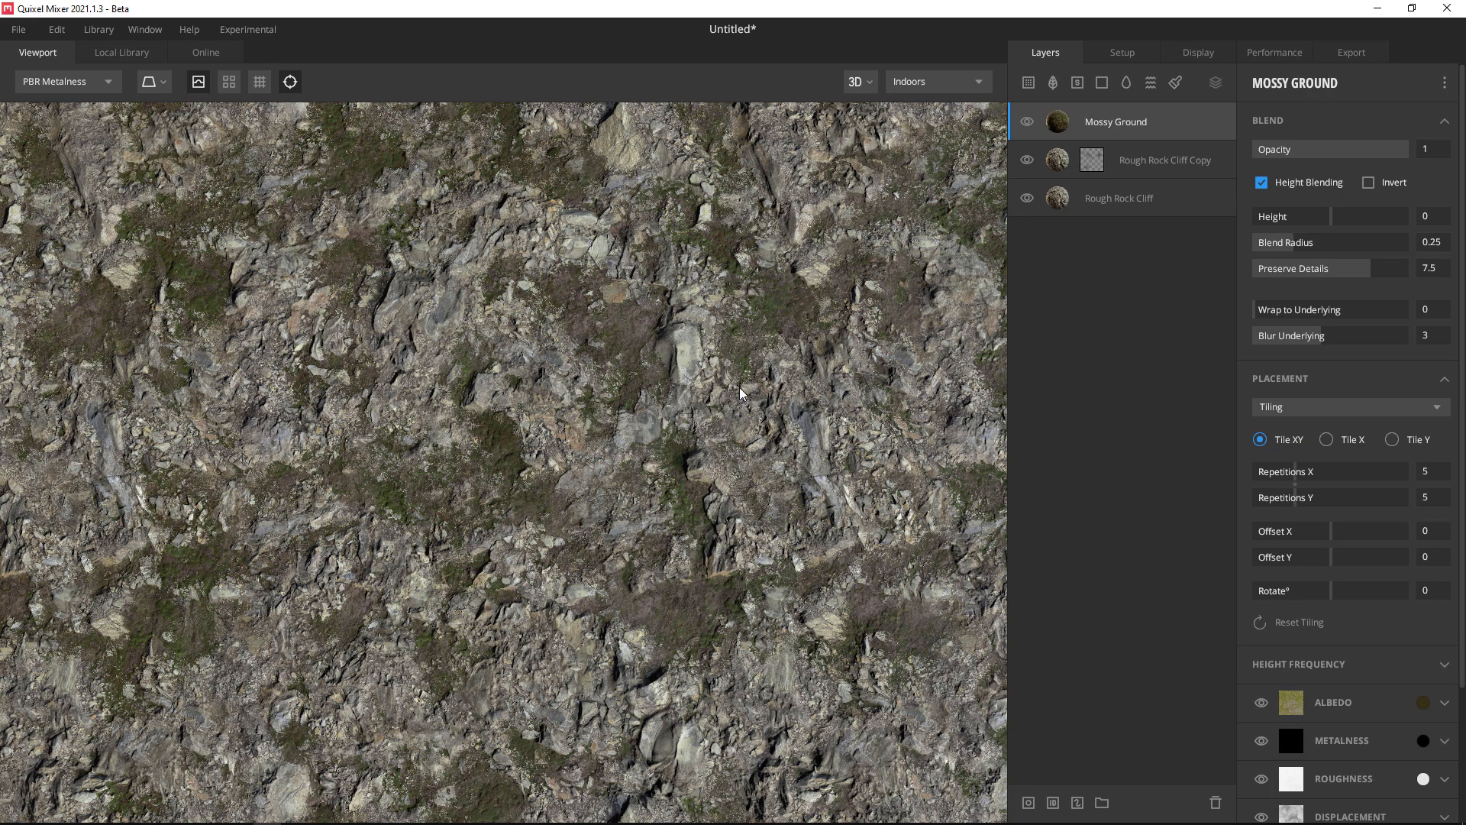
pyautogui.scroll(-5, 740, 393)
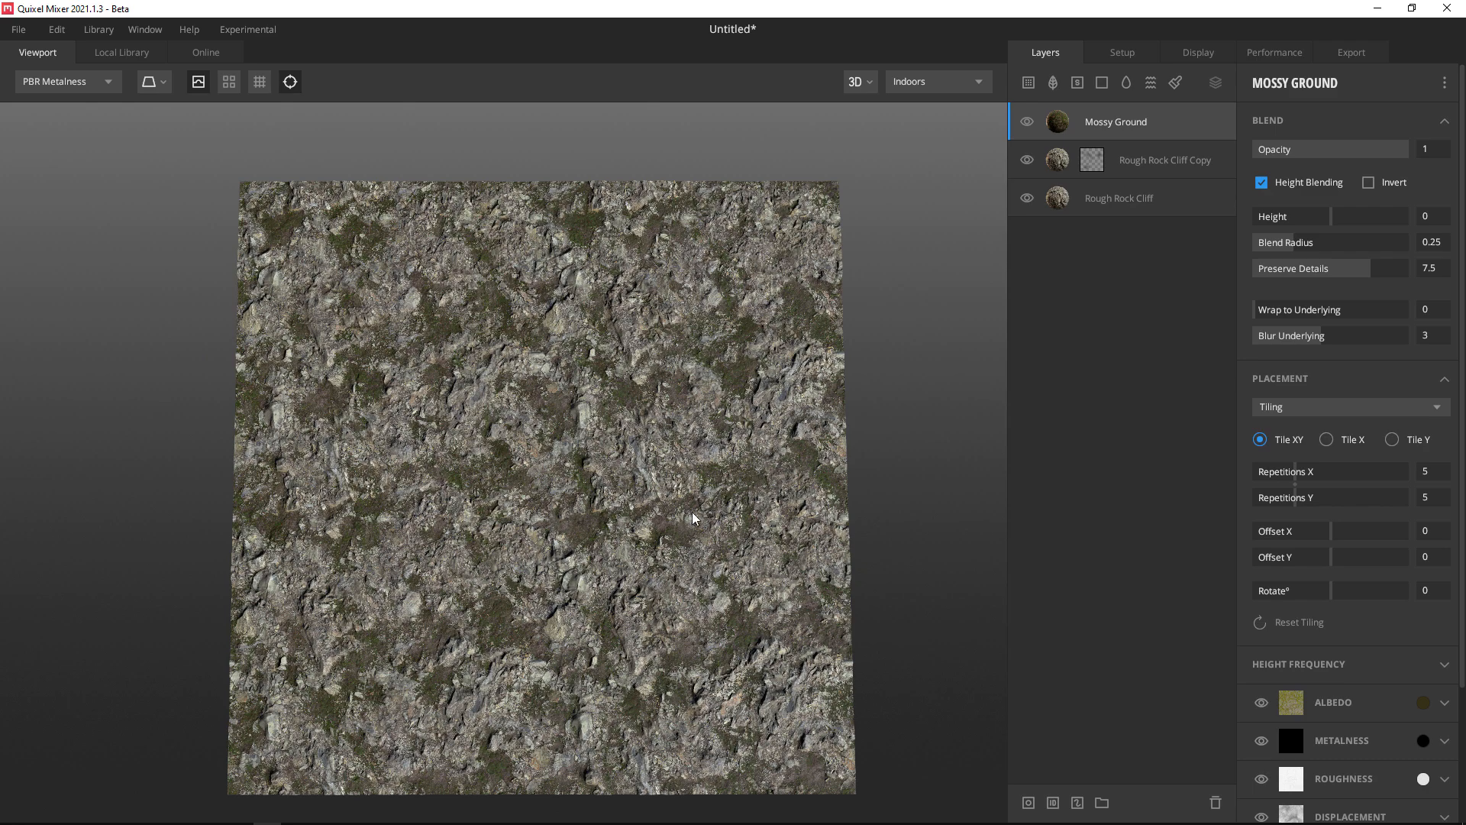
# Set Mossy Ground's blend height to about 1.791, and test Wrap to Underlying at 1 before returning it to 0.
pyautogui.moveTo(1324, 218); pyautogui.dragTo(1339, 214)
pyautogui.scroll(5, 753, 507)
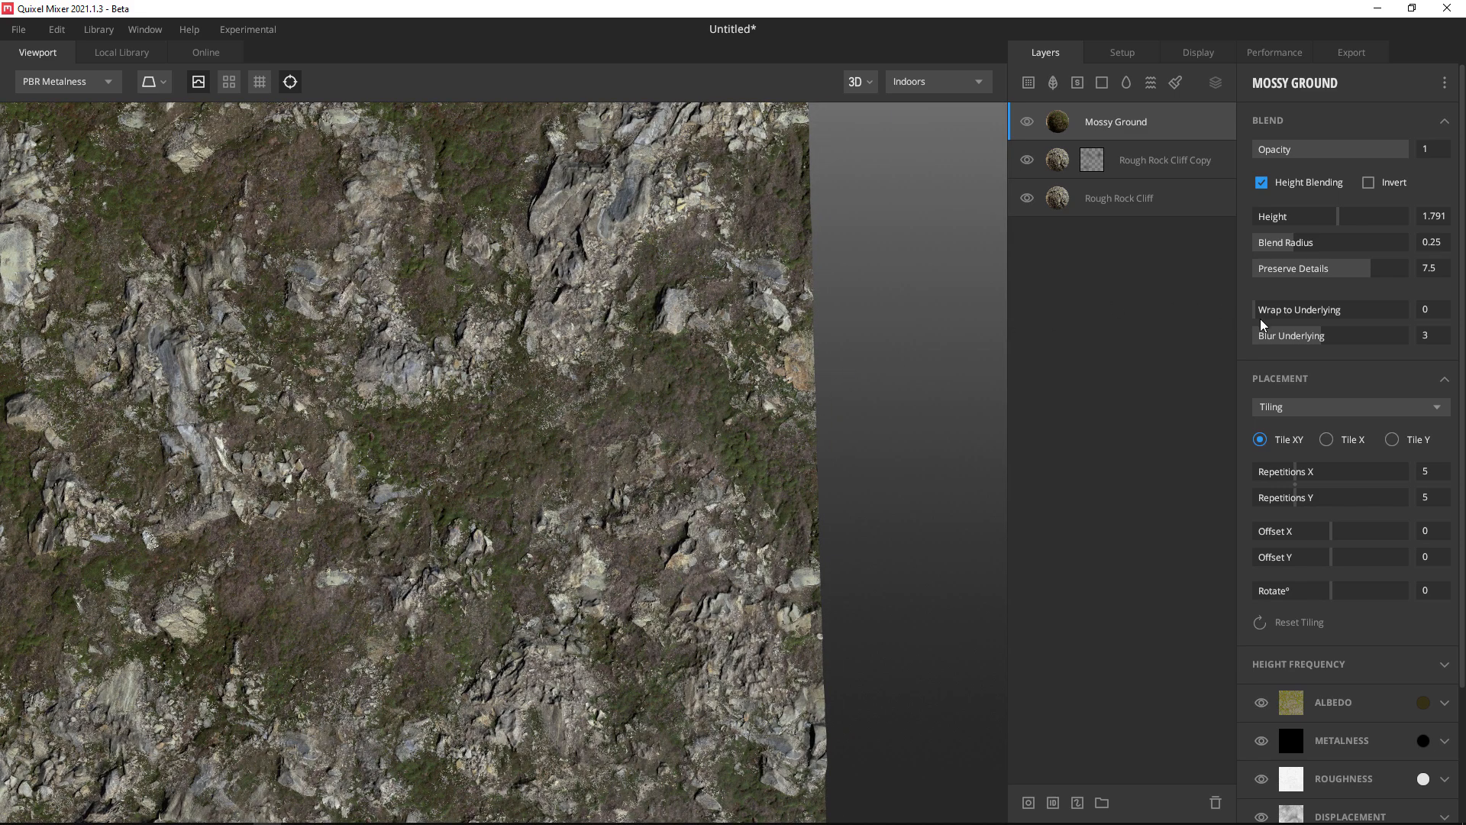
pyautogui.moveTo(1272, 309); pyautogui.dragTo(1423, 314)
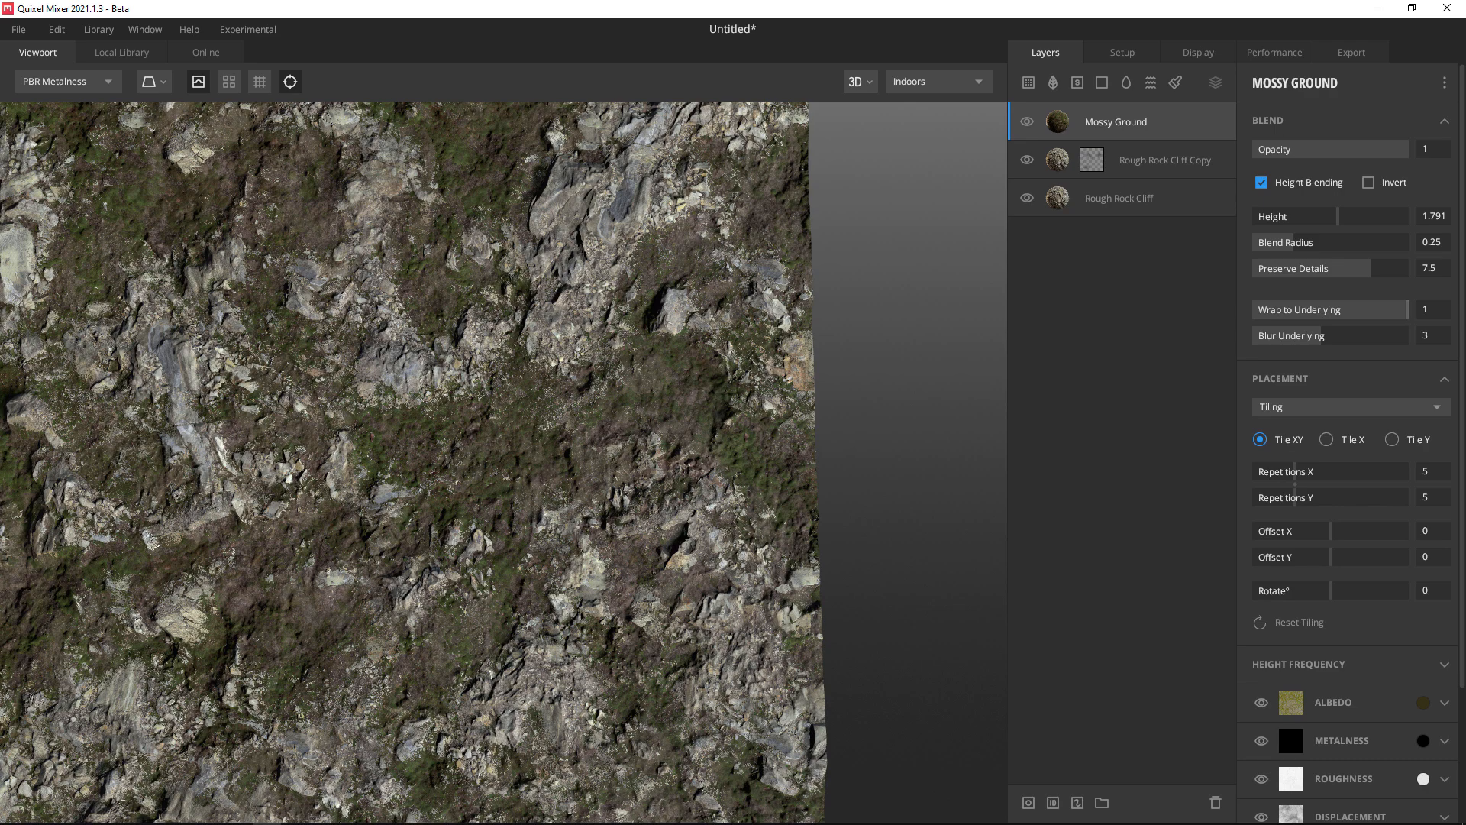
pyautogui.scroll(-5, 524, 428)
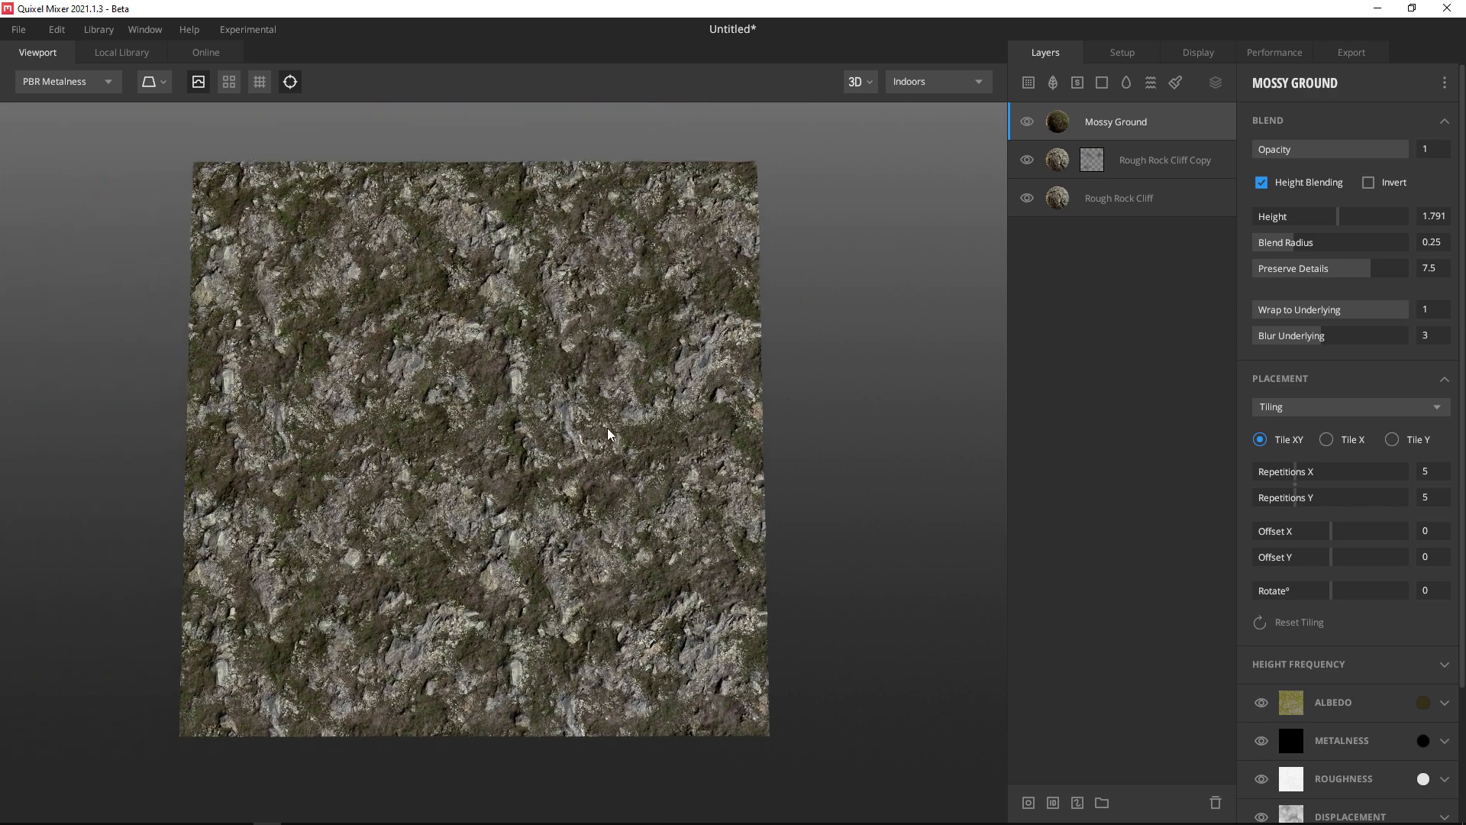
pyautogui.moveTo(1321, 304); pyautogui.dragTo(1225, 309)
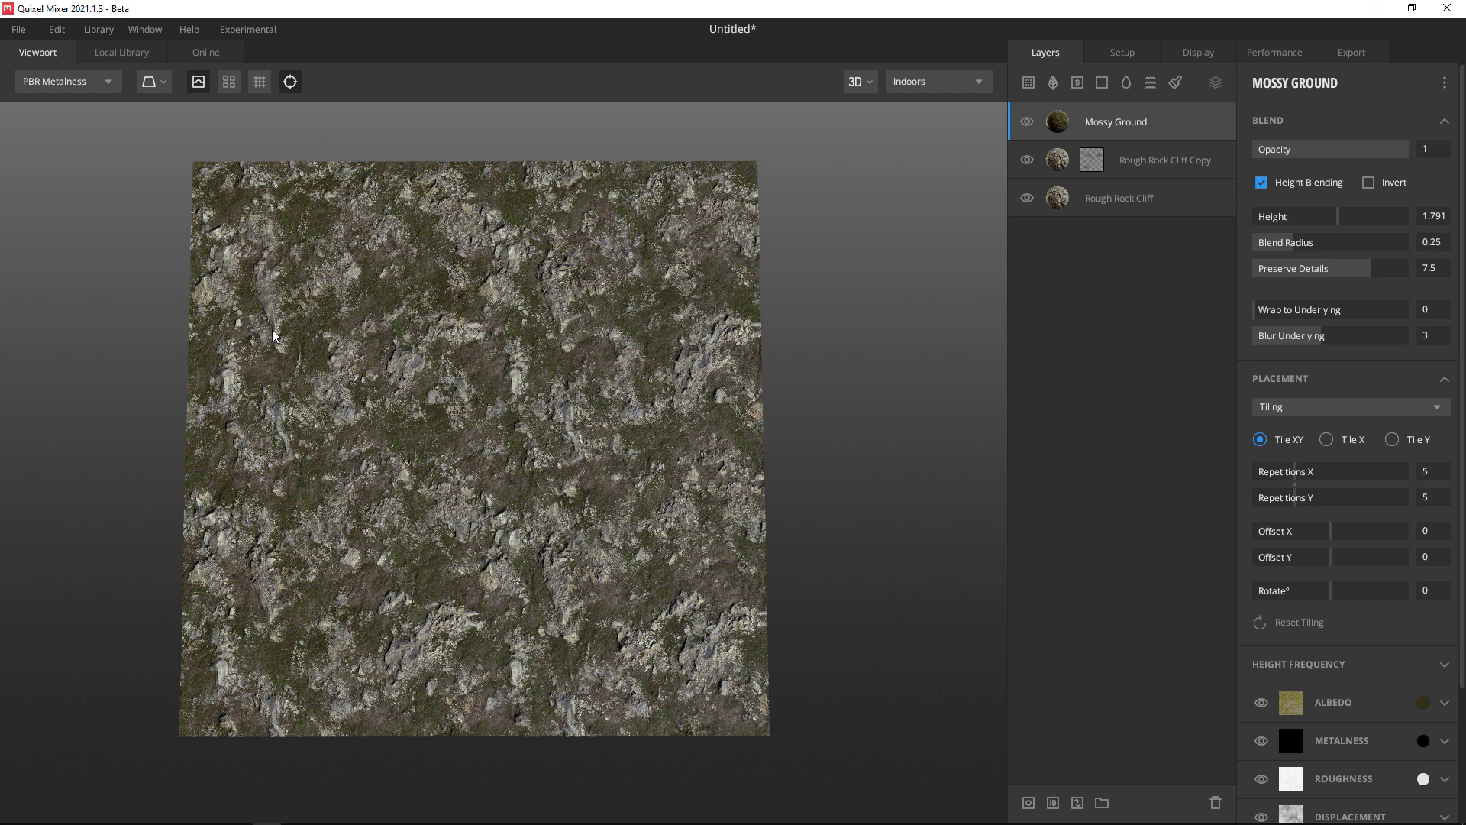
# Add a mask stack to the Mossy Ground layer containing a Perlin noise component.
pyautogui.rightClick(1142, 121)
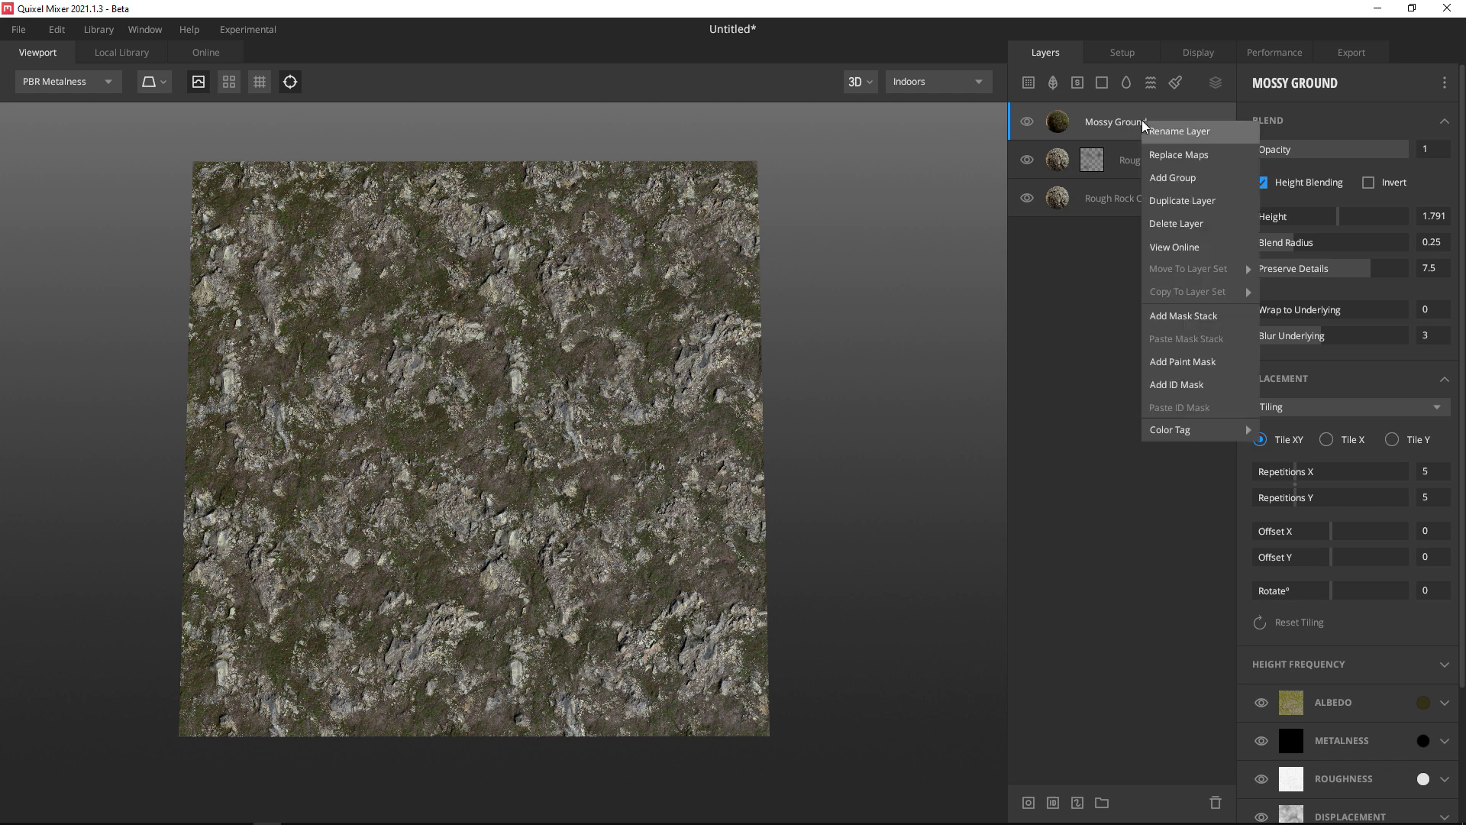
pyautogui.click(1184, 321)
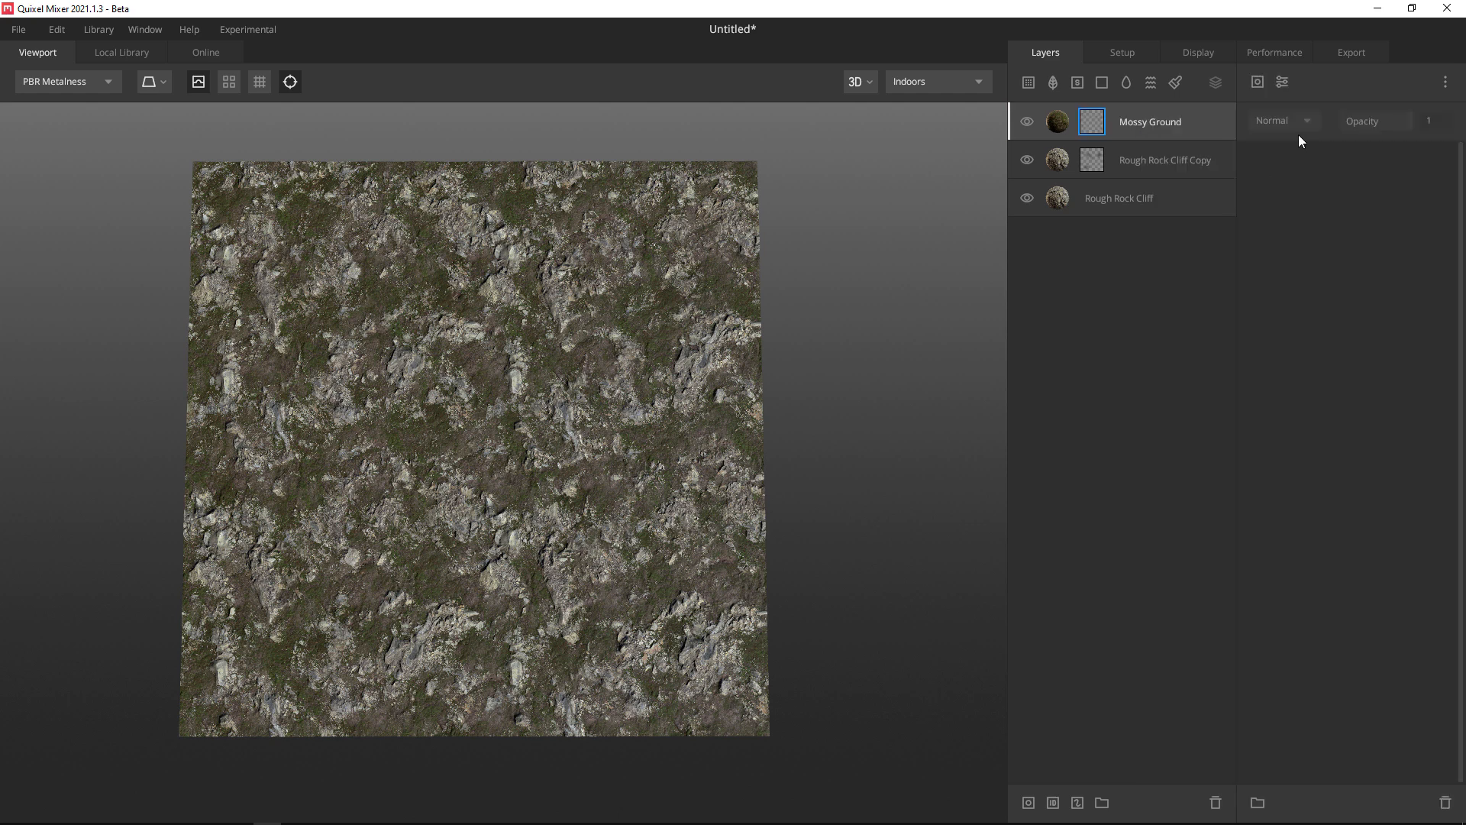
pyautogui.click(1262, 88)
pyautogui.moveTo(1274, 152)
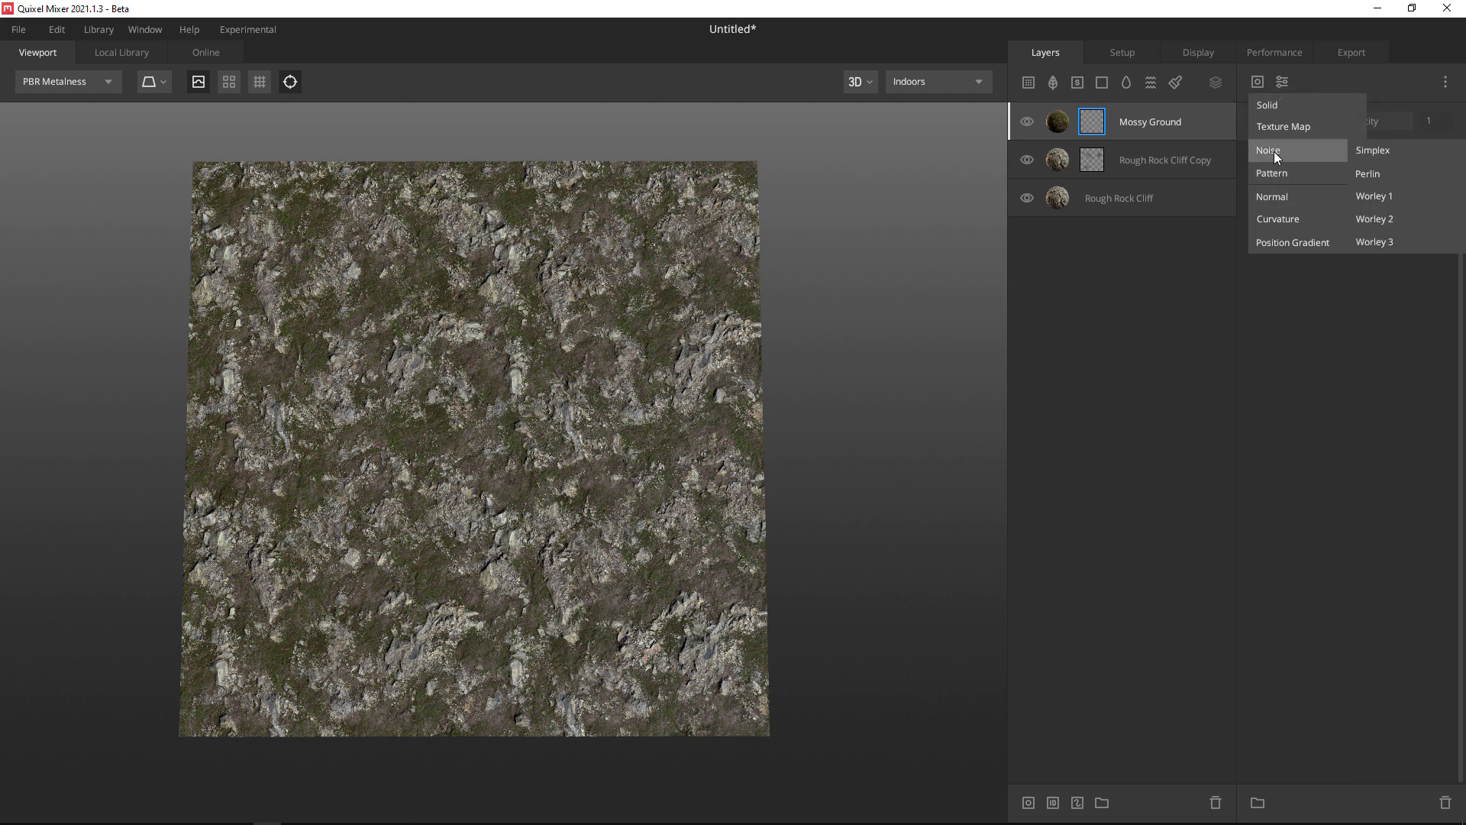
pyautogui.click(1379, 174)
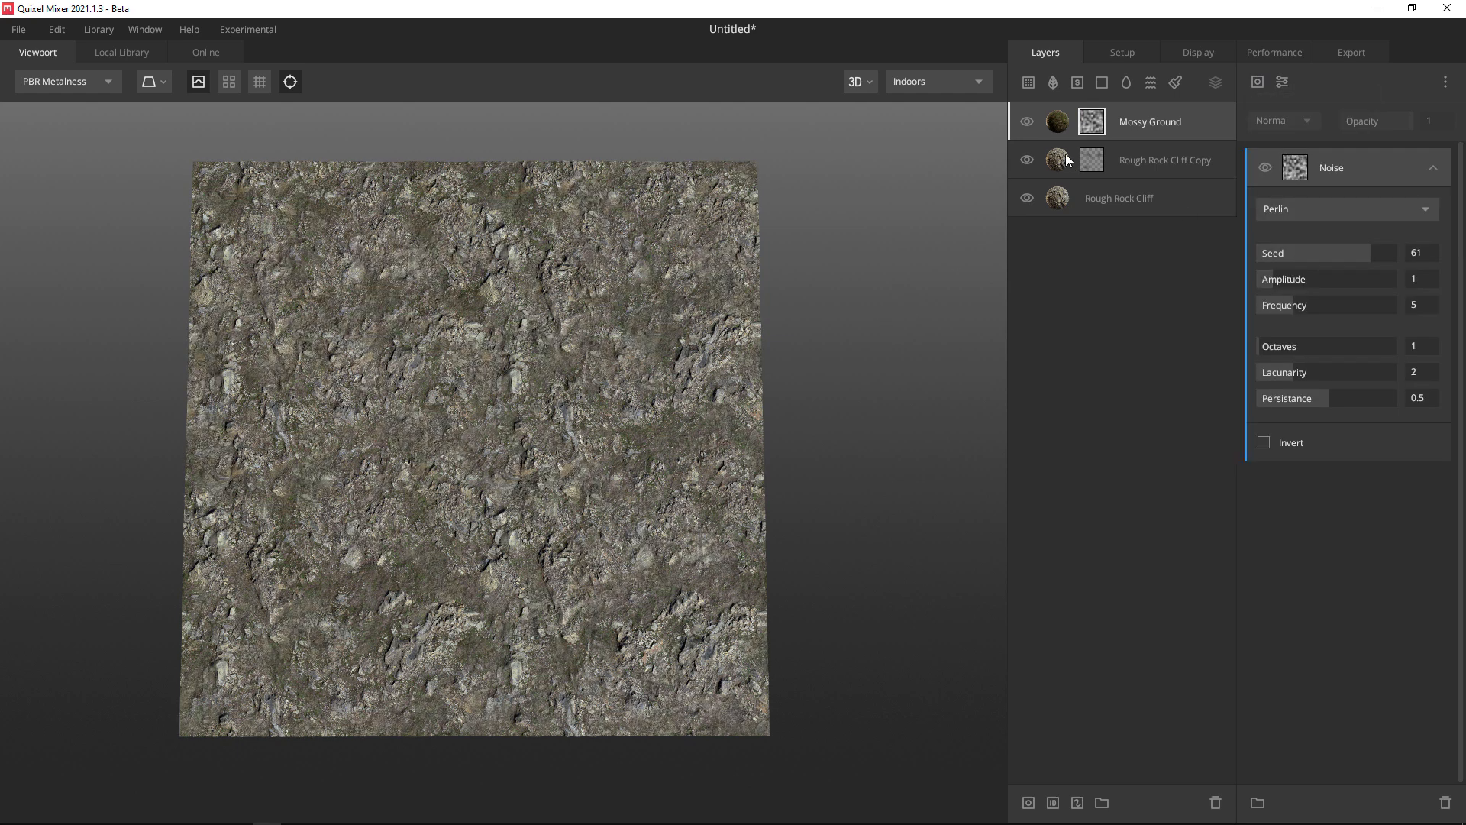
# Display only the layer mask, turn off Mossy Ground's height blending, and select its noise mask.
pyautogui.press('m')
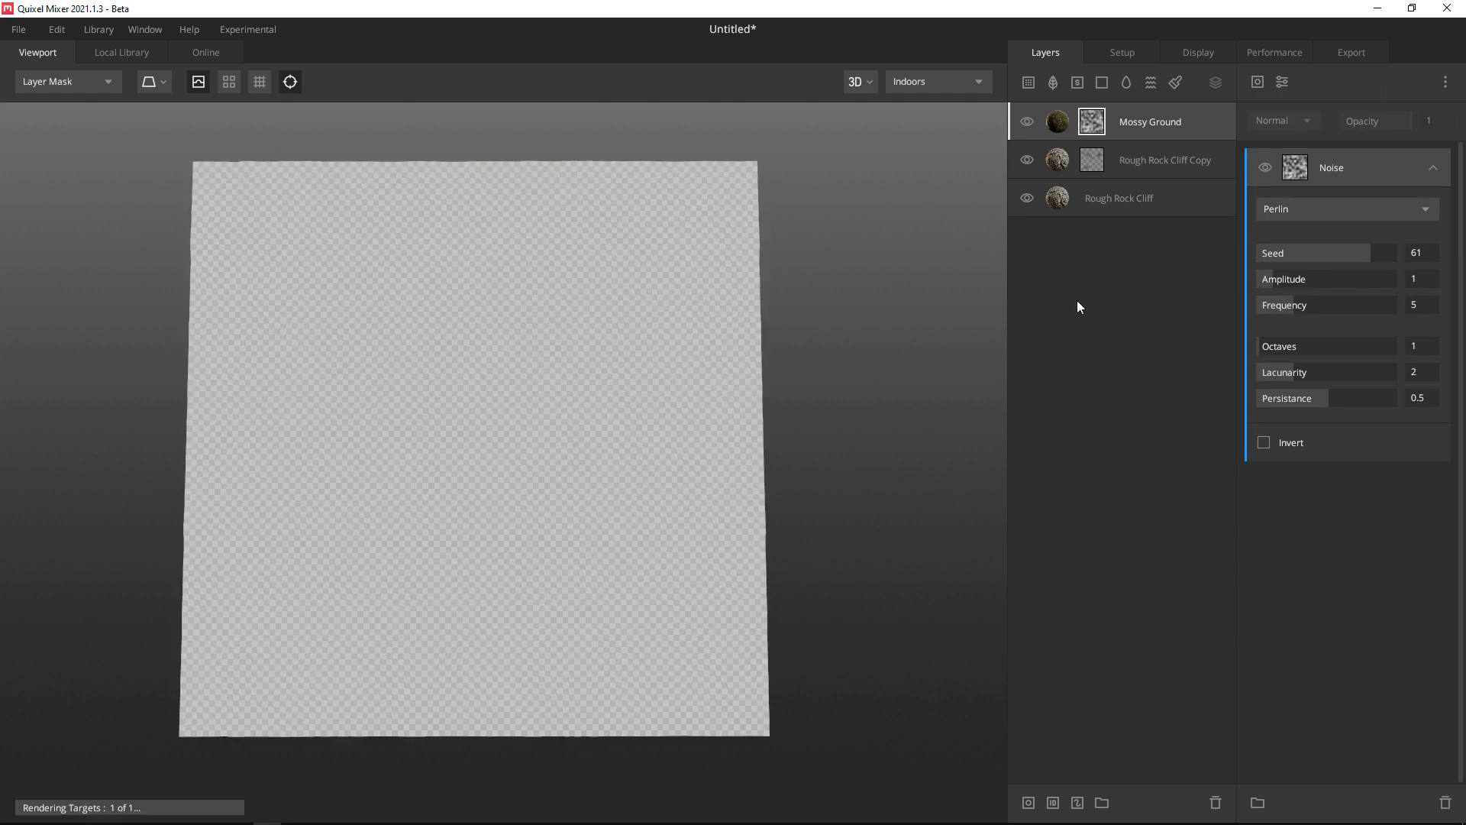
pyautogui.click(1063, 122)
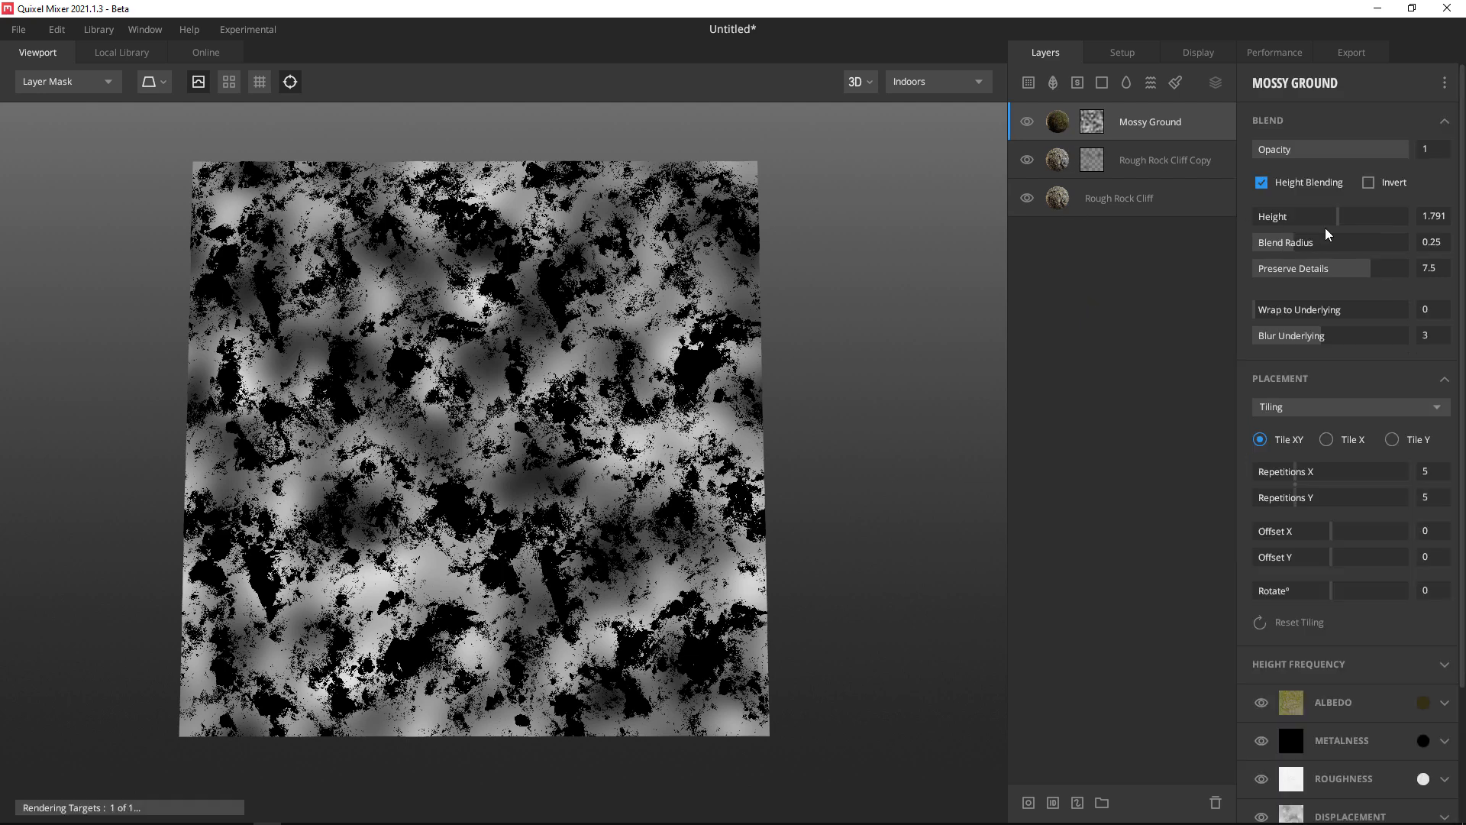
pyautogui.click(1261, 182)
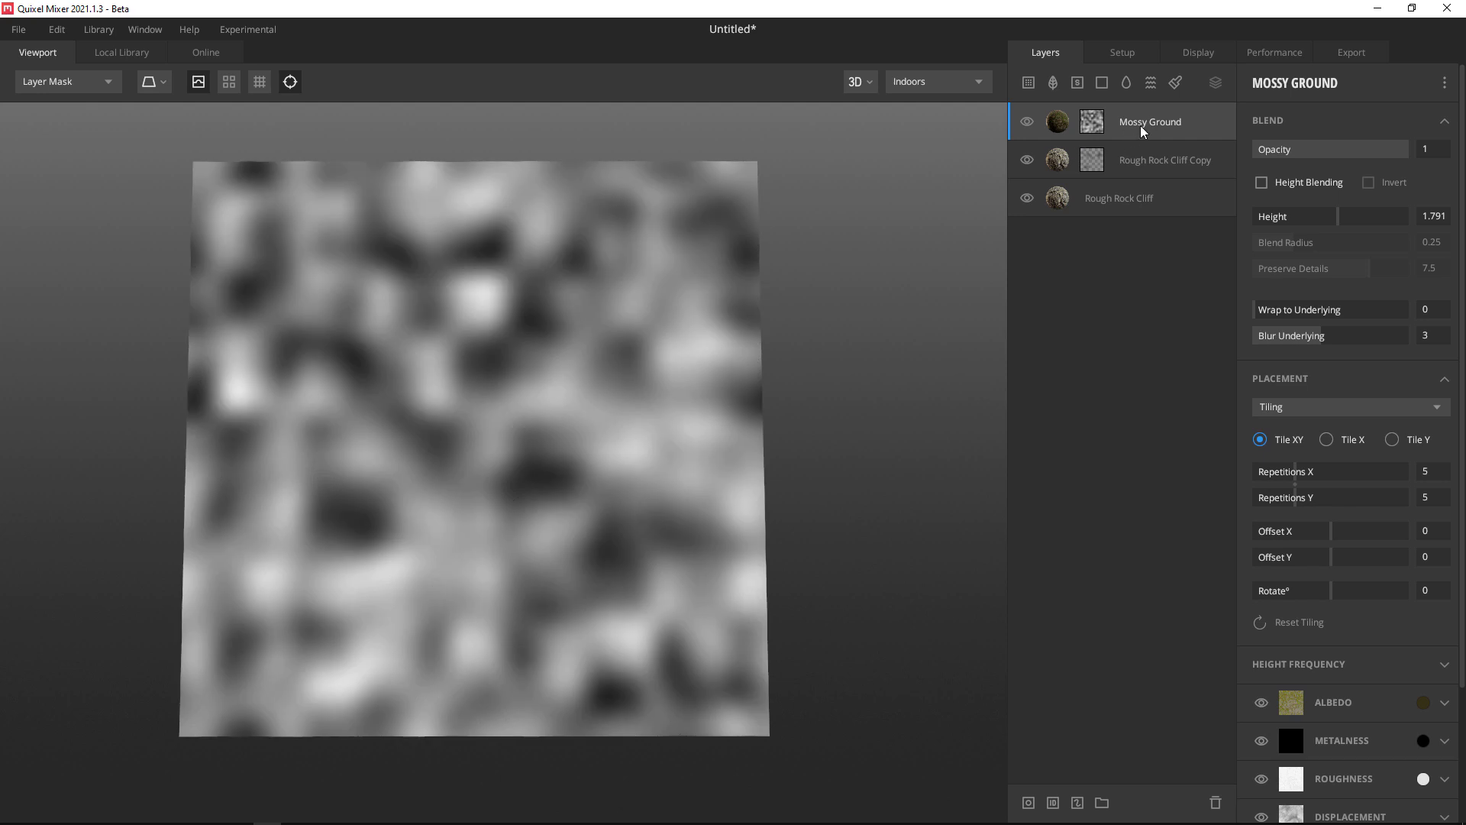
pyautogui.click(1092, 121)
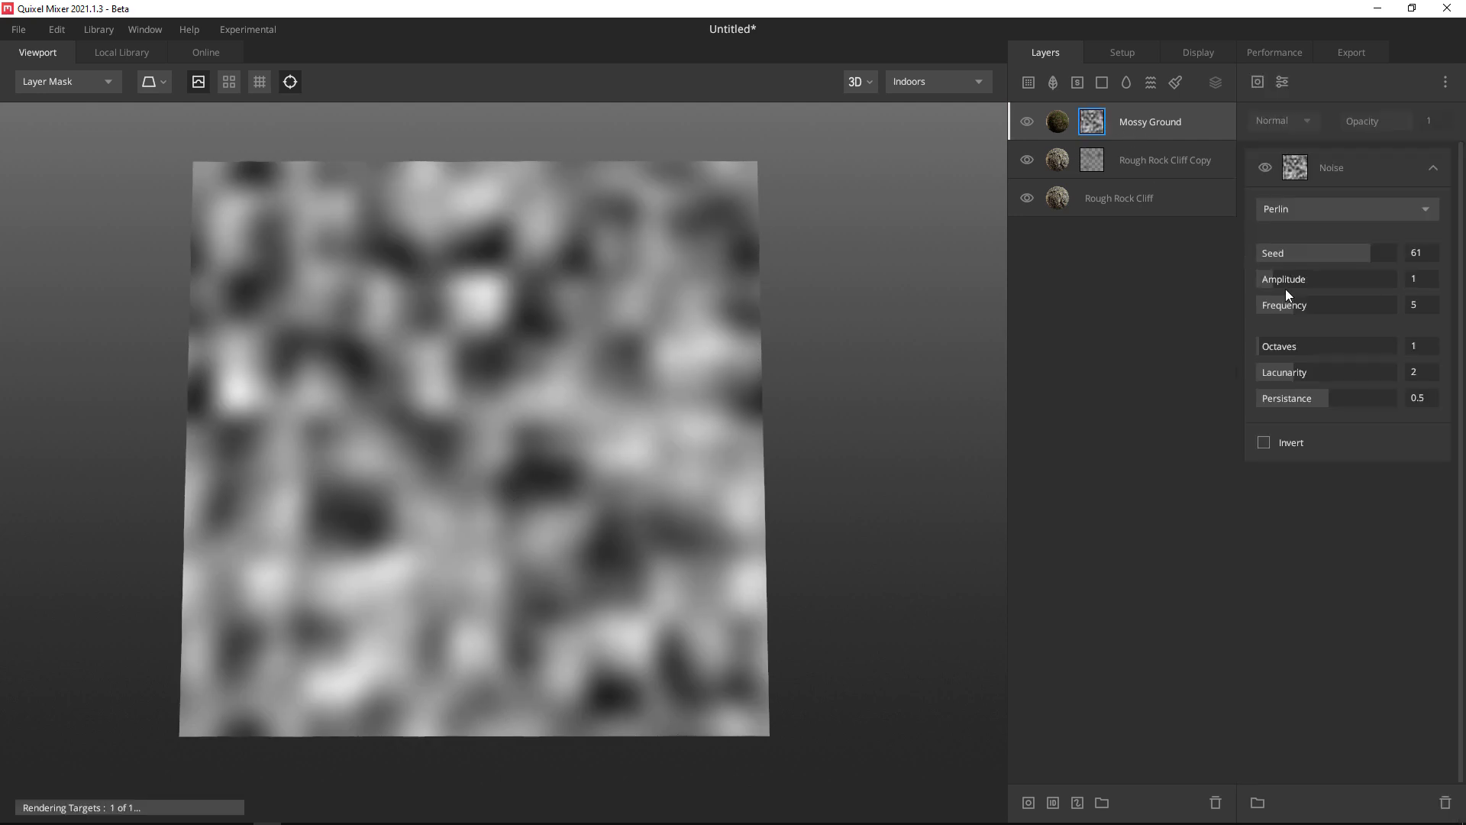
# Set the Perlin noise to amplitude 1.326, frequency 2.541, octaves 8, lacunarity 2.583 and persistence 0.74.
pyautogui.click(1308, 348)
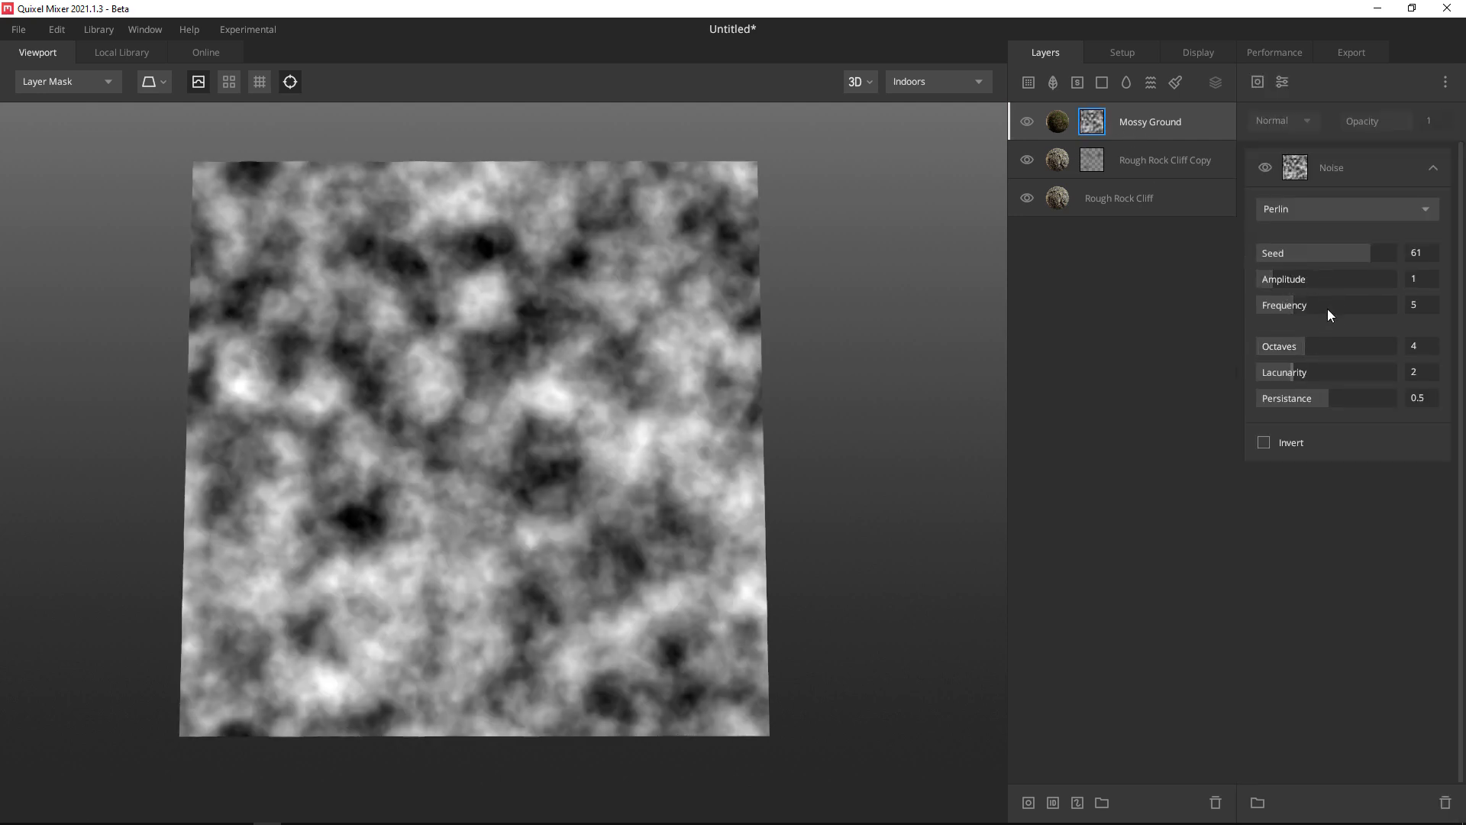
pyautogui.moveTo(1298, 282); pyautogui.dragTo(1276, 303)
pyautogui.click(1317, 303)
pyautogui.click(1354, 396)
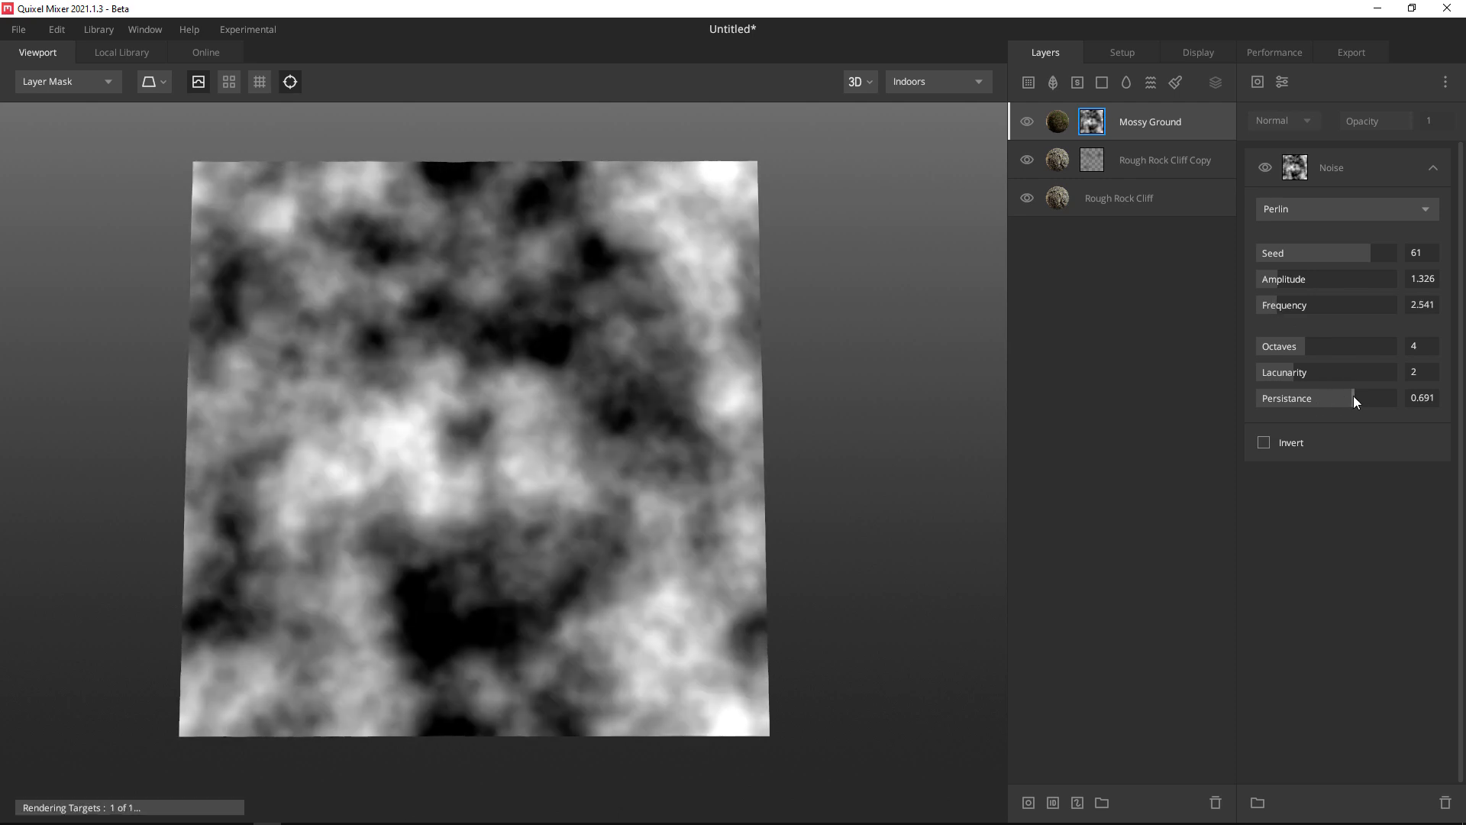
pyautogui.click(1360, 397)
pyautogui.click(1365, 372)
pyautogui.click(1332, 371)
pyautogui.click(1367, 344)
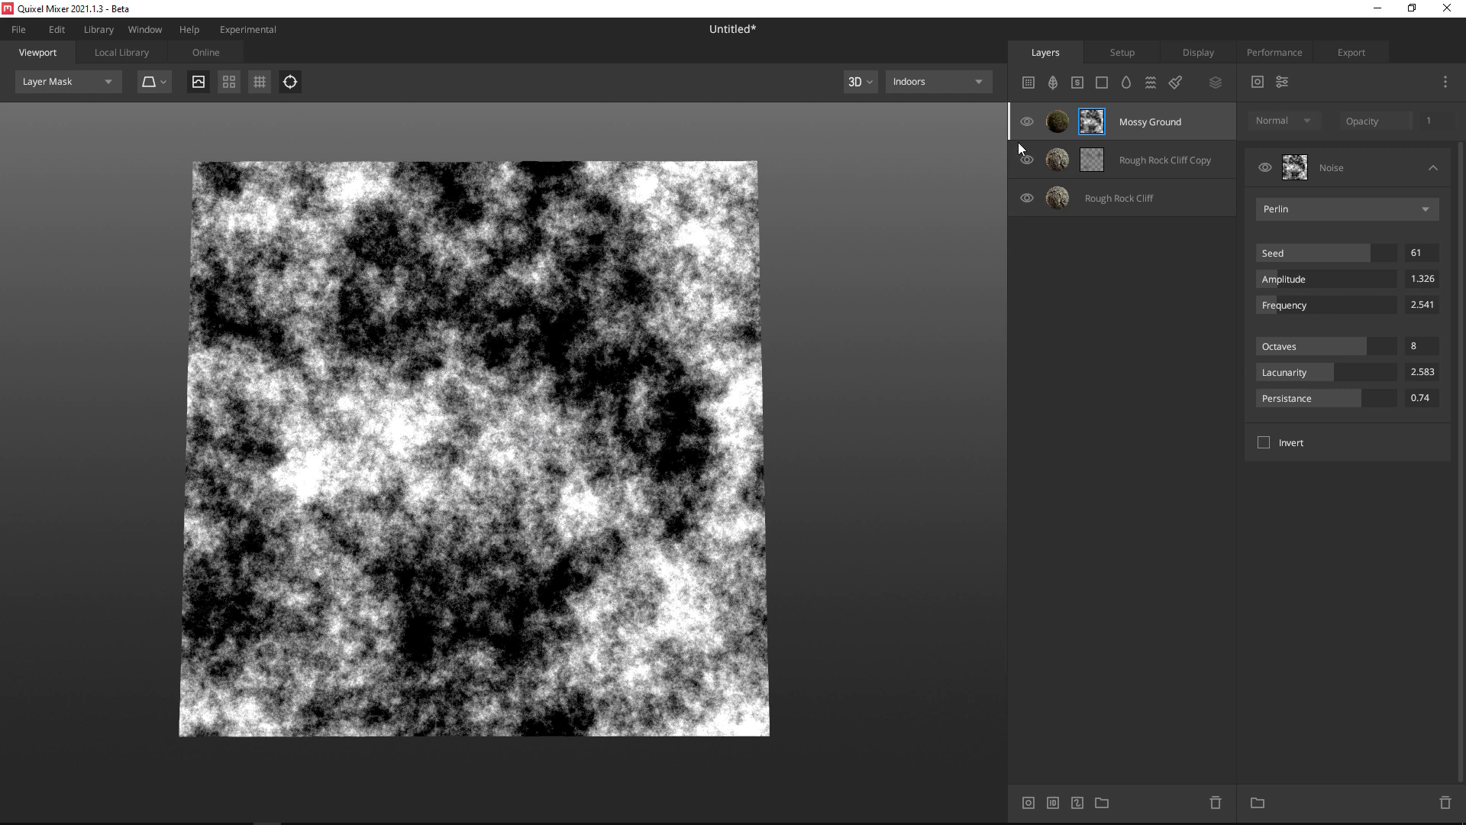
# Re-enable height blending on the Mossy Ground layer and display the material's albedo.
pyautogui.click(1062, 127)
pyautogui.click(1262, 182)
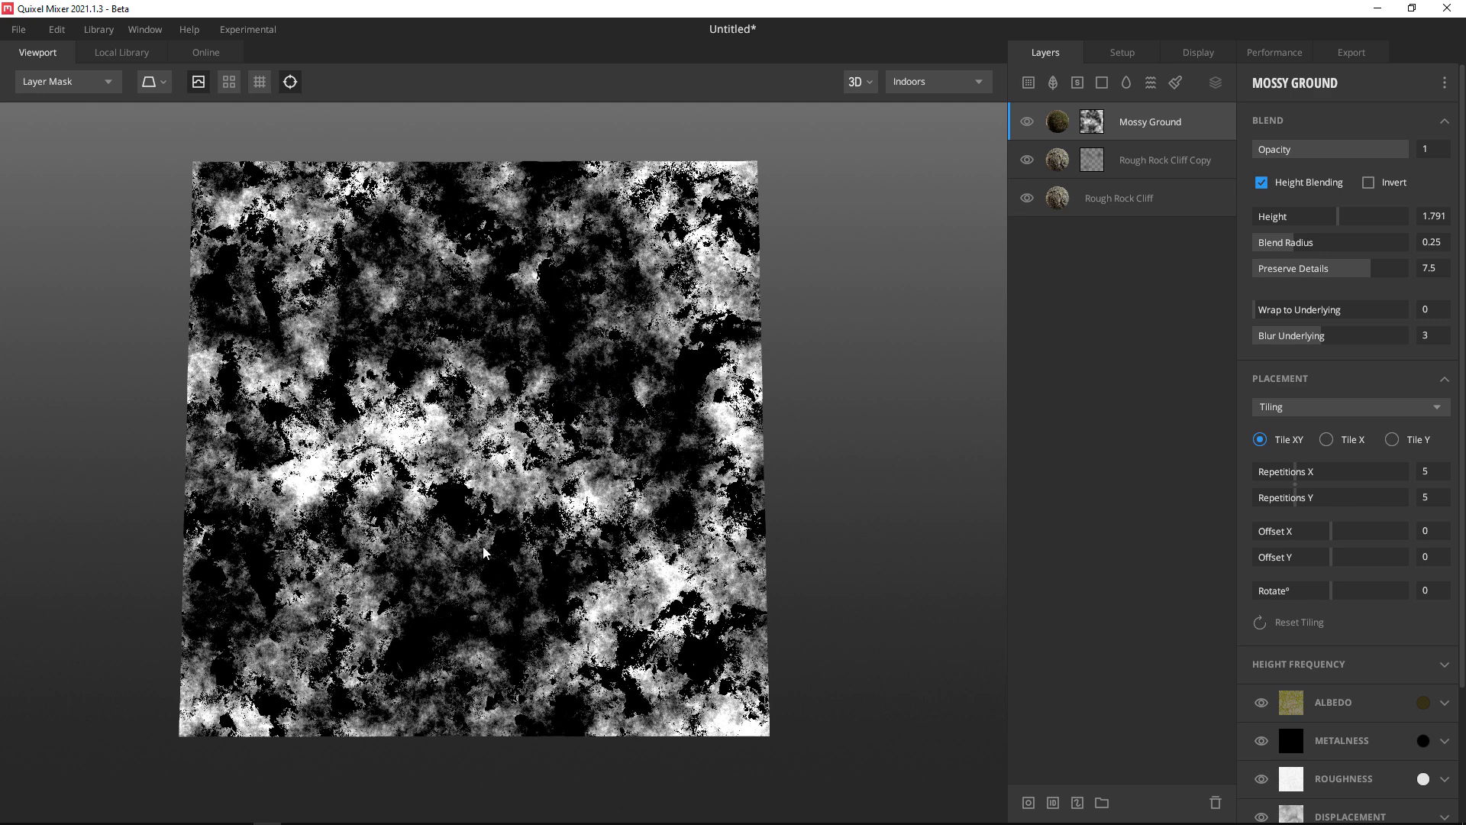
pyautogui.press('c')
# Adjust Mossy Ground's noise mask to amplitude 0.829, frequency 3.757, lacunarity 2.296 and persistence 0.309.
pyautogui.click(1091, 124)
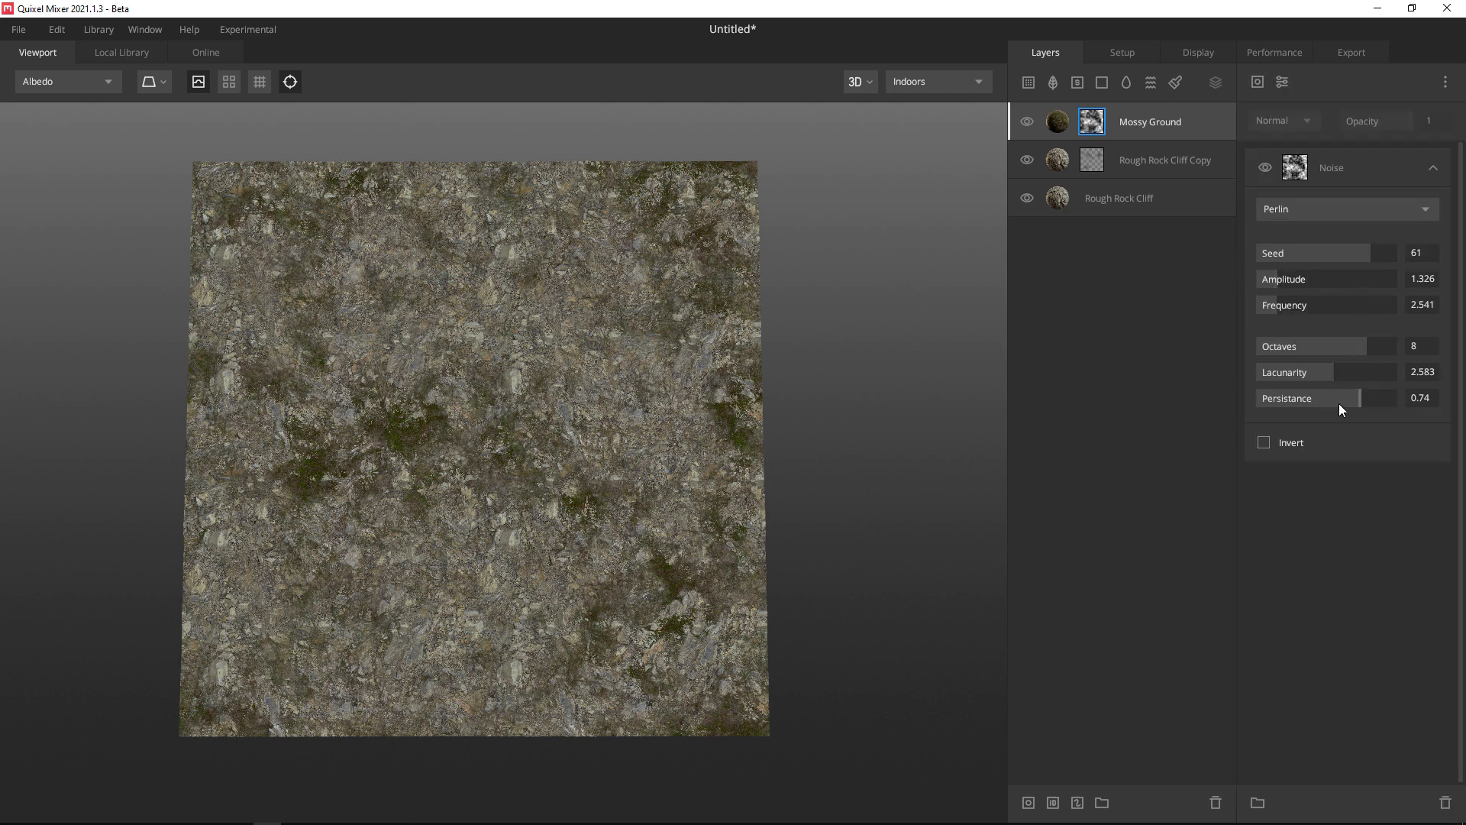
pyautogui.moveTo(1333, 402); pyautogui.dragTo(1312, 371)
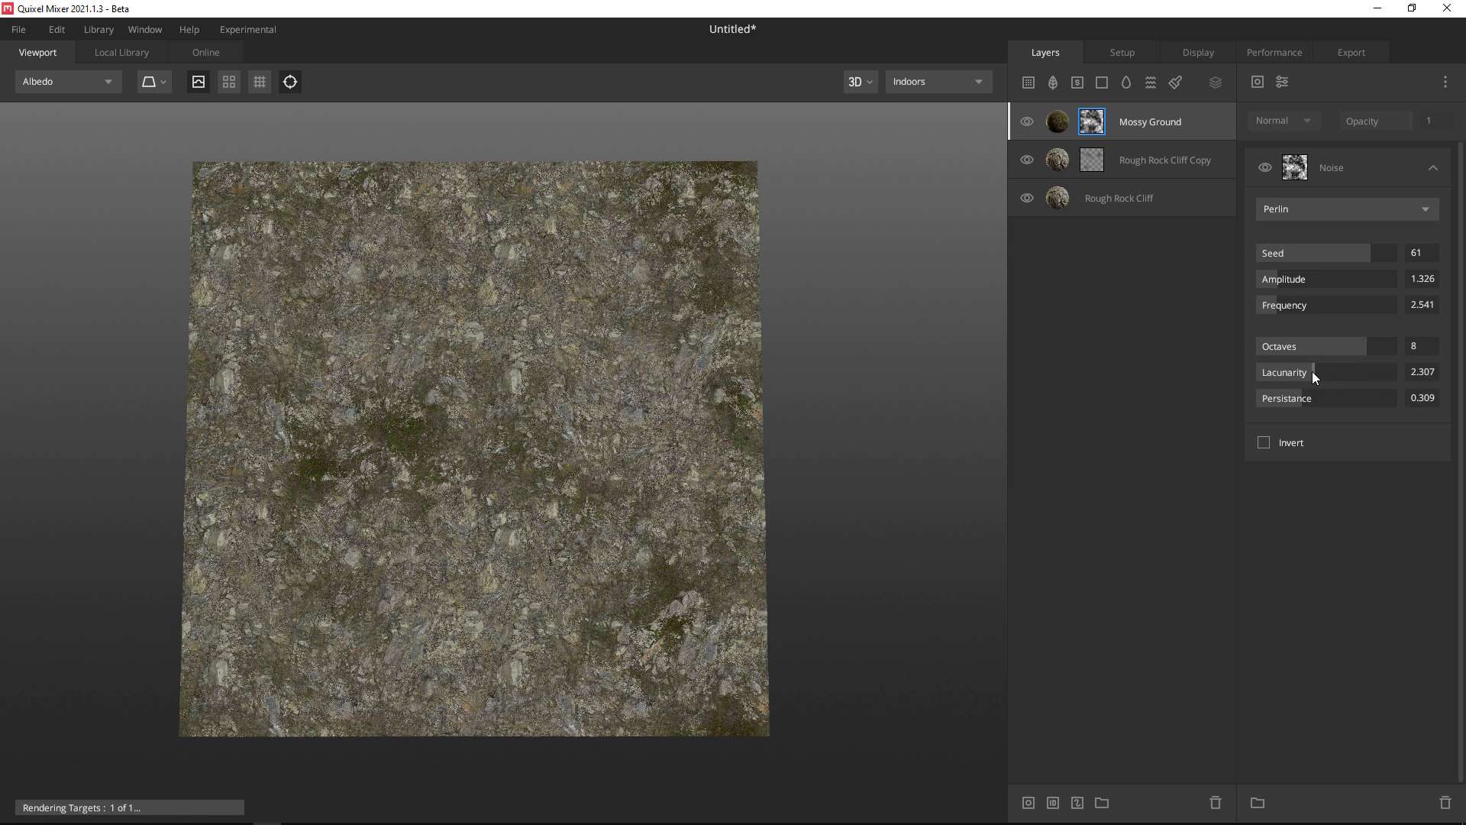
pyautogui.moveTo(1285, 279); pyautogui.dragTo(1274, 319)
pyautogui.click(1285, 308)
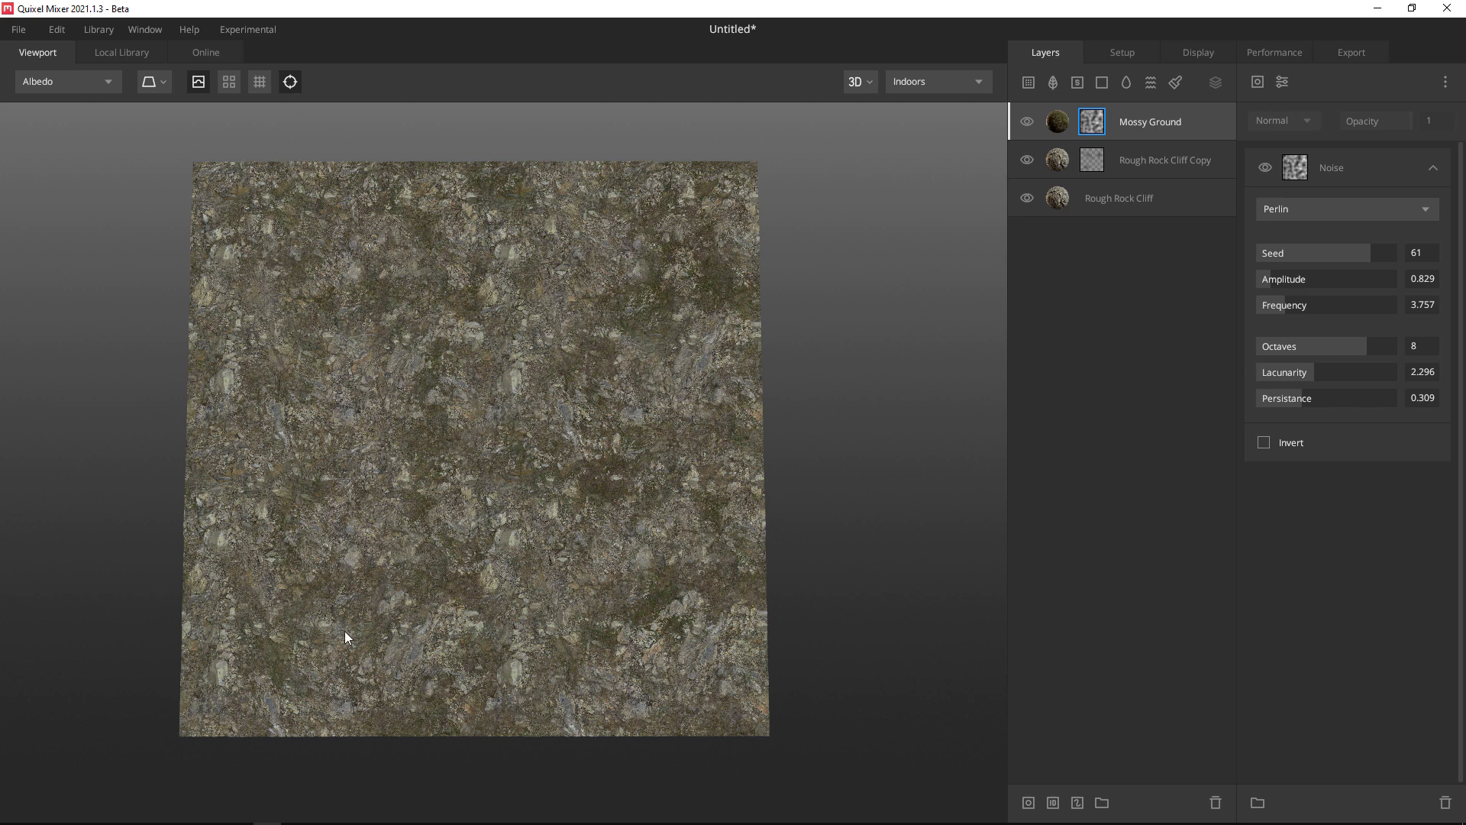
# Add the Salt Covered Rocky Ground surface from the local library as a new layer.
pyautogui.click(111, 49)
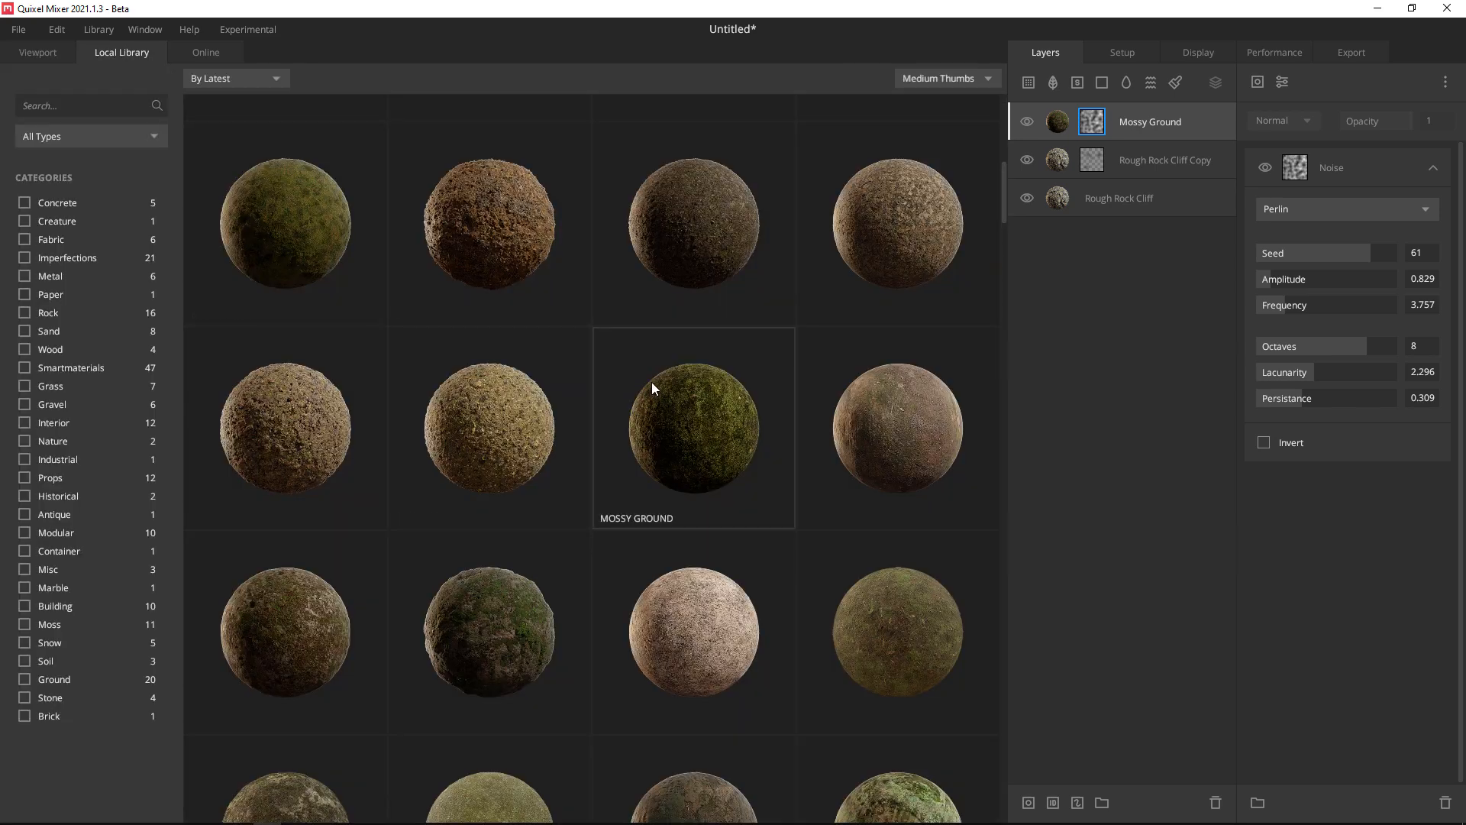
pyautogui.scroll(-1, 702, 458)
pyautogui.scroll(3, 725, 521)
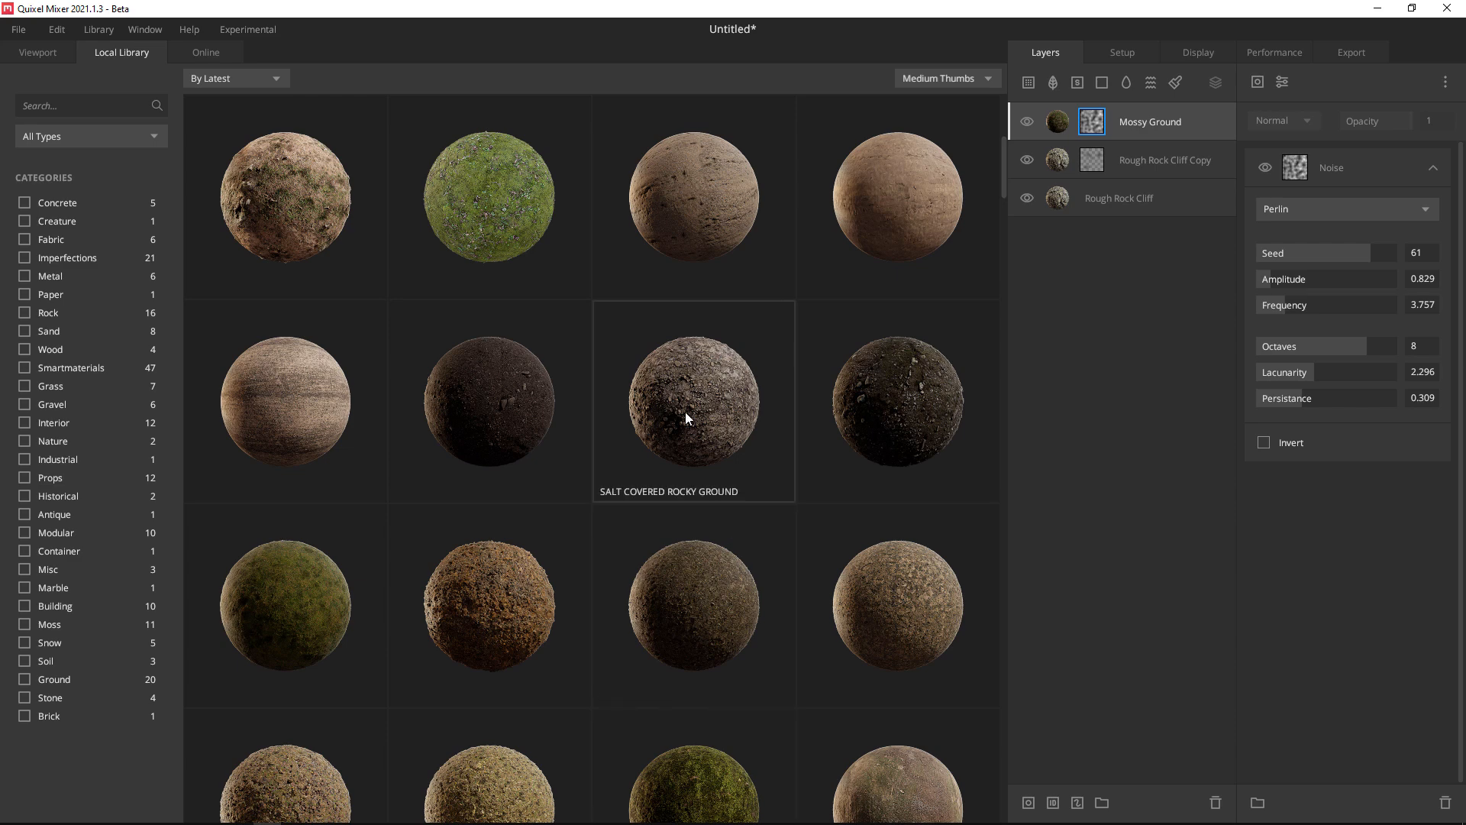
pyautogui.click(685, 438)
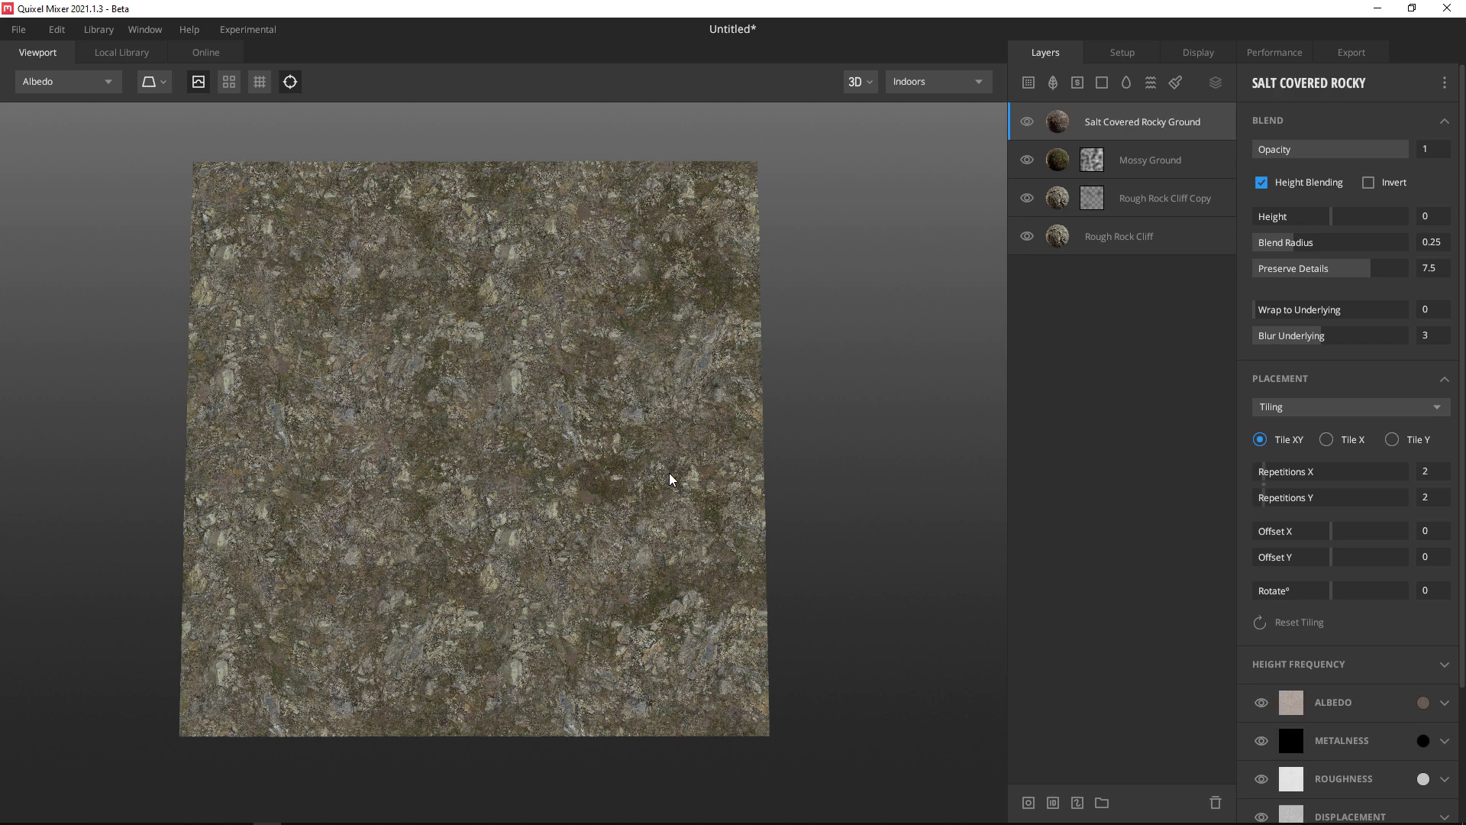
# Set the Salt Covered Rocky Ground layer's height to about 3.98 and move it directly beneath Mossy Ground.
pyautogui.click(1334, 210)
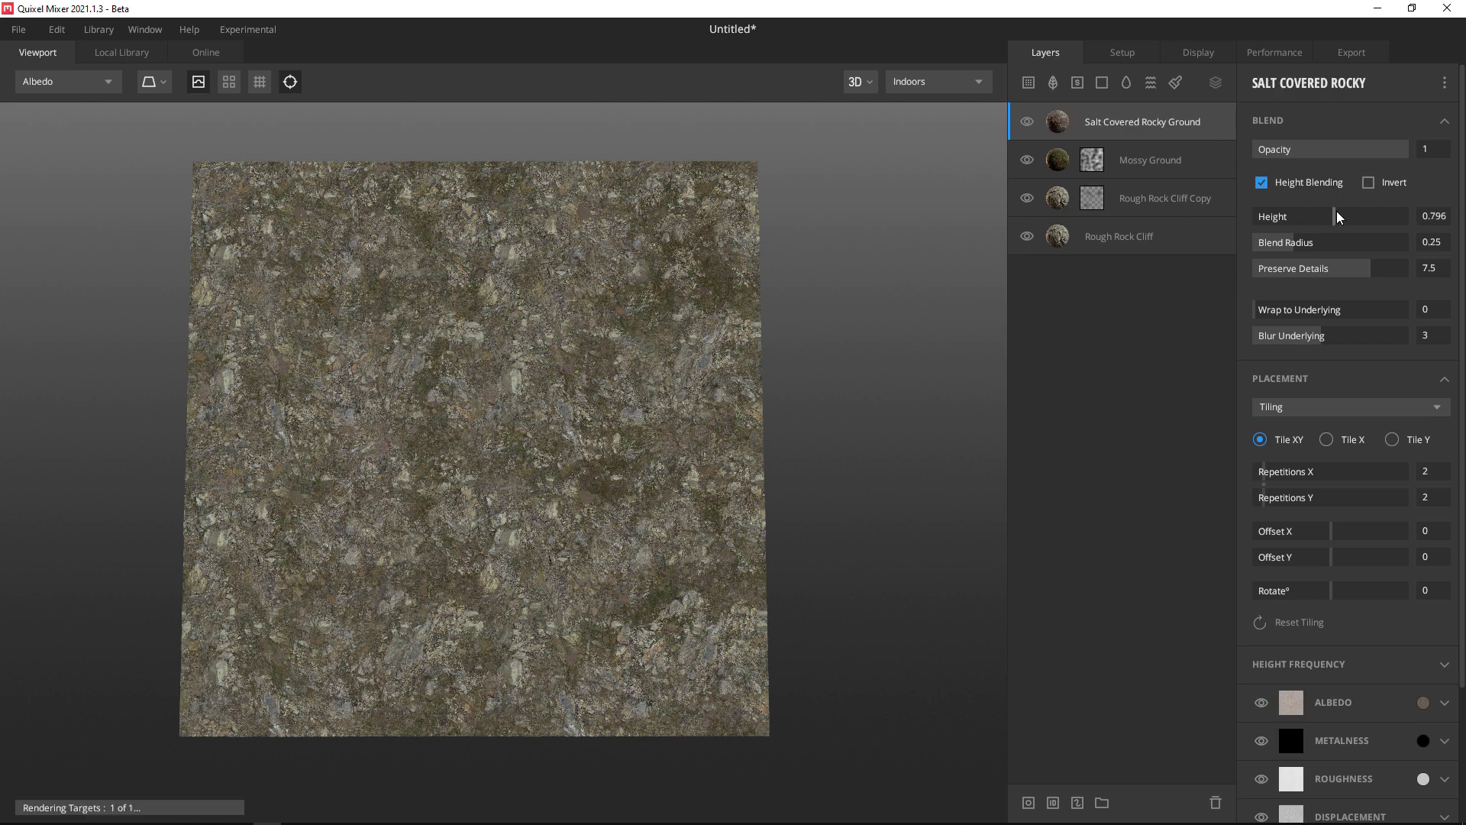
pyautogui.moveTo(1345, 211); pyautogui.dragTo(1350, 211)
pyautogui.moveTo(1116, 127); pyautogui.dragTo(1139, 171)
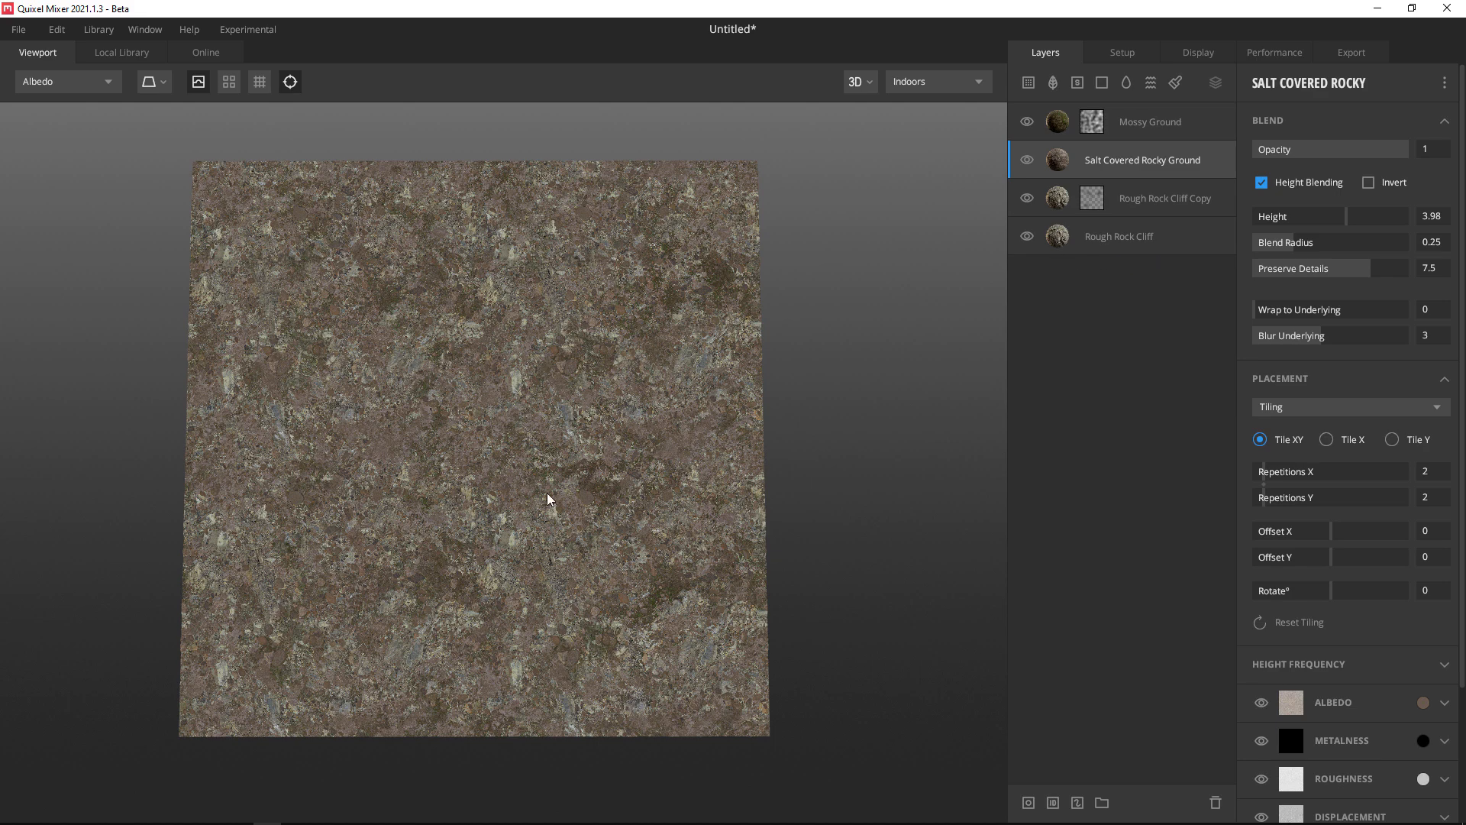
pyautogui.scroll(5, 461, 477)
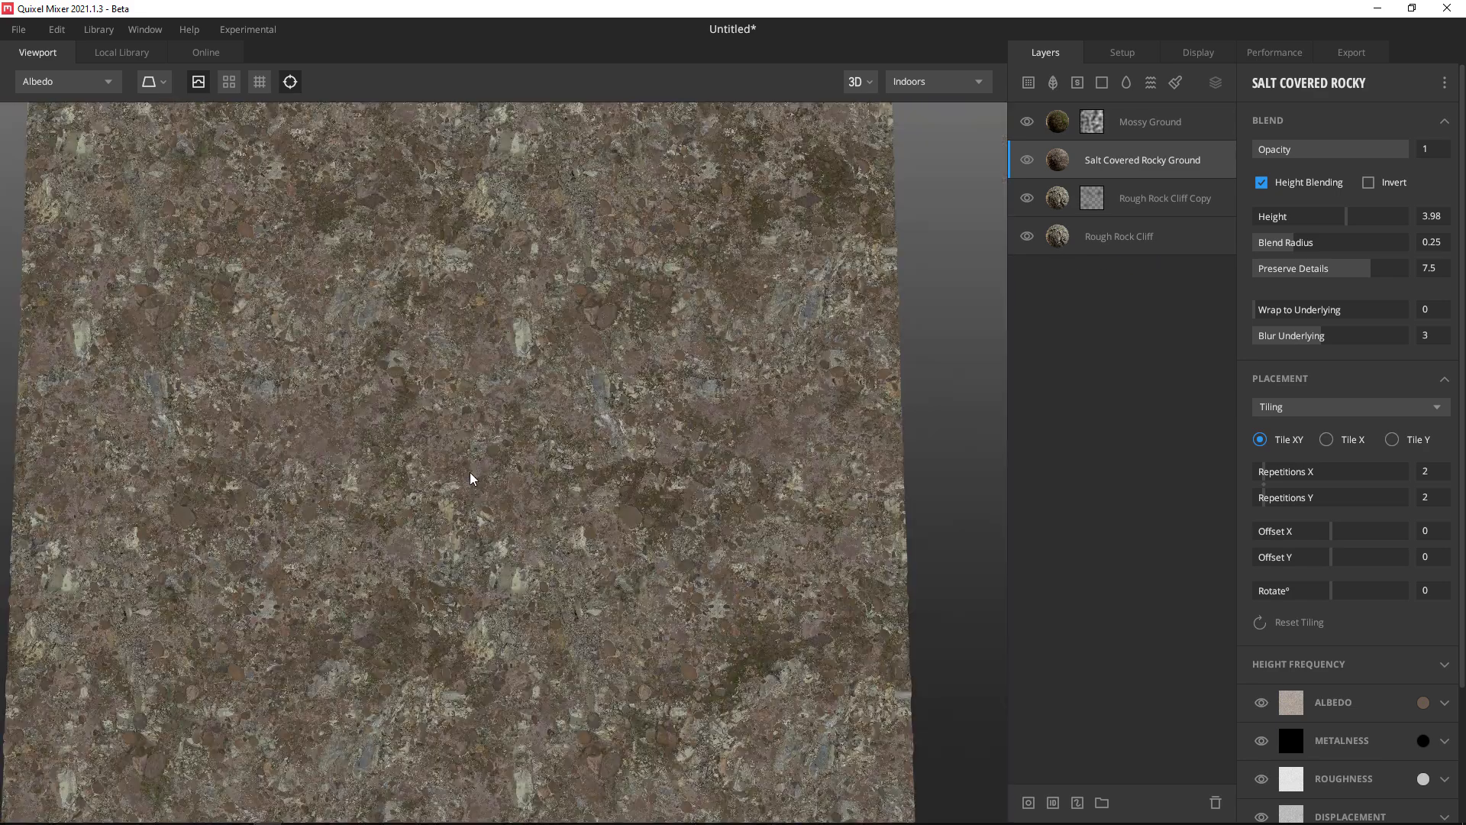
pyautogui.scroll(-5, 470, 478)
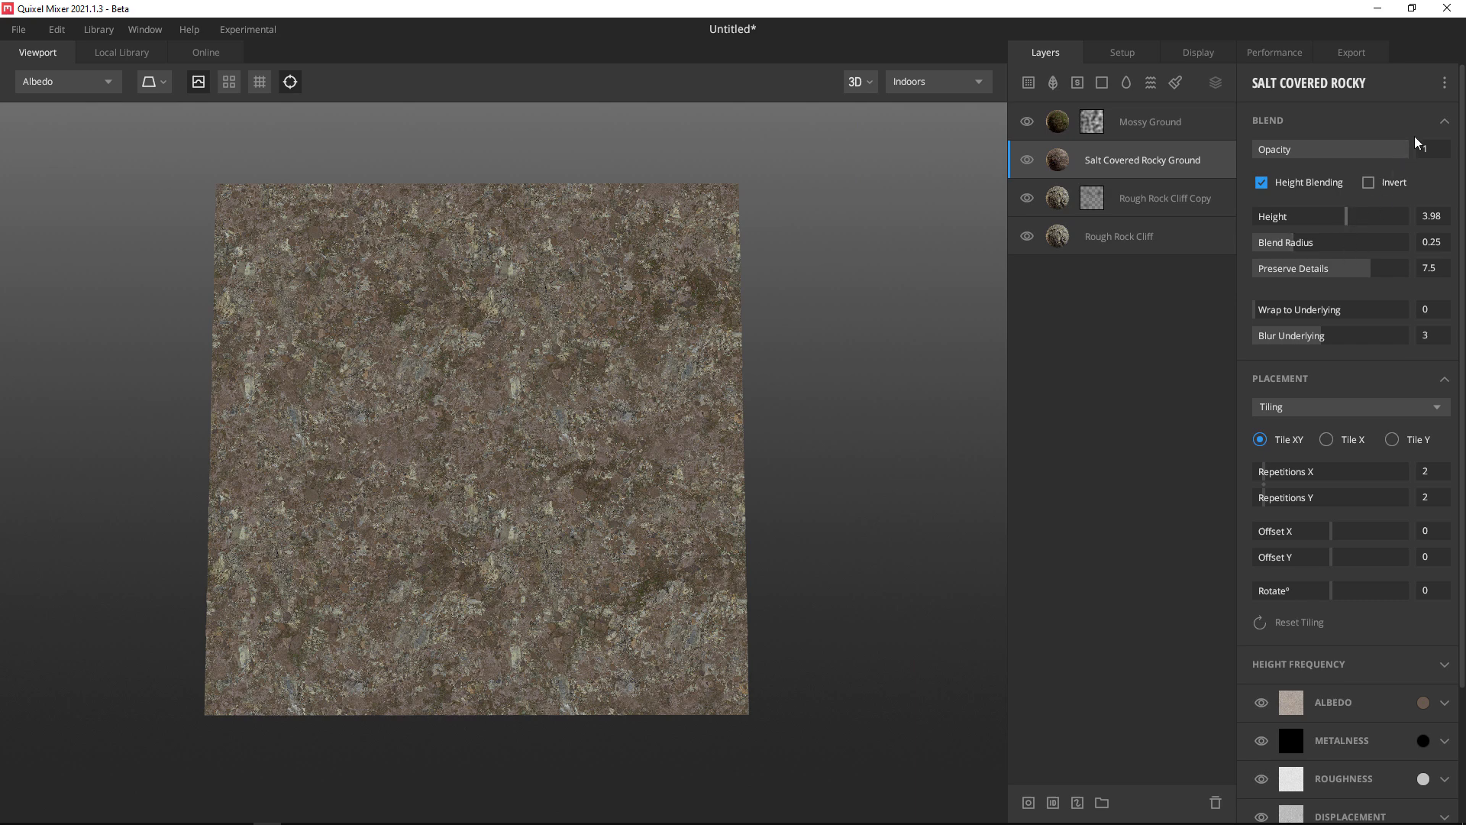
# Reduce the Salt Covered Rocky Ground layer's opacity to about 0.816 and its height to about 2.189.
pyautogui.moveTo(1390, 150); pyautogui.dragTo(1379, 150)
pyautogui.moveTo(1347, 215); pyautogui.dragTo(1340, 212)
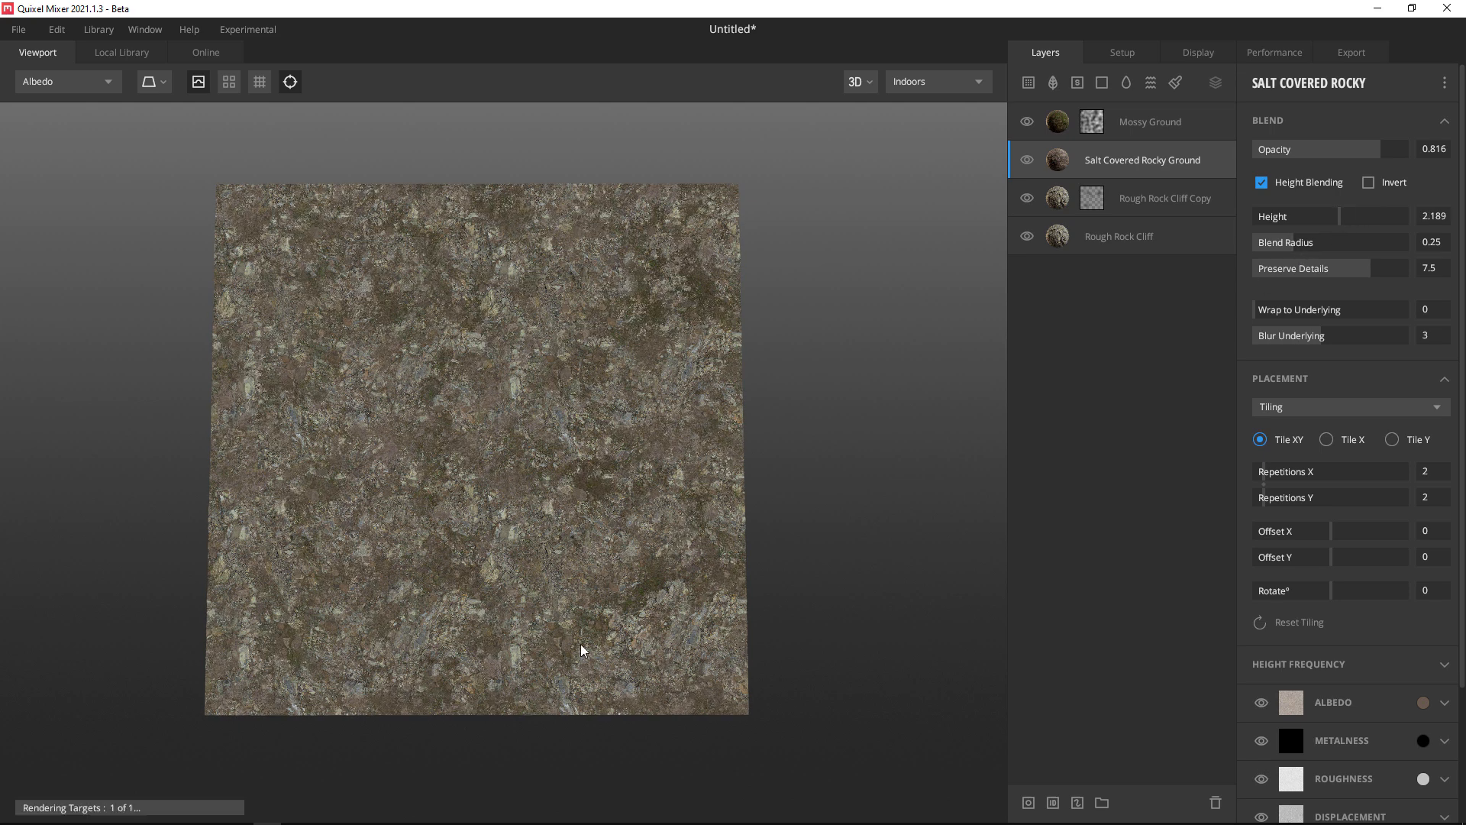
pyautogui.scroll(3, 525, 553)
pyautogui.scroll(-4, 525, 553)
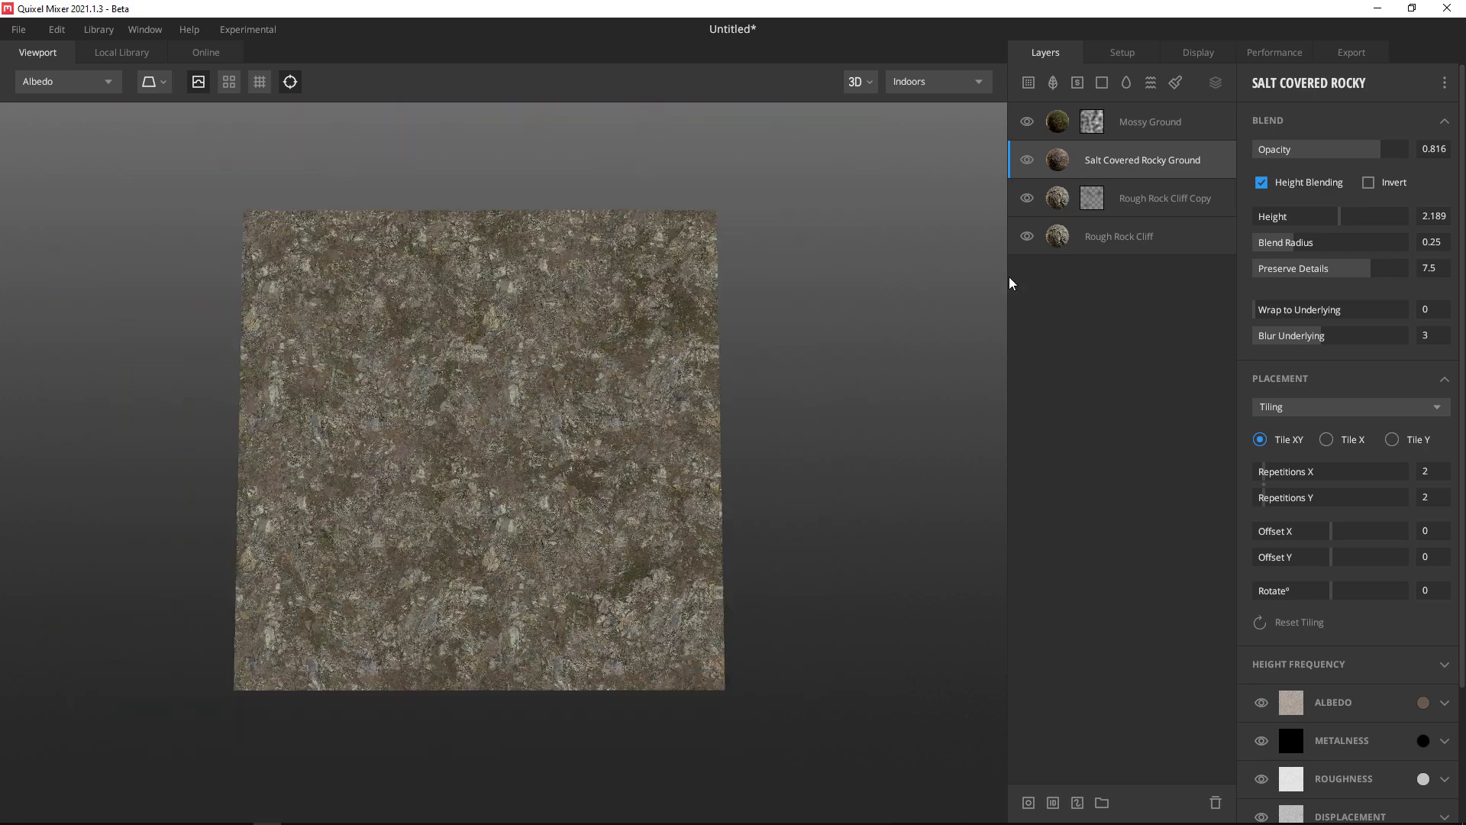
# Compare the material with the moss, salt ground and cliff copy layers hidden and shown, inspecting the PBR result near and far.
pyautogui.click(1026, 121)
pyautogui.click(1026, 200)
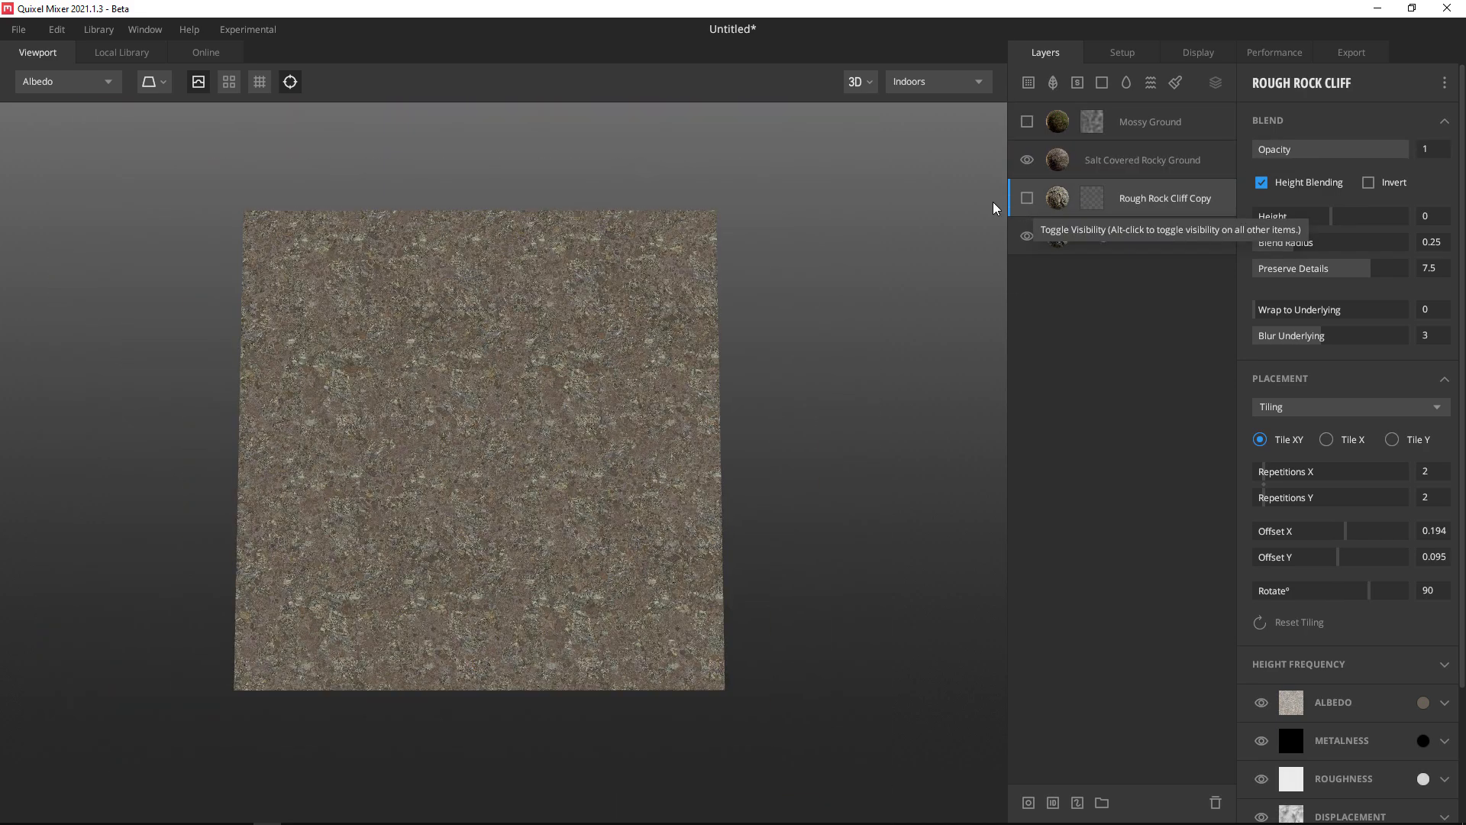
pyautogui.click(1026, 160)
pyautogui.click(1027, 198)
pyautogui.click(1024, 160)
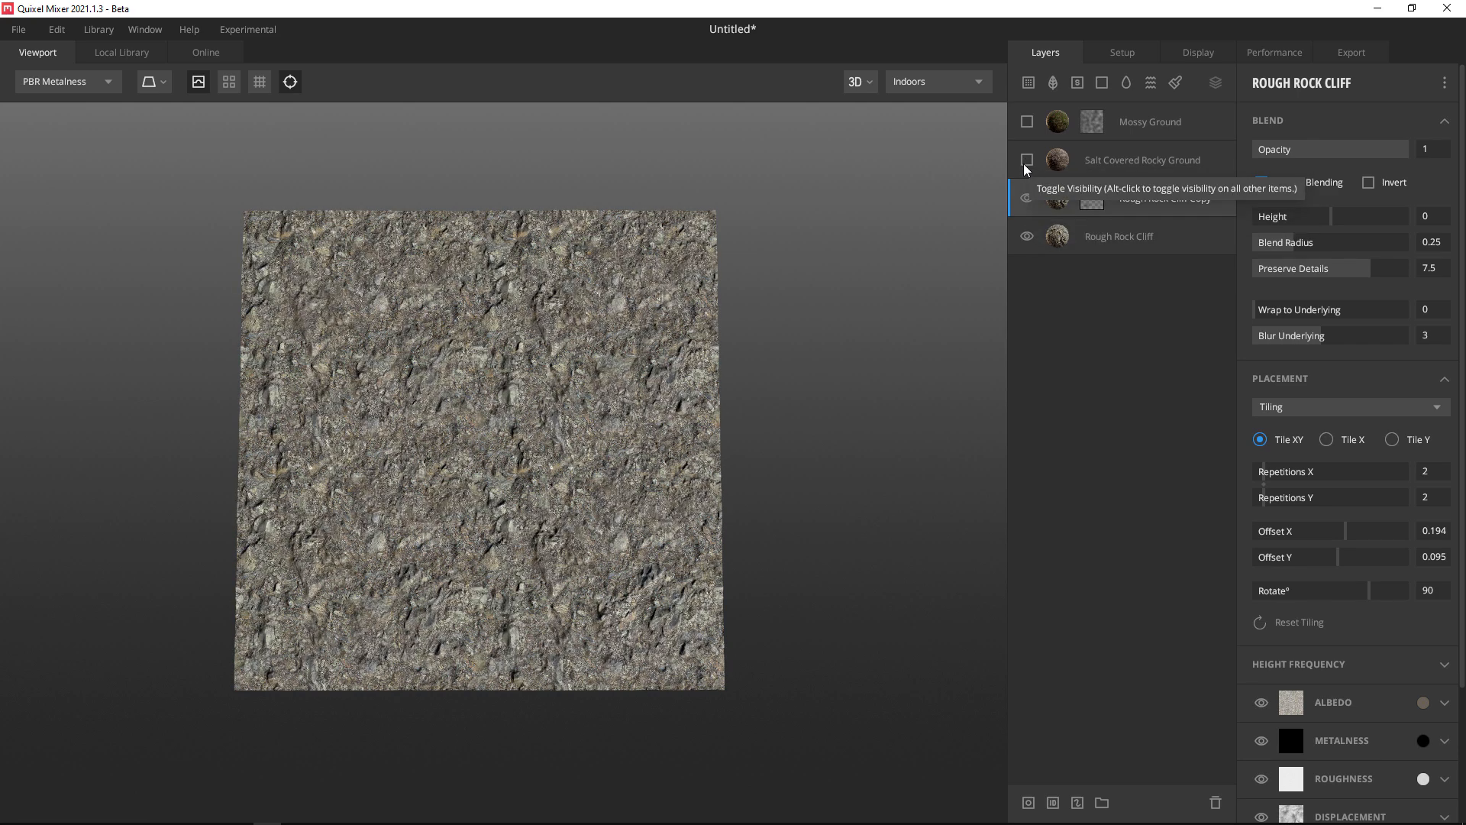
pyautogui.click(1027, 120)
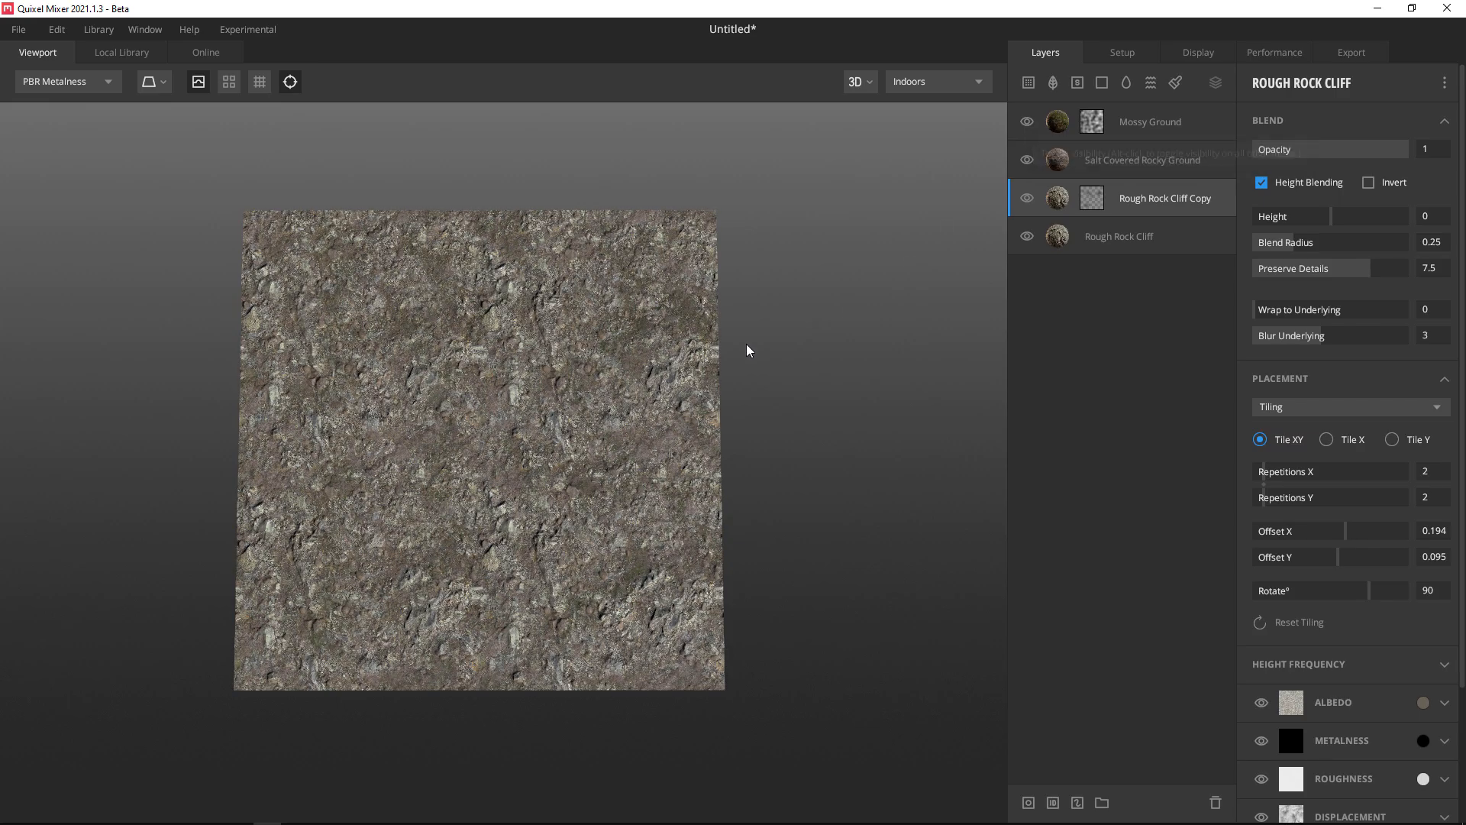
pyautogui.scroll(5, 497, 508)
pyautogui.scroll(-5, 496, 503)
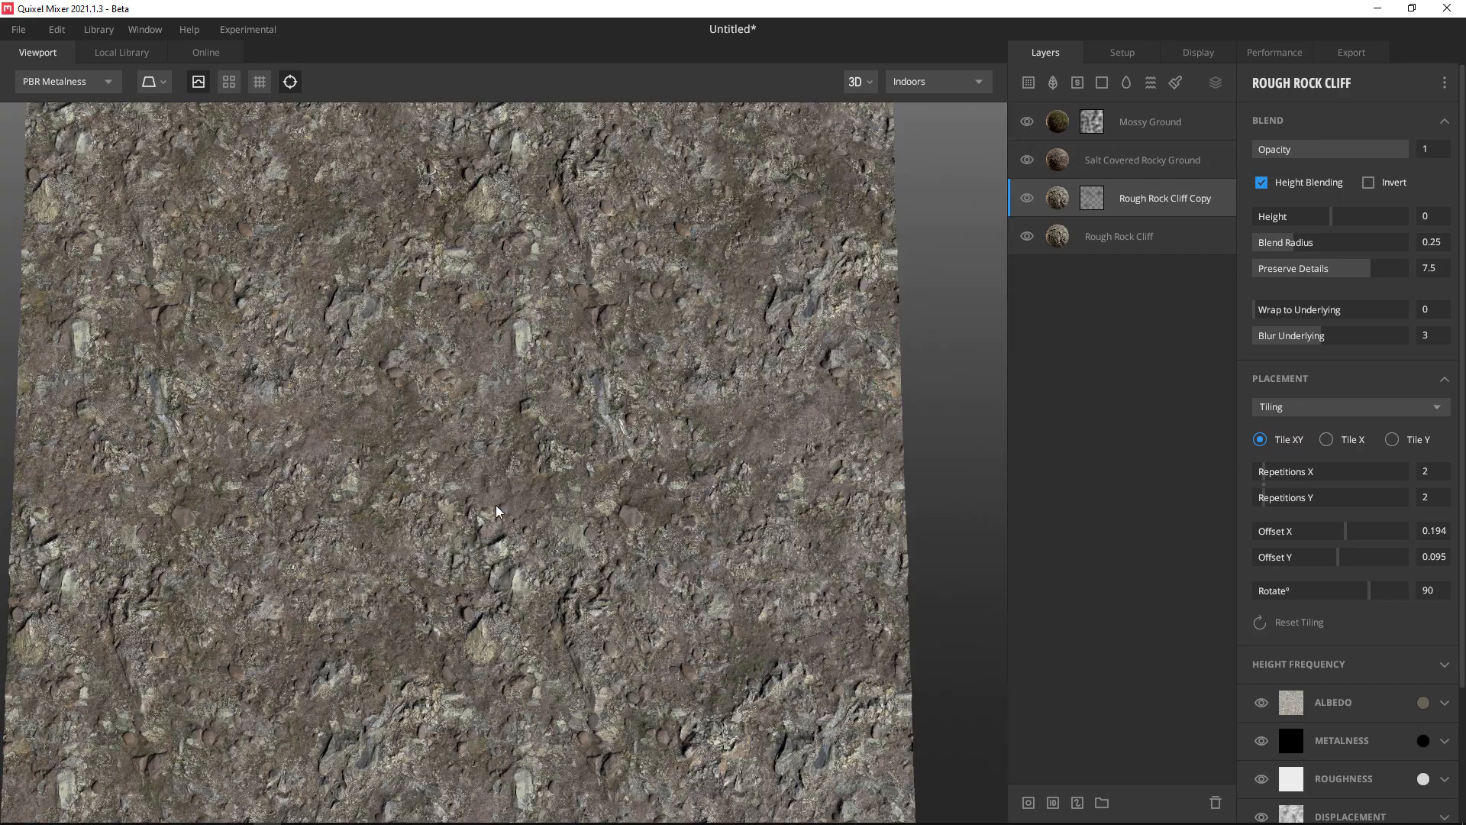
pyautogui.scroll(2, 483, 571)
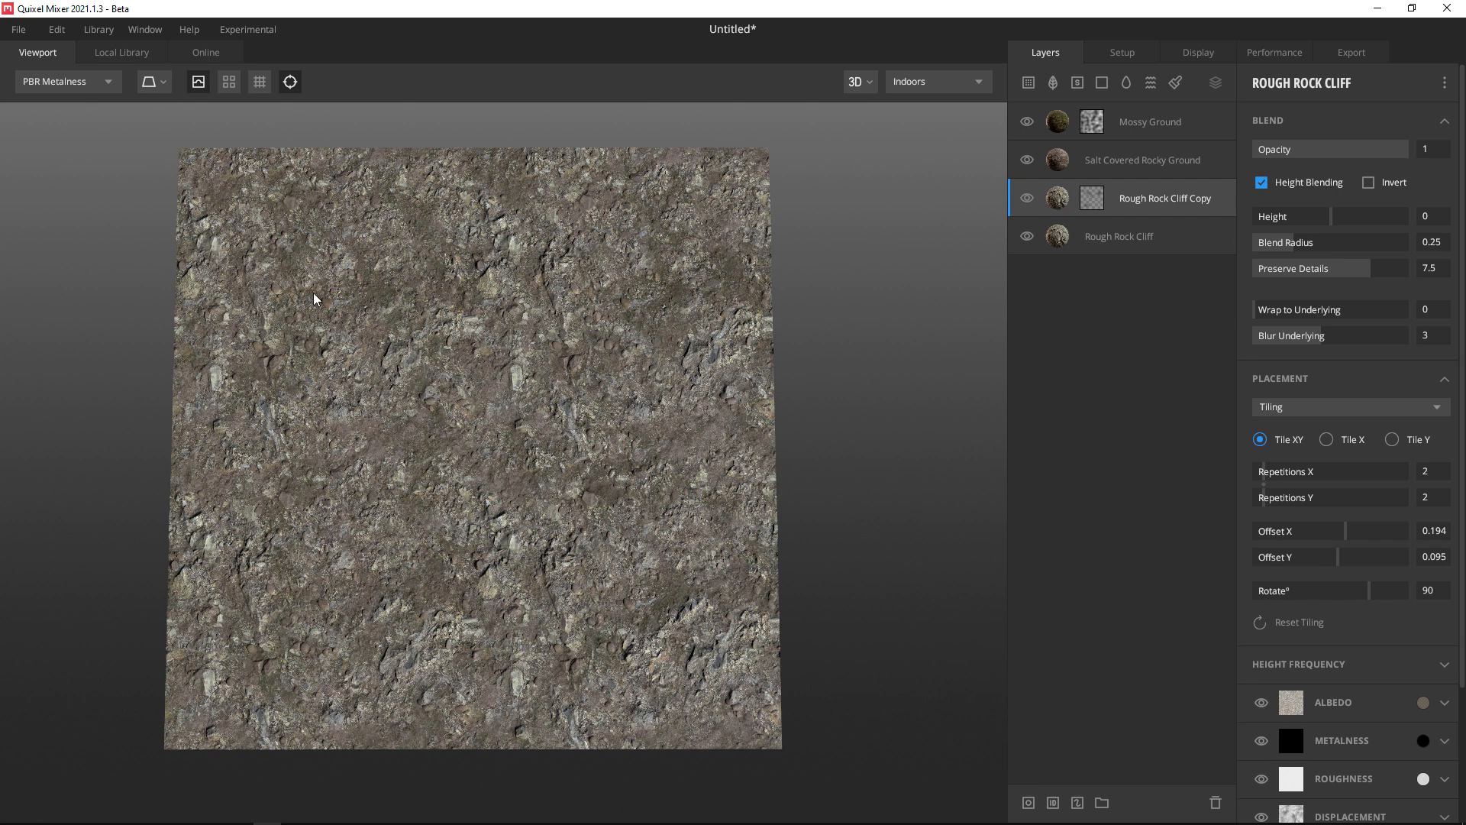
# Add the Hawaiian Lava Stone surface from the local library as a new layer above Rough Rock Cliff Copy.
pyautogui.click(102, 52)
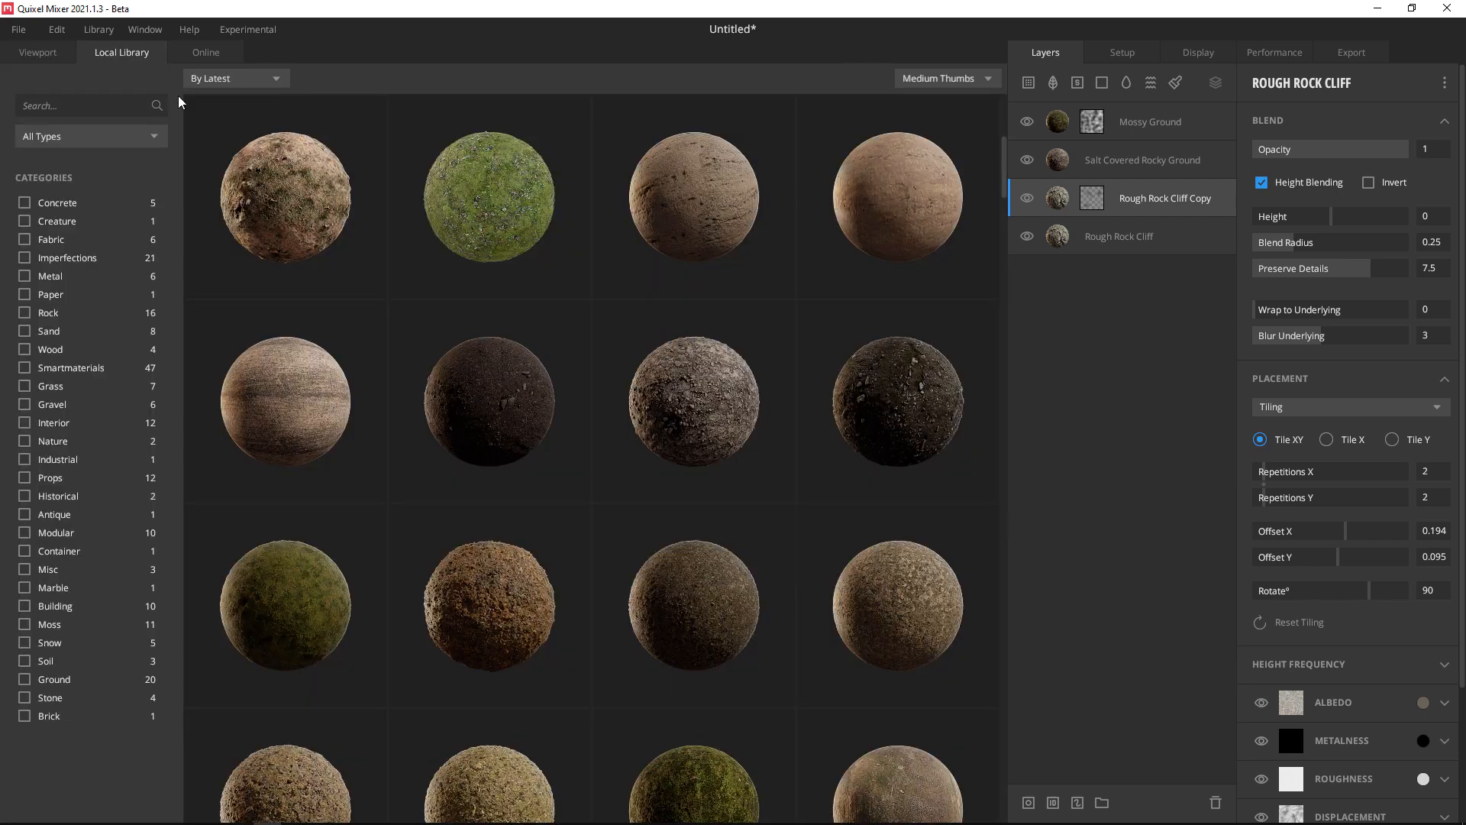
pyautogui.scroll(-2, 510, 394)
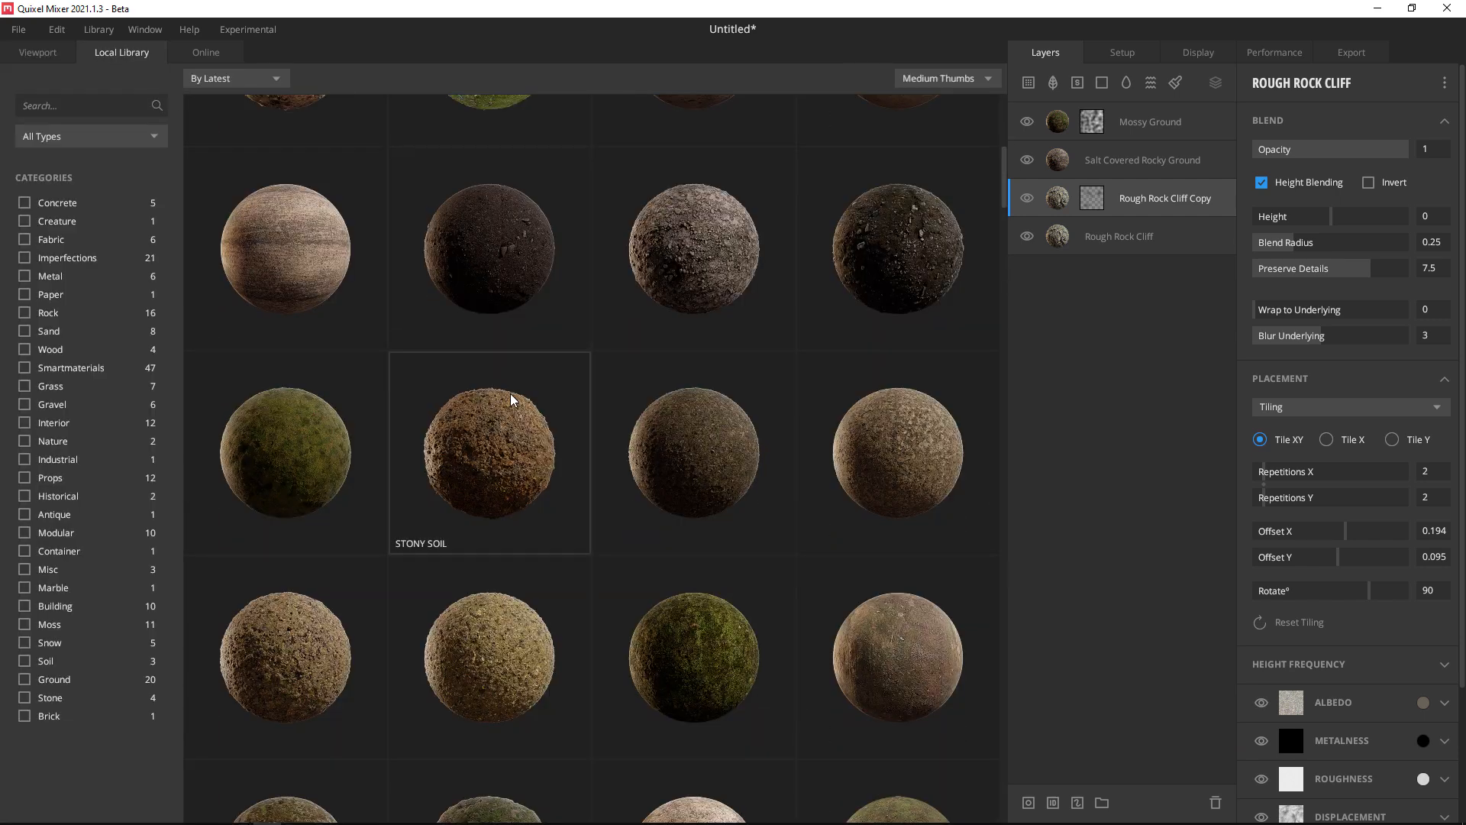
pyautogui.scroll(-3, 652, 365)
pyautogui.scroll(-2, 649, 393)
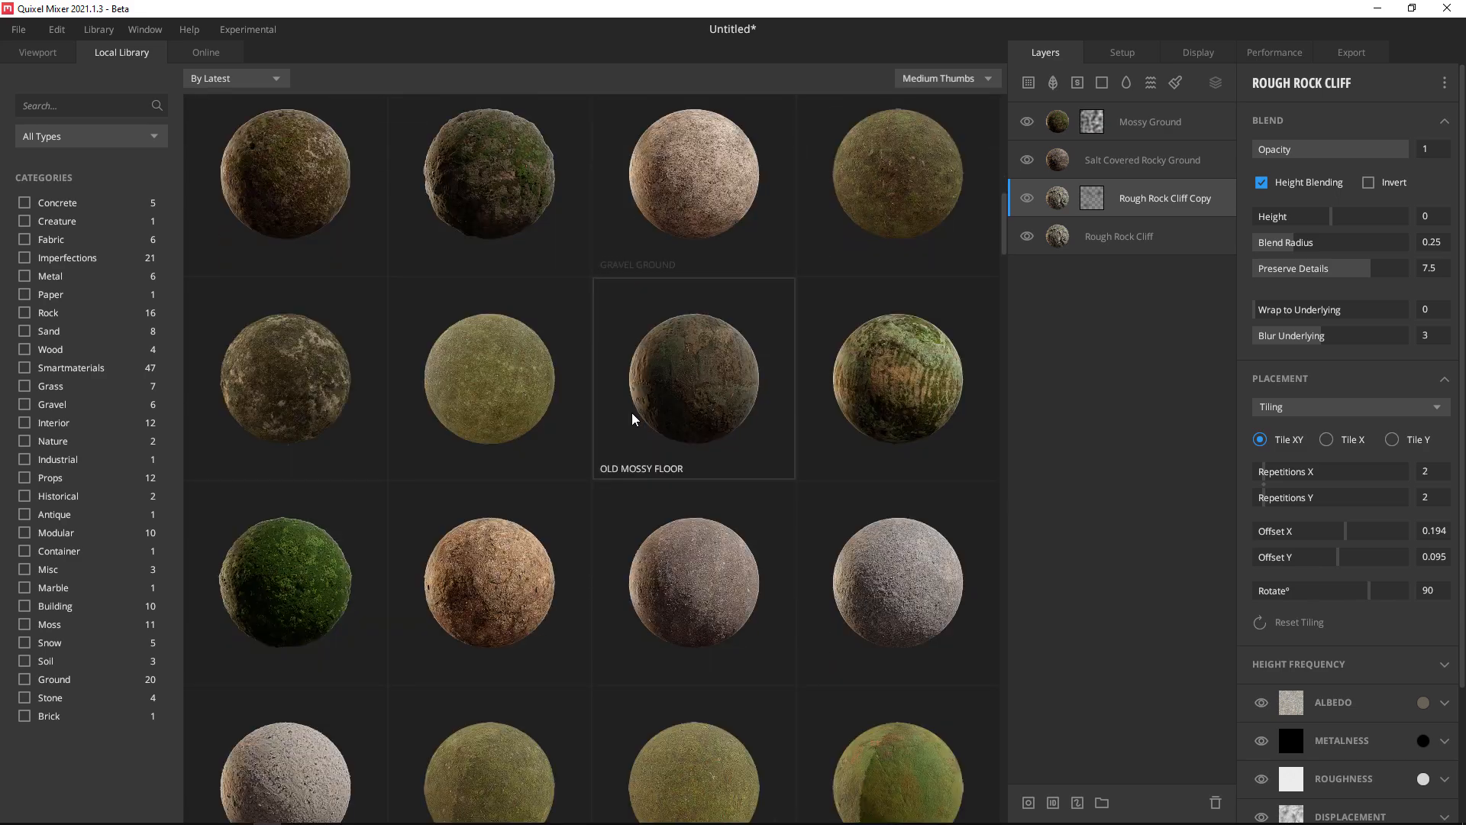
pyautogui.scroll(-3, 617, 442)
pyautogui.scroll(-8, 617, 441)
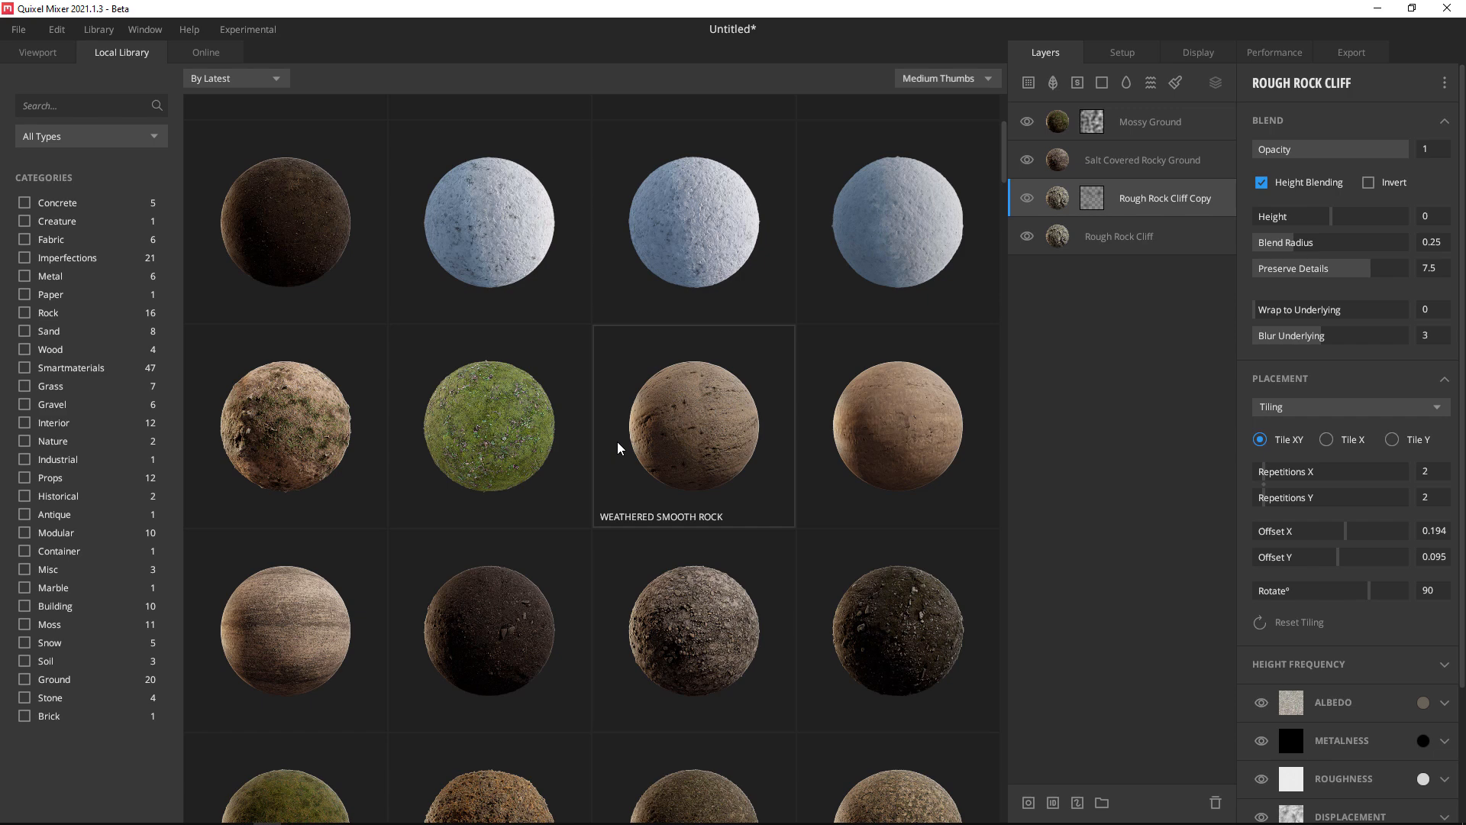
pyautogui.scroll(6, 617, 441)
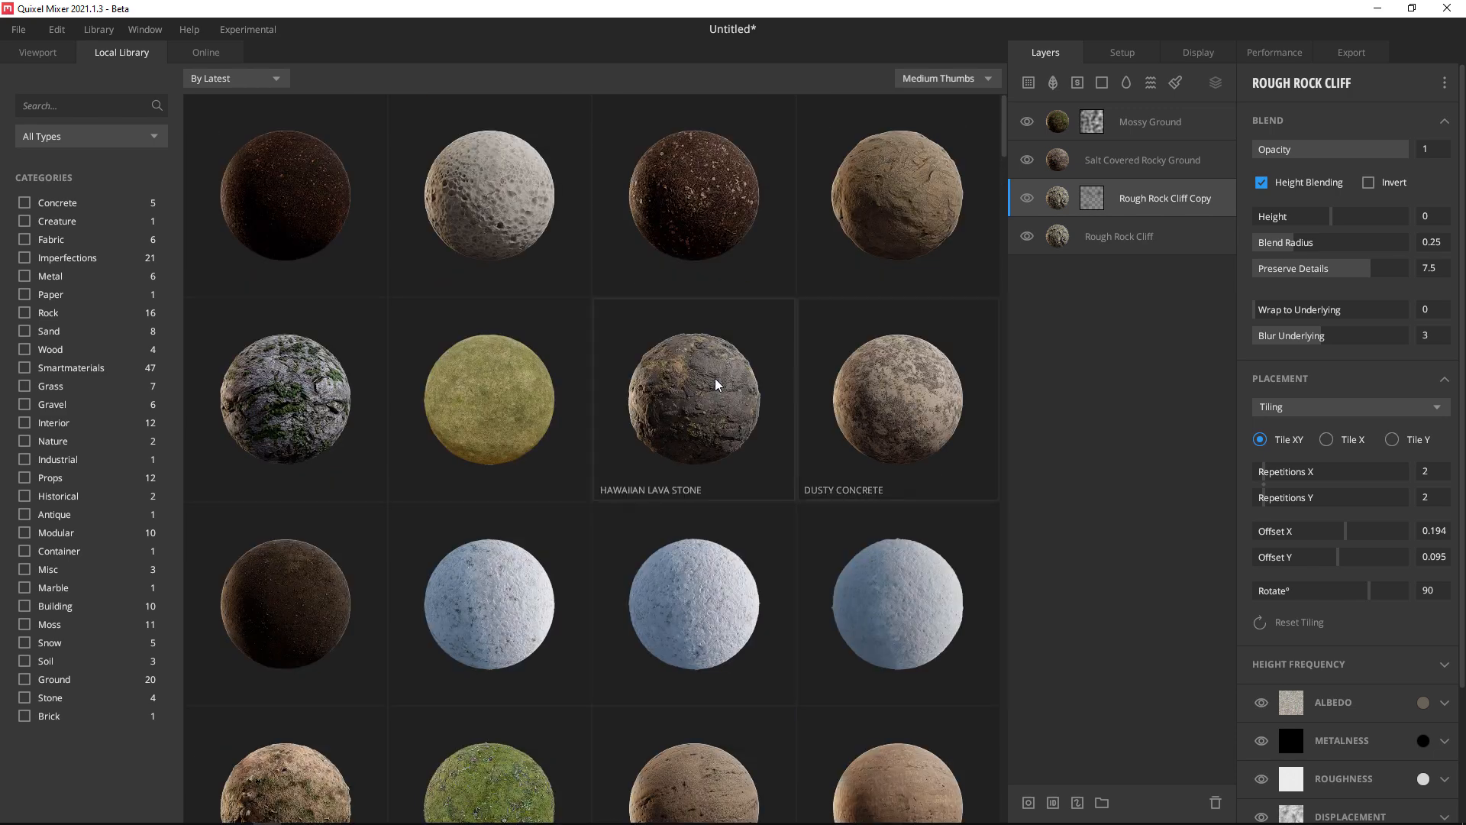
pyautogui.doubleClick(691, 402)
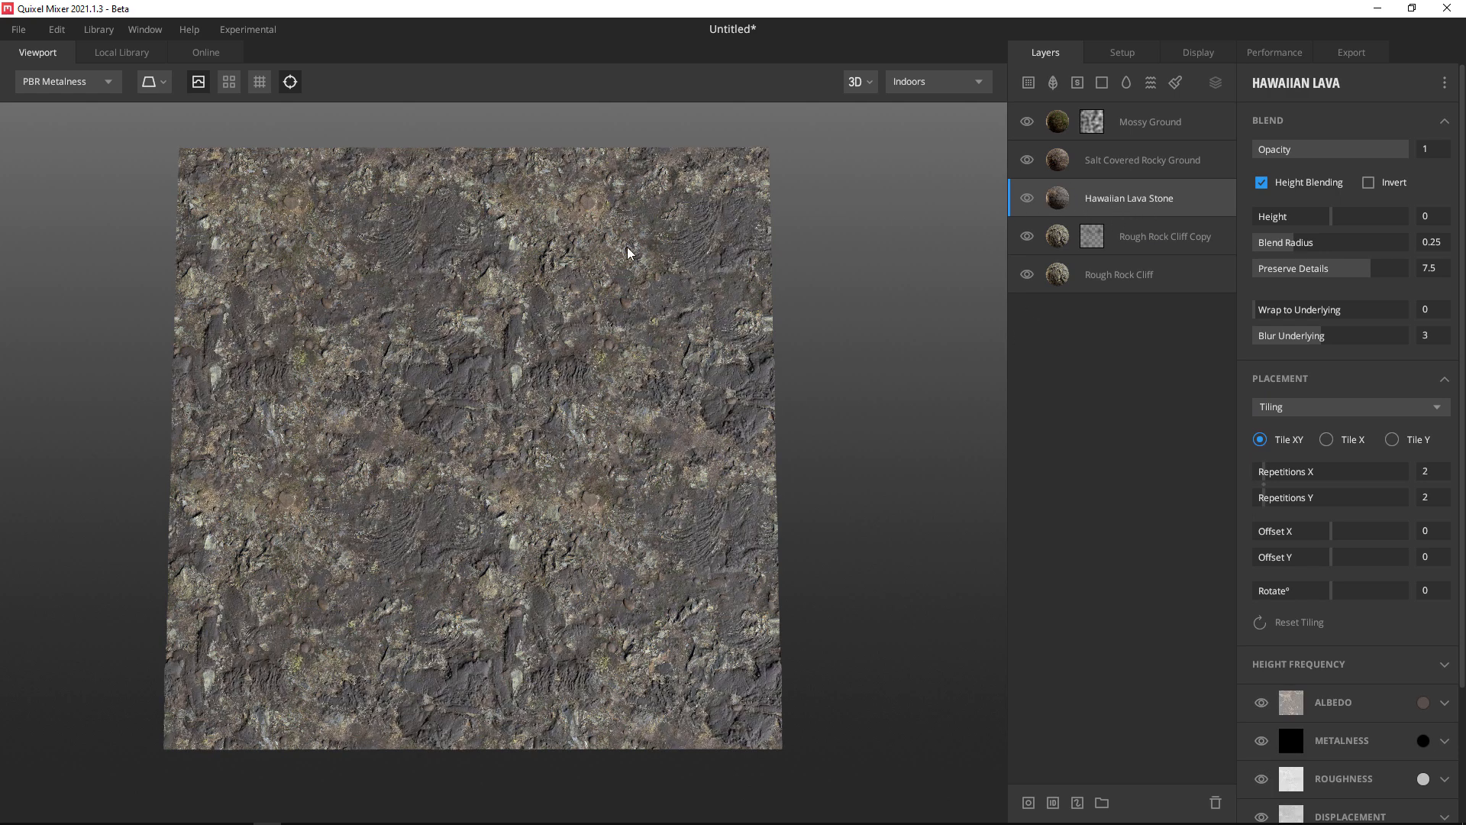
# Hide the Mossy Ground and Salt Covered Rocky Ground layers, keeping Hawaiian Lava Stone selected.
pyautogui.click(1025, 131)
pyautogui.click(1025, 157)
pyautogui.click(1025, 123)
pyautogui.click(1114, 200)
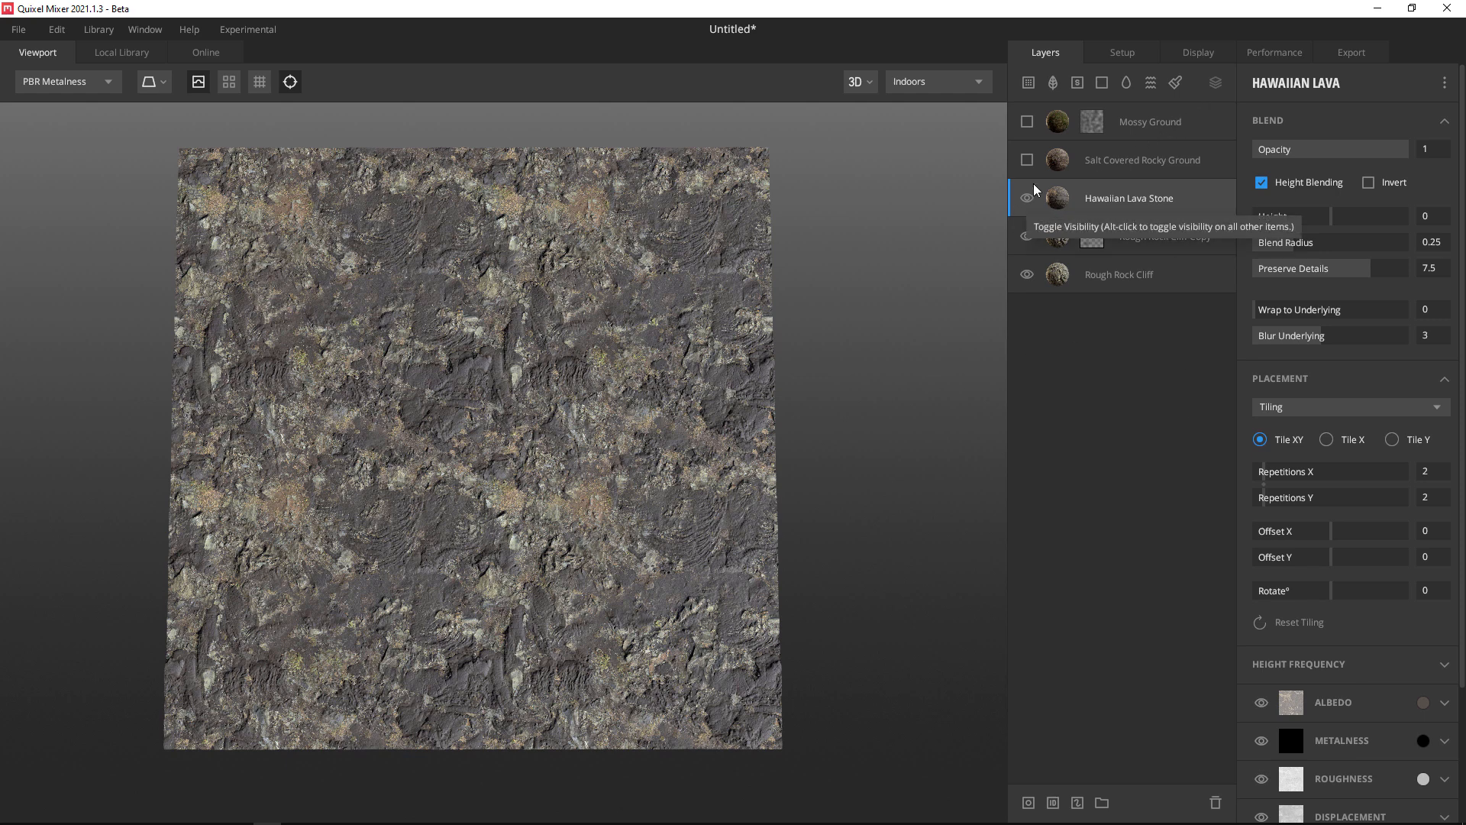
# Add a mask stack to Hawaiian Lava Stone with a Circle pattern repeated 1 time in X and Y.
pyautogui.rightClick(1121, 196)
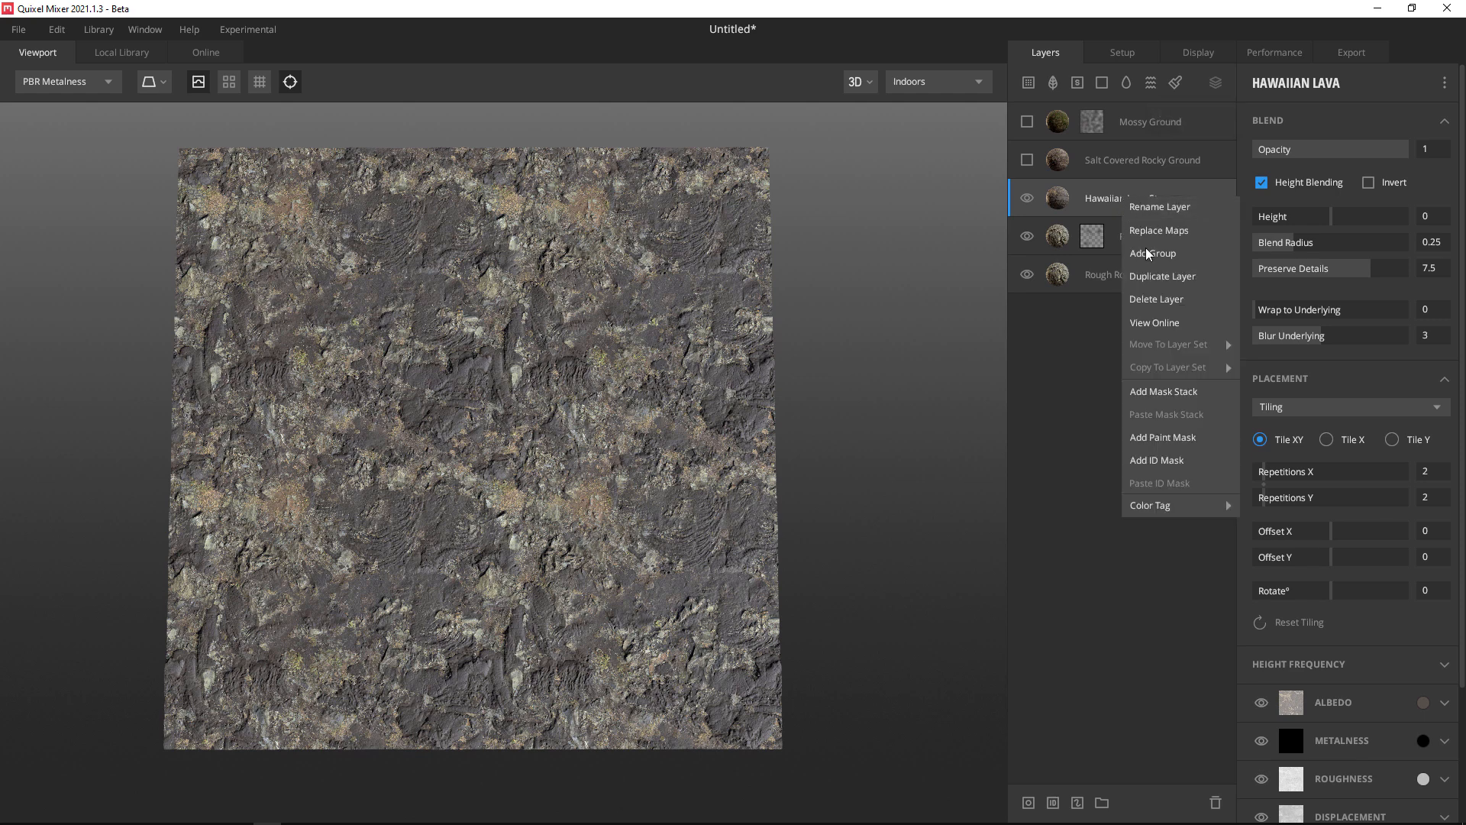
pyautogui.click(1164, 391)
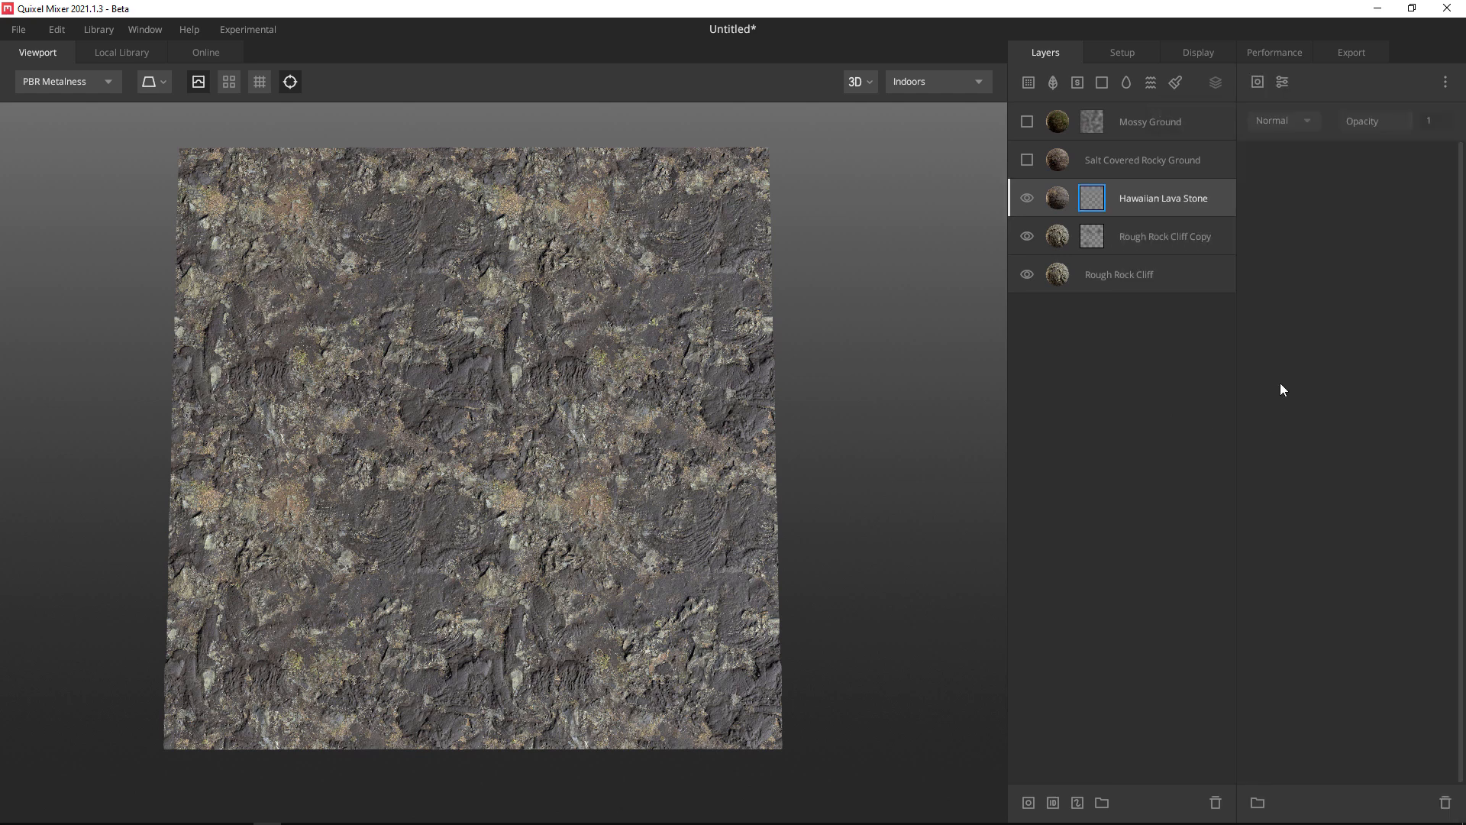
pyautogui.click(1261, 79)
pyautogui.moveTo(1290, 174)
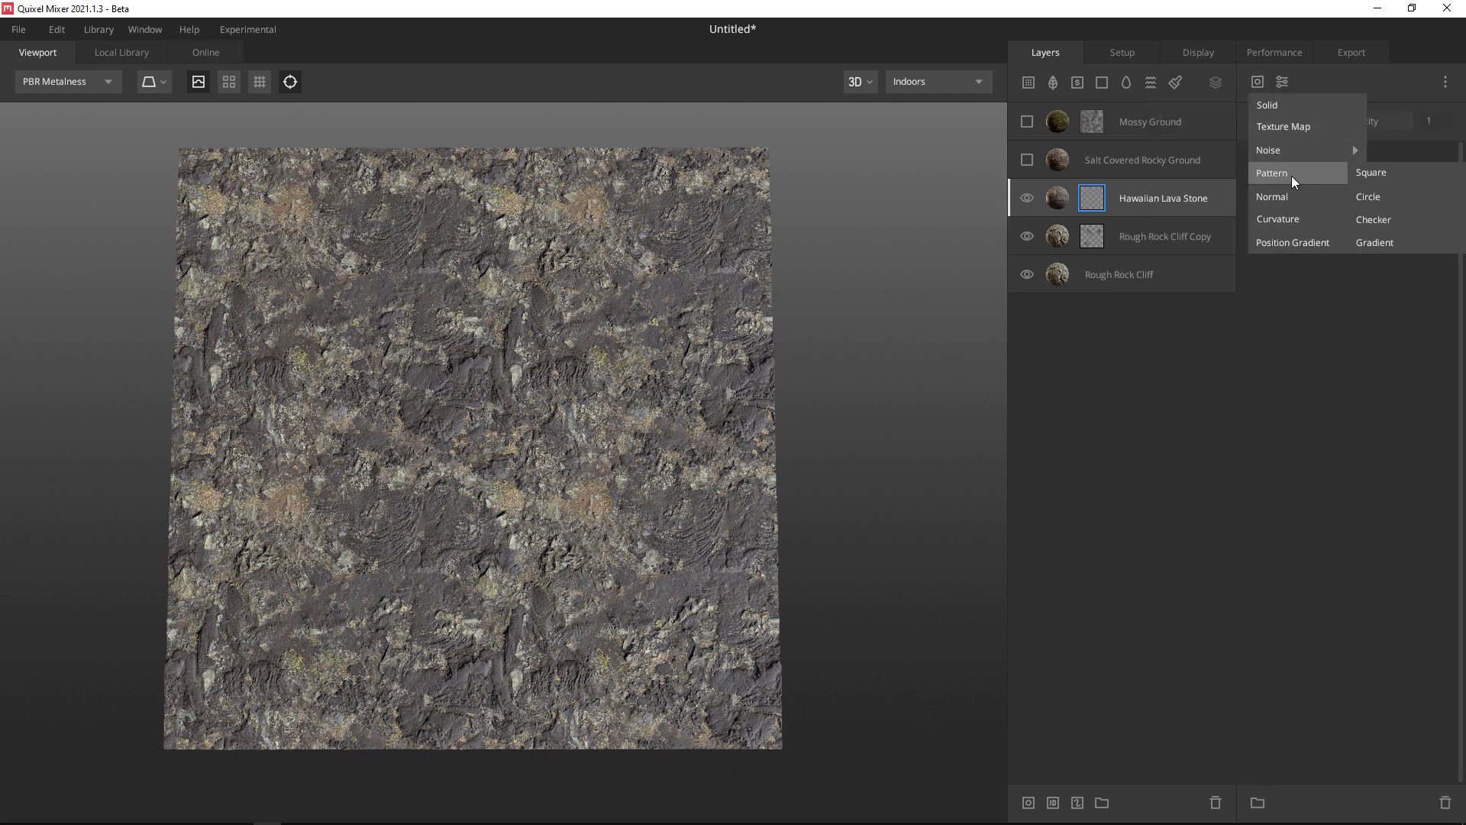
pyautogui.click(1386, 197)
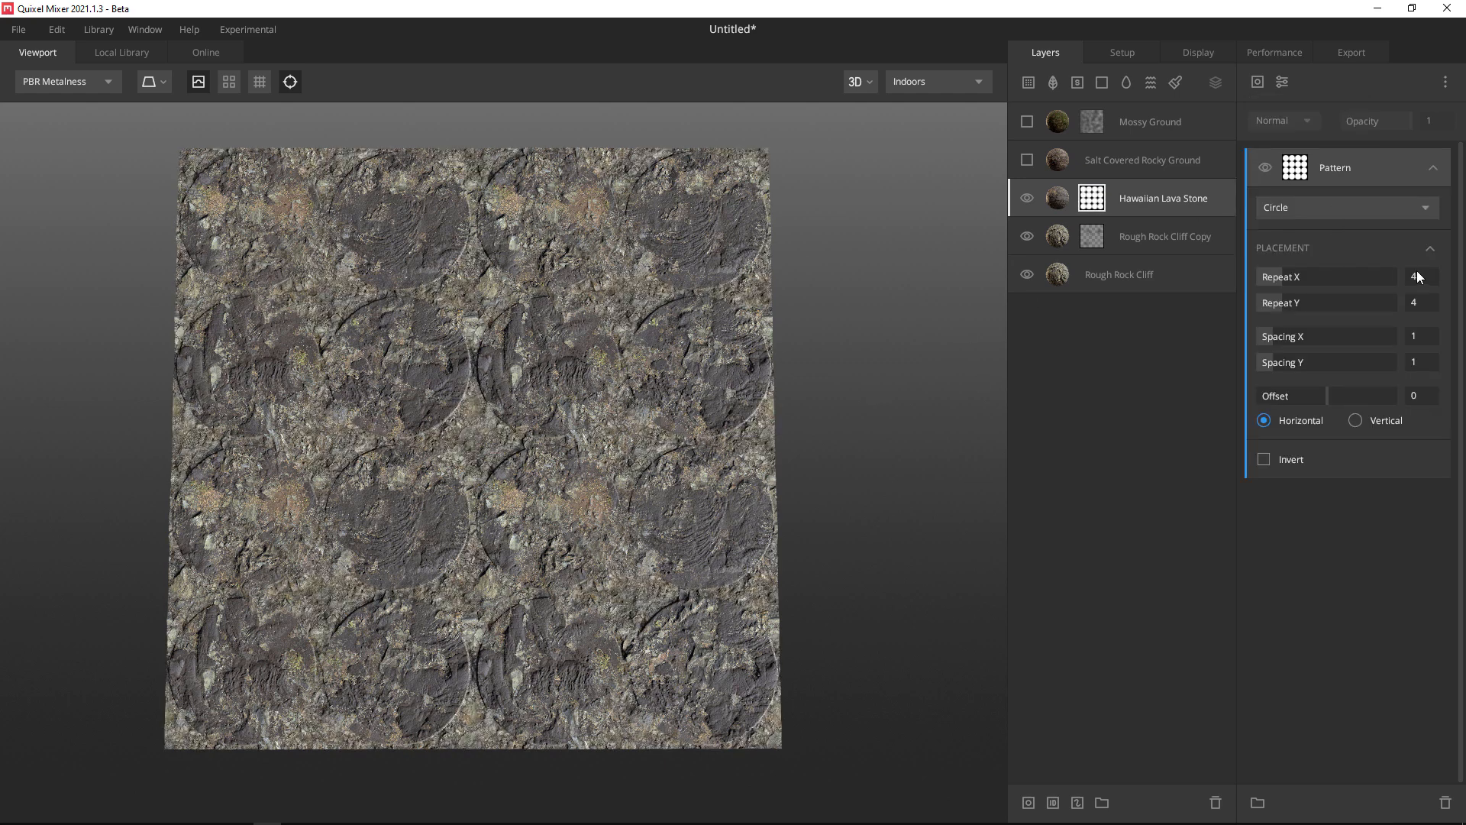
pyautogui.write('1')
pyautogui.press('Return')
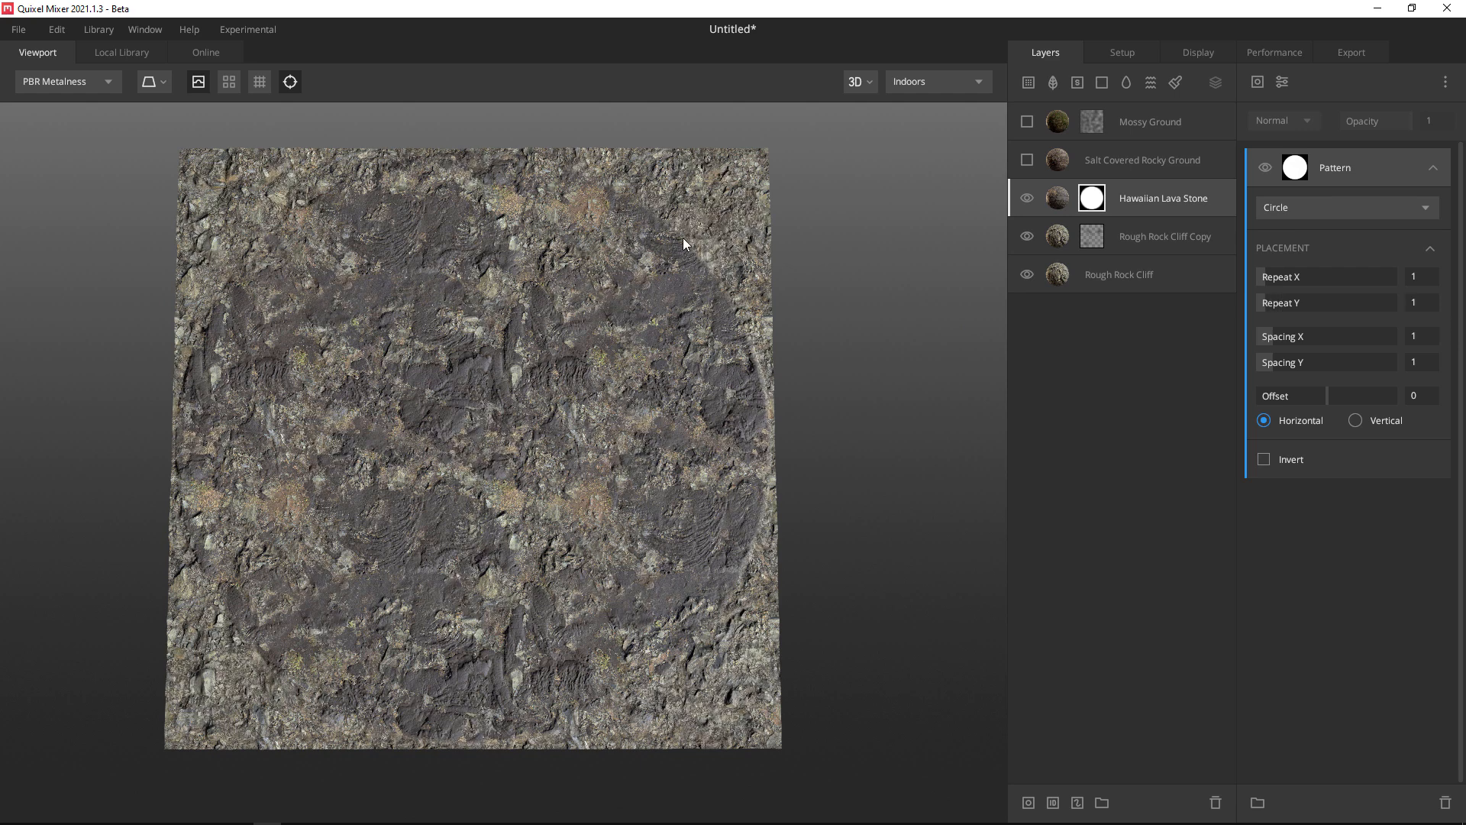
# Display the Hawaiian Lava Stone layer mask and turn off the layer's height blending.
pyautogui.press('m')
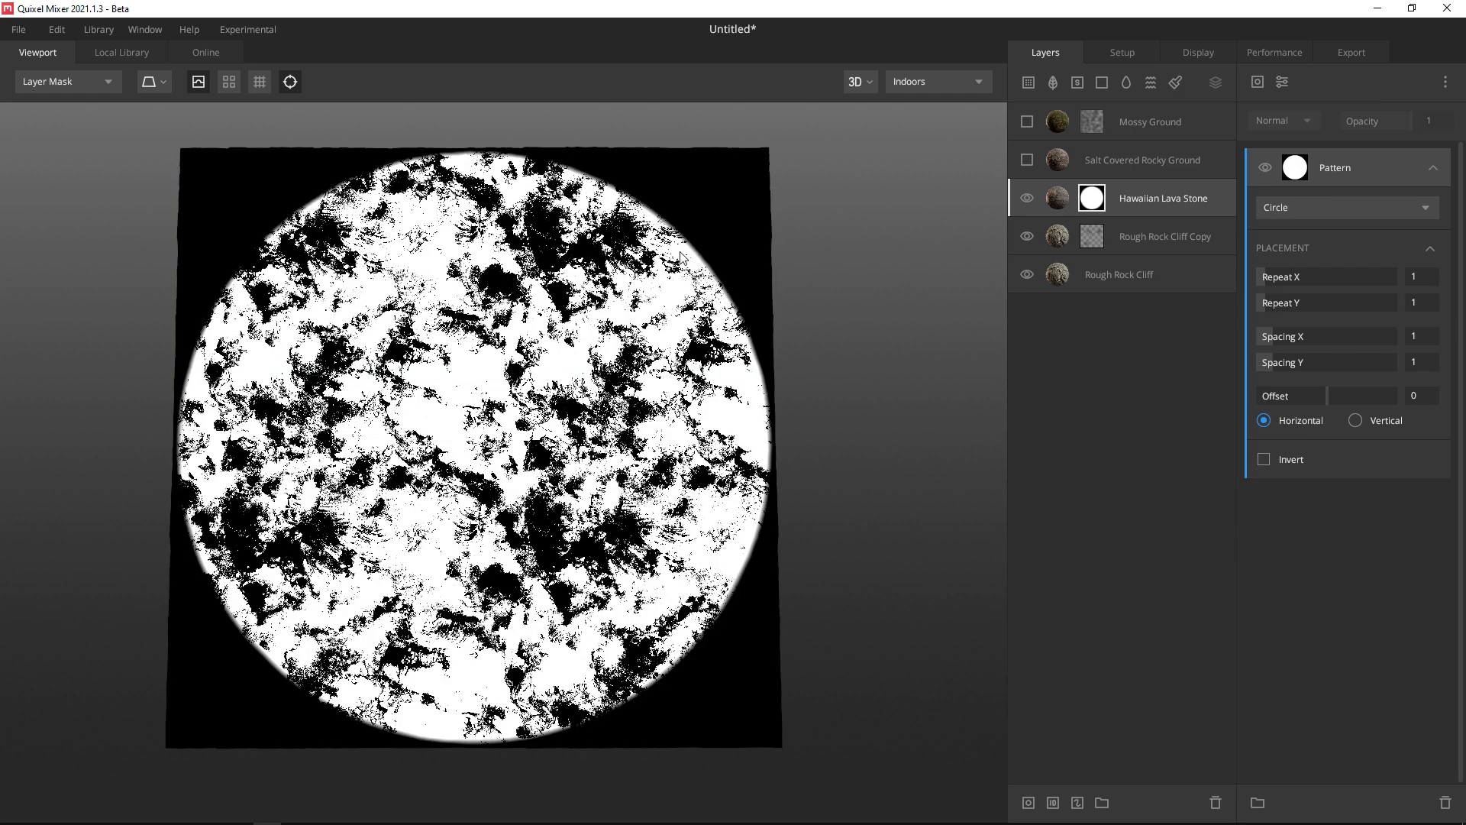
pyautogui.click(1056, 201)
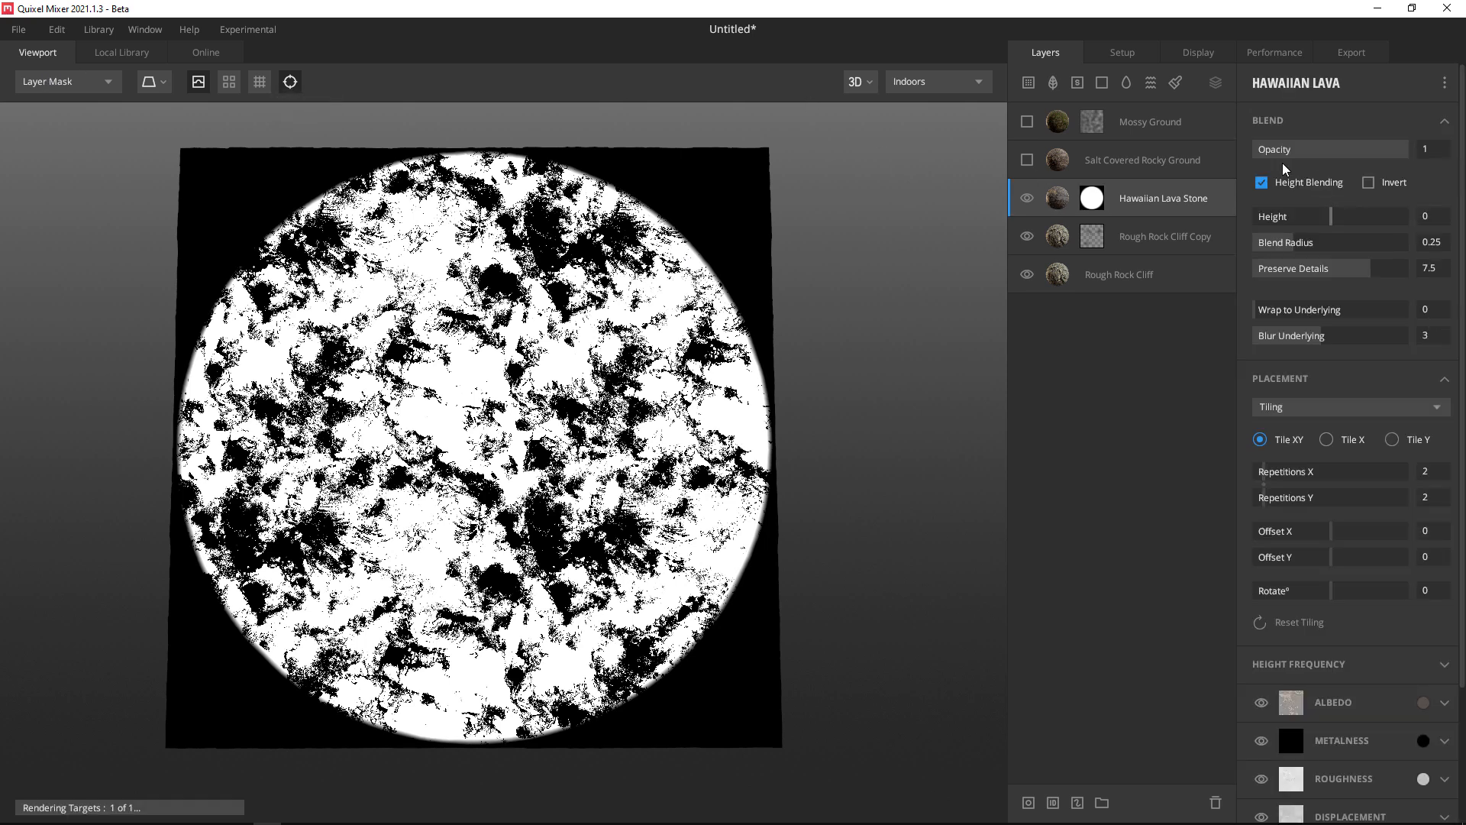
pyautogui.click(1271, 180)
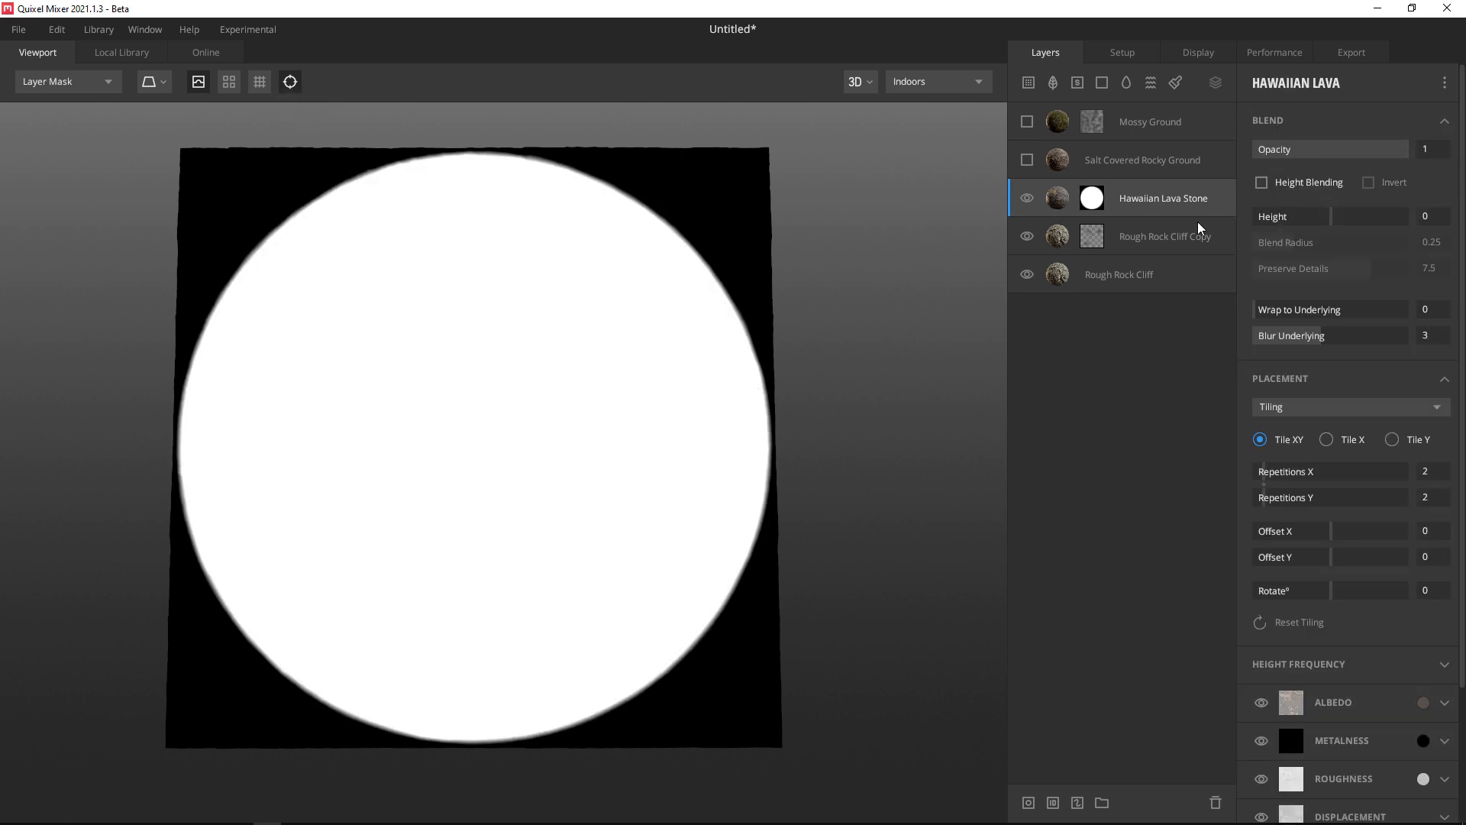
# Set the circle pattern's X and Y spacing to 30 in the Hawaiian Lava Stone mask.
pyautogui.click(1102, 198)
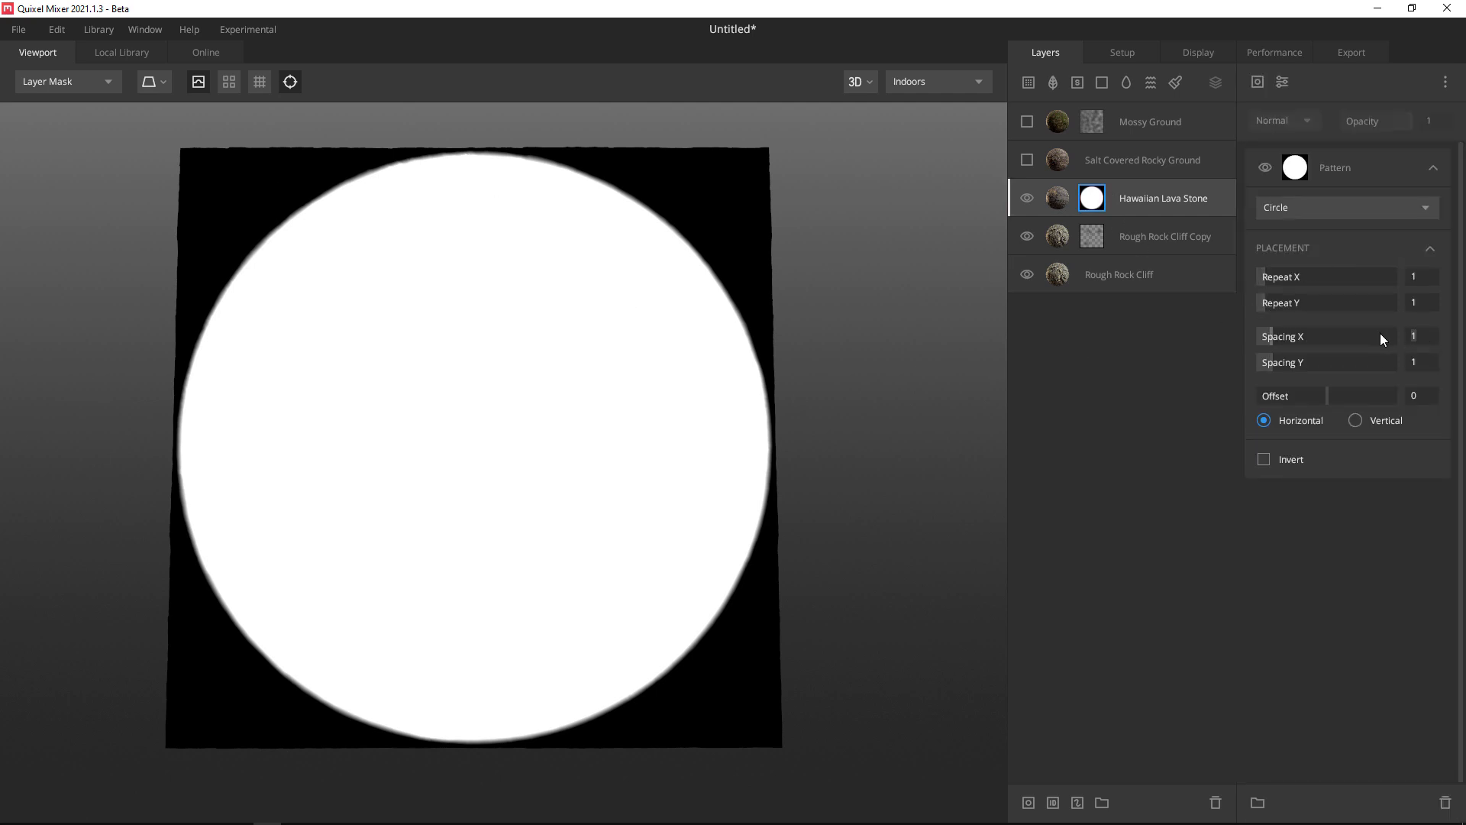
pyautogui.press('Tab')
pyautogui.write('30')
pyautogui.press('Return')
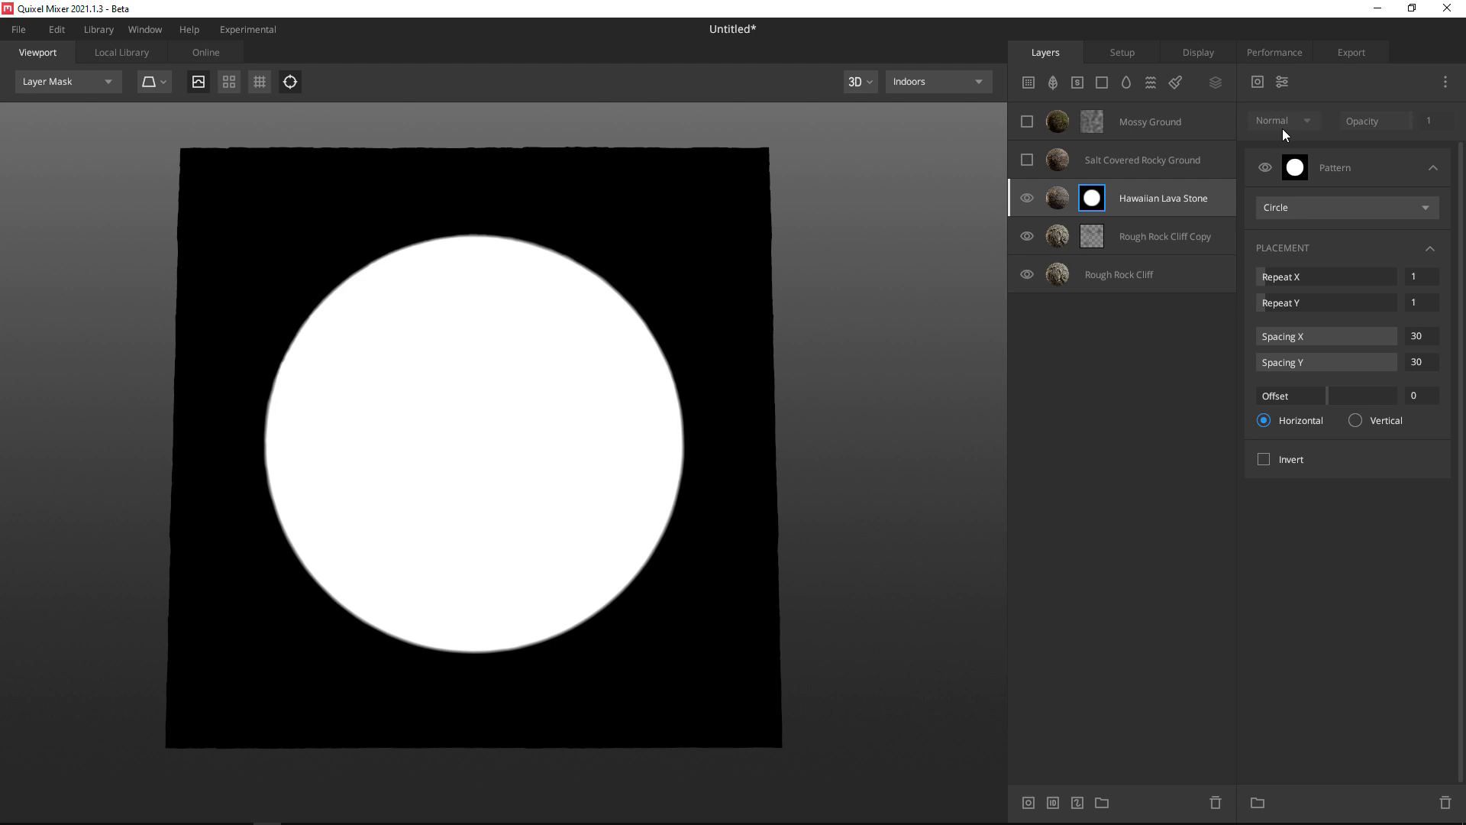
# Add a Gaussian blur of strength 0.845 over the circle pattern and check the blend in the albedo view.
pyautogui.click(1282, 84)
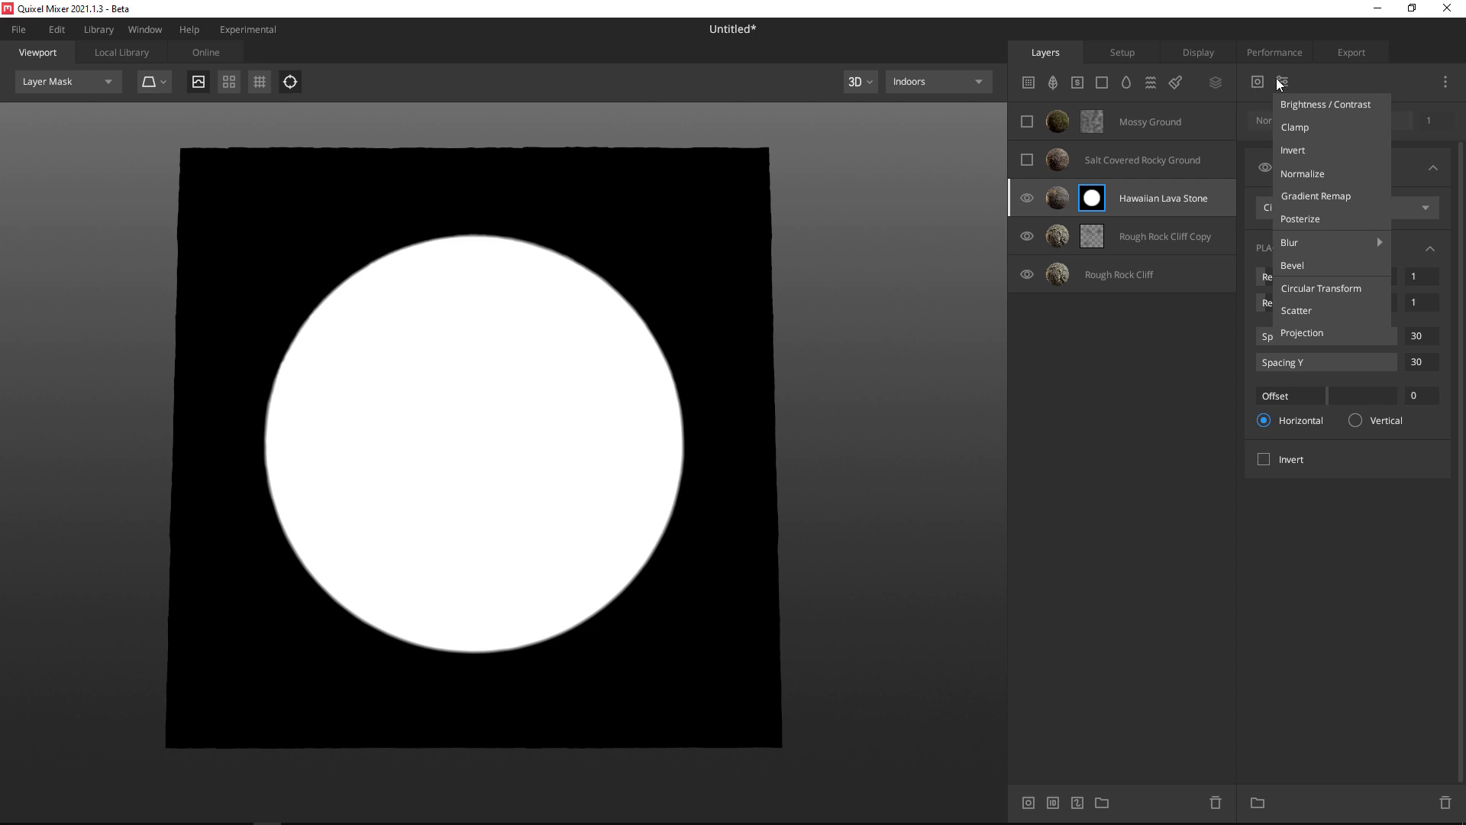
pyautogui.moveTo(1300, 243)
pyautogui.click(1382, 236)
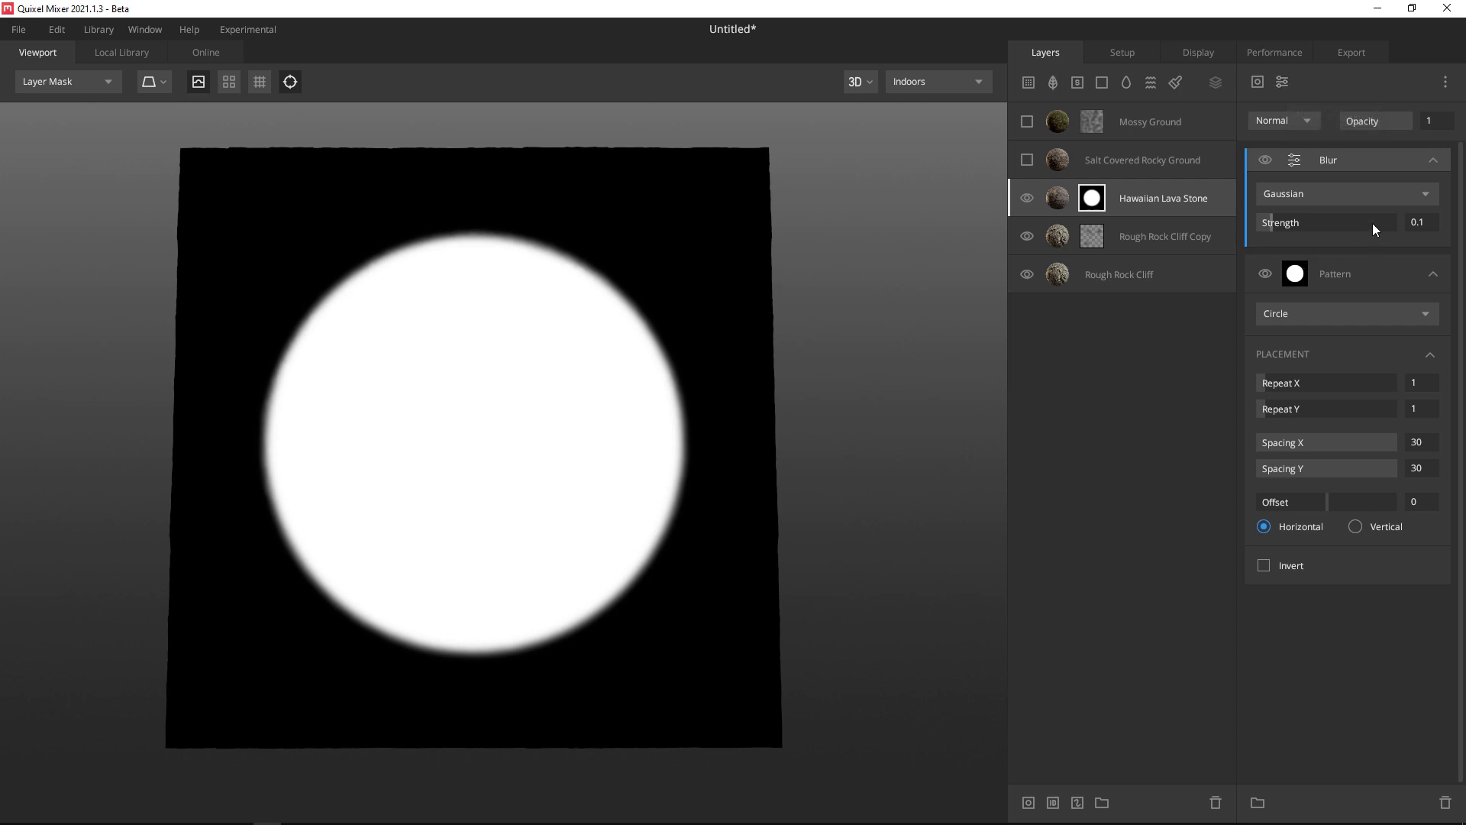
pyautogui.click(1371, 223)
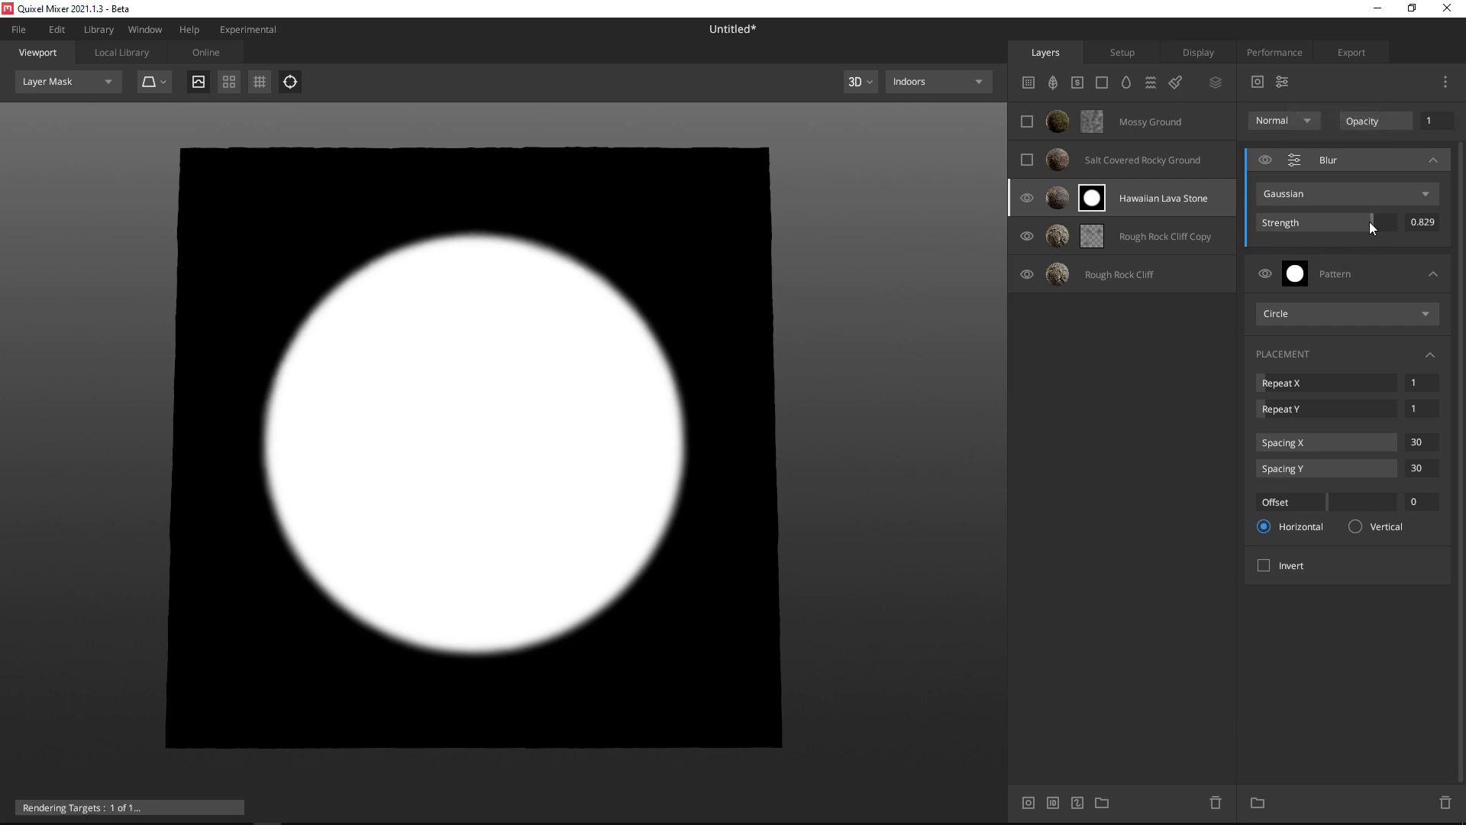
pyautogui.moveTo(1368, 221); pyautogui.dragTo(1376, 223)
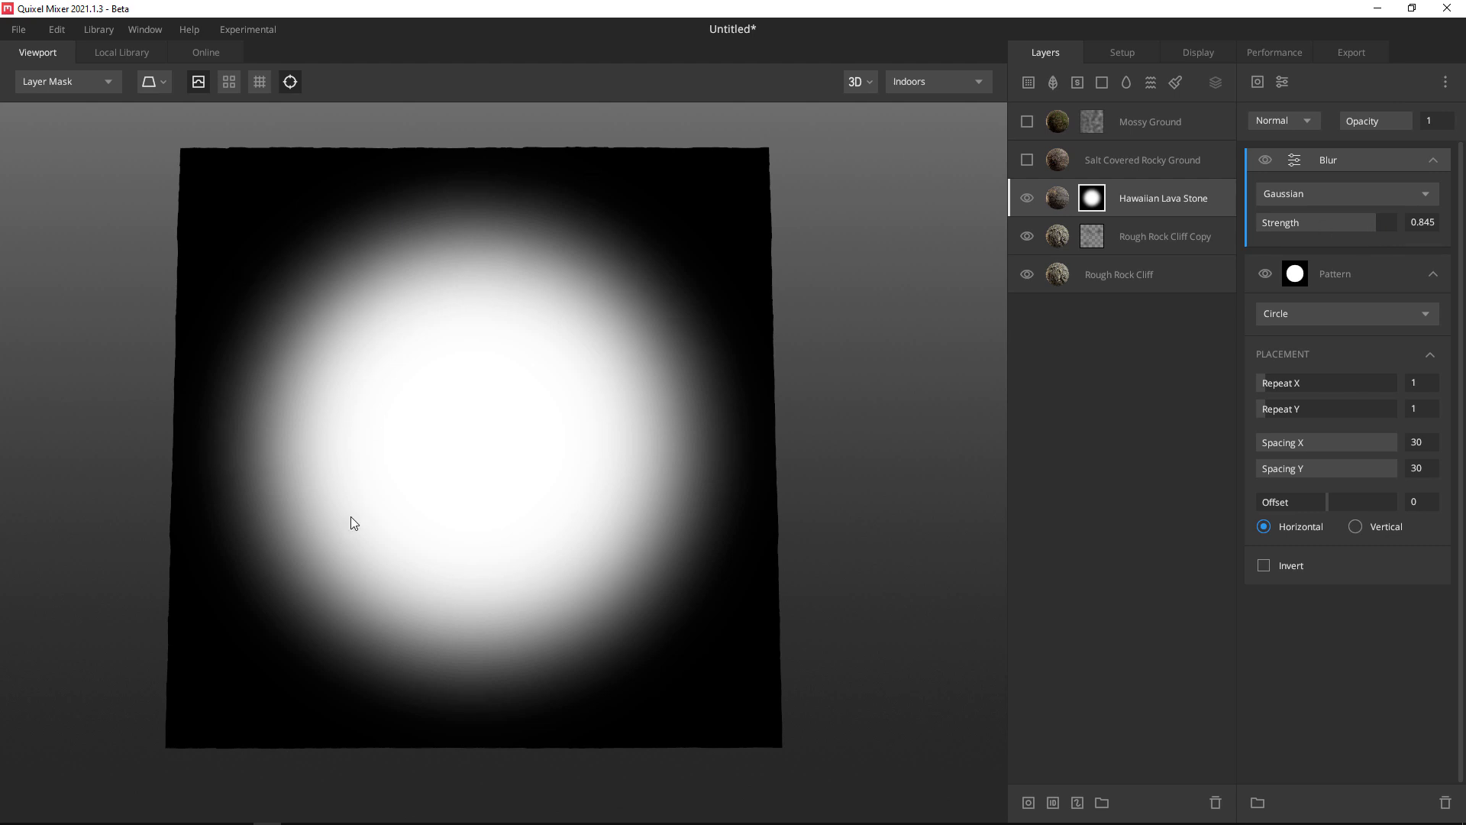
pyautogui.press('c')
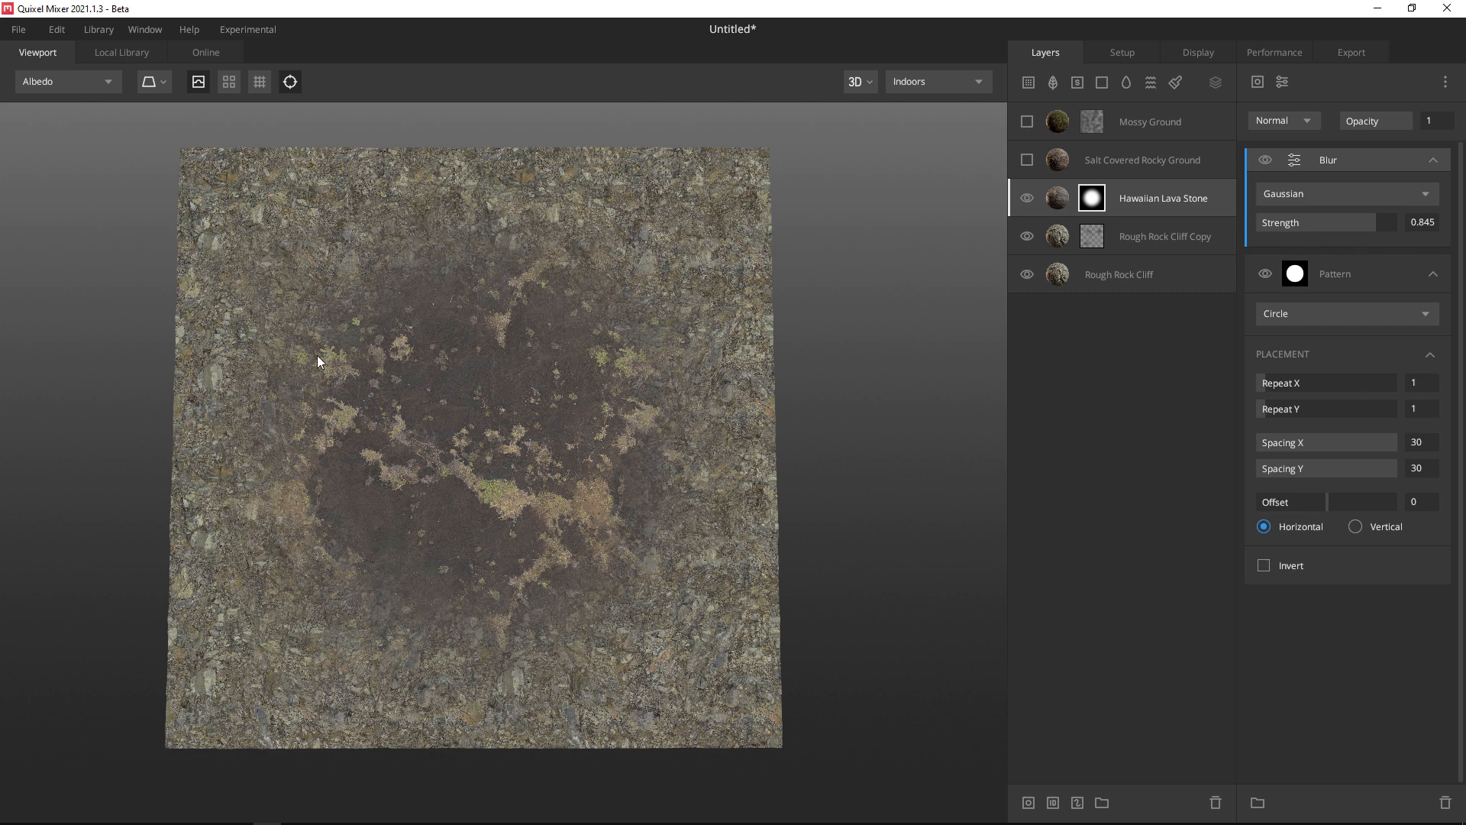
pyautogui.press('c')
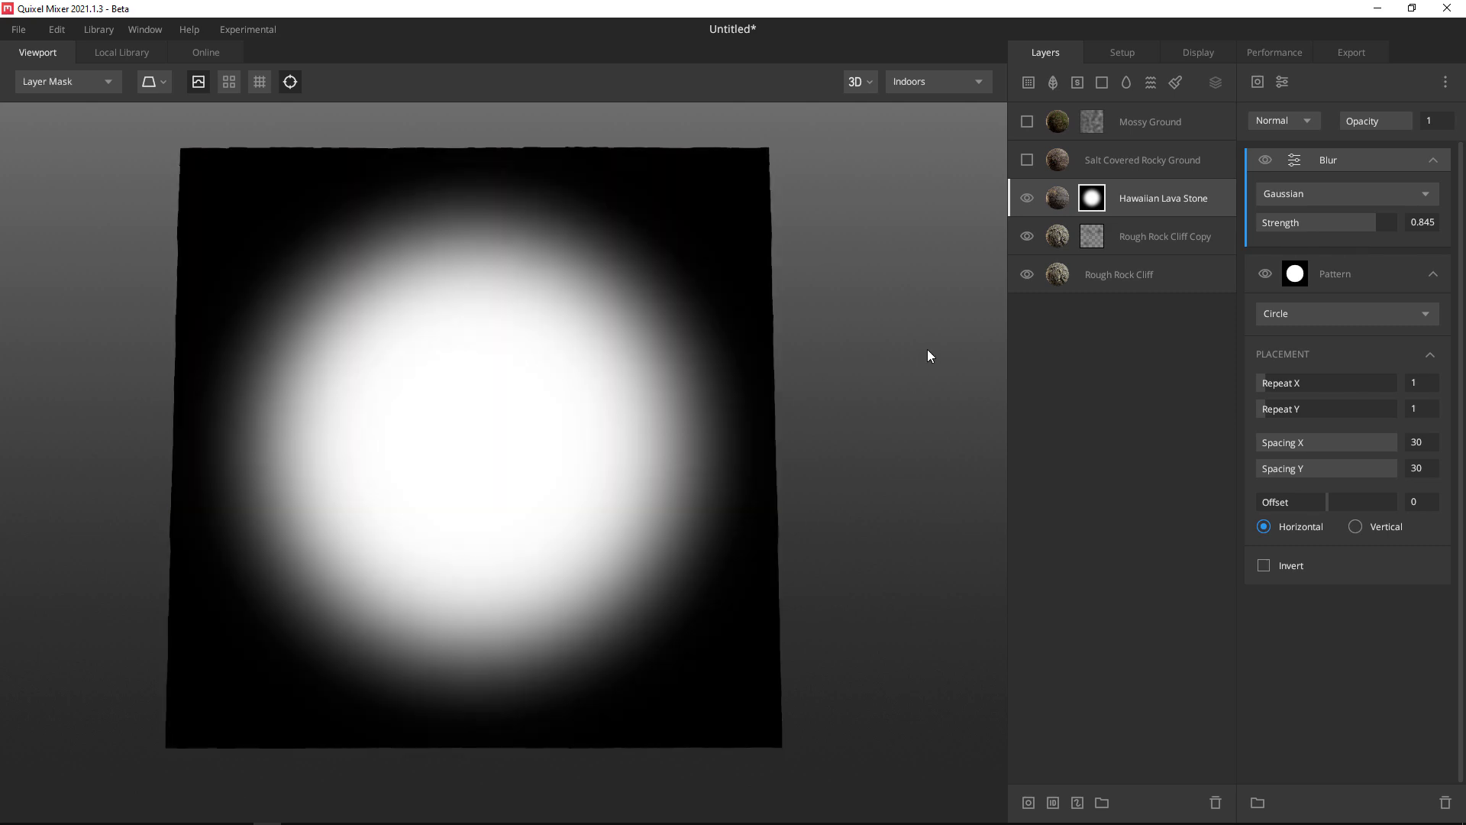
# Add Perlin noise above the blur in the Hawaiian Lava Stone mask and set its blend mode to Subtract.
pyautogui.click(1258, 81)
pyautogui.moveTo(1272, 151)
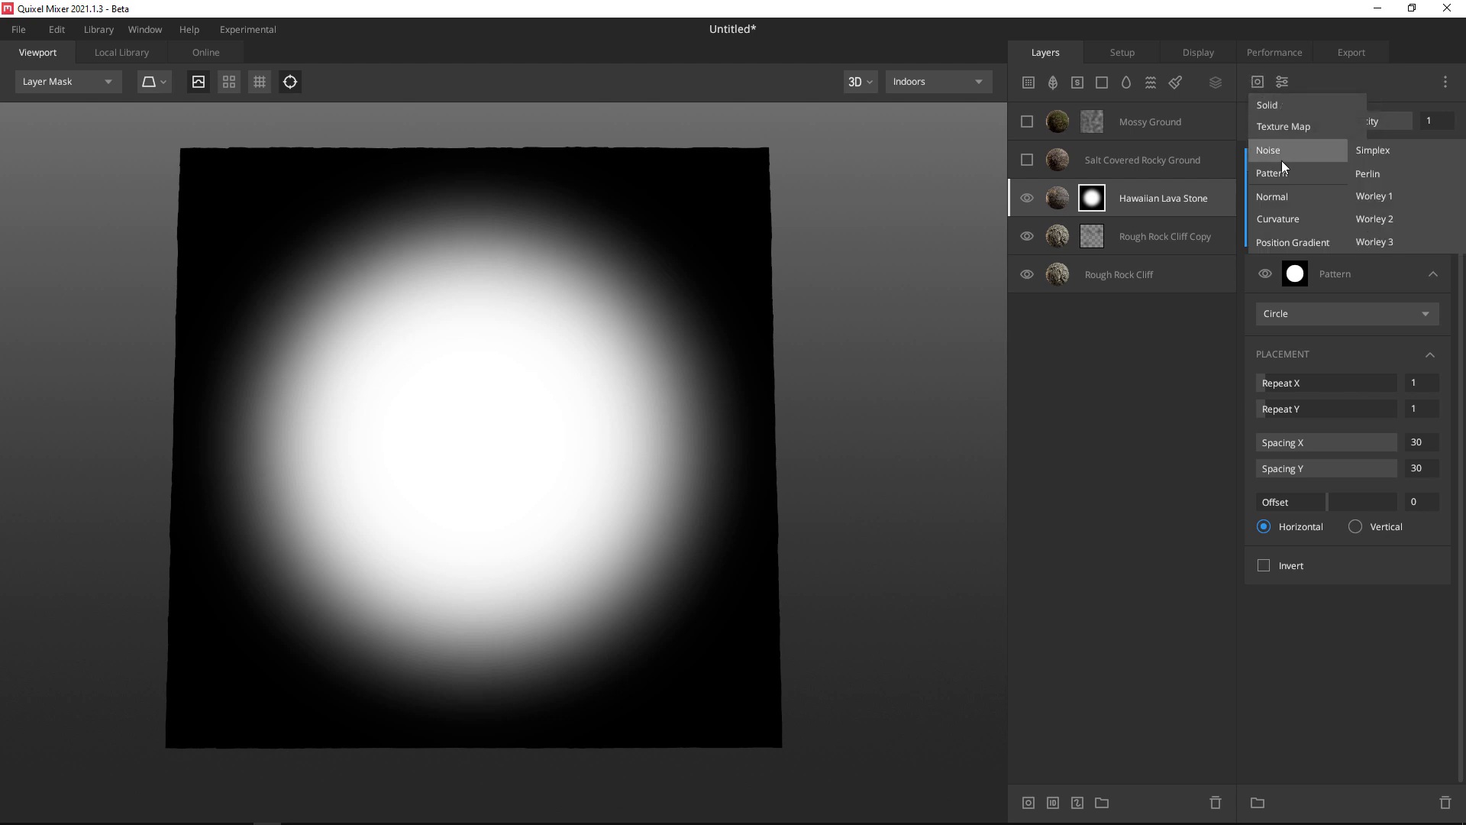
pyautogui.click(1383, 176)
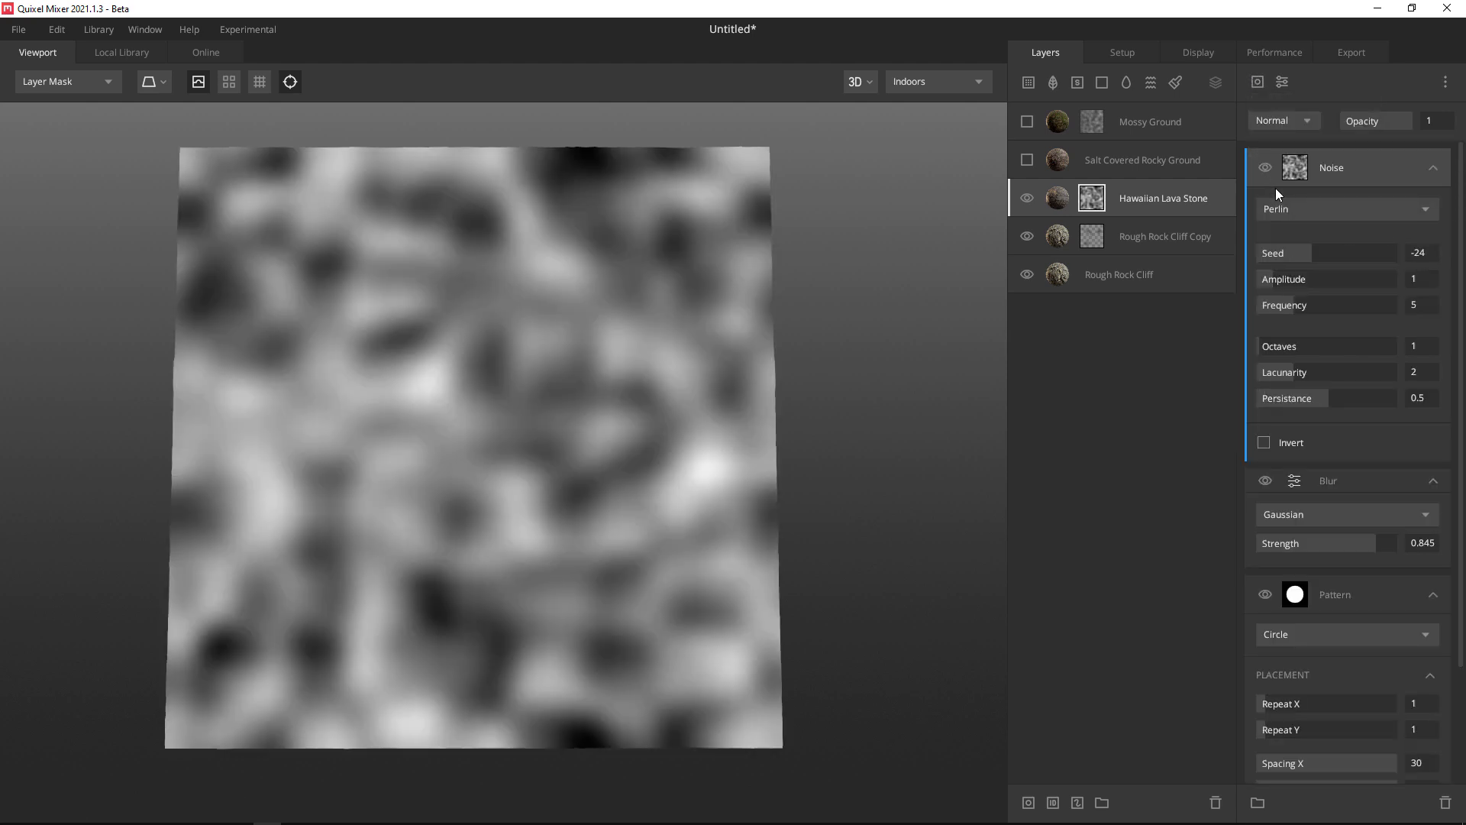
pyautogui.click(1277, 119)
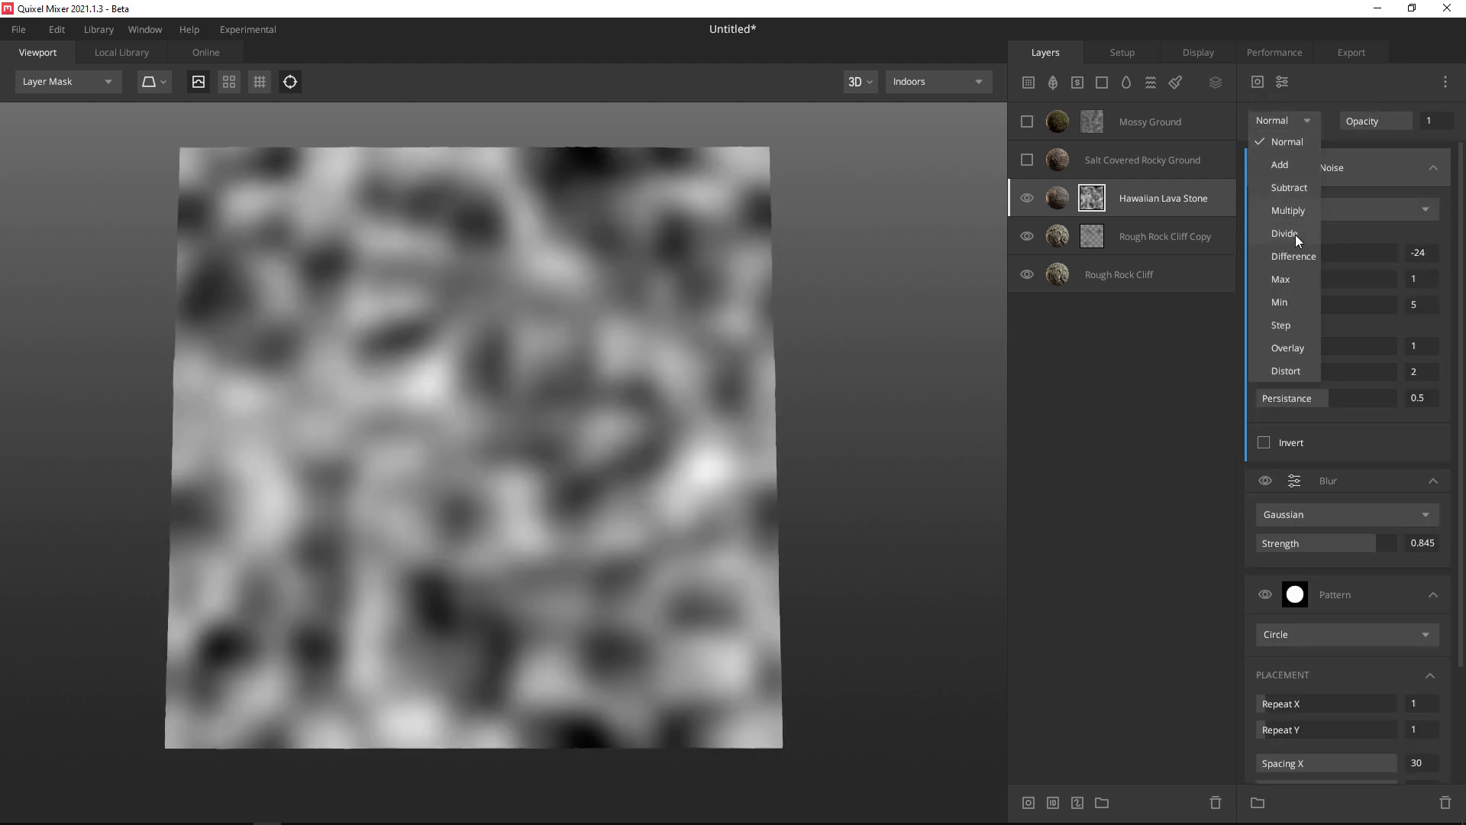
pyautogui.click(1289, 186)
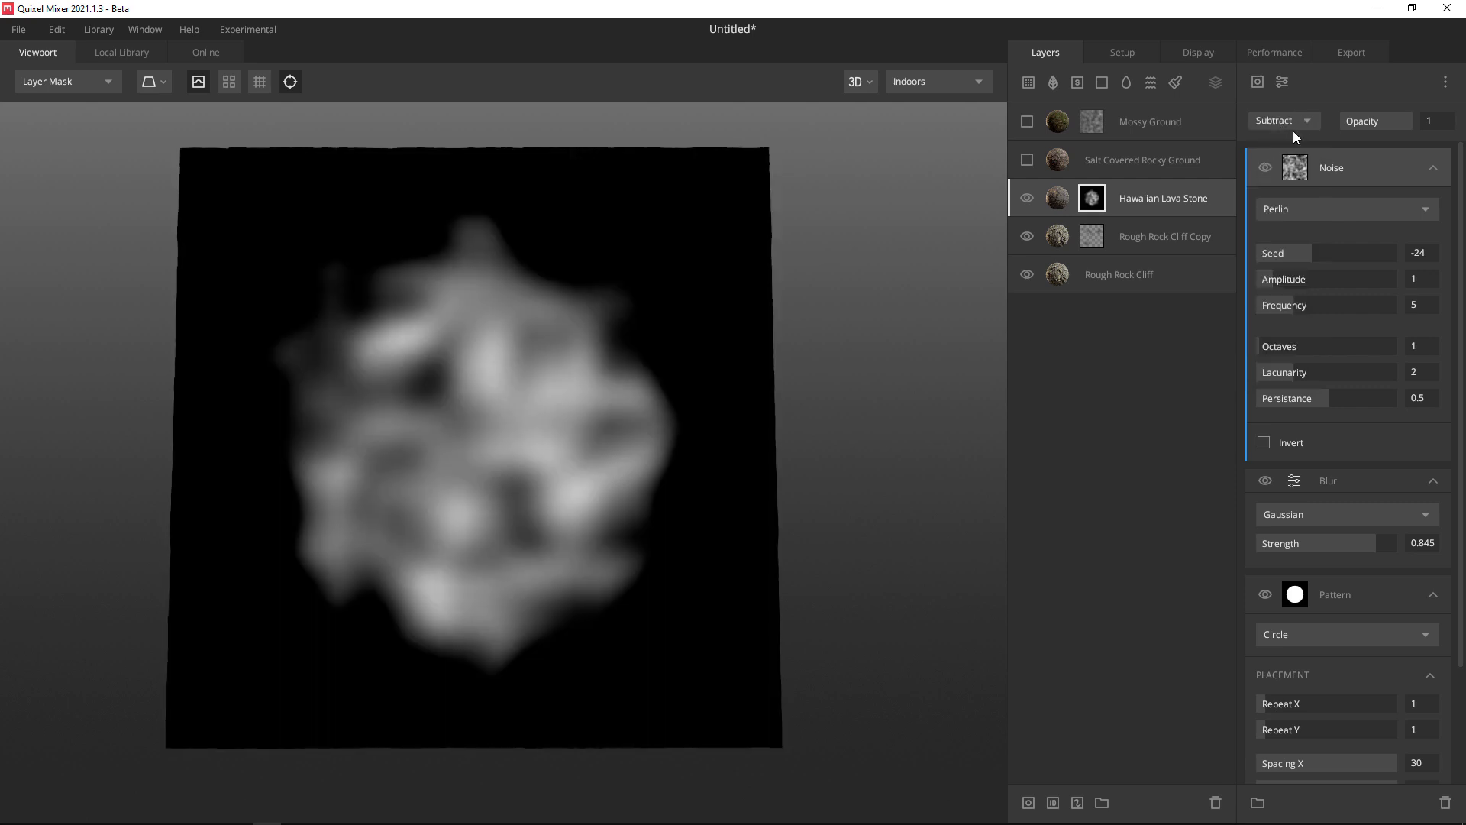
# Try the Multiply blend mode on the Perlin noise, returning it to Subtract.
pyautogui.click(1292, 120)
pyautogui.click(1281, 214)
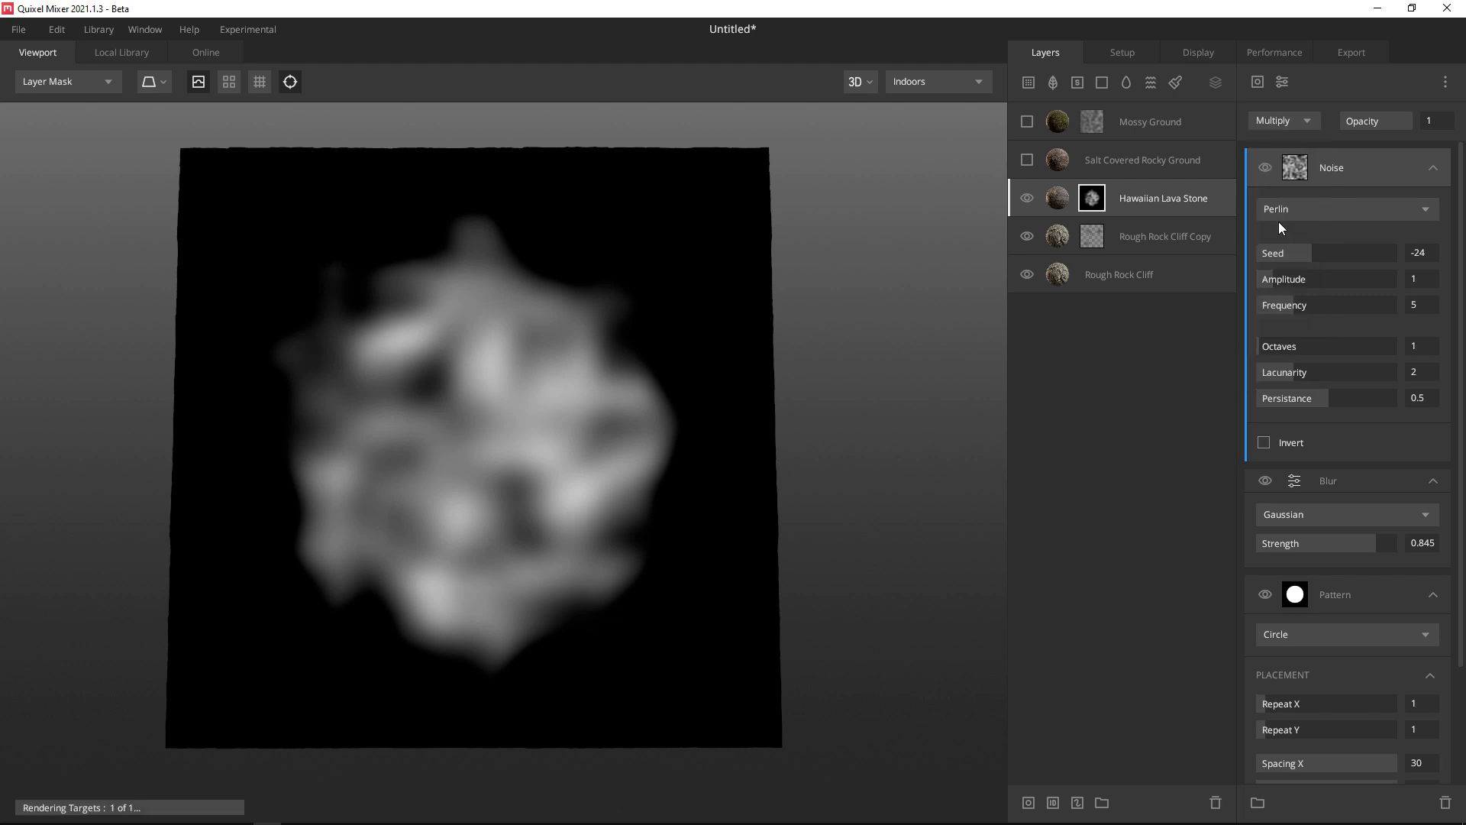
pyautogui.click(1281, 122)
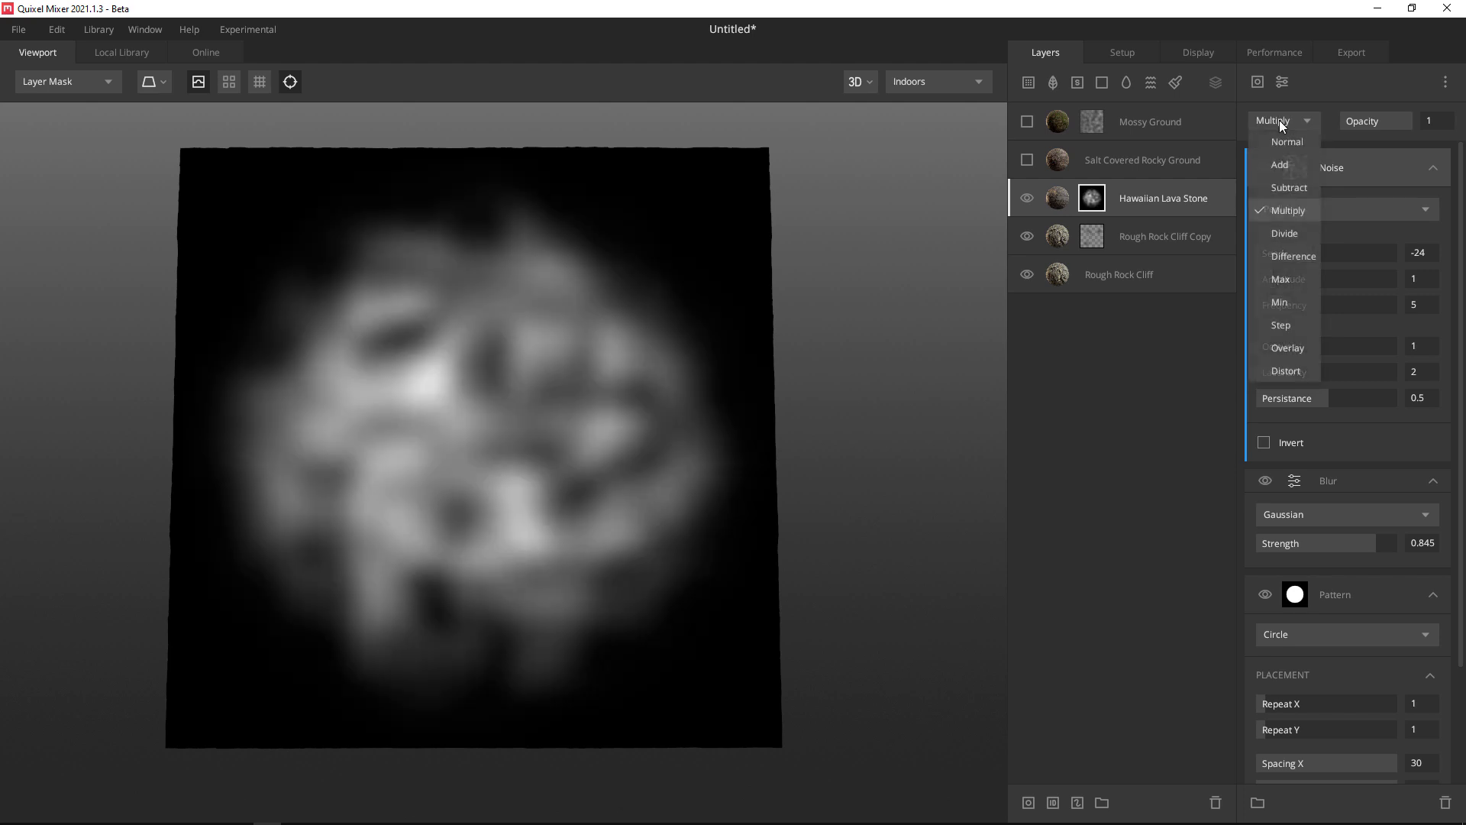
pyautogui.click(1283, 186)
# Set the Perlin noise to frequency about 5.304, 5 octaves, lacunarity about 2.472 and persistence about 0.459.
pyautogui.click(1333, 308)
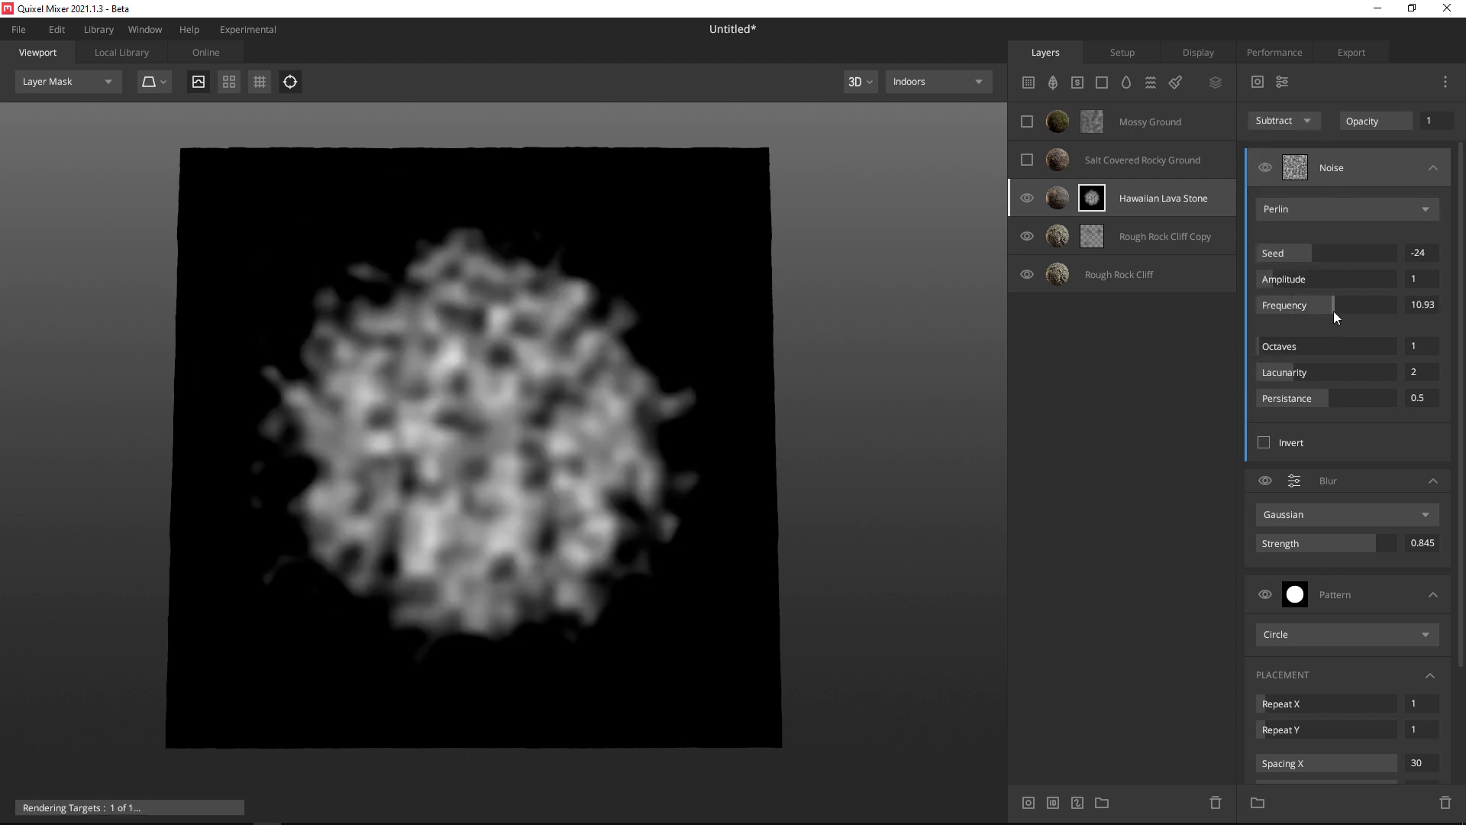
pyautogui.click(1294, 305)
pyautogui.click(1301, 348)
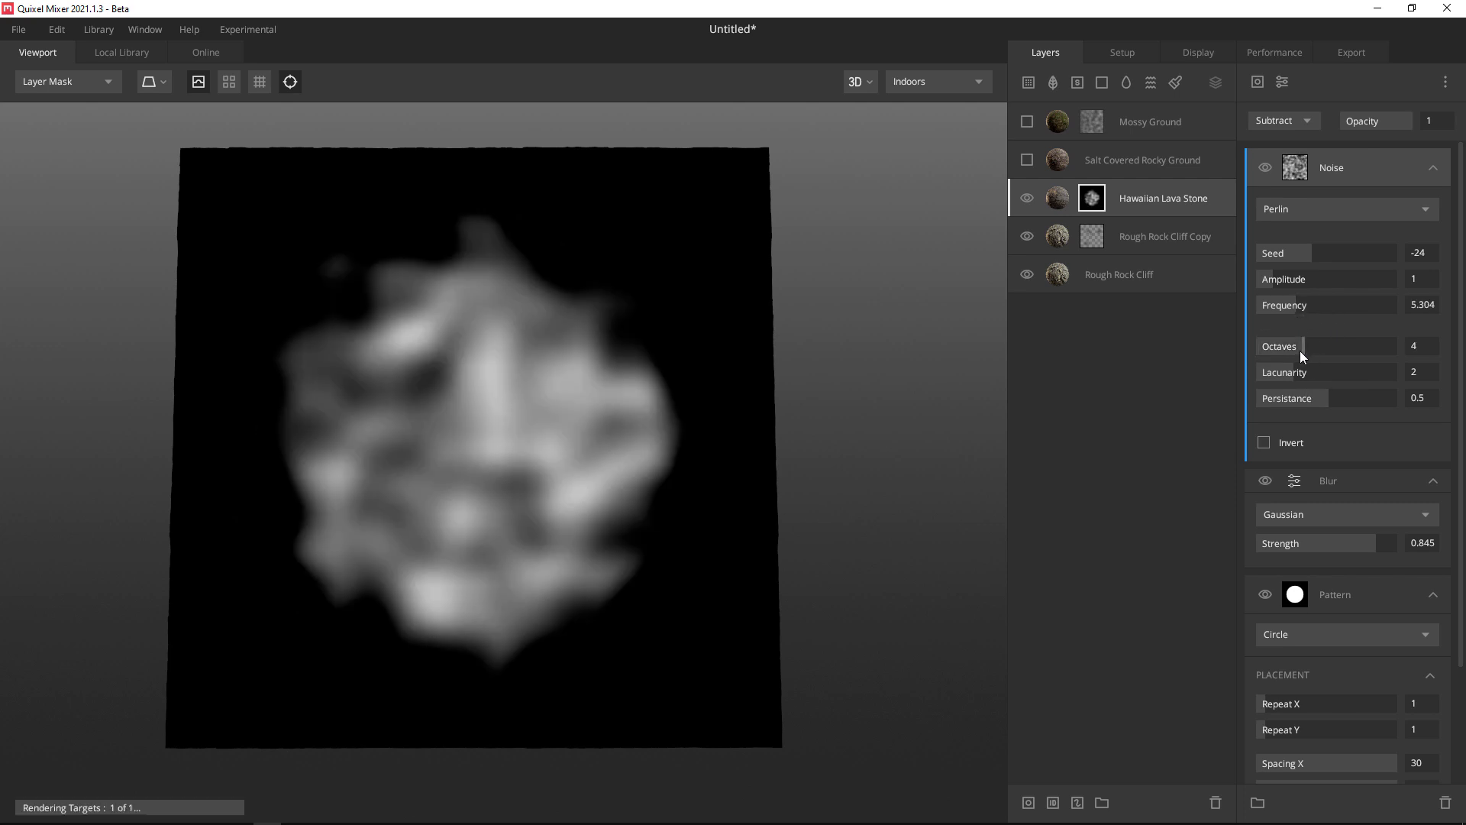
pyautogui.click(1313, 349)
pyautogui.click(1331, 373)
pyautogui.moveTo(1331, 373); pyautogui.dragTo(1349, 401)
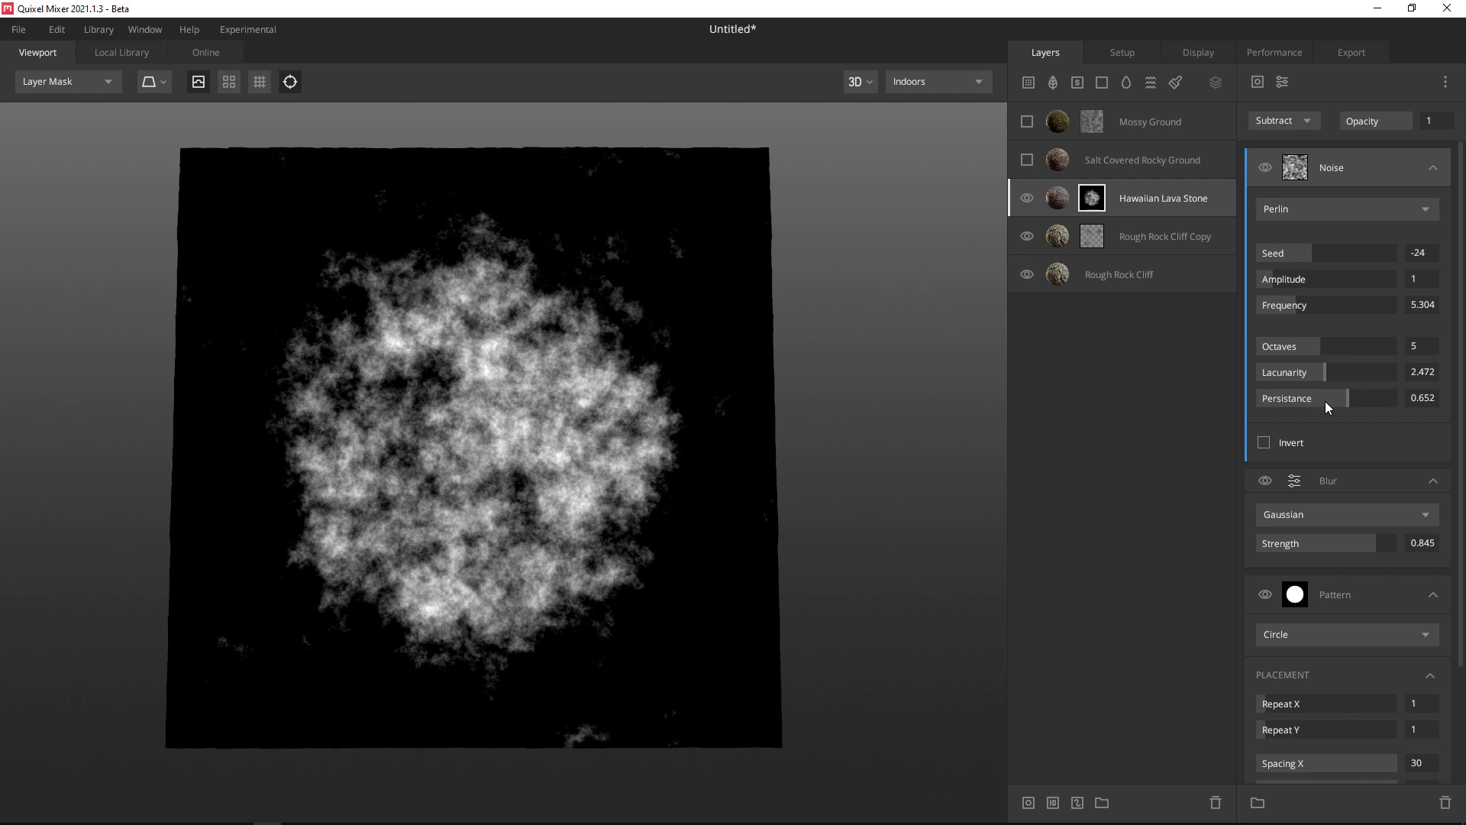
pyautogui.click(1322, 401)
# Adjust the Perlin noise to seed 8, amplitude about 1.271, frequency about 3.204, 6 octaves and lacunarity about 2.881.
pyautogui.click(1323, 252)
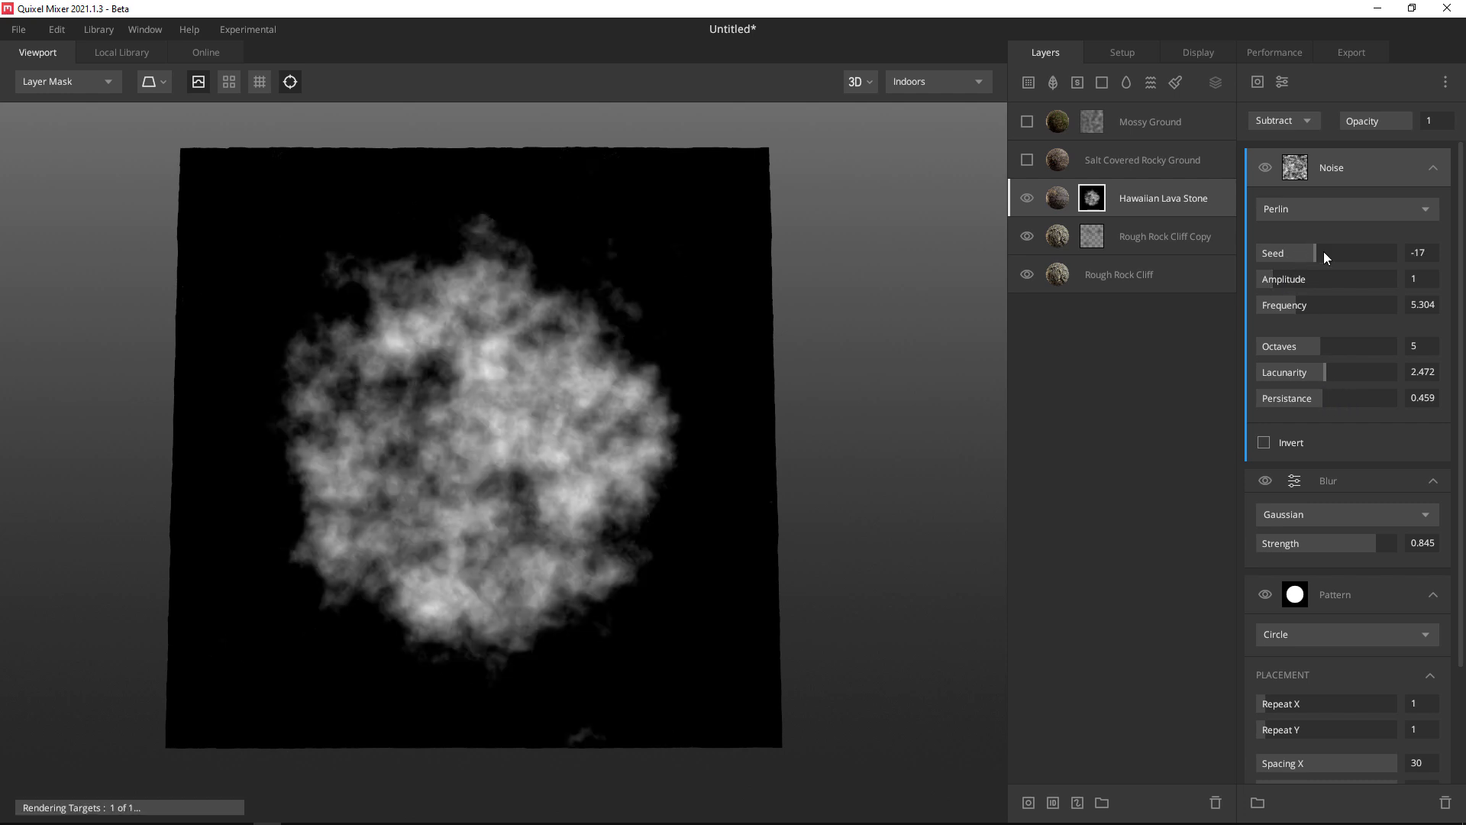
pyautogui.click(1331, 254)
pyautogui.click(1287, 280)
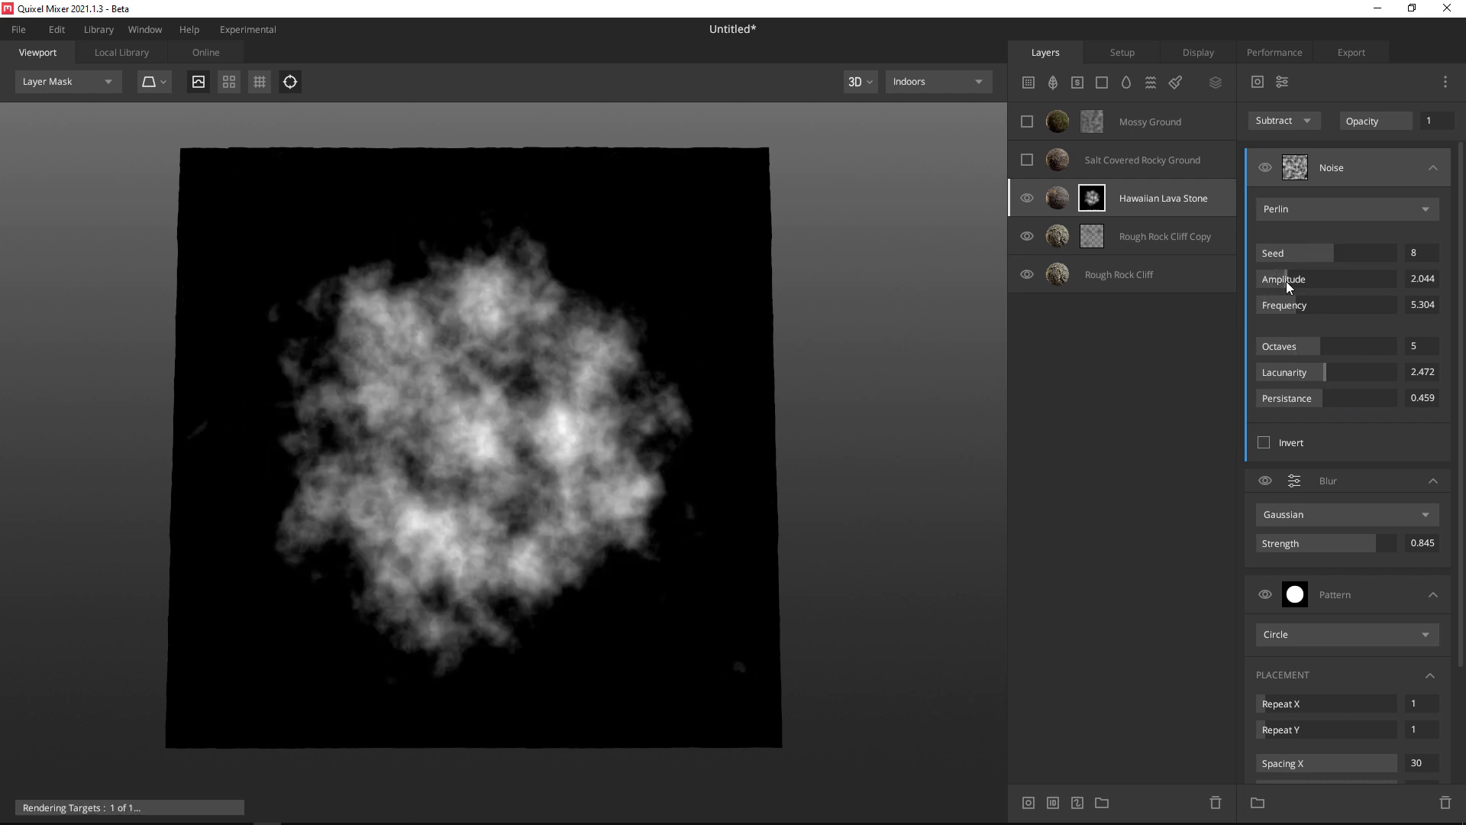
pyautogui.moveTo(1286, 282); pyautogui.dragTo(1276, 282)
pyautogui.click(1309, 305)
pyautogui.click(1286, 307)
pyautogui.moveTo(1285, 309); pyautogui.dragTo(1345, 371)
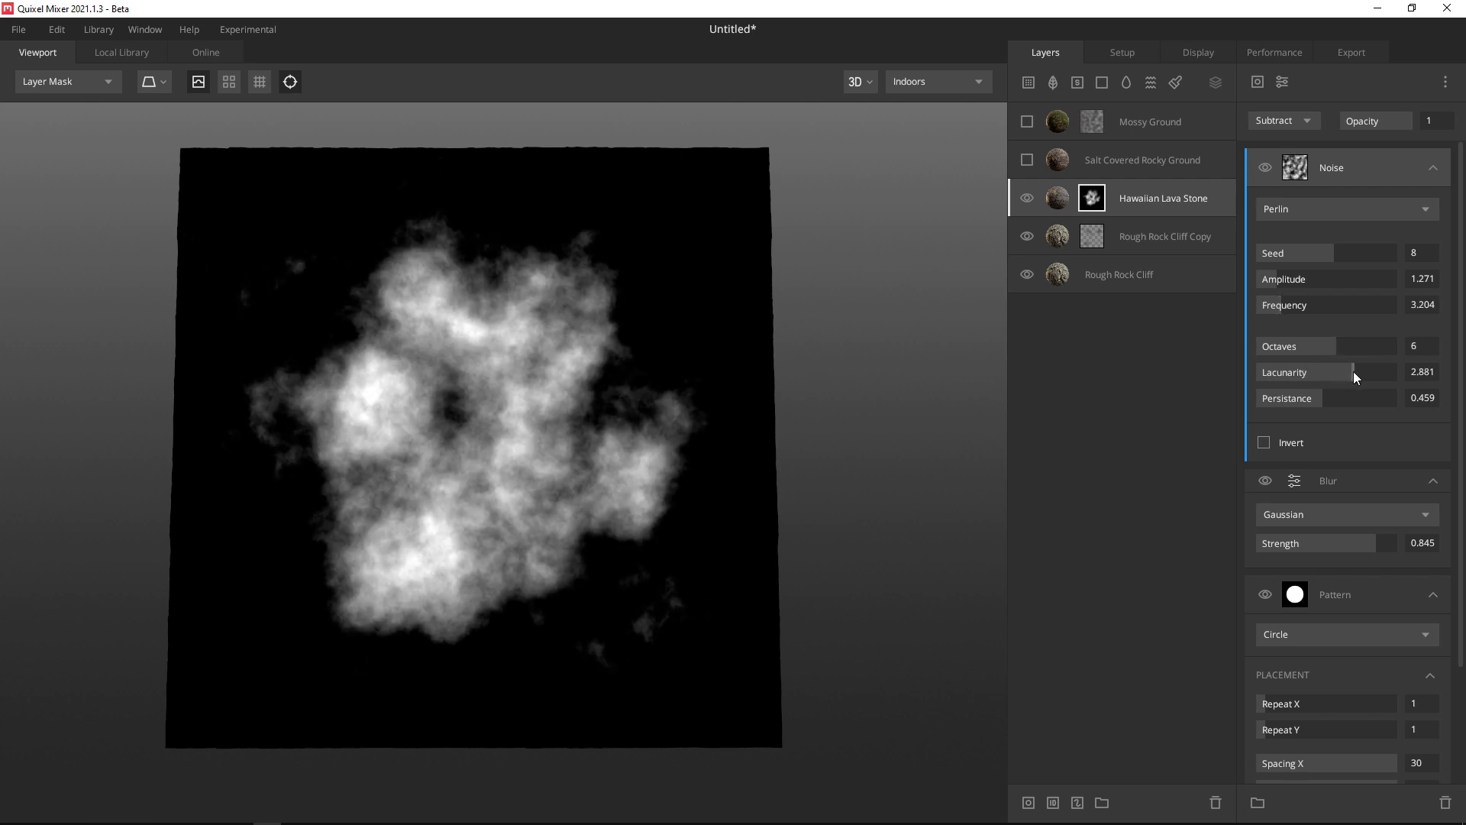
# Set the Perlin noise's lacunarity to about 2.119 and persistence to about 0.514, checking the albedo and mask views.
pyautogui.click(1301, 374)
pyautogui.moveTo(1324, 395); pyautogui.dragTo(1328, 393)
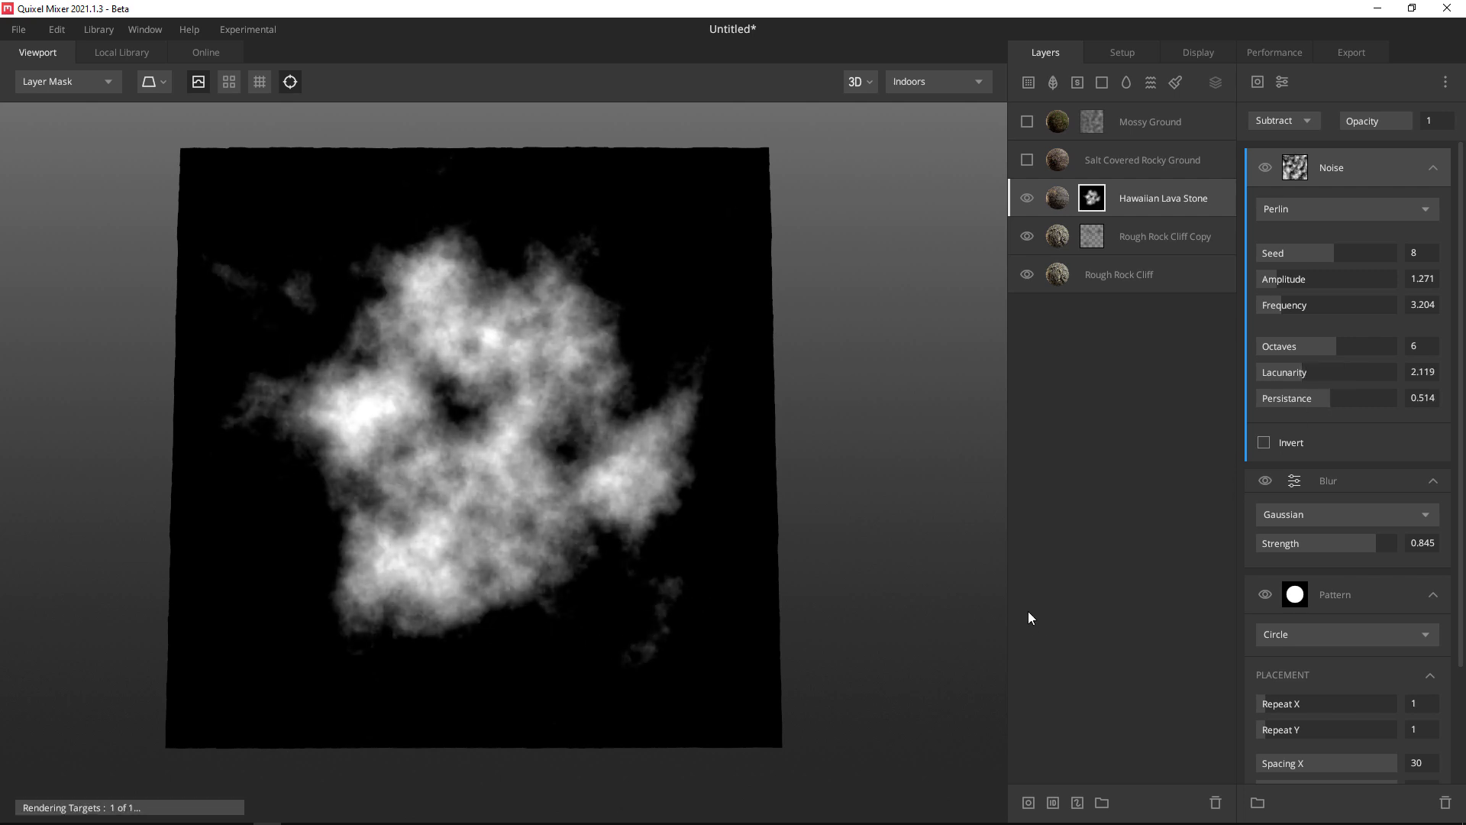
pyautogui.click(1059, 208)
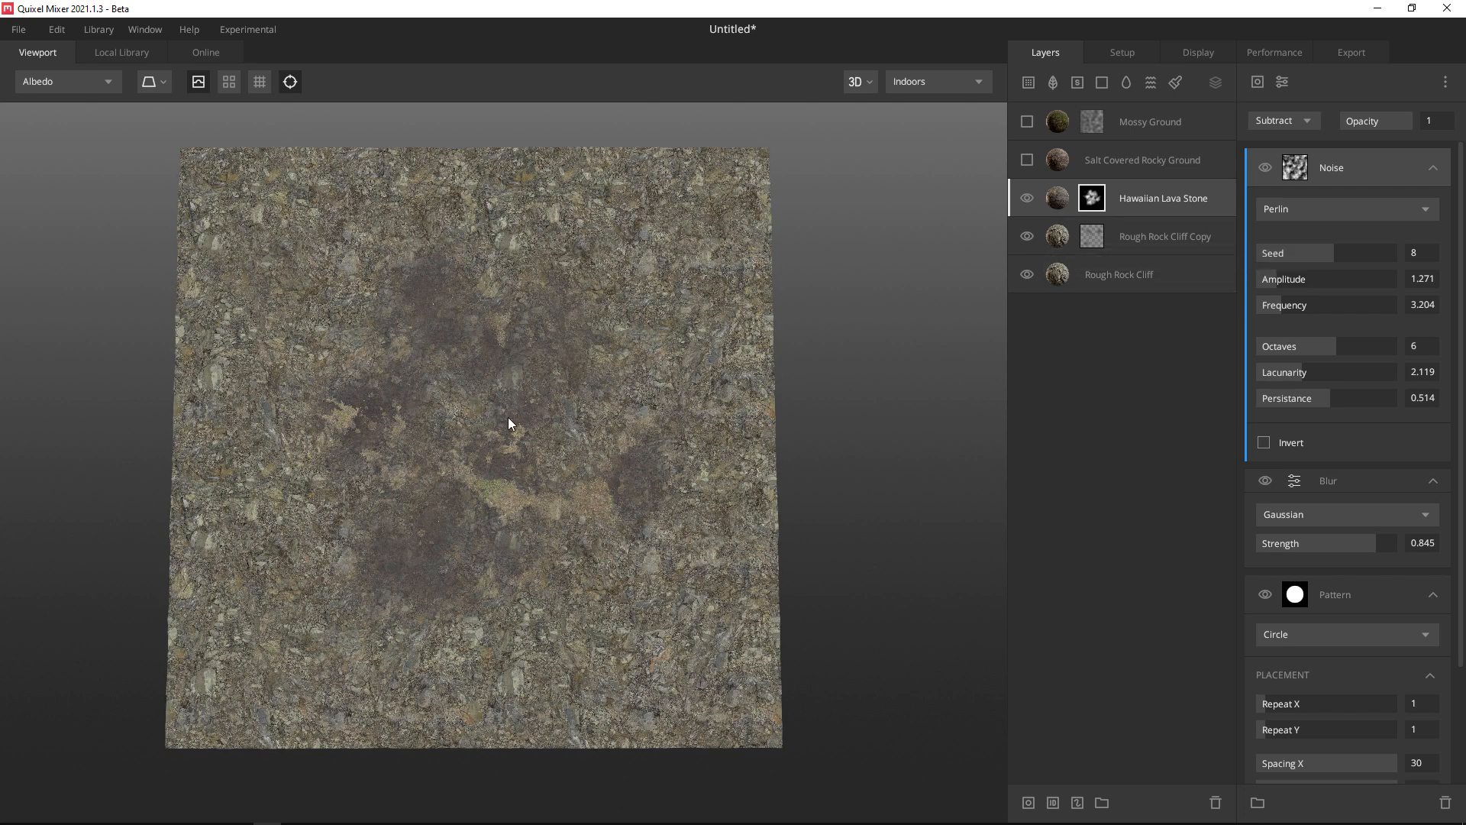
pyautogui.press('m')
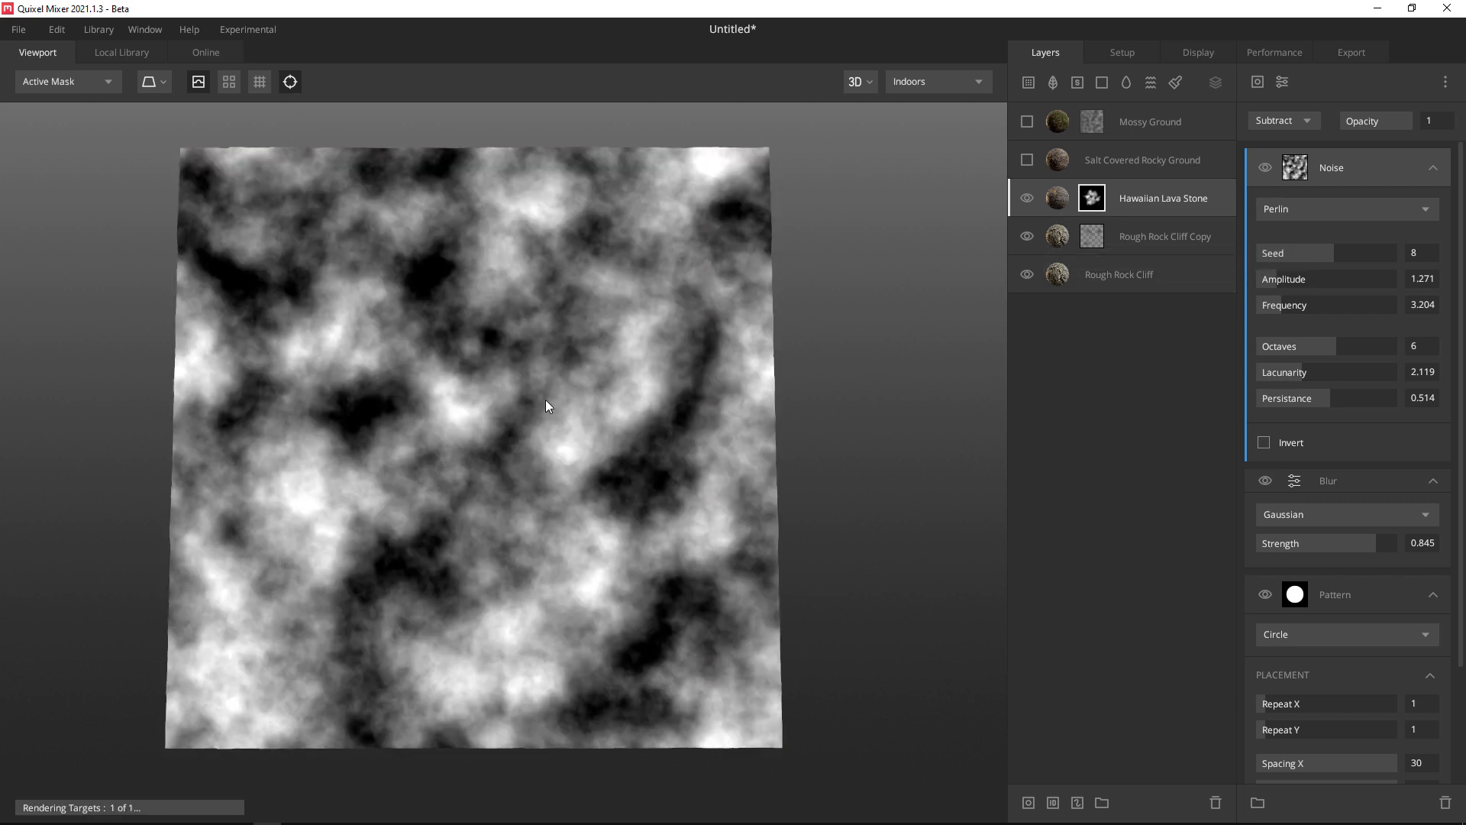
pyautogui.press('m')
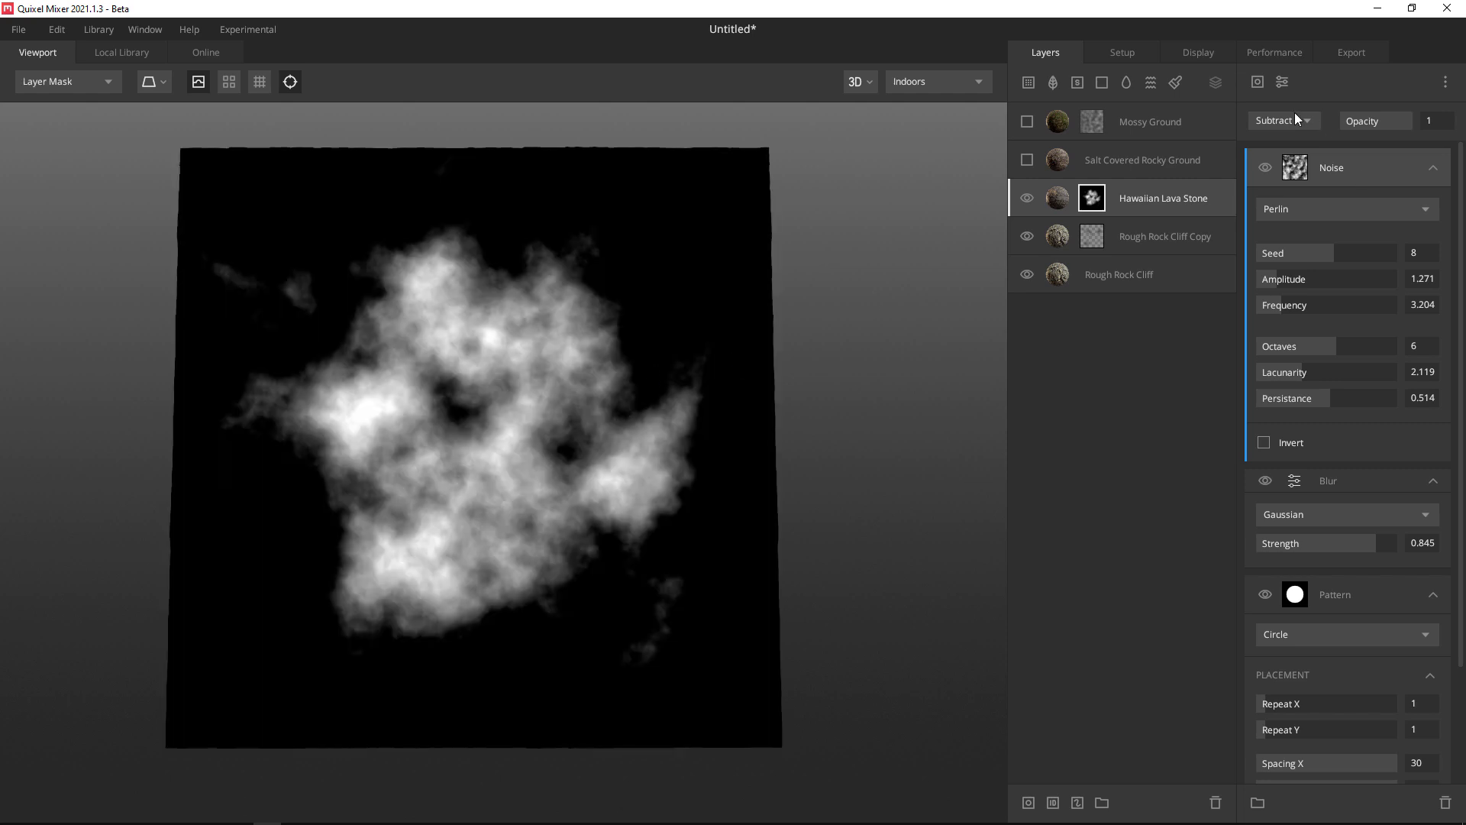
# Add a Scatter modifier to the Hawaiian Lava Stone mask with density about 17.12, brightness jitter about 0.481 and random seed 62.
pyautogui.click(1285, 80)
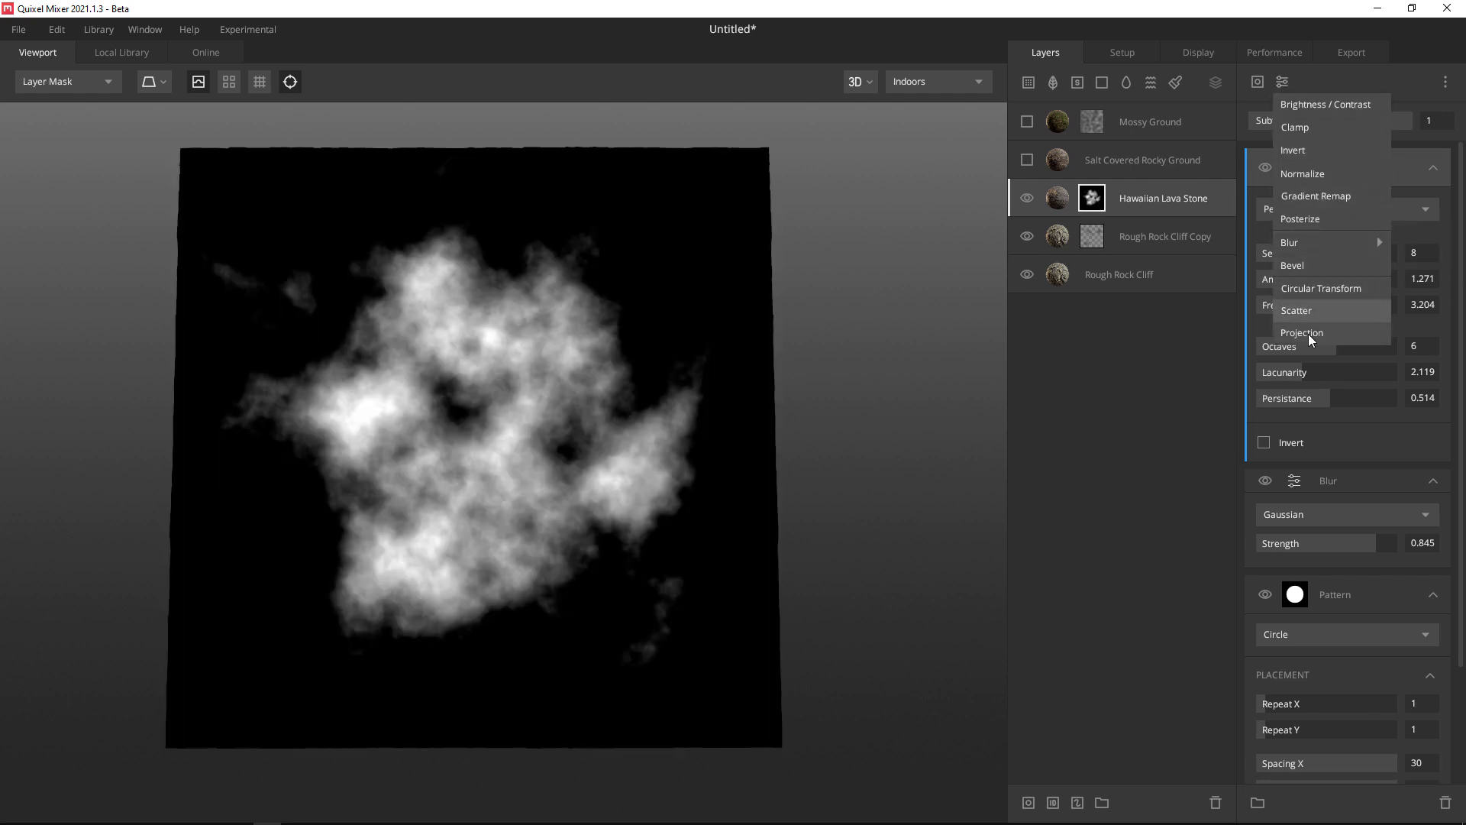
pyautogui.click(1298, 310)
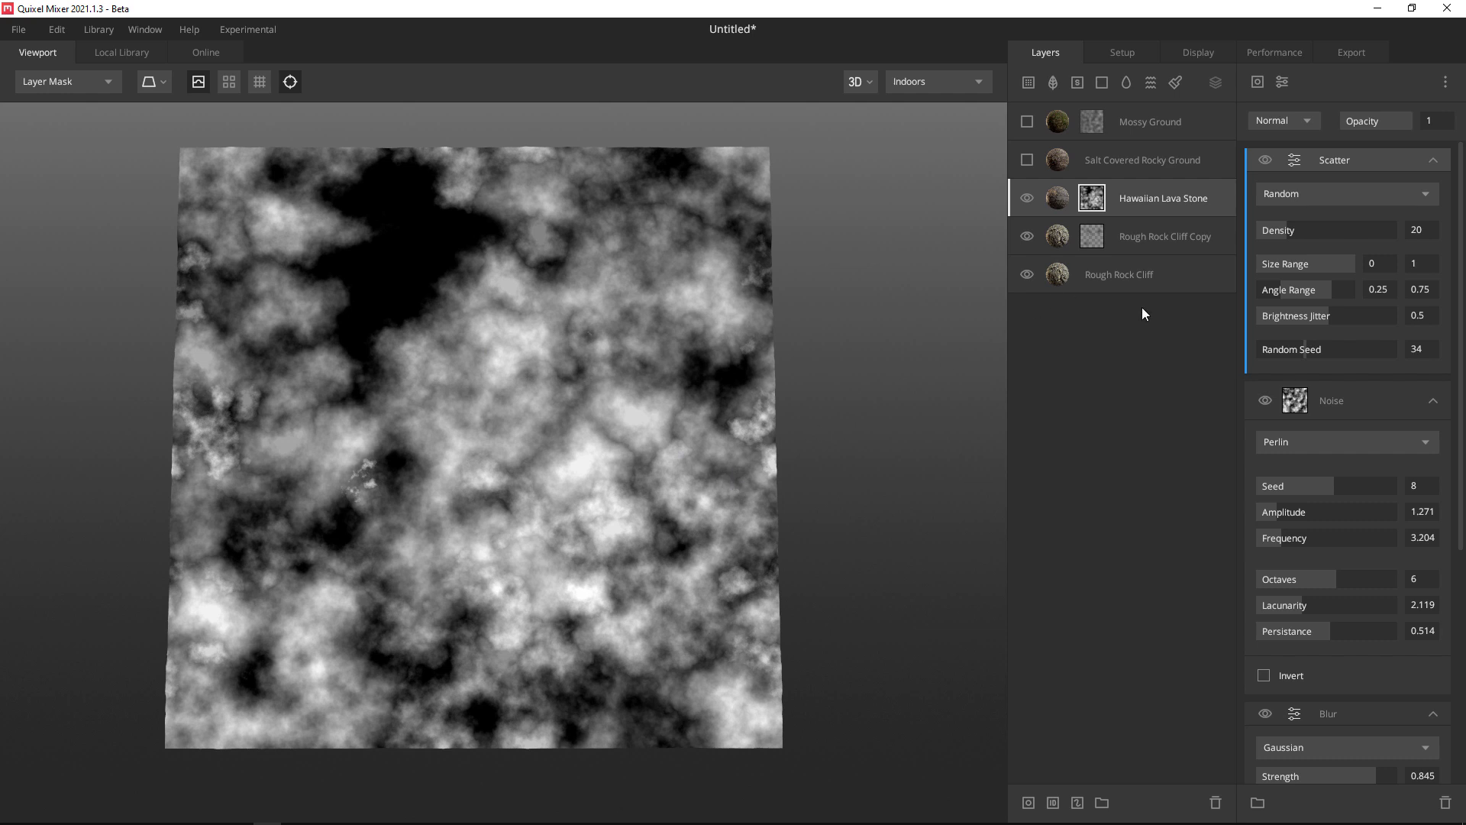
pyautogui.moveTo(1286, 229)
pyautogui.mouseDown()
pyautogui.moveTo(1267, 228)
pyautogui.moveTo(1281, 231)
pyautogui.mouseUp()
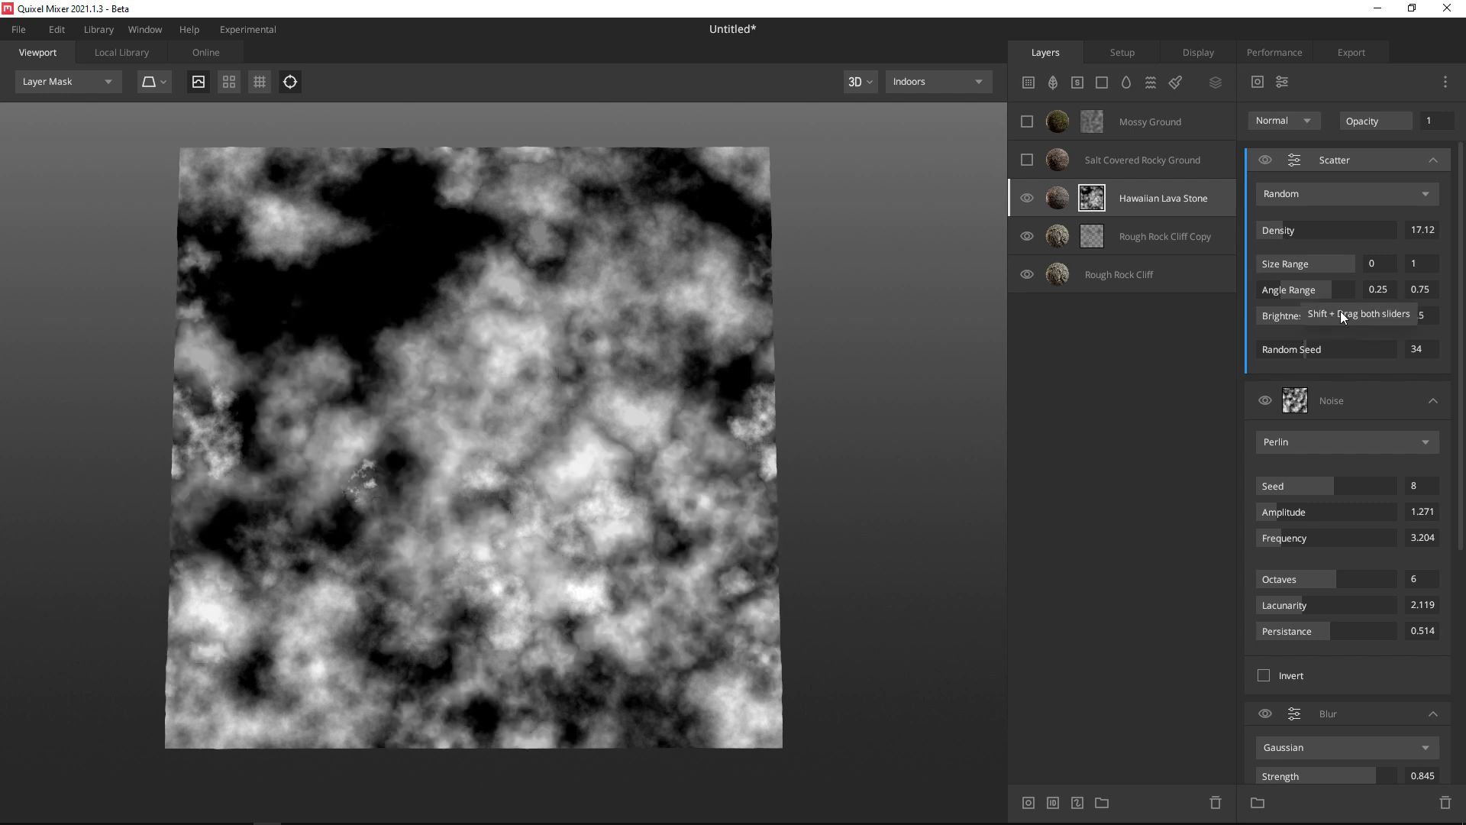
pyautogui.moveTo(1308, 310); pyautogui.dragTo(1329, 350)
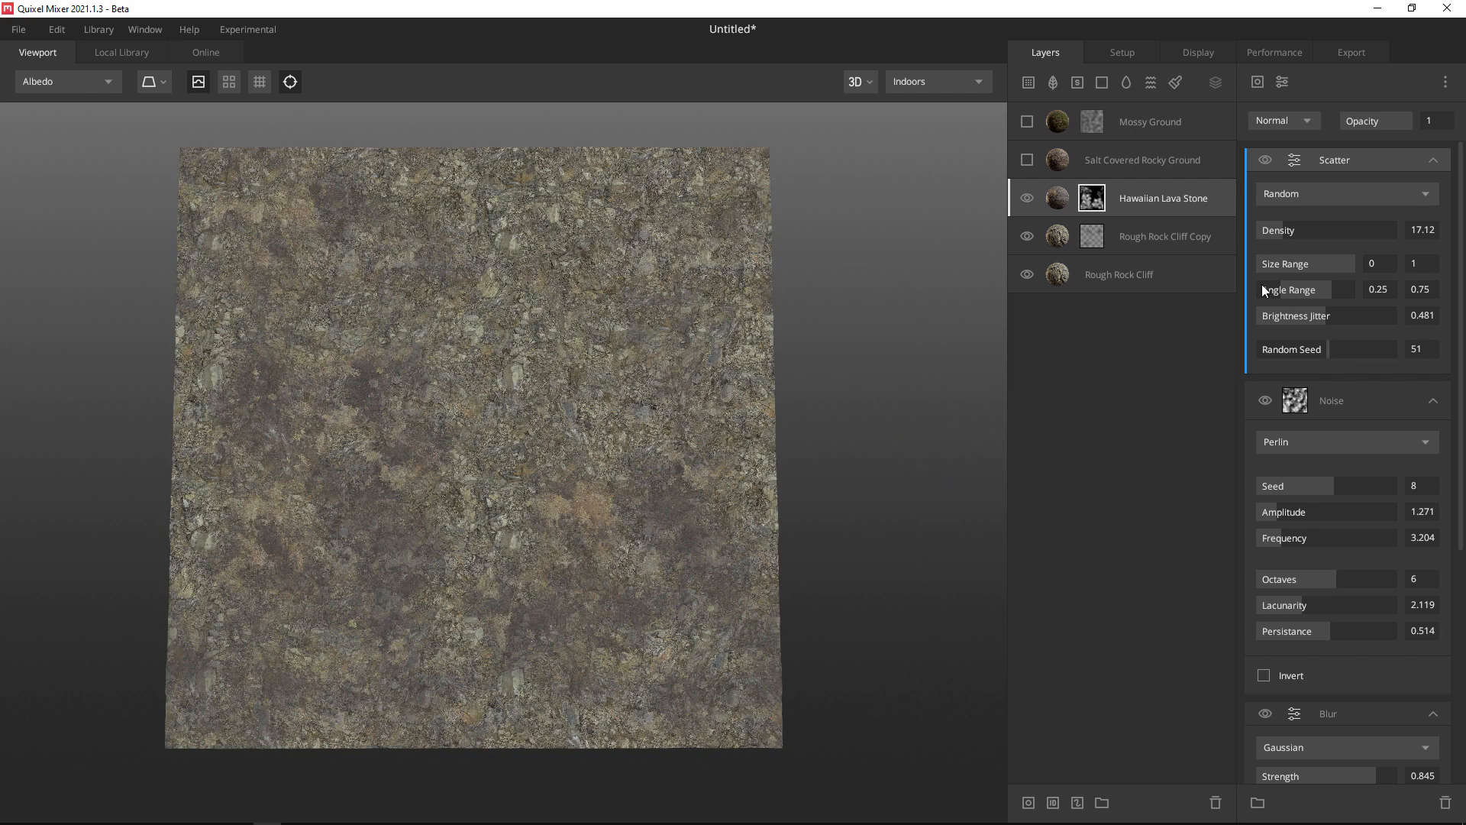
pyautogui.moveTo(1326, 351); pyautogui.dragTo(1345, 349)
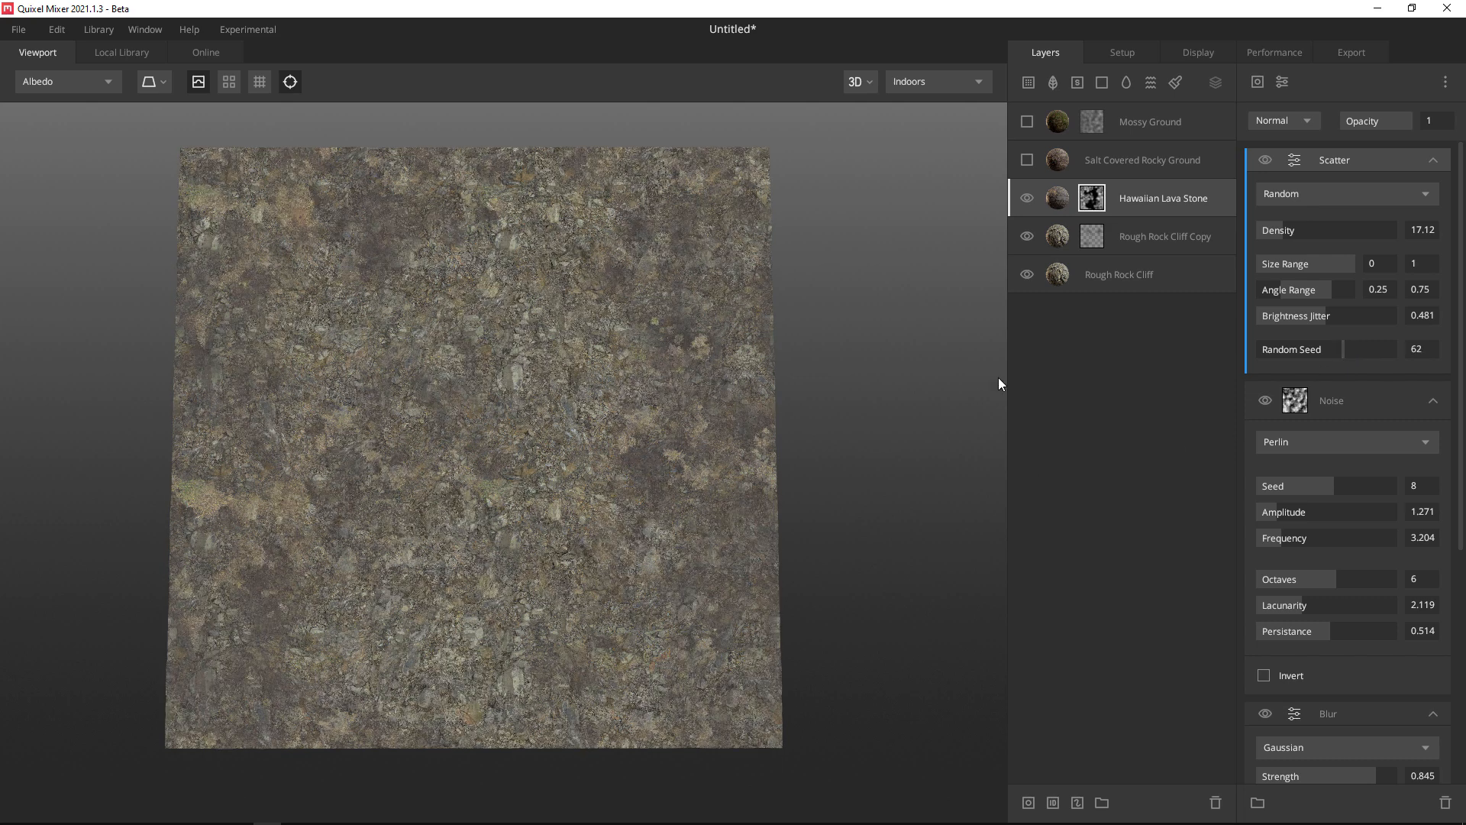
# Turn the visibility of the Salt Covered Rocky Ground and Mossy Ground layers back on.
pyautogui.click(1027, 202)
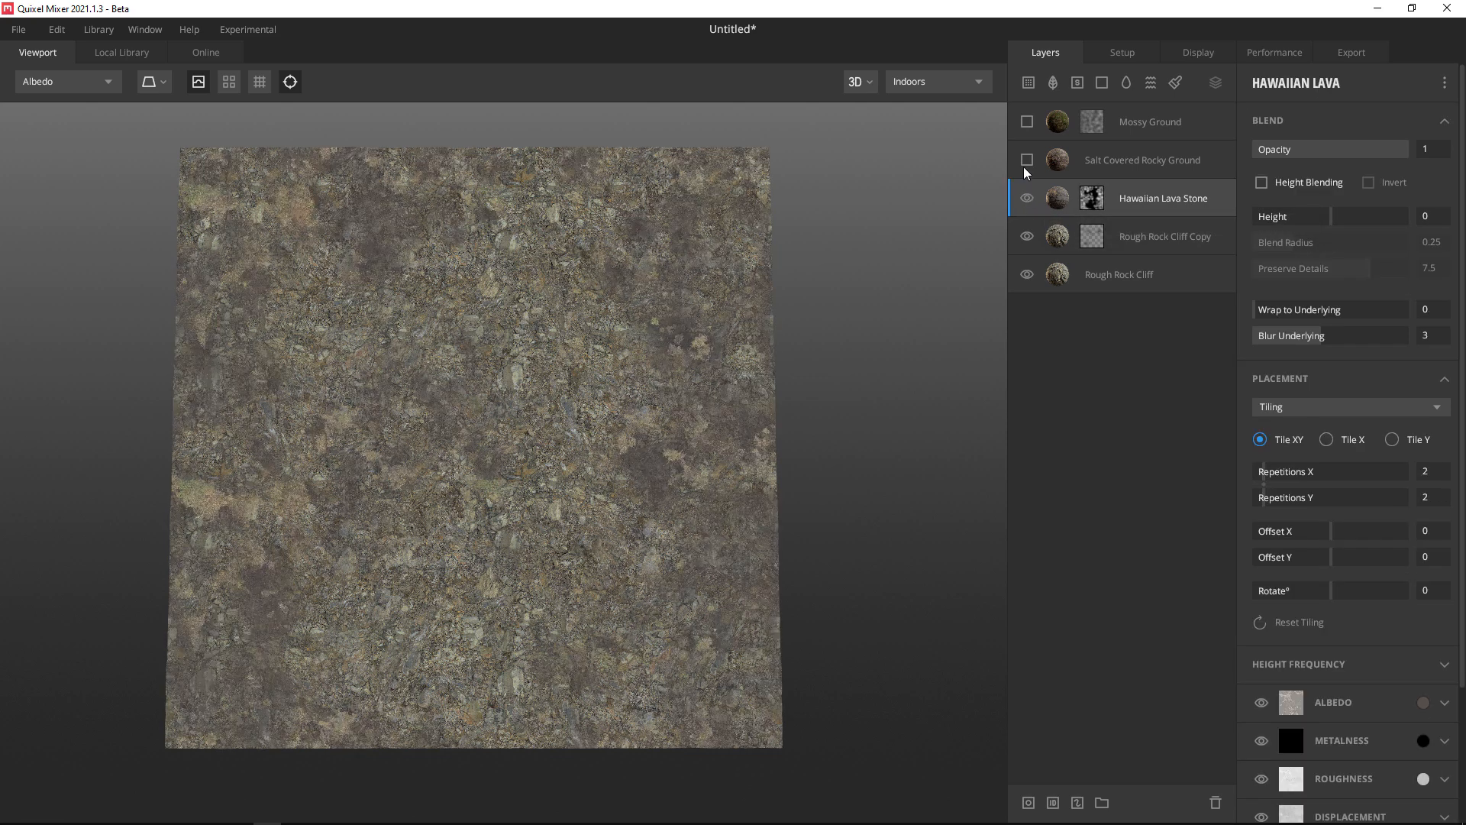
pyautogui.click(1027, 160)
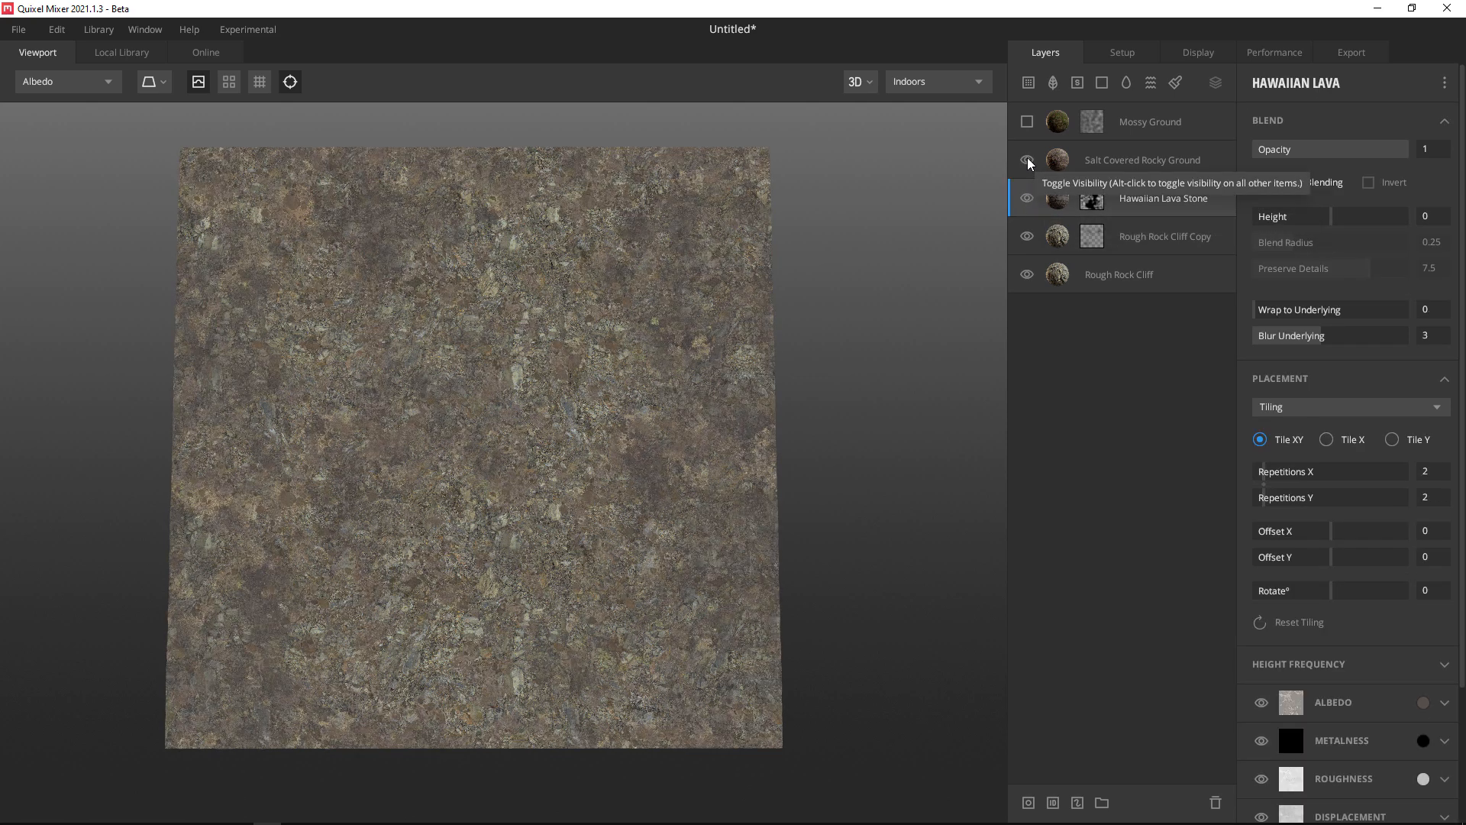
pyautogui.click(1025, 123)
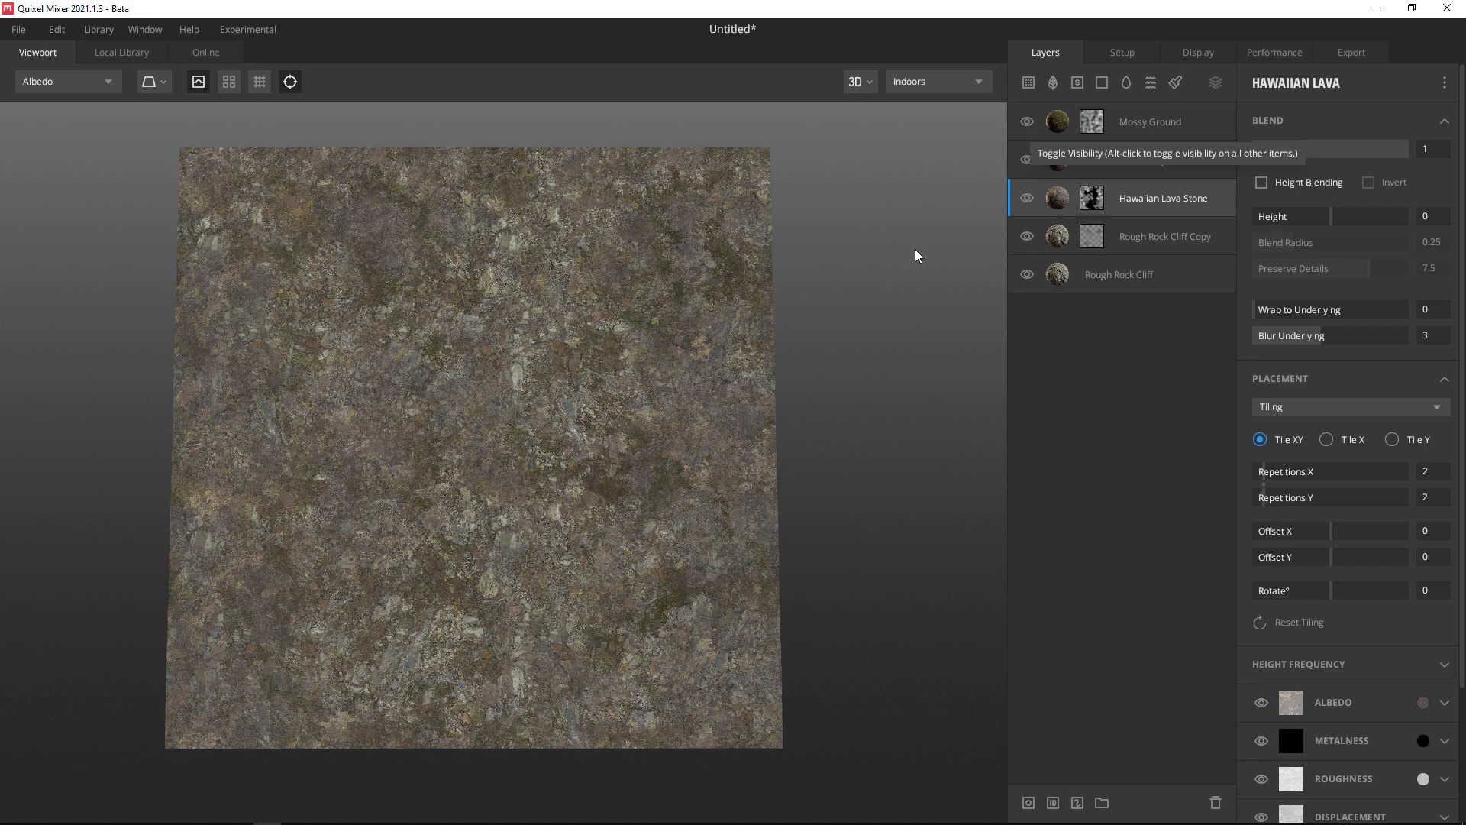
# Lower the upper size range of the Hawaiian Lava Stone mask's Scatter modifier to about 0.857.
pyautogui.scroll(4, 592, 475)
pyautogui.scroll(-6, 594, 475)
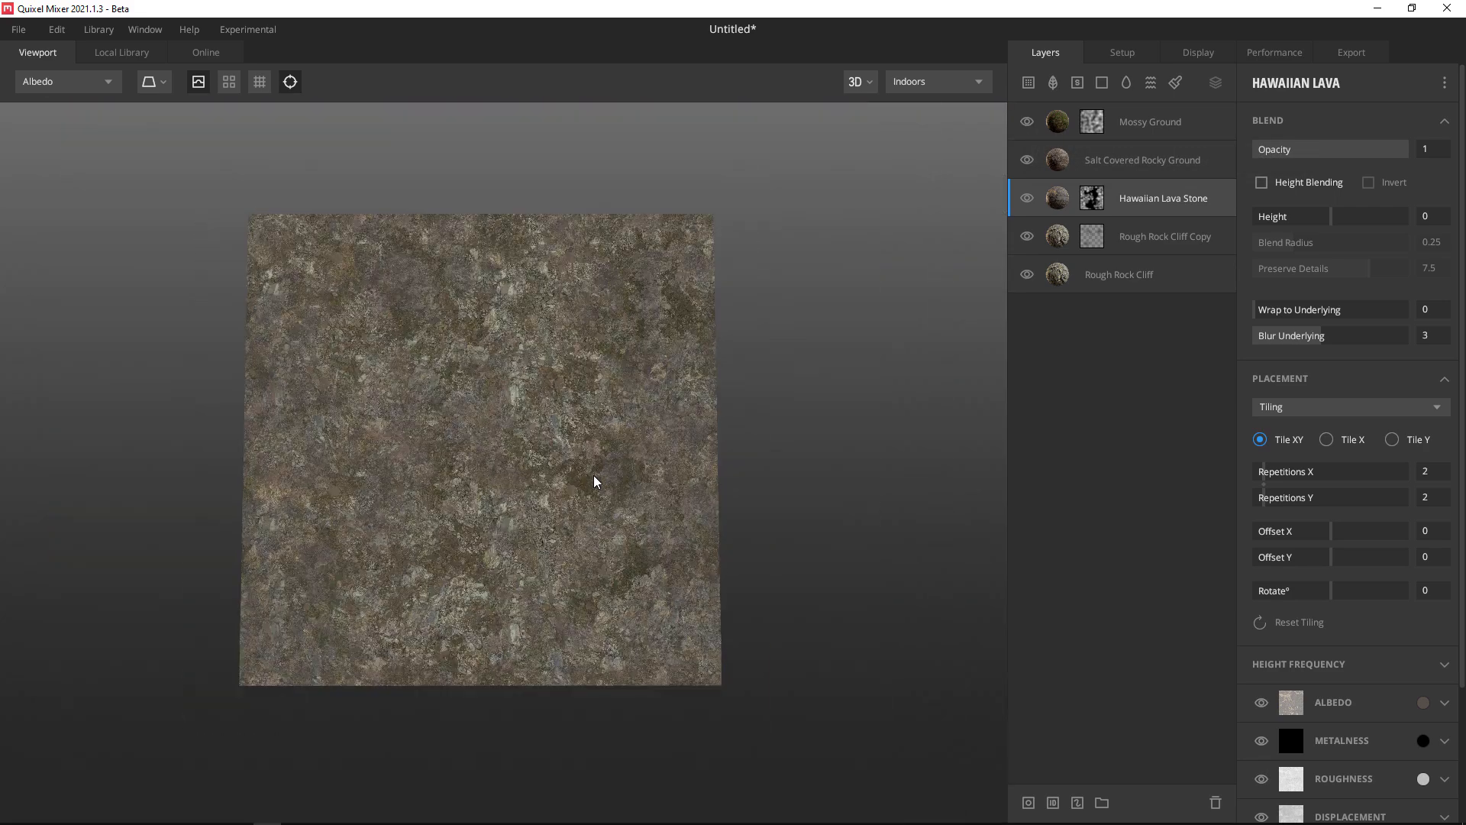
pyautogui.scroll(2, 595, 476)
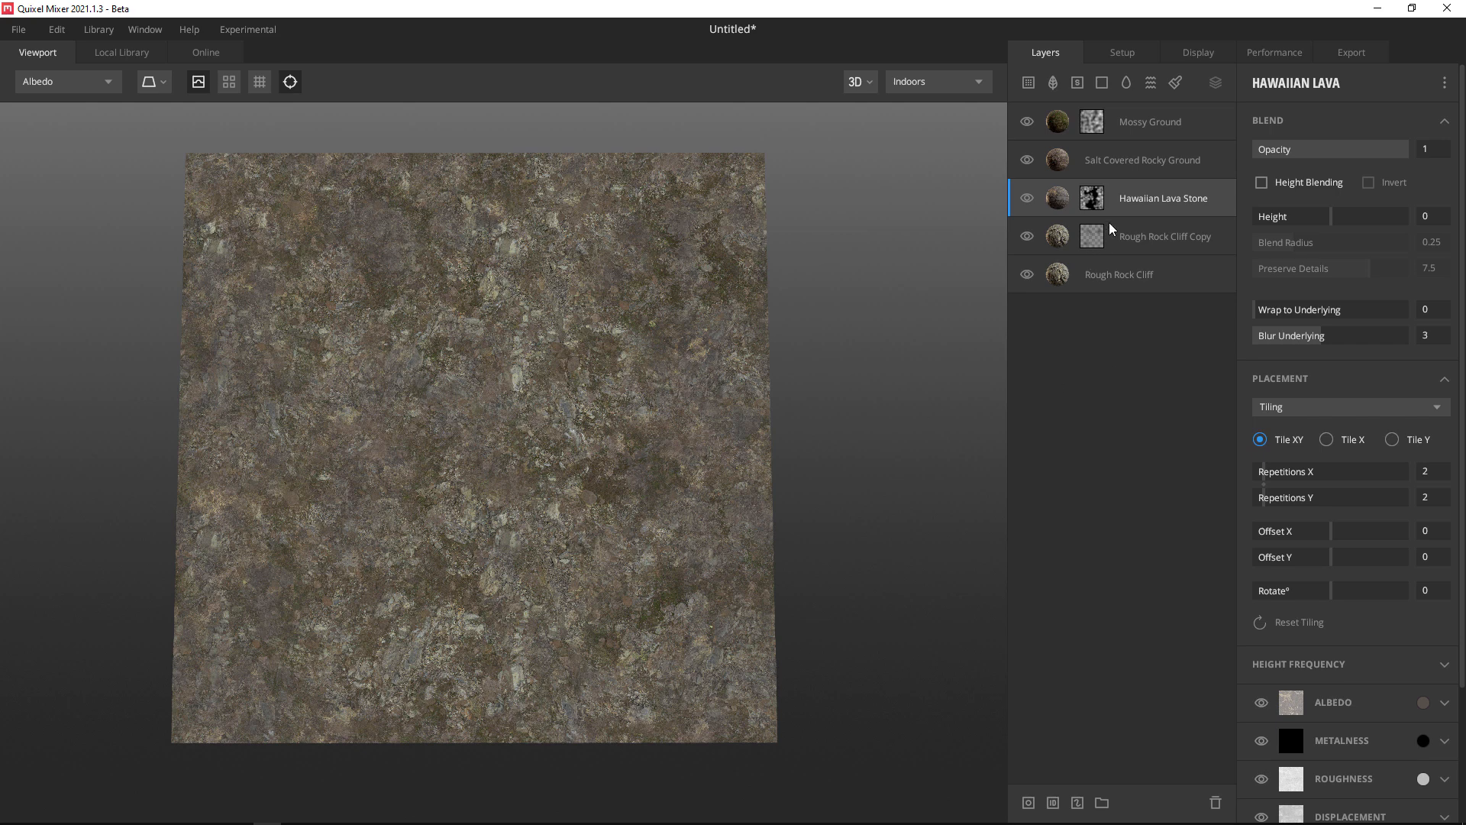
pyautogui.click(1092, 199)
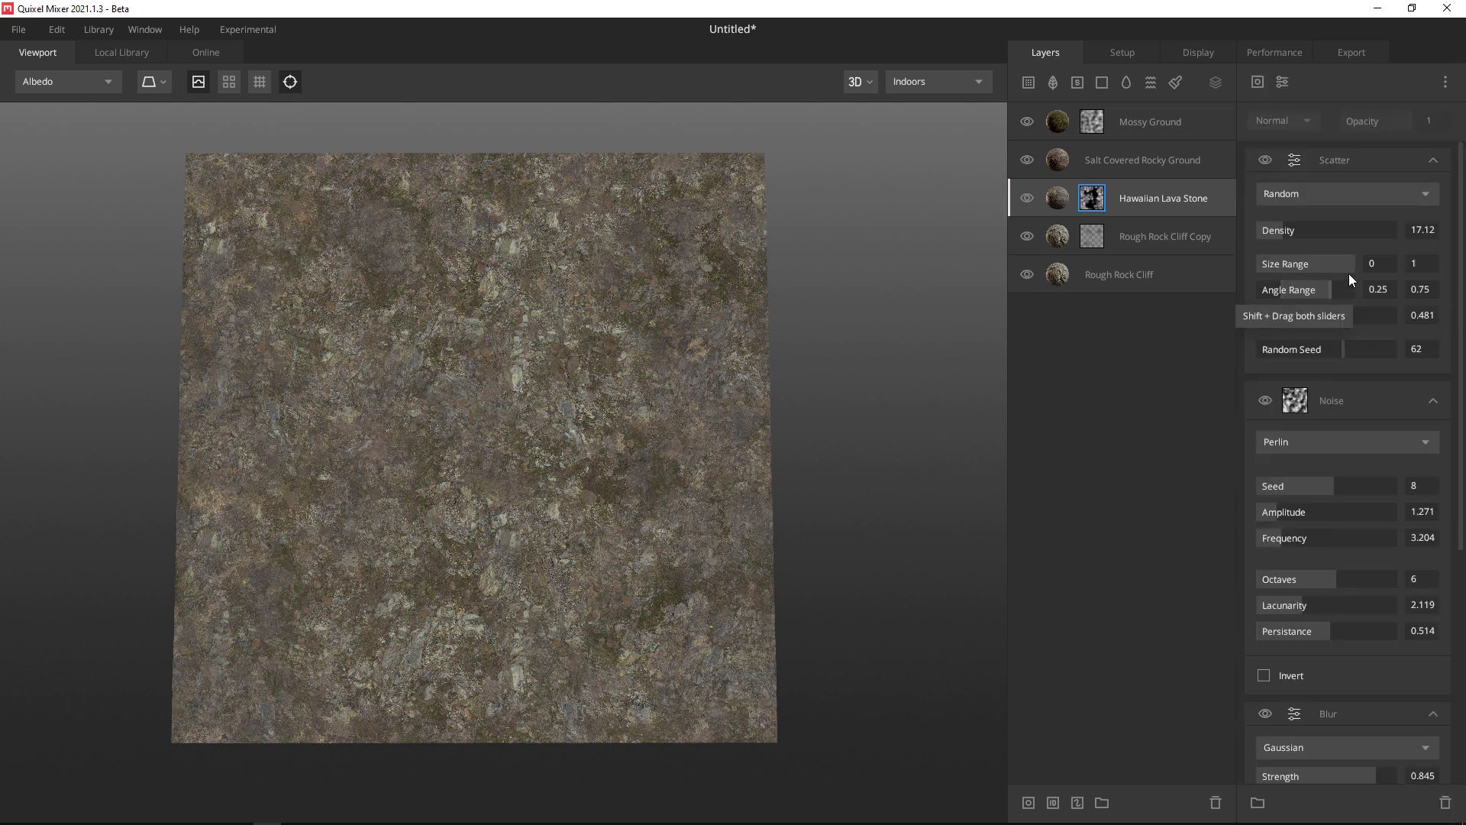
pyautogui.moveTo(1347, 264); pyautogui.dragTo(1340, 263)
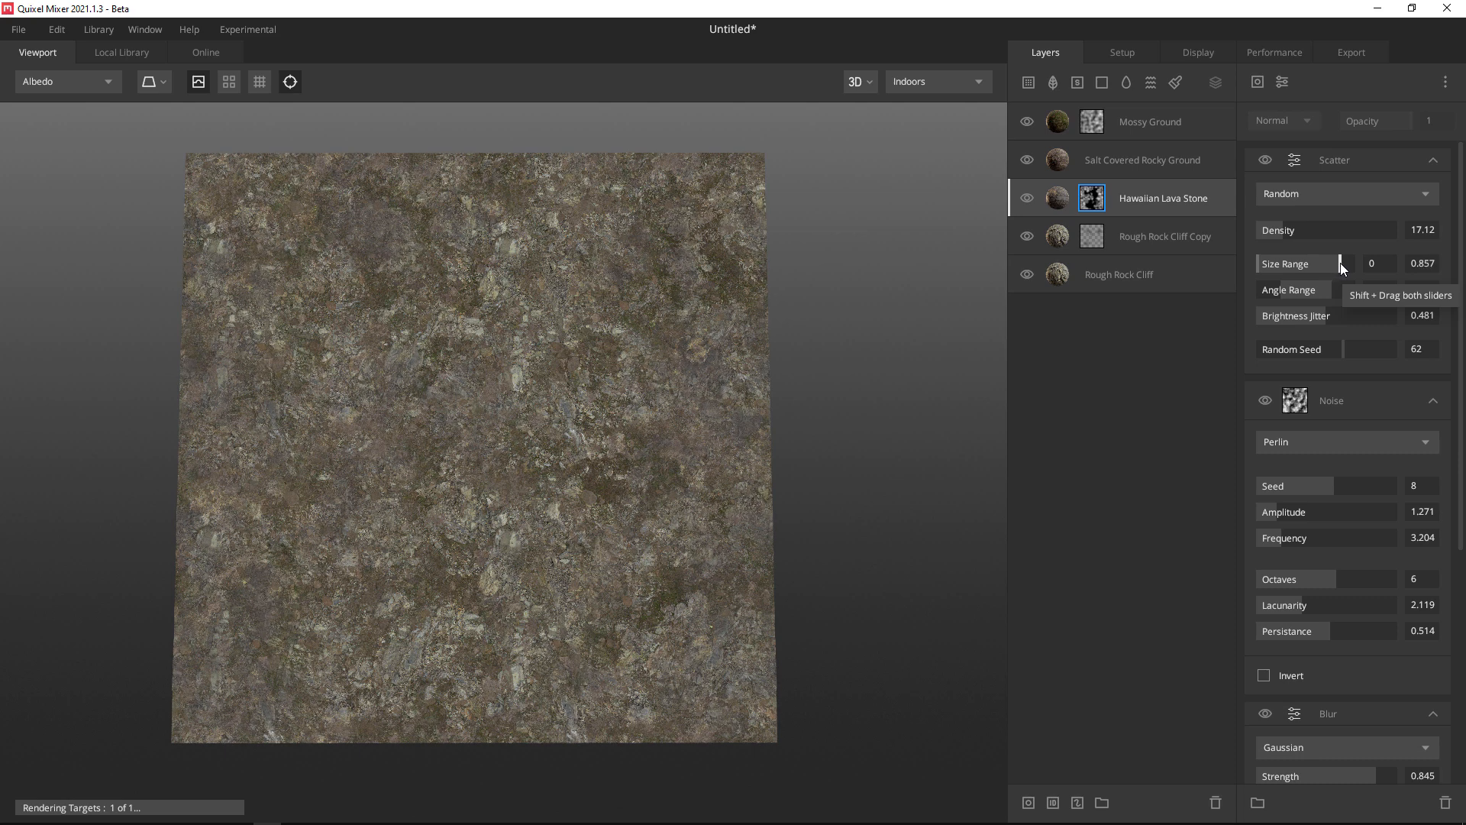
# Add the Mossy Sandy Ground material from the local library as a layer above Mossy Ground.
pyautogui.click(1100, 138)
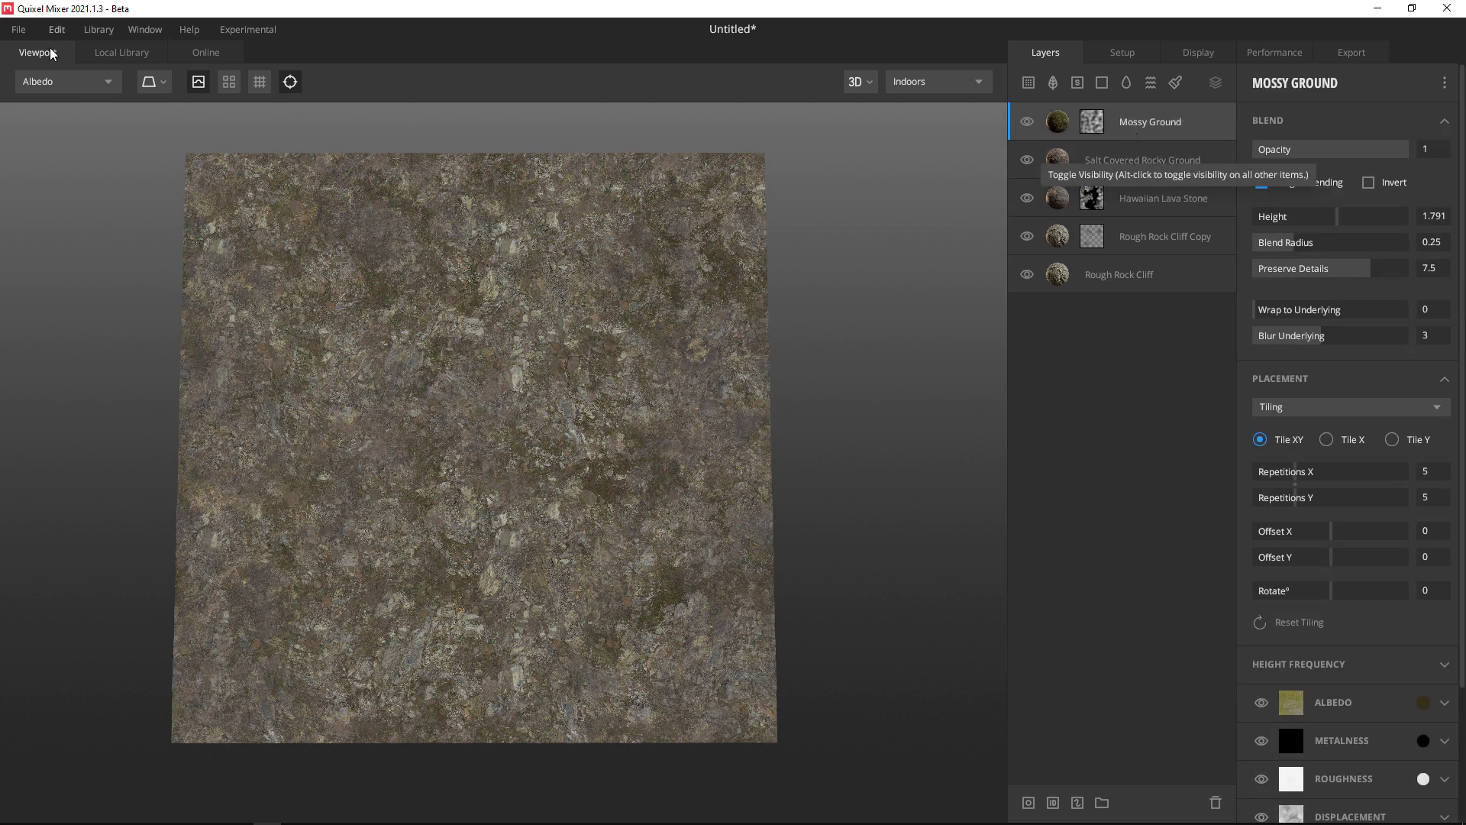
pyautogui.click(121, 52)
pyautogui.scroll(-3, 466, 344)
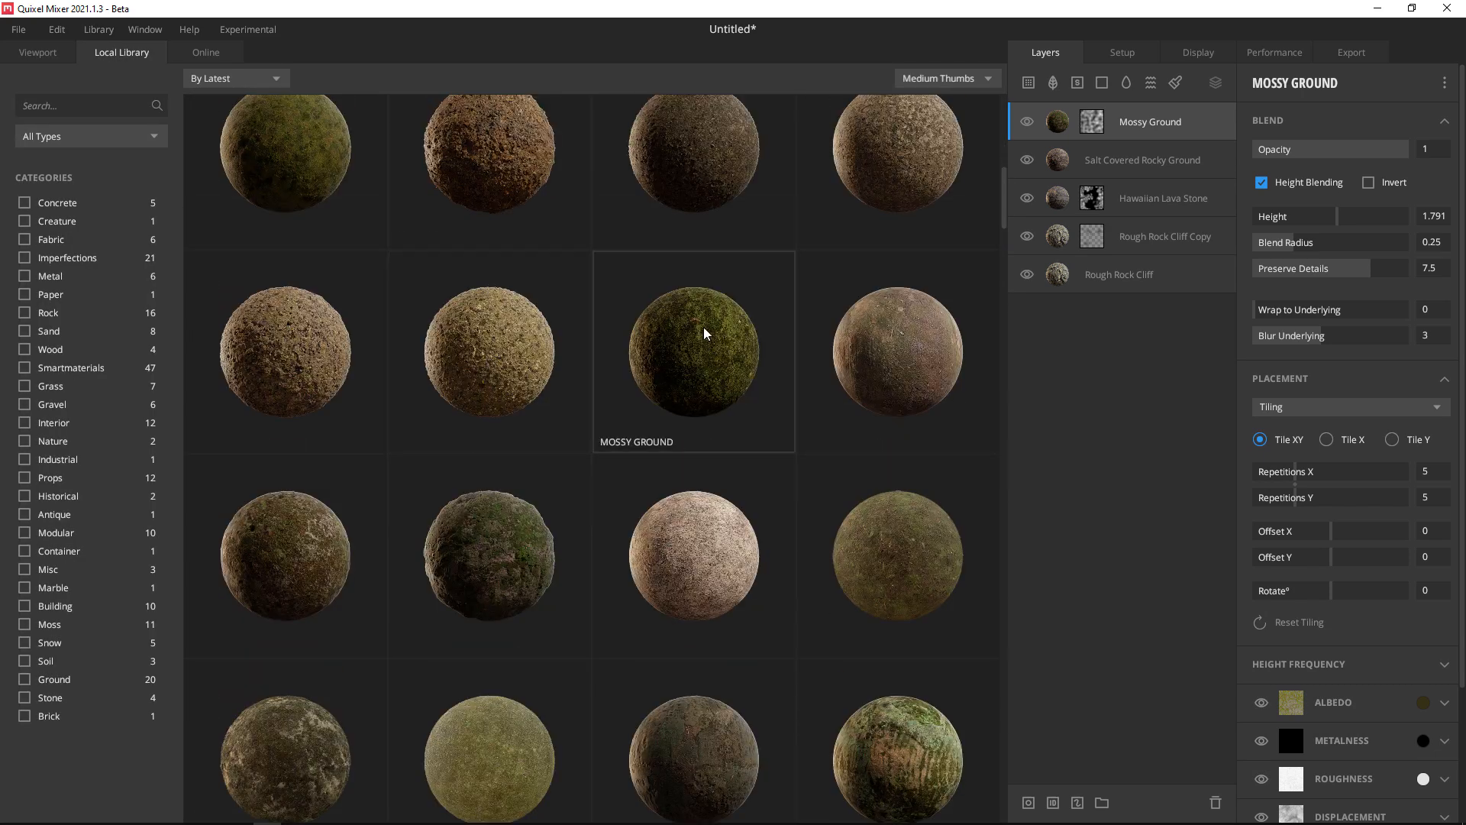
pyautogui.scroll(-2, 489, 649)
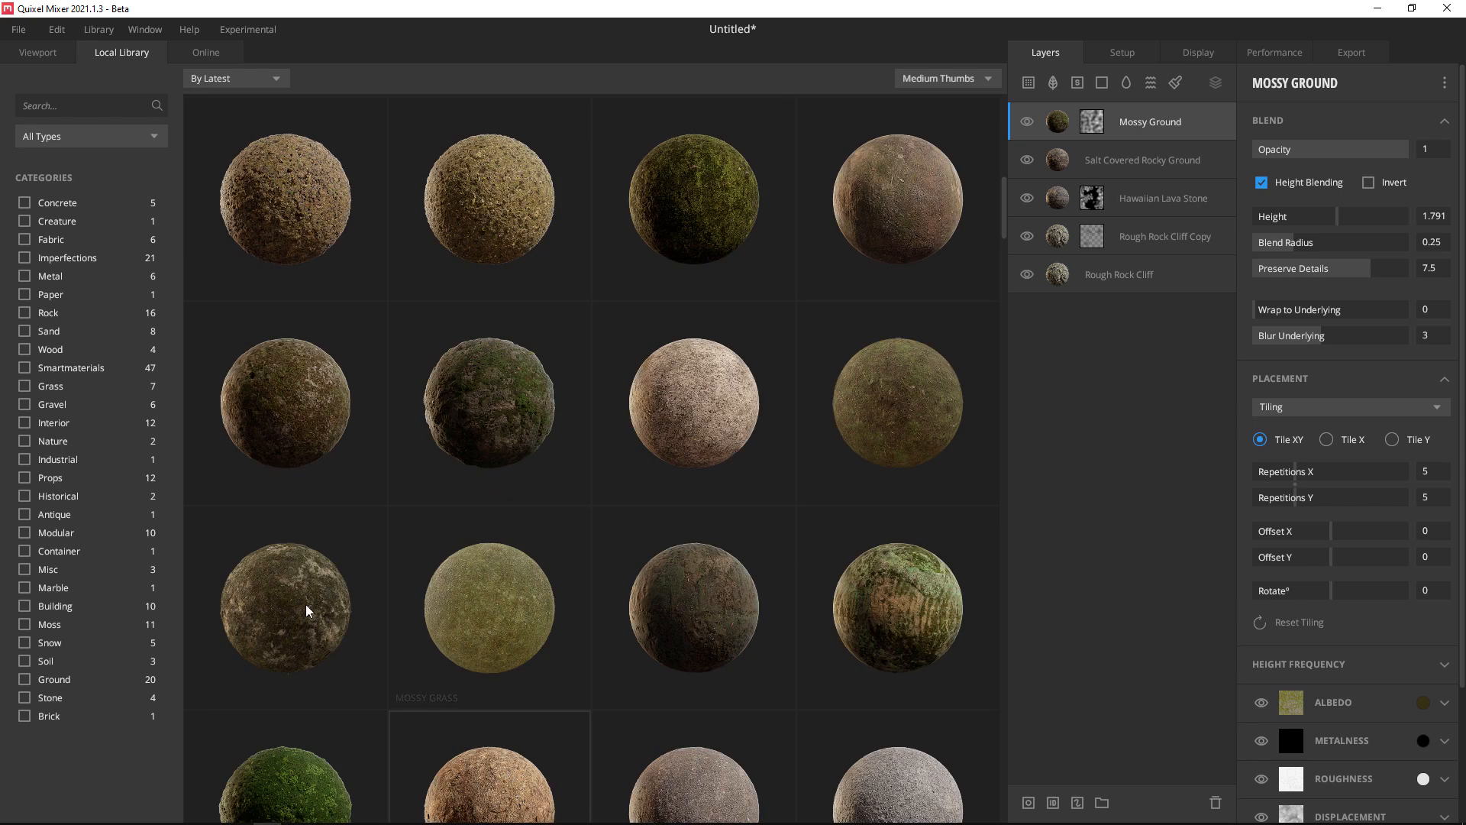
pyautogui.click(282, 596)
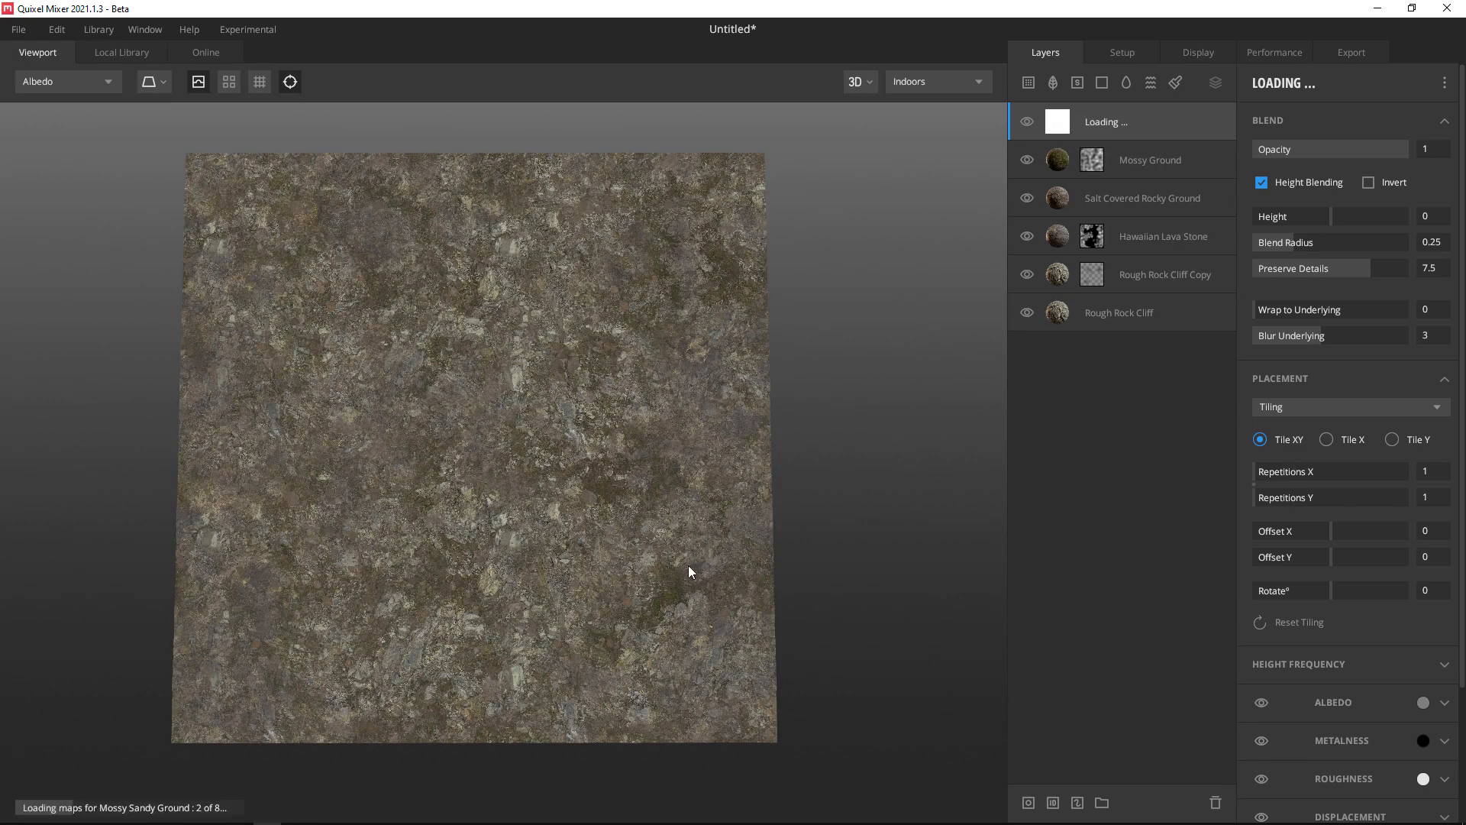
# Invert the Mossy Sandy Ground layer's height blending and set its height to about 2.587.
pyautogui.click(1367, 183)
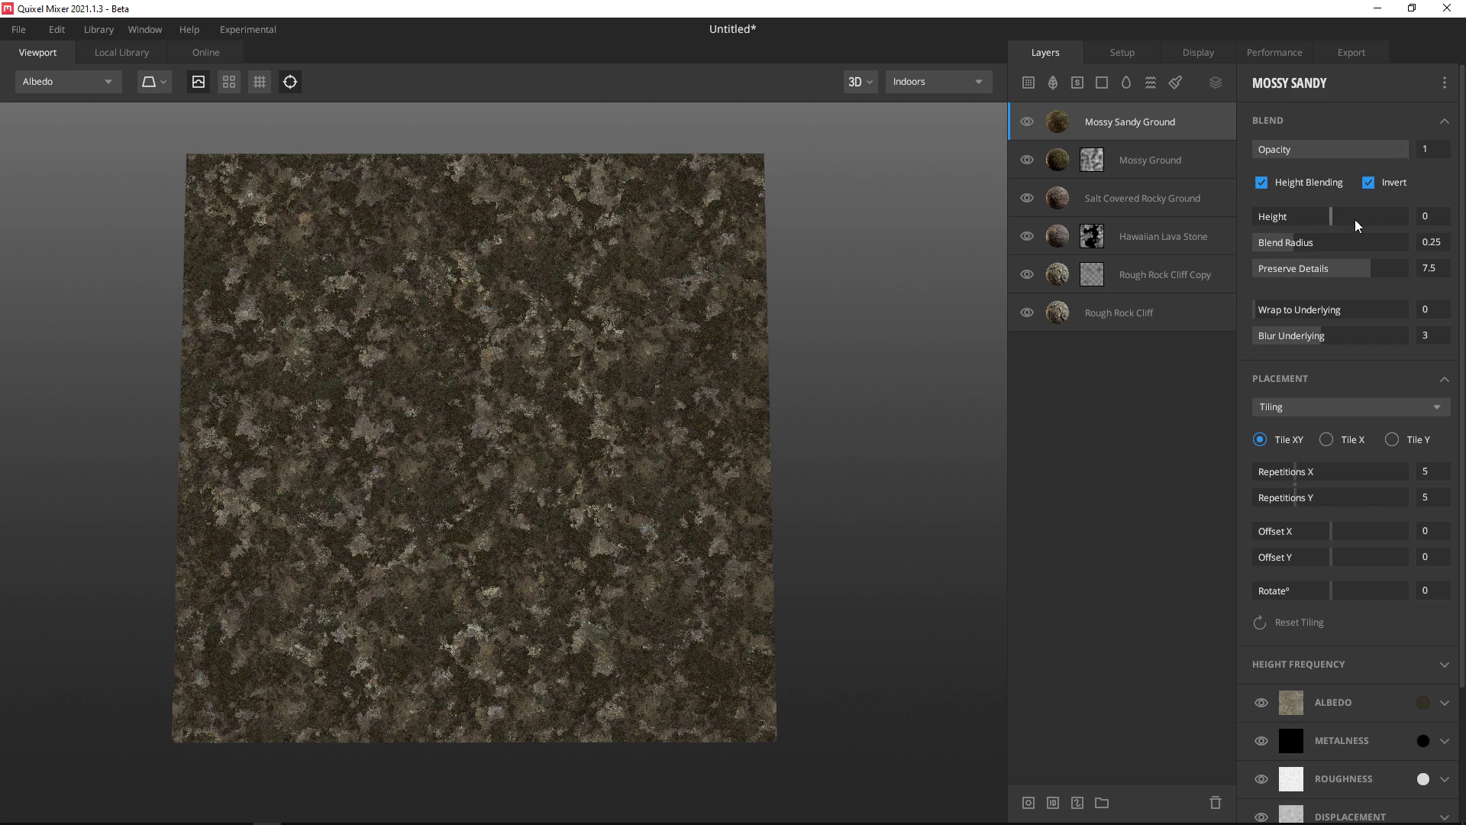
pyautogui.moveTo(1332, 217); pyautogui.dragTo(1340, 215)
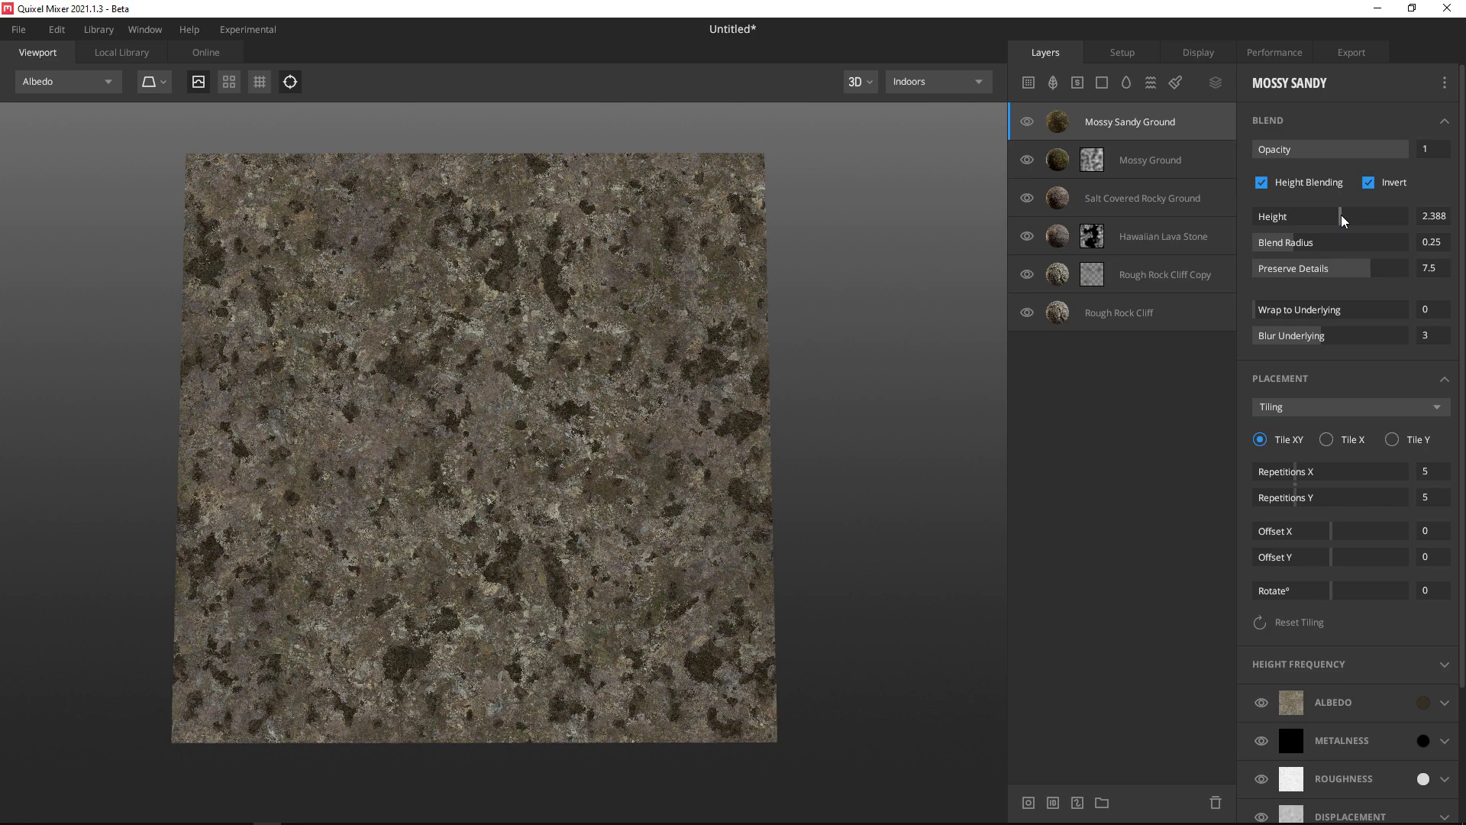
pyautogui.click(1340, 215)
# Examine the Mossy Sandy Ground blend up close and from afar in the albedo and PBR views.
pyautogui.scroll(5, 558, 651)
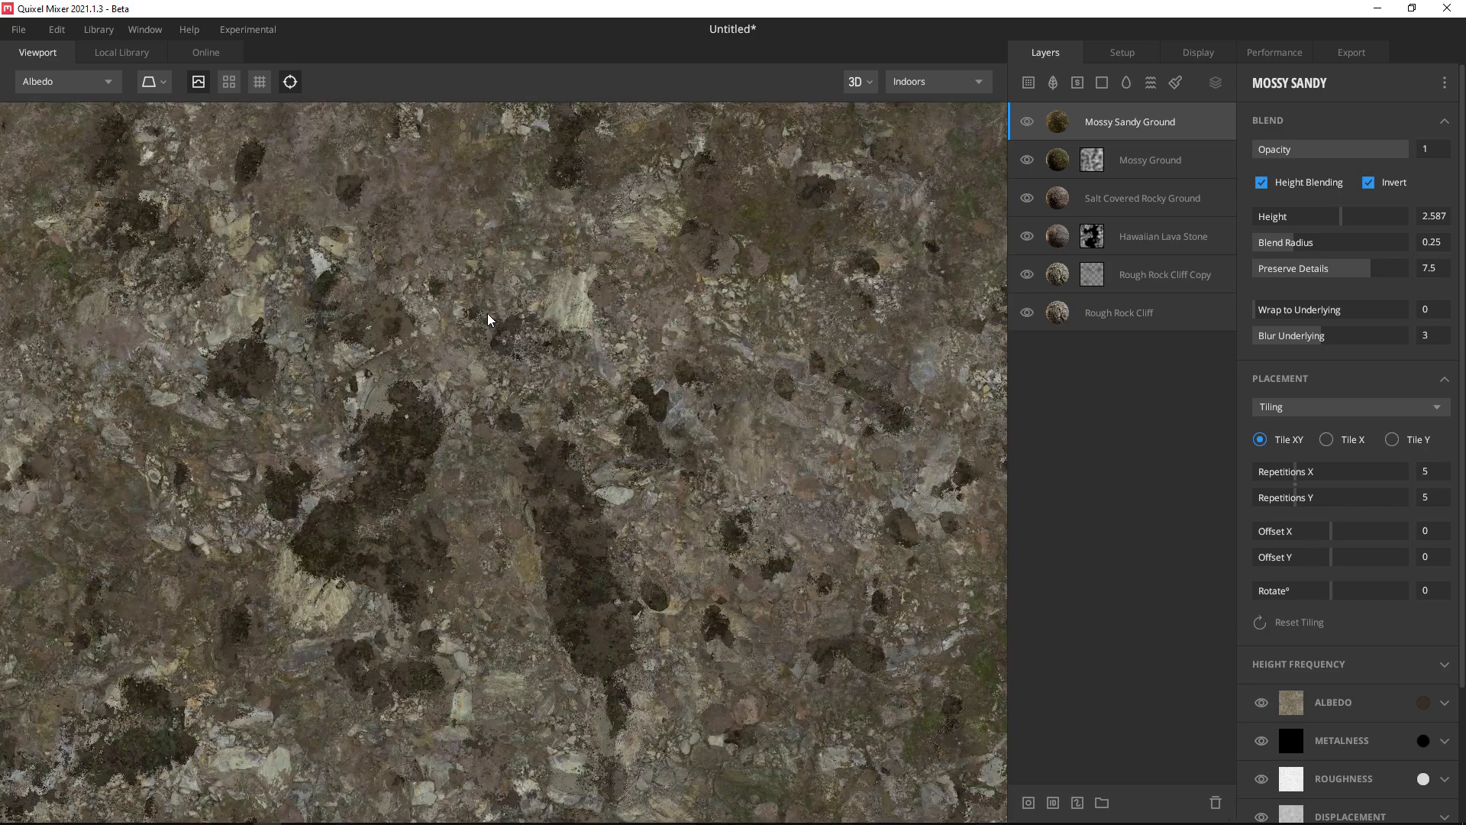
pyautogui.scroll(-2, 487, 314)
pyautogui.scroll(-3, 572, 519)
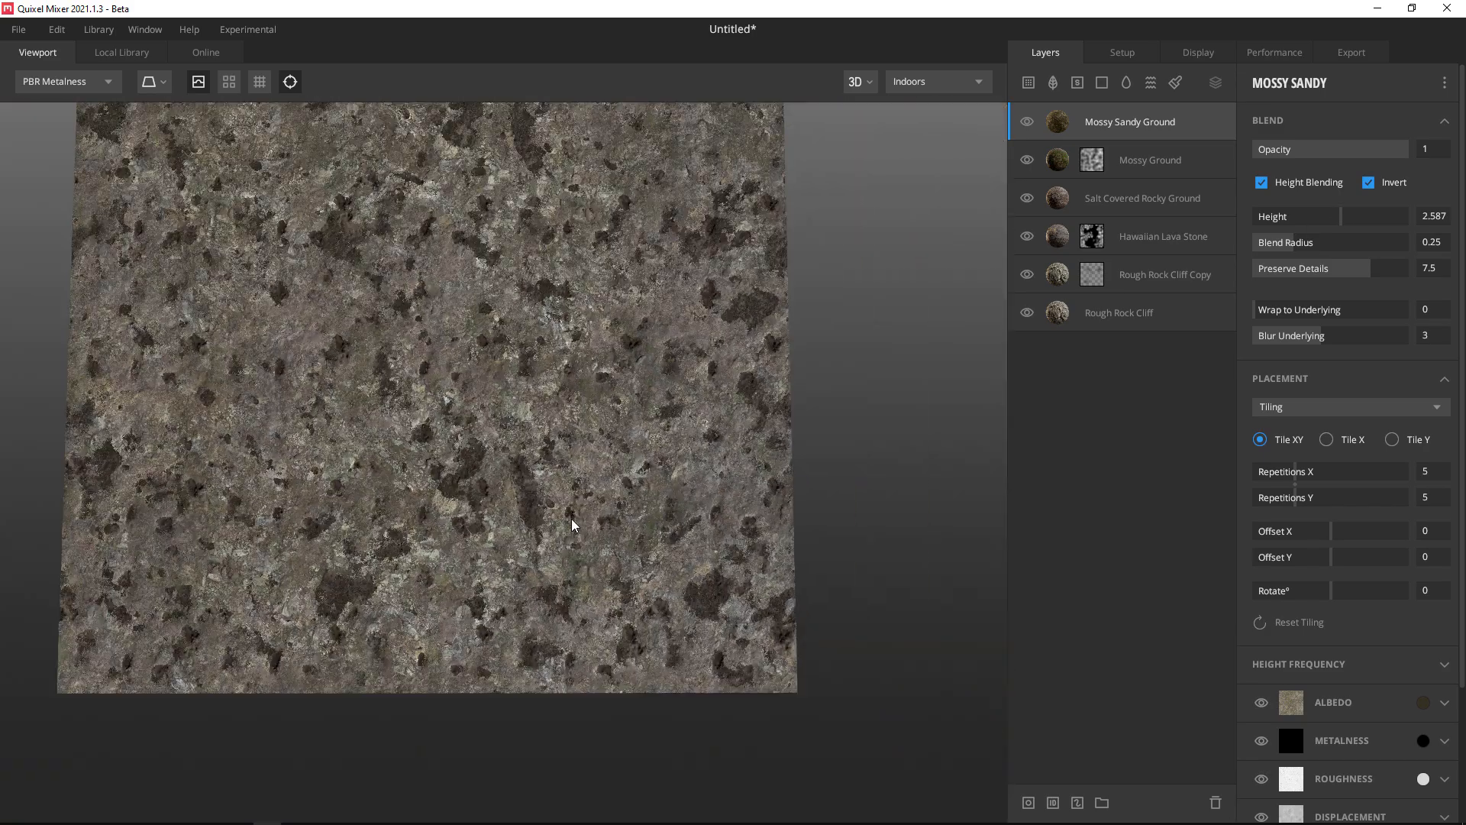
pyautogui.scroll(6, 547, 538)
pyautogui.press('2')
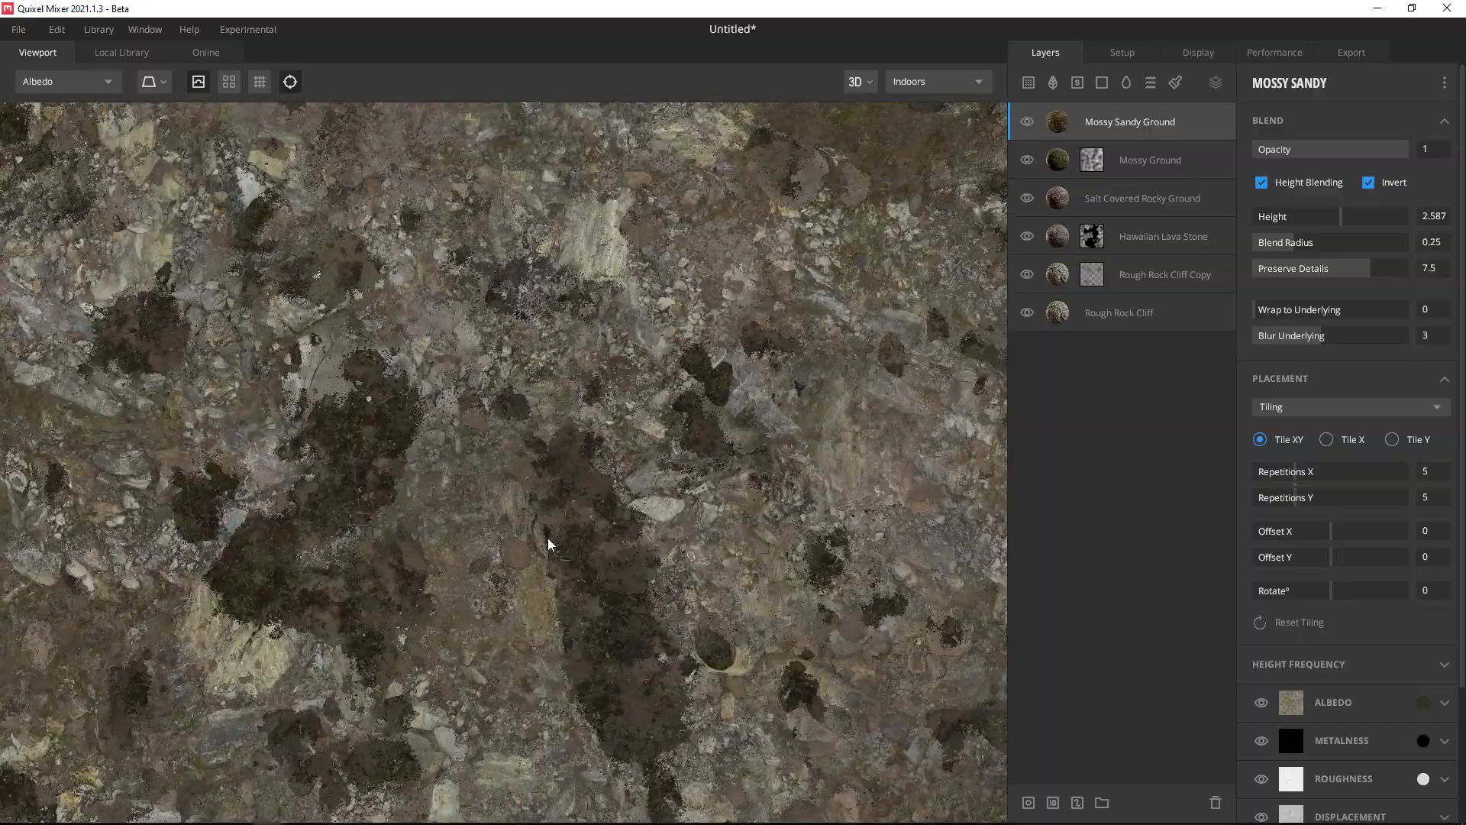
pyautogui.scroll(-2, 547, 538)
pyautogui.moveTo(547, 537); pyautogui.dragTo(640, 653, button='middle')
pyautogui.scroll(5, 640, 655)
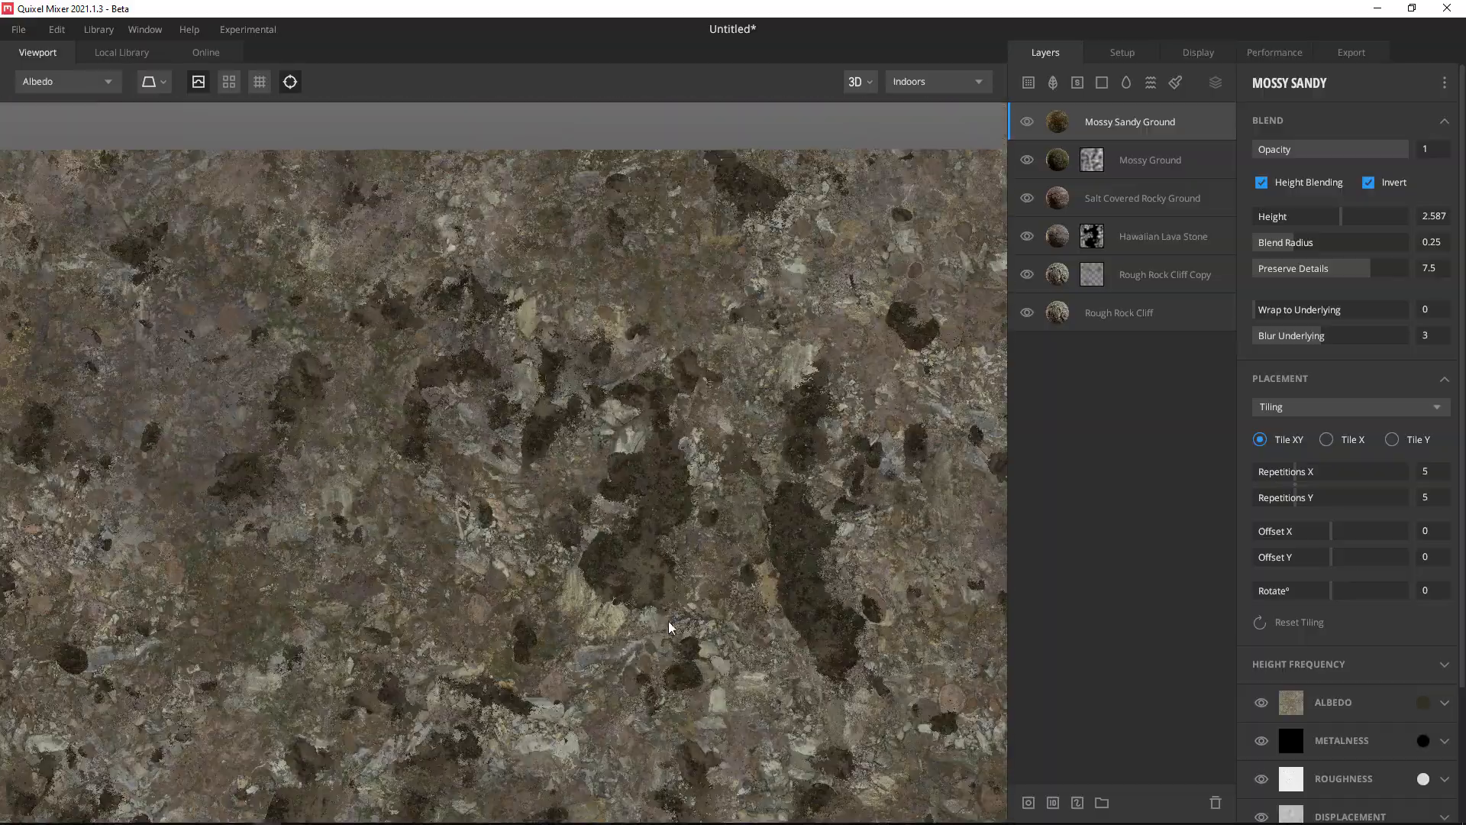
pyautogui.scroll(-5, 522, 486)
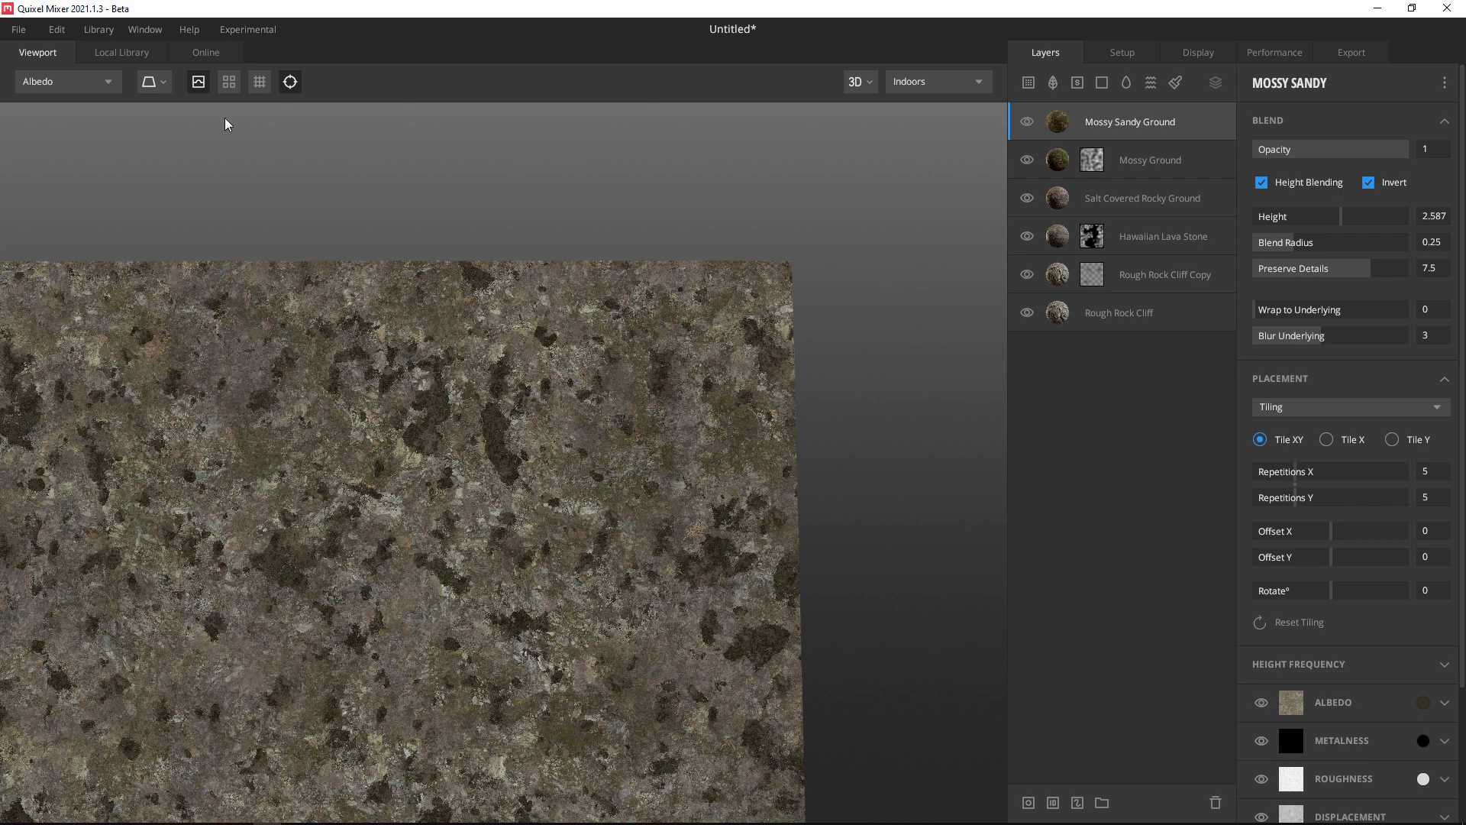
# Delete the Mossy Sandy Ground layer from the layer stack.
pyautogui.click(1142, 152)
pyautogui.click(1149, 129)
pyautogui.press('Delete')
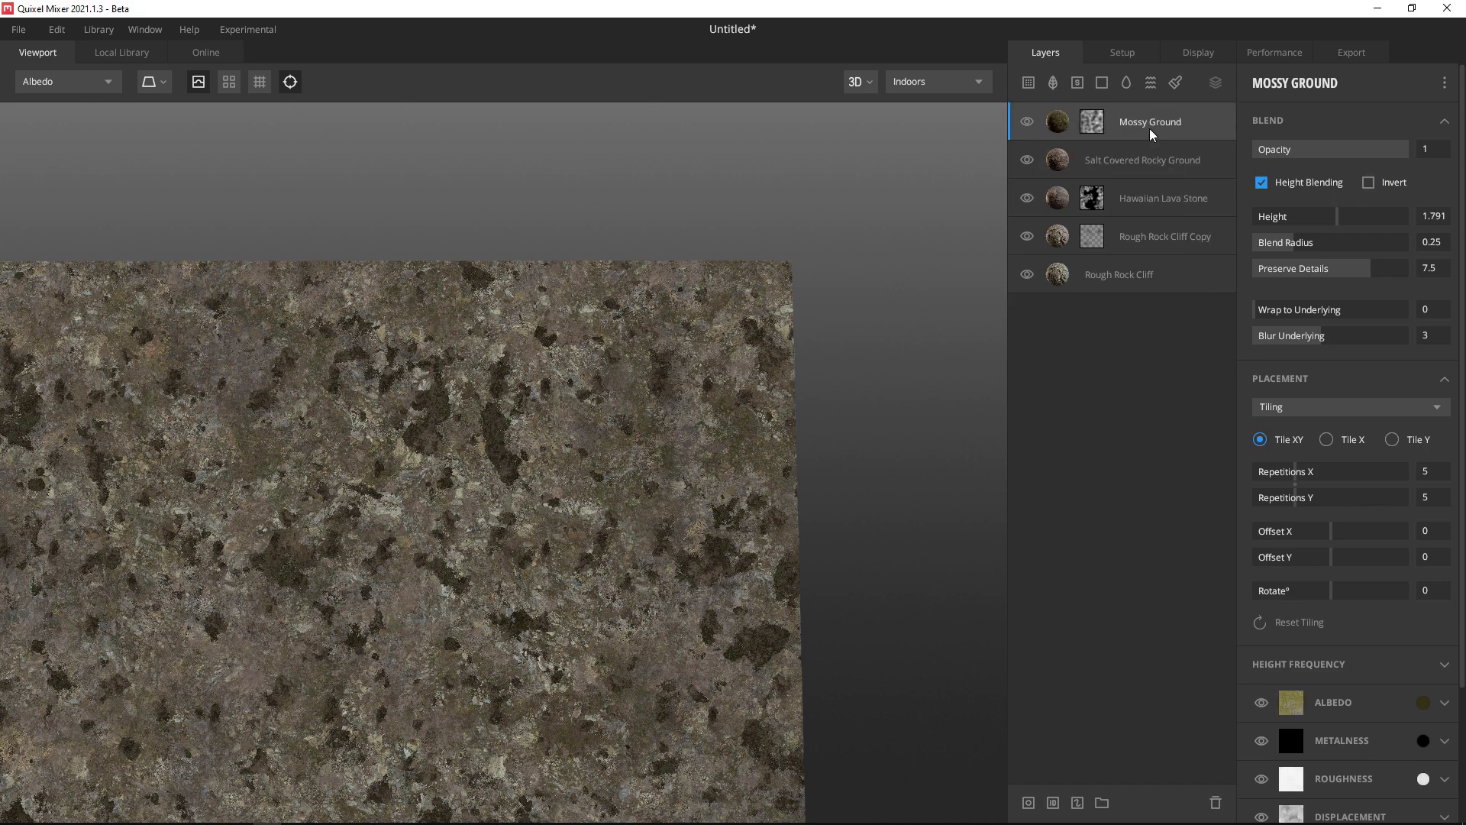
pyautogui.scroll(-5, 791, 387)
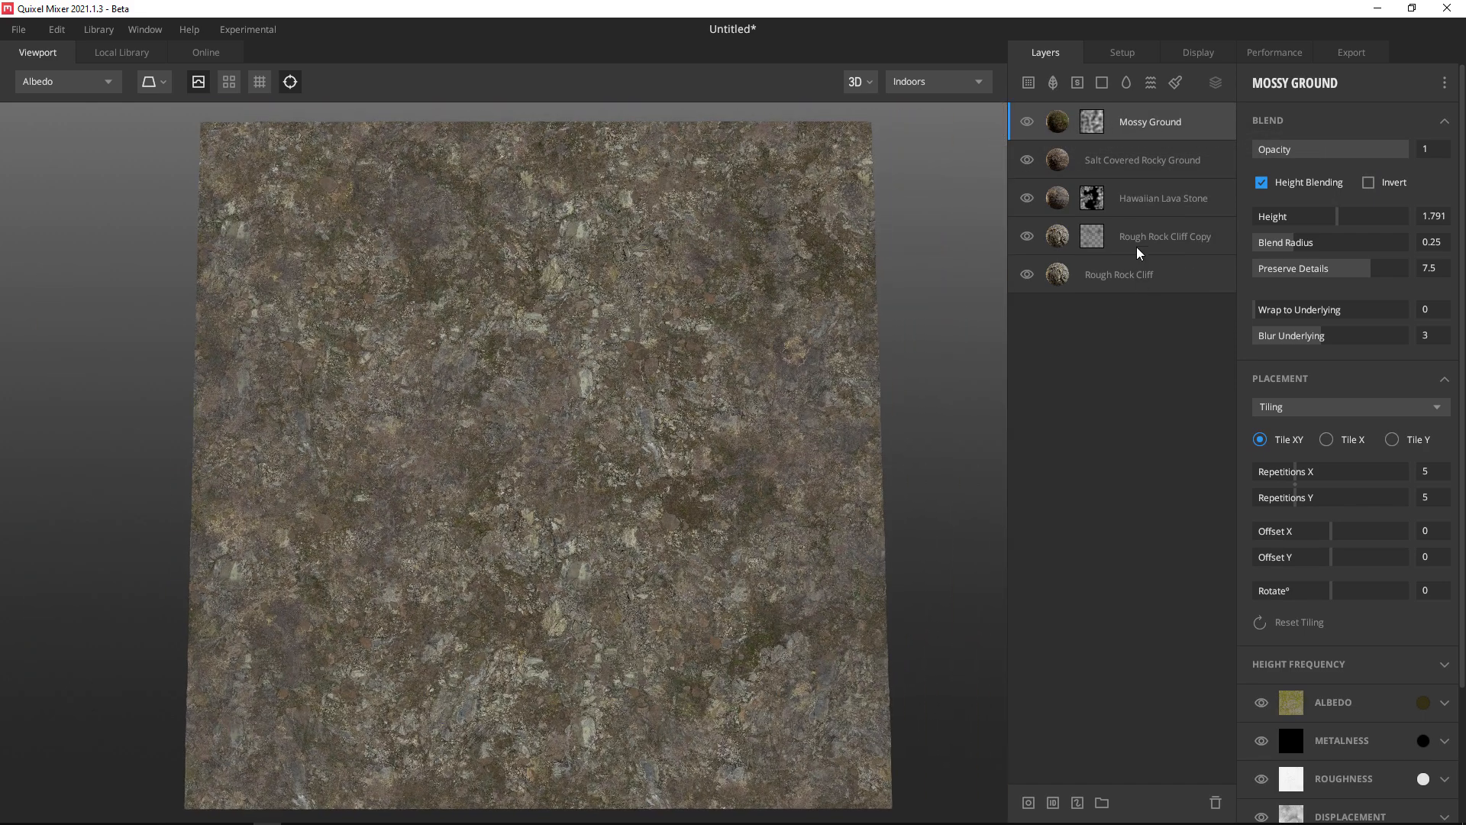
# Tint the Hawaiian Lava Stone layer's albedo dark olive with hex value 444430.
pyautogui.click(1089, 208)
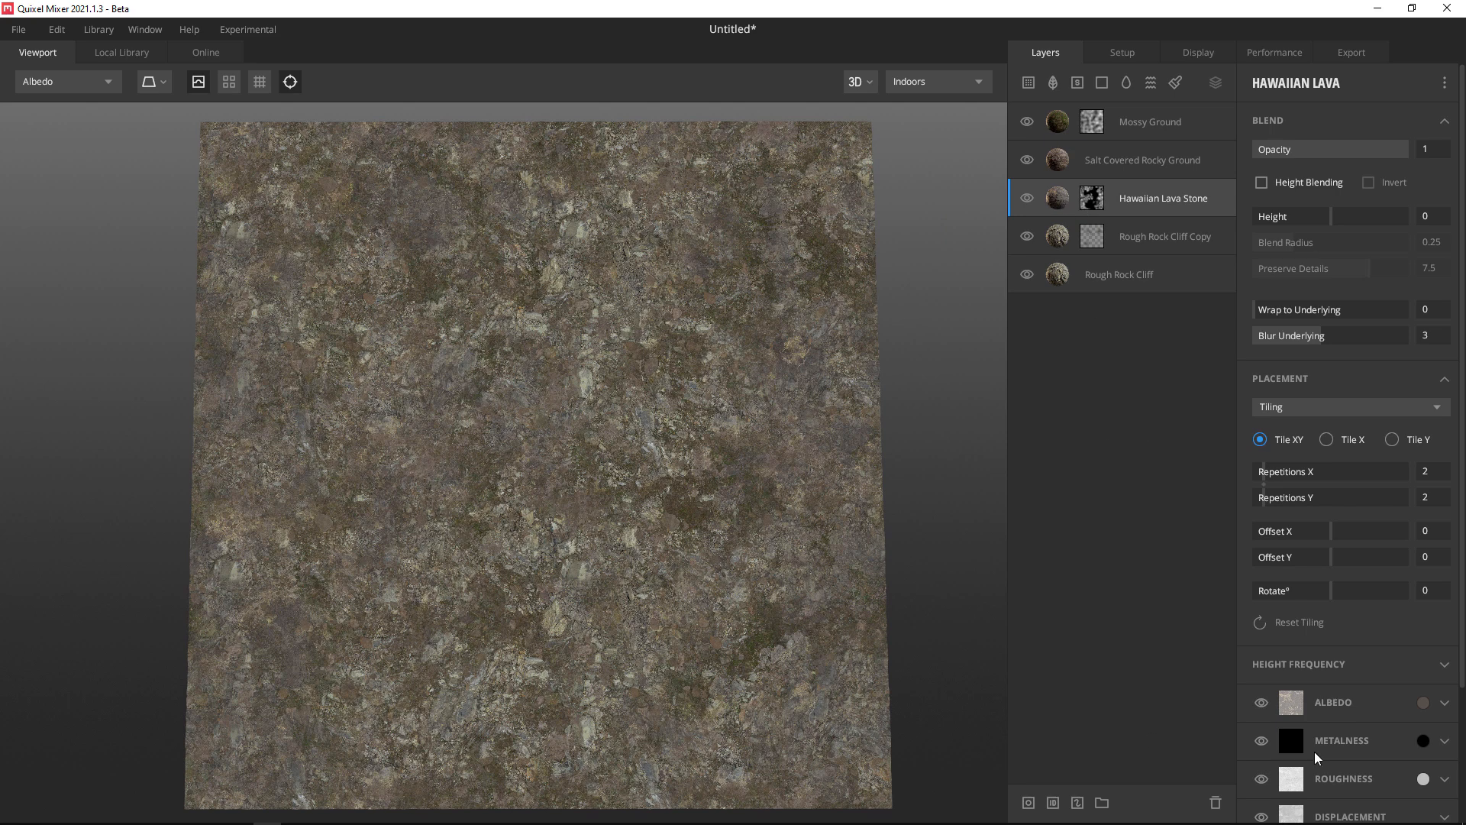
pyautogui.click(1423, 703)
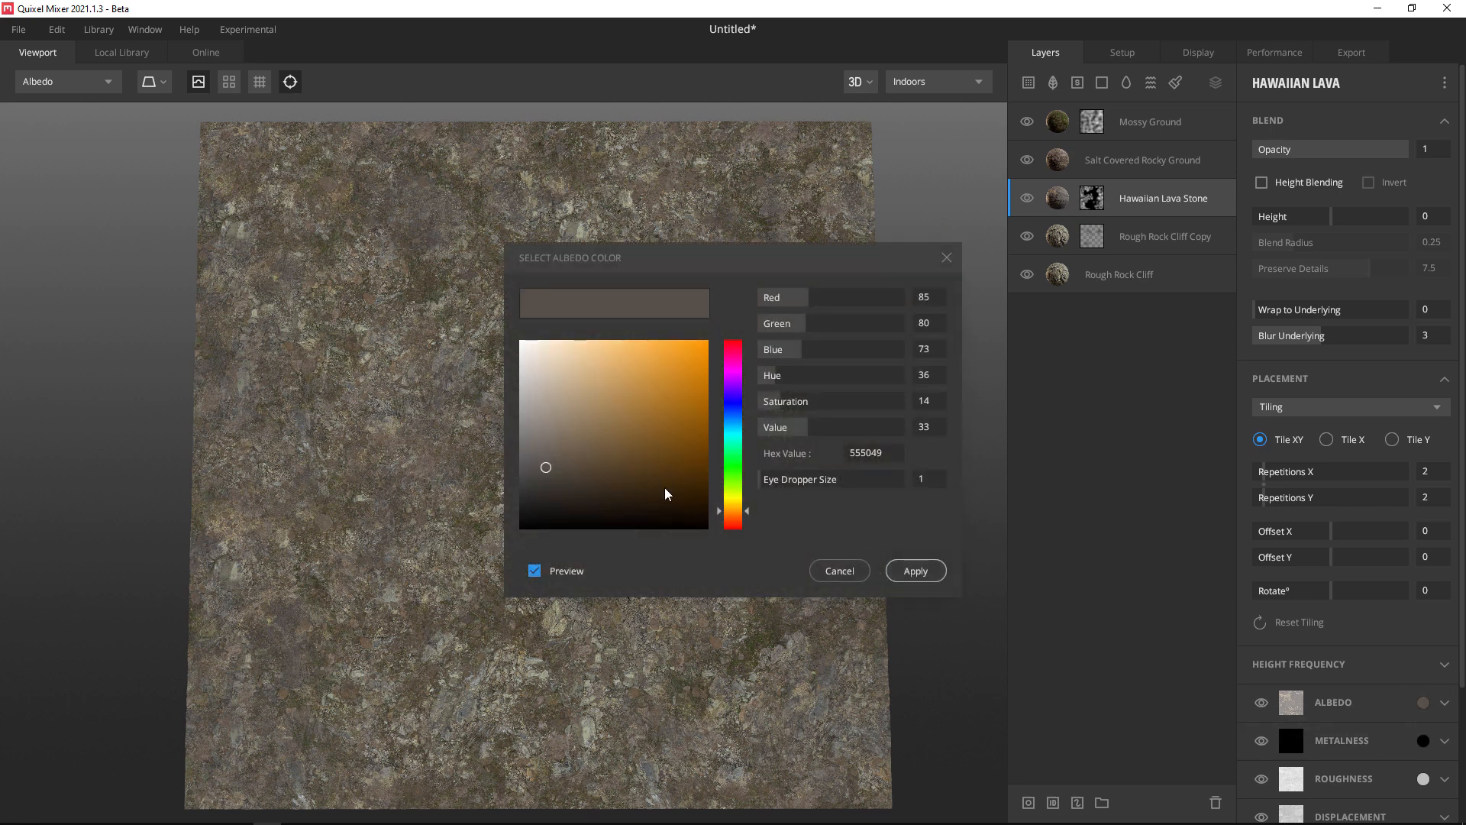
pyautogui.click(748, 498)
pyautogui.click(603, 453)
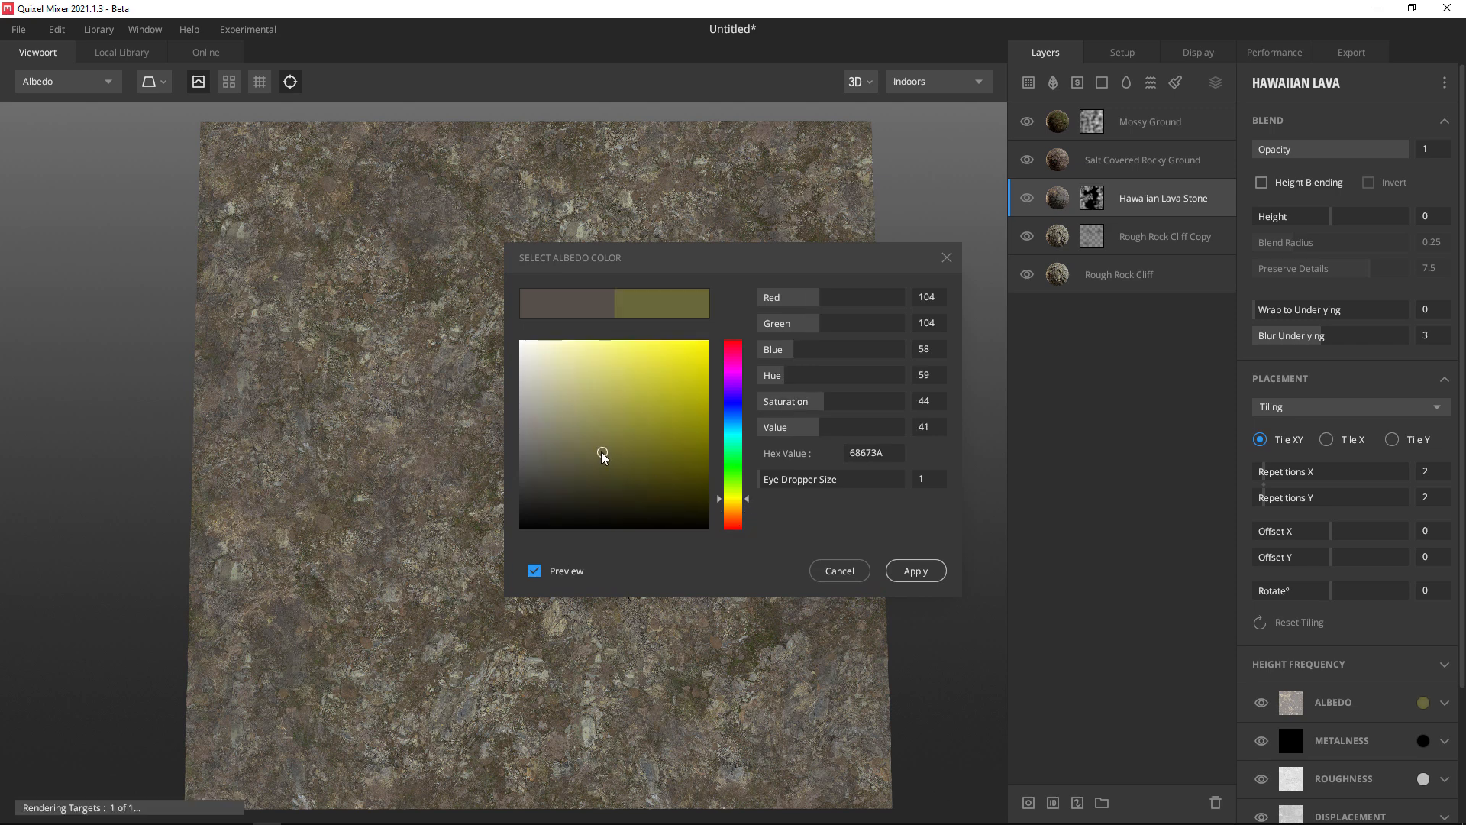
pyautogui.moveTo(608, 439)
pyautogui.mouseDown()
pyautogui.moveTo(626, 405)
pyautogui.moveTo(630, 465)
pyautogui.moveTo(533, 477)
pyautogui.mouseUp()
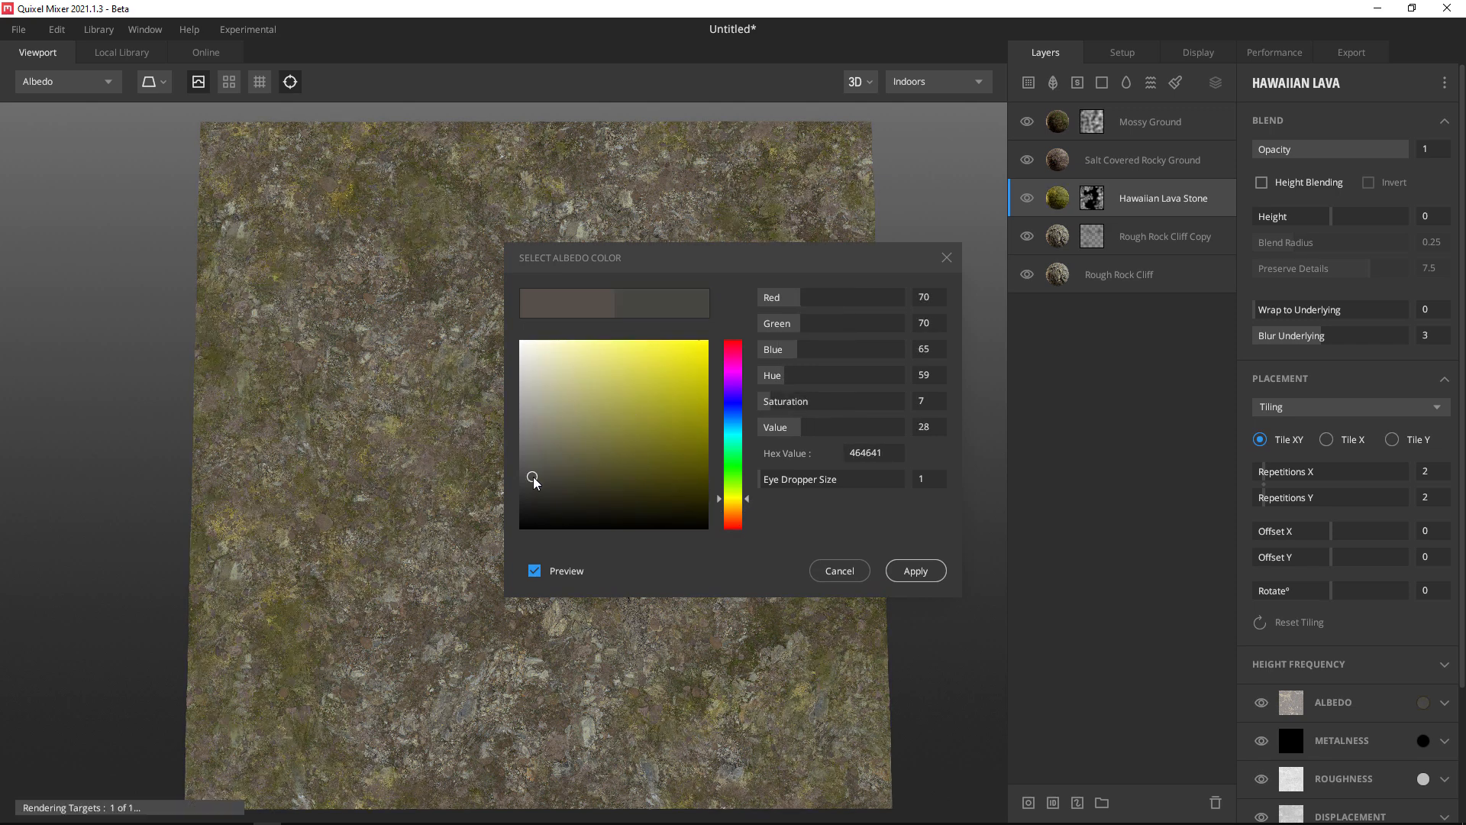
pyautogui.click(570, 487)
pyautogui.click(557, 457)
pyautogui.click(574, 479)
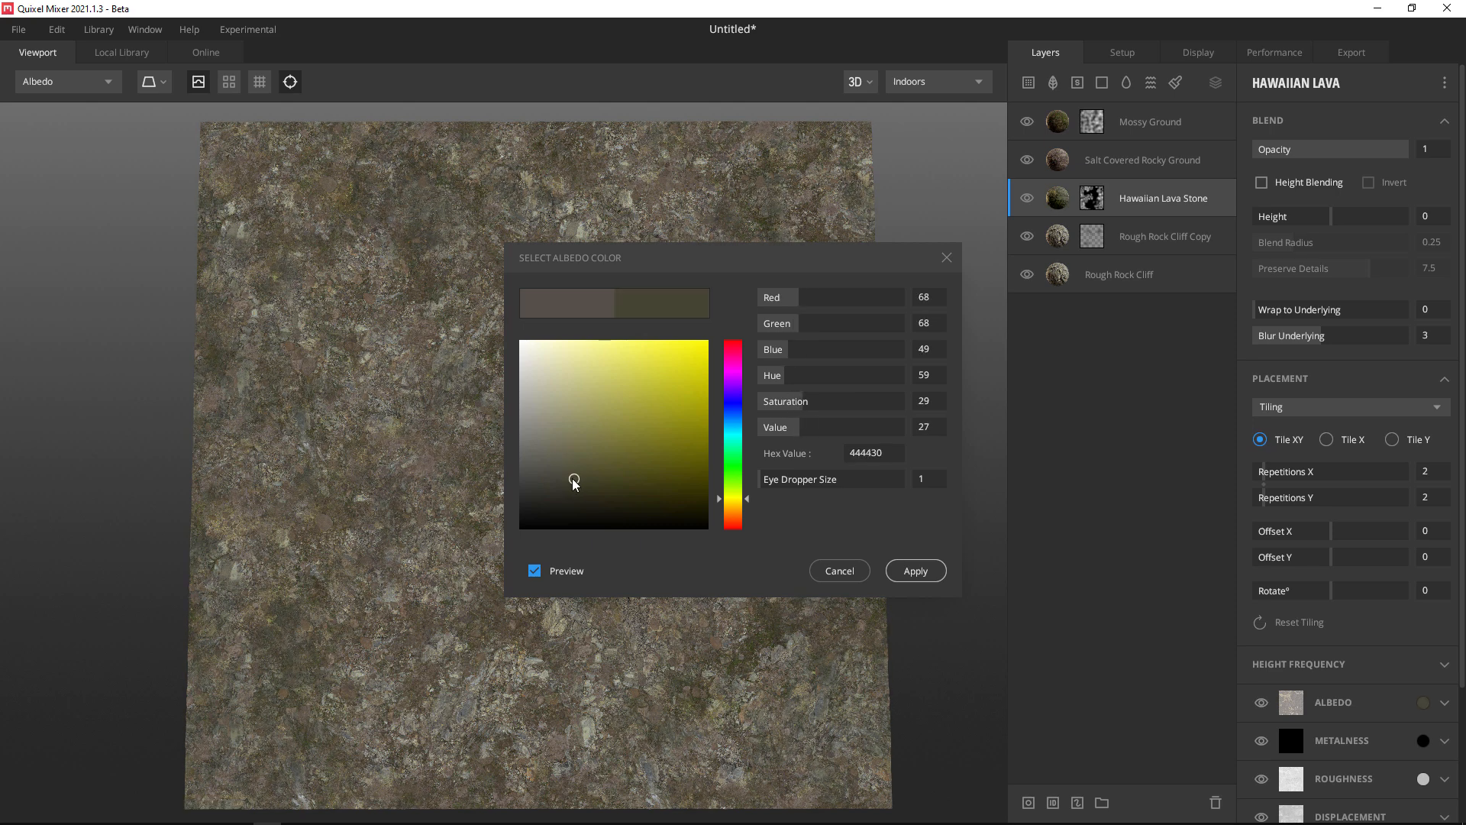
pyautogui.click(903, 579)
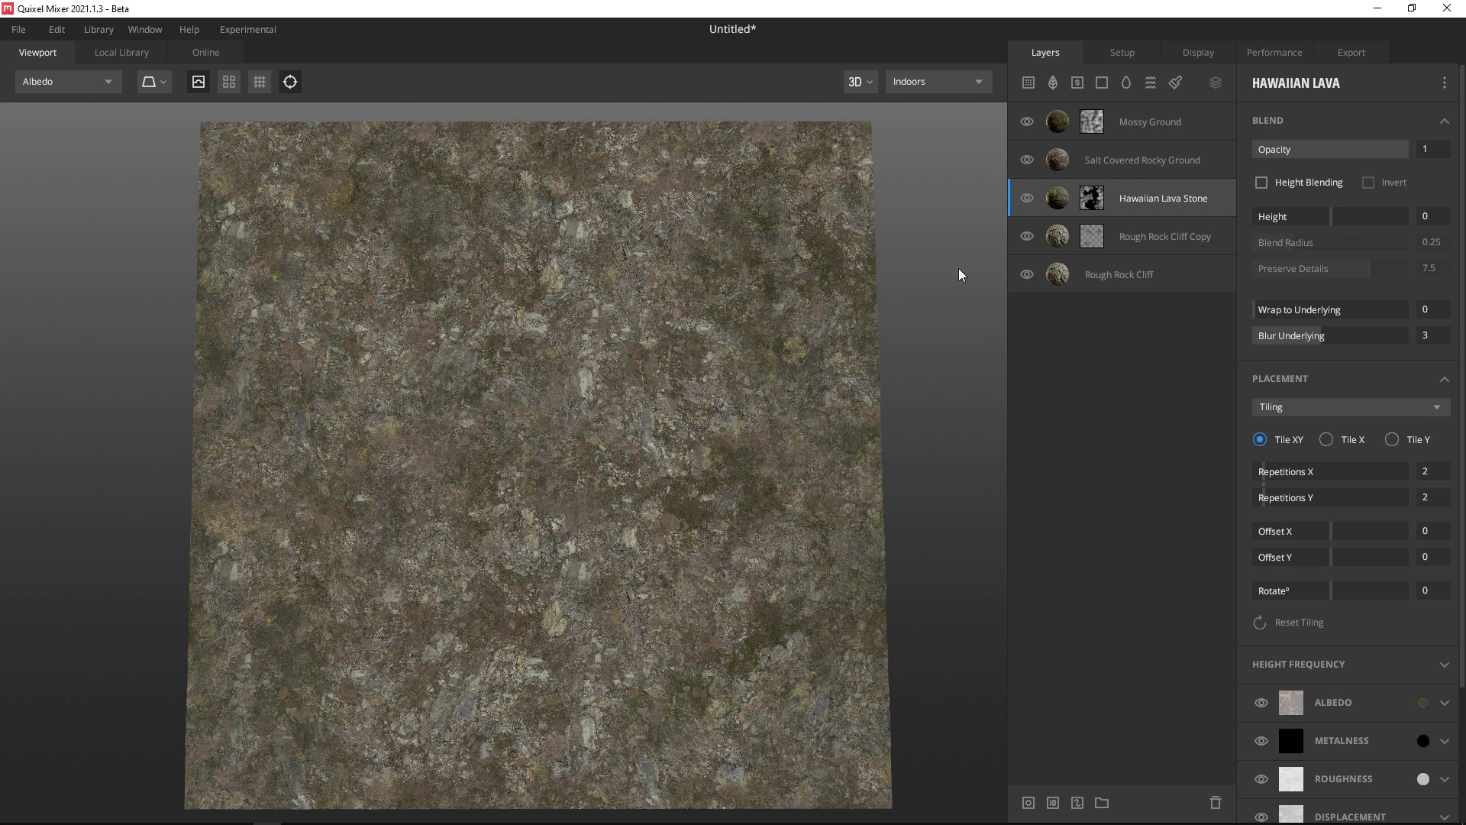
# Find the Nordic Moss surface in the local library and add it as a layer above Mossy Ground.
pyautogui.click(1137, 124)
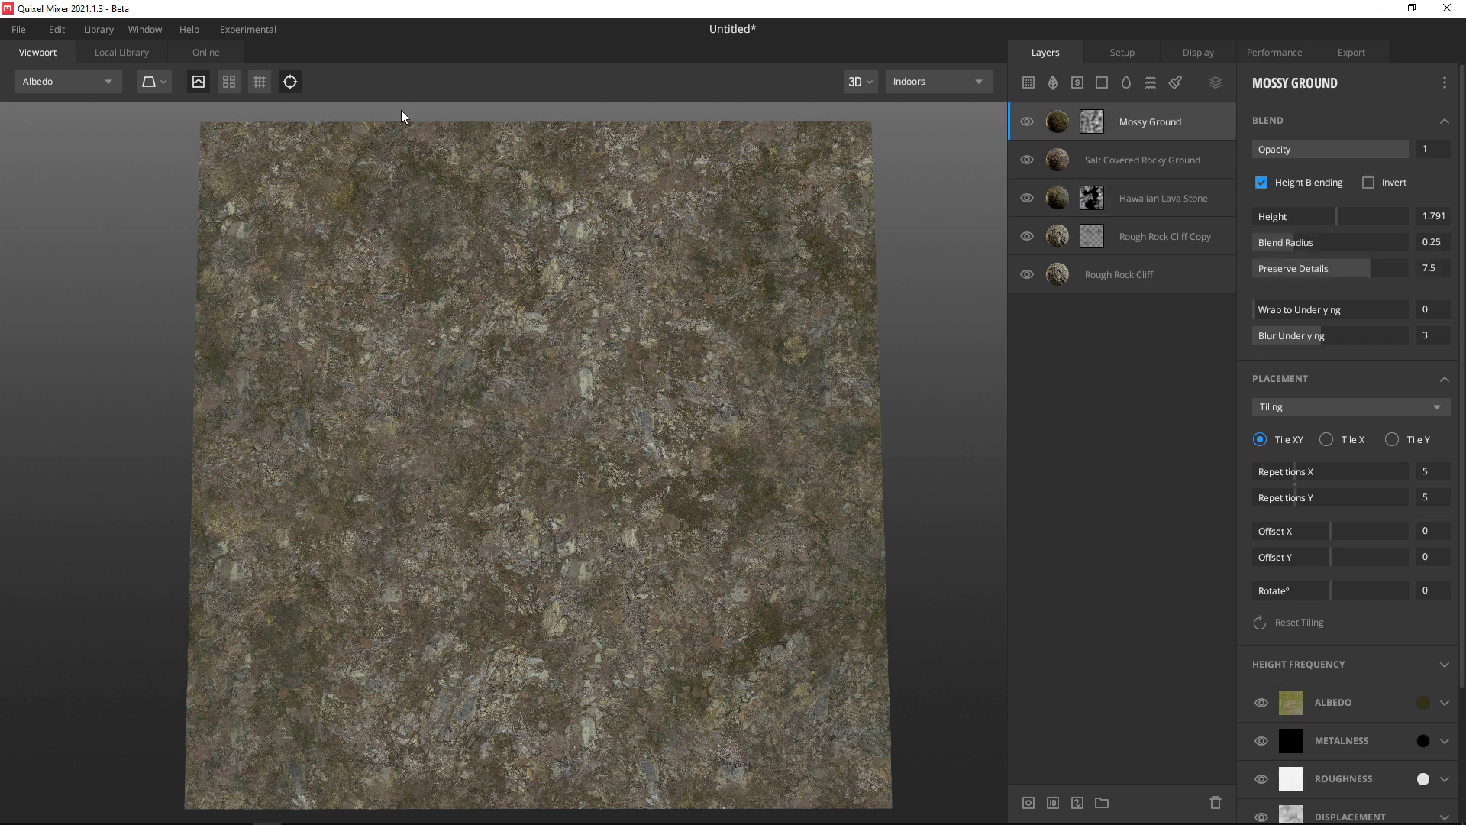
pyautogui.click(120, 52)
pyautogui.scroll(-3, 539, 429)
pyautogui.scroll(-2, 537, 428)
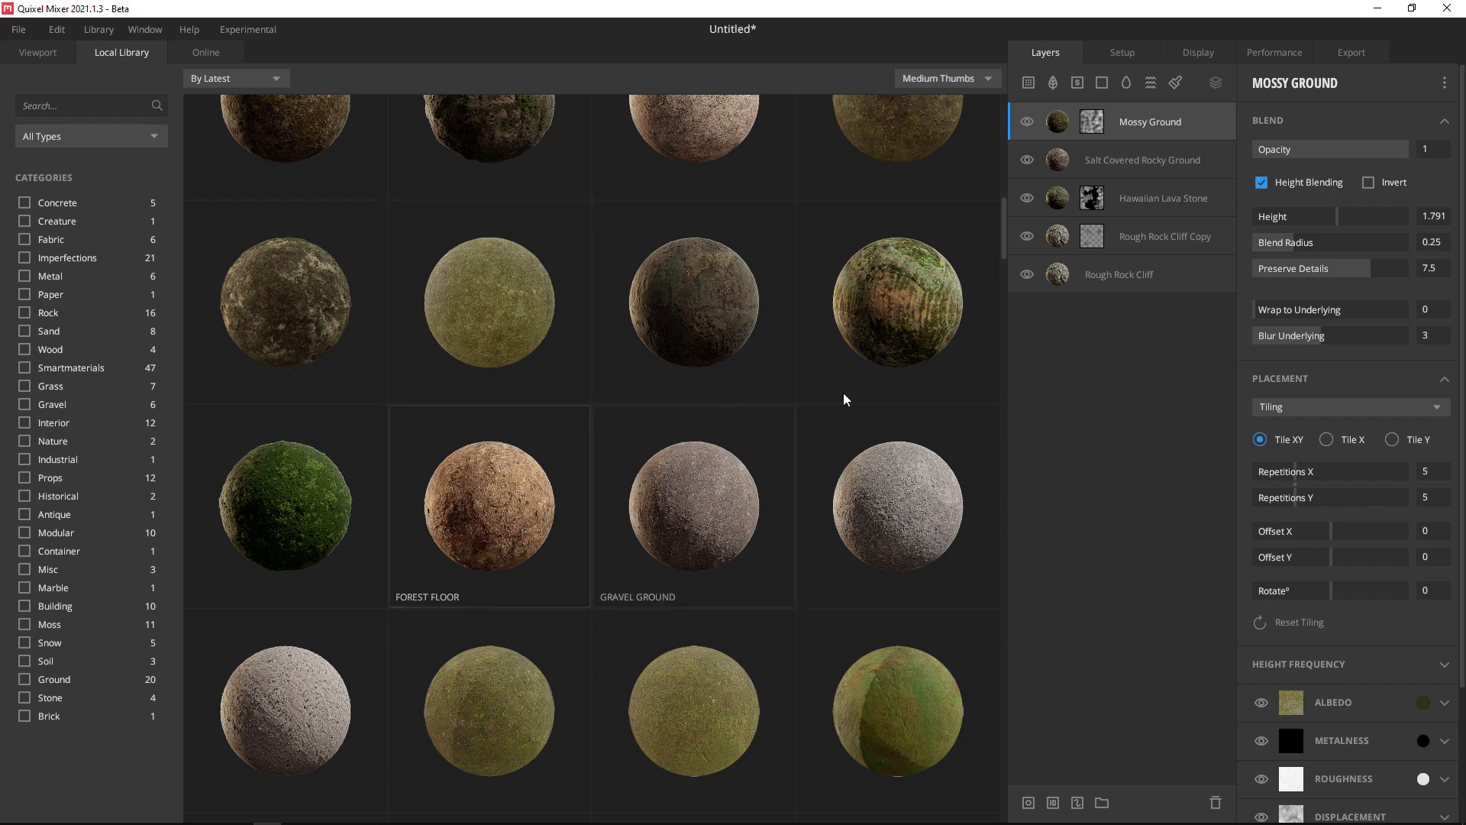
pyautogui.scroll(-3, 840, 389)
pyautogui.scroll(-4, 868, 382)
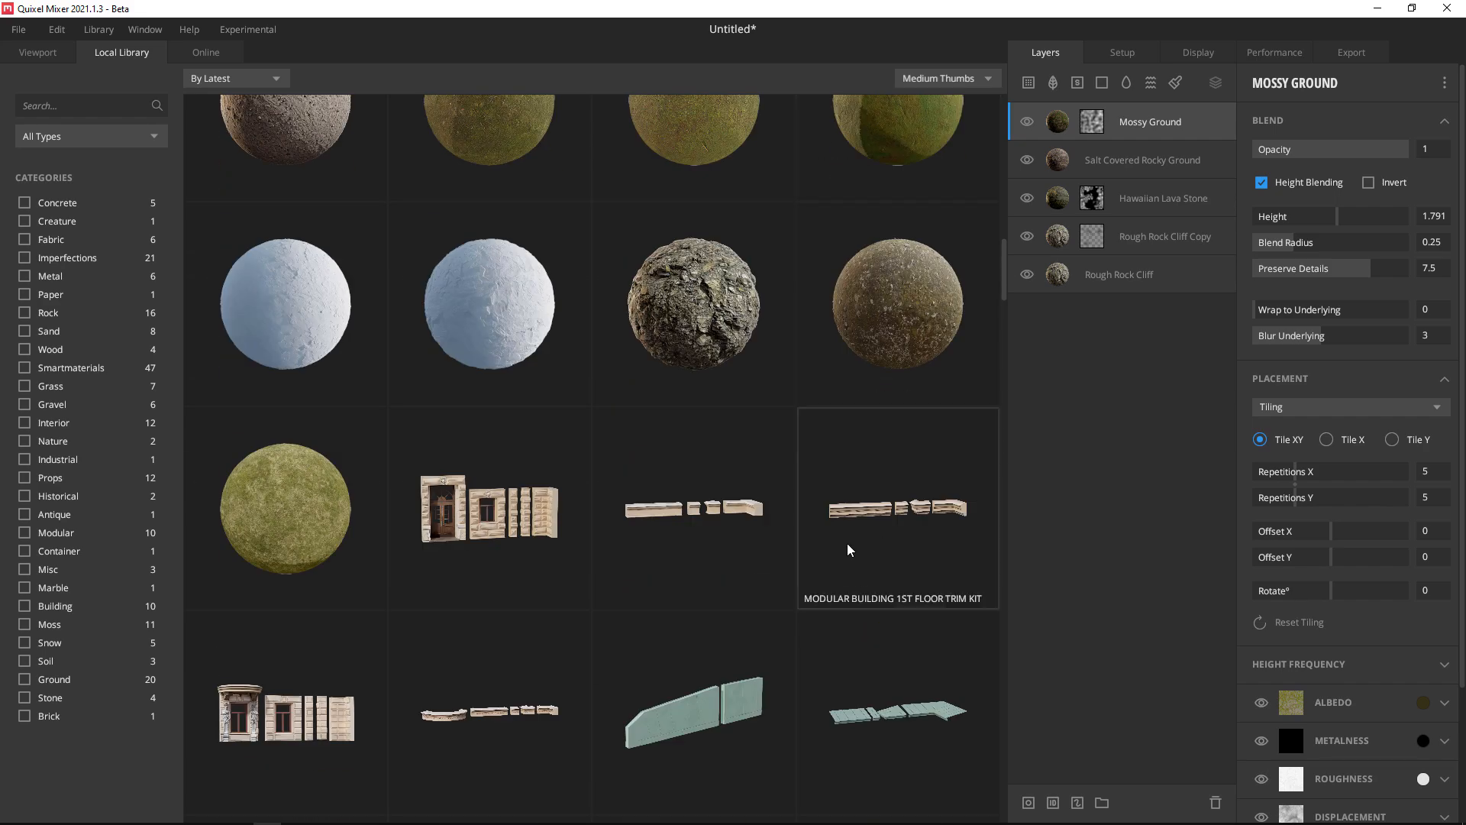
pyautogui.scroll(2, 927, 368)
pyautogui.scroll(10, 773, 526)
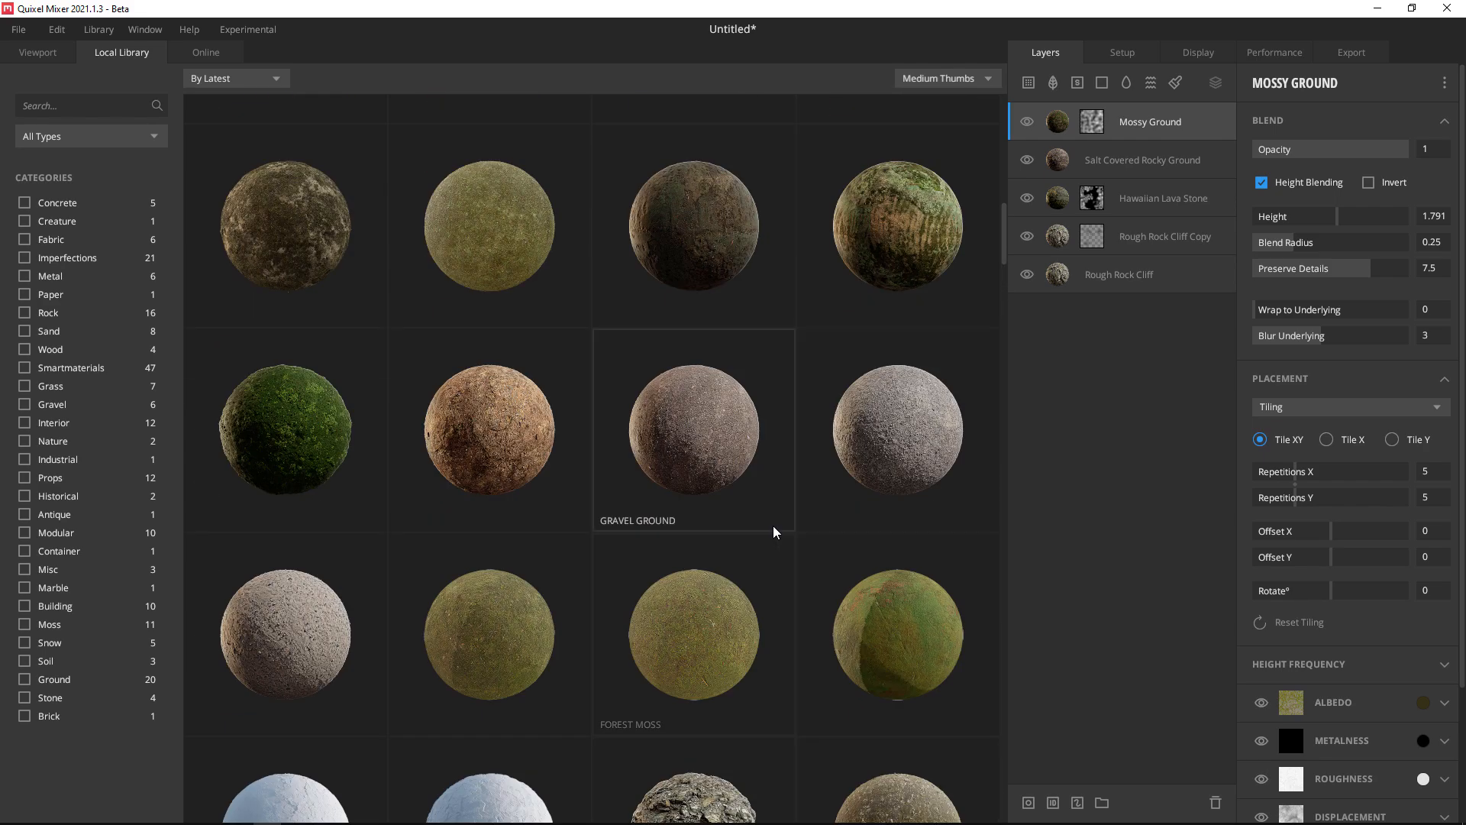
pyautogui.scroll(-1, 699, 719)
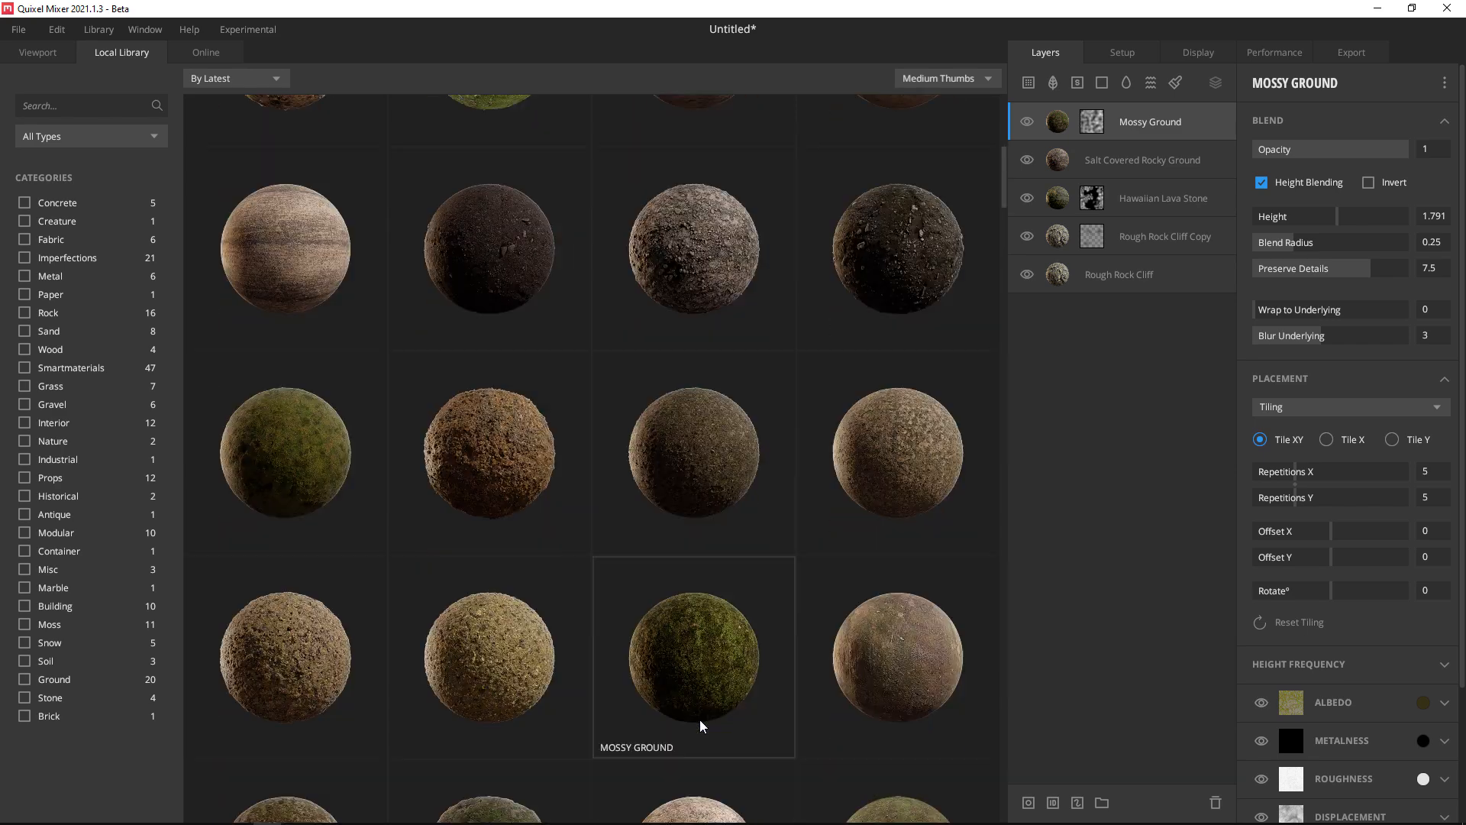
pyautogui.click(277, 432)
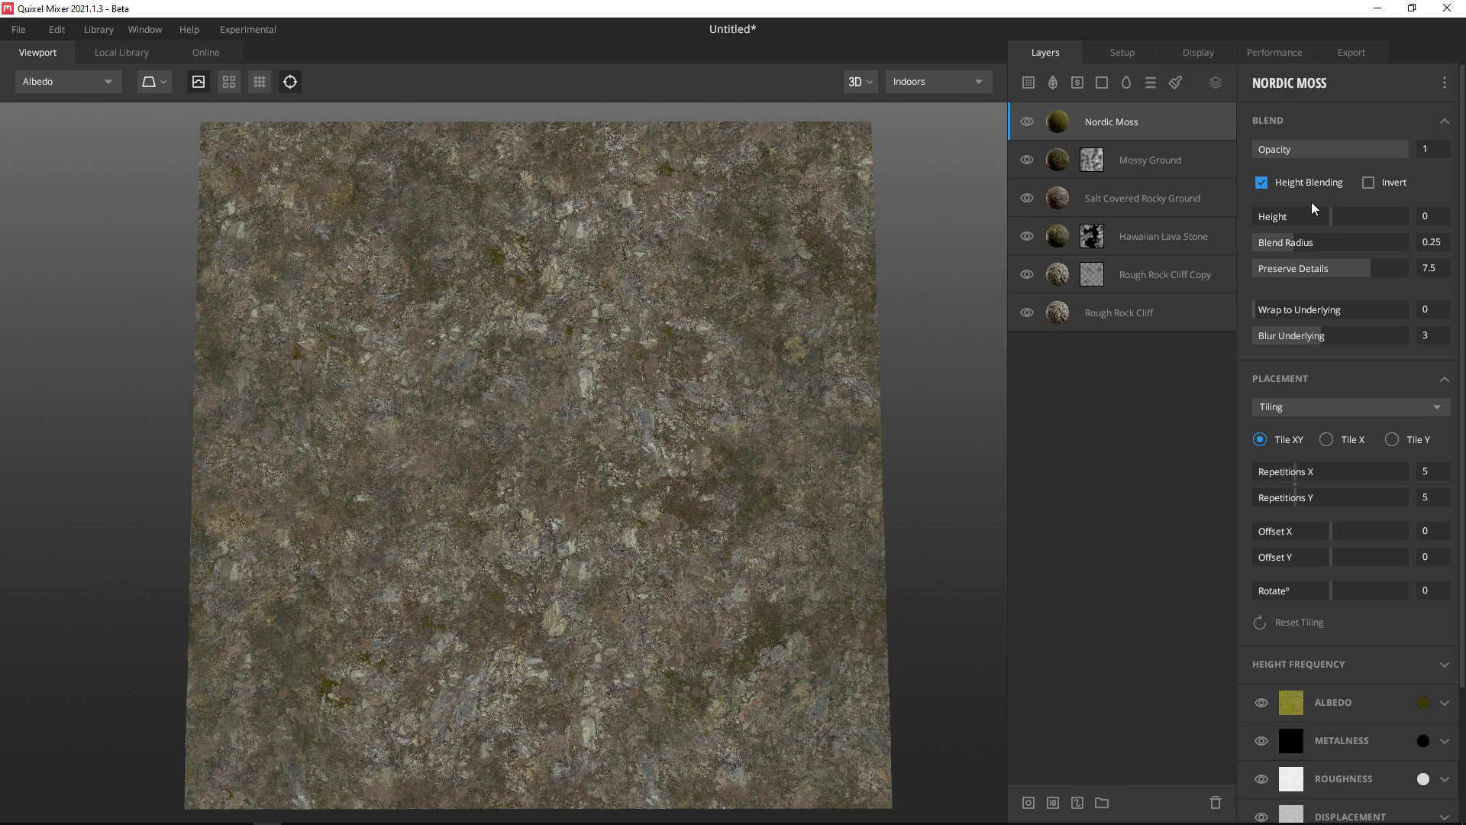
# Set the Nordic Moss layer's blur underlying to 6, blend radius to about 0.499 and height to about 1.692.
pyautogui.moveTo(1331, 215); pyautogui.dragTo(1343, 214)
pyautogui.scroll(5, 524, 530)
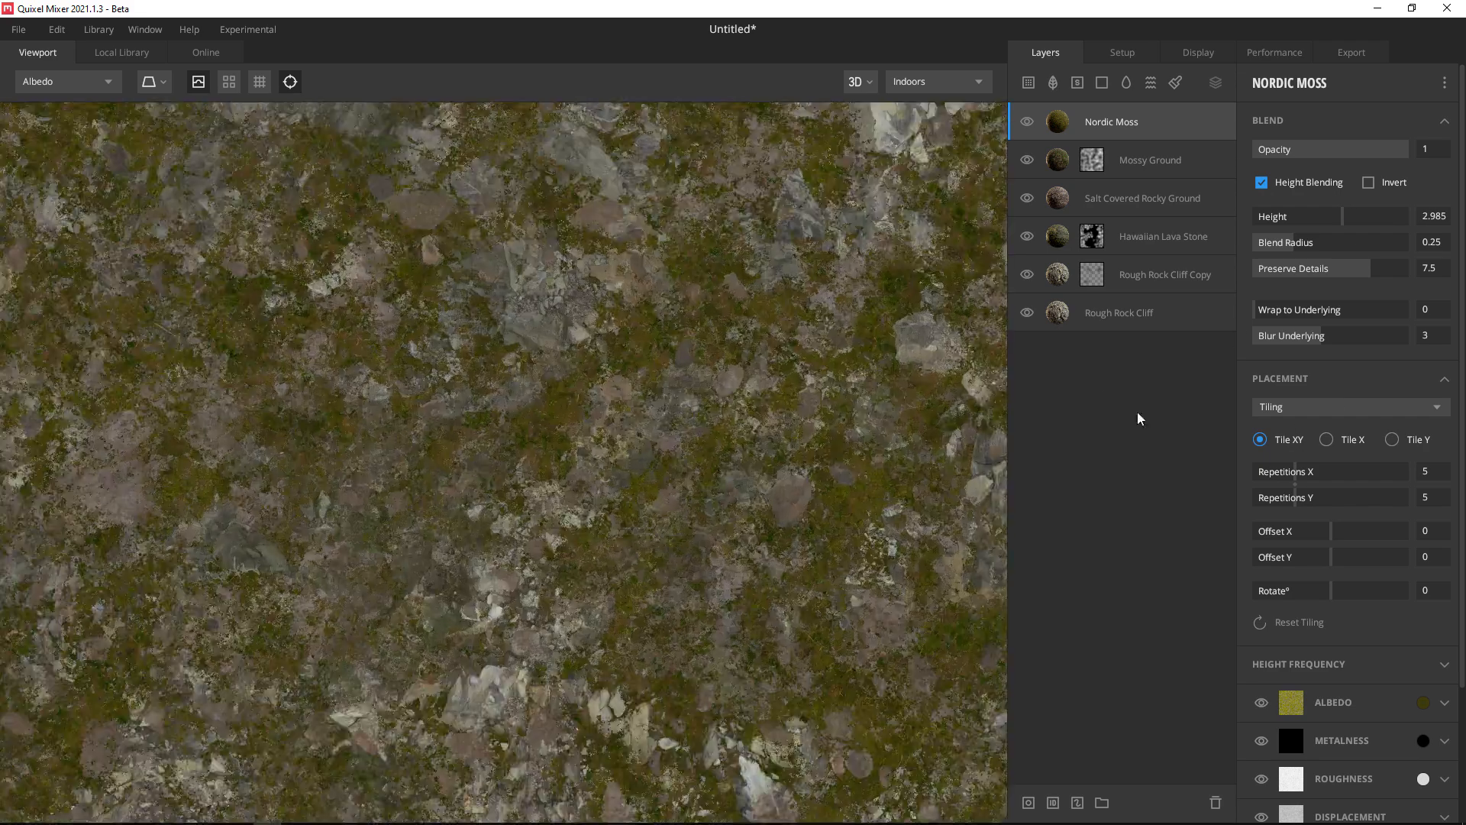
pyautogui.moveTo(1327, 344); pyautogui.dragTo(1385, 337)
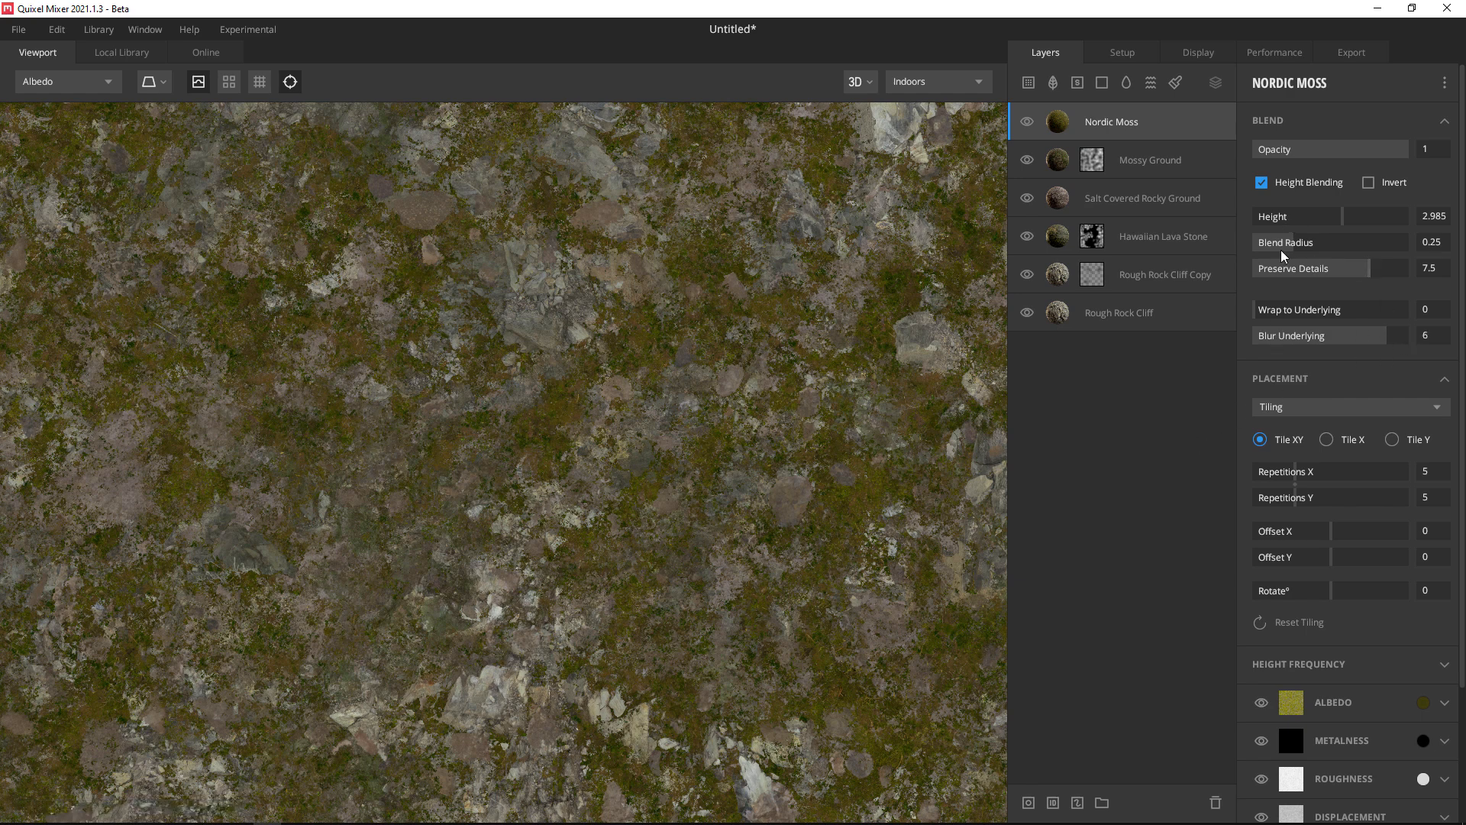
pyautogui.moveTo(1291, 245); pyautogui.dragTo(1335, 209)
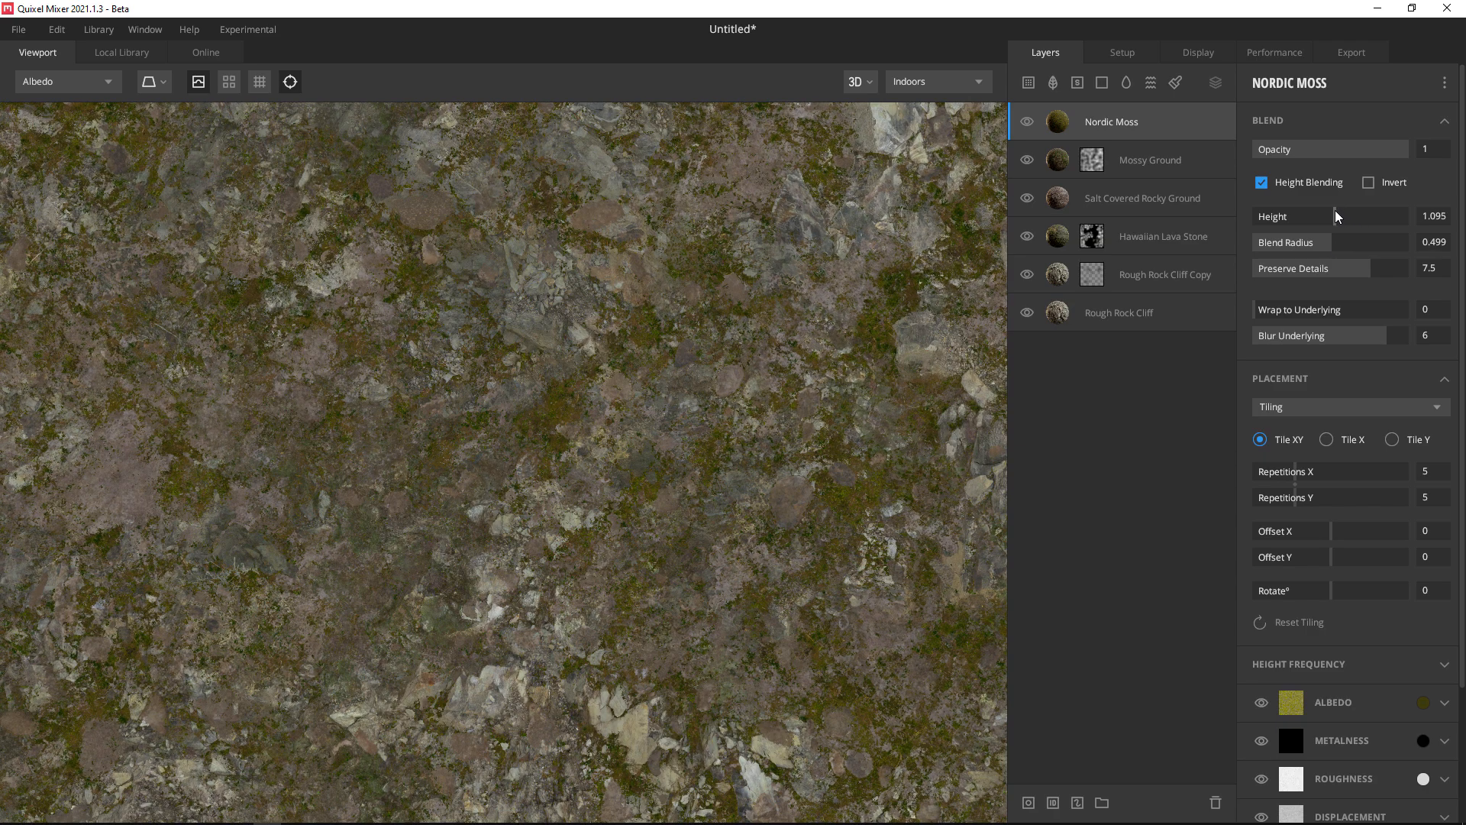
# Try inverting the Nordic Moss layer's height blending with its height at about 3.085.
pyautogui.click(1369, 182)
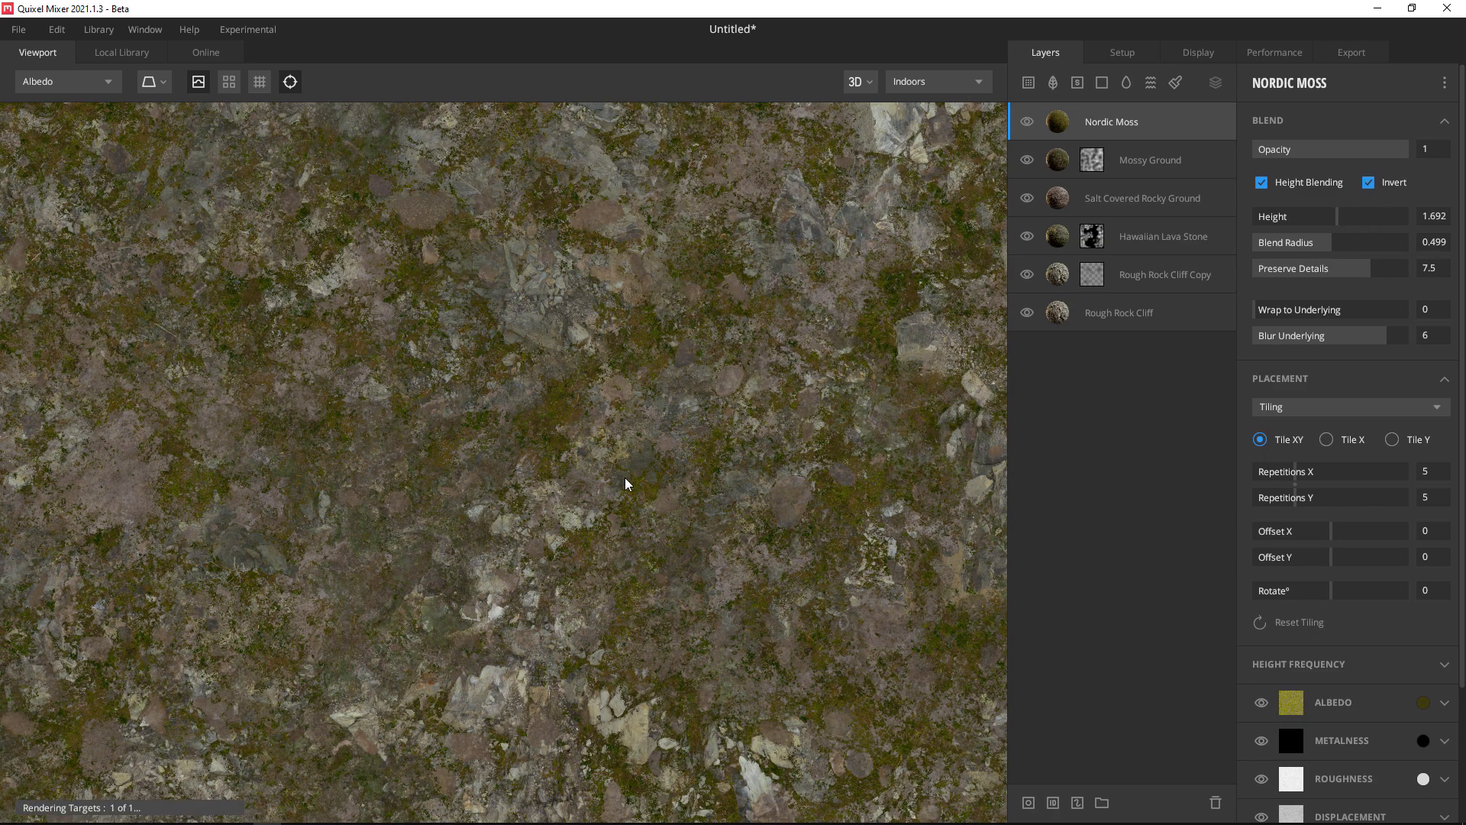
pyautogui.scroll(-5, 708, 359)
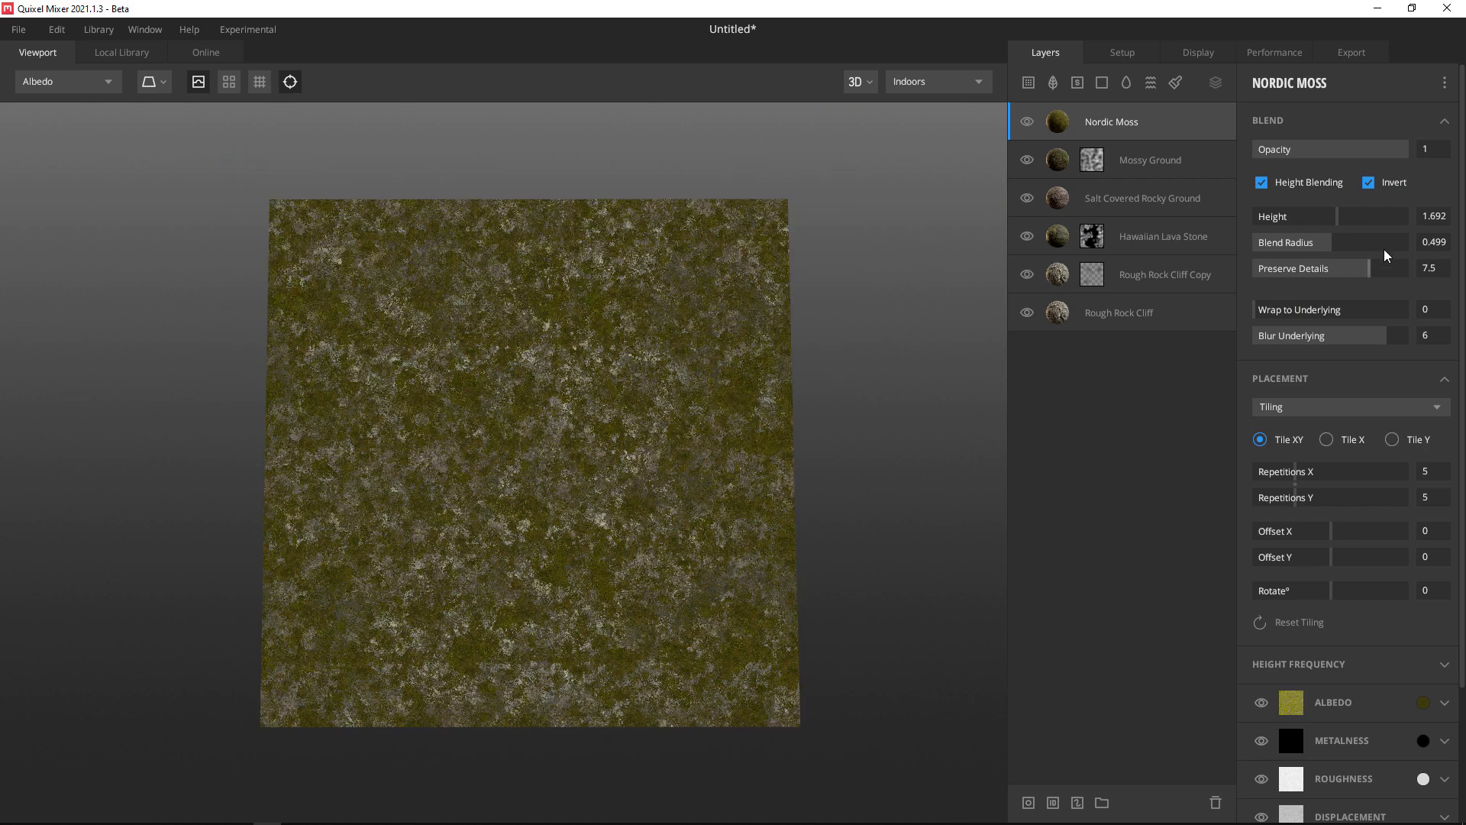
pyautogui.moveTo(1339, 217); pyautogui.dragTo(1344, 215)
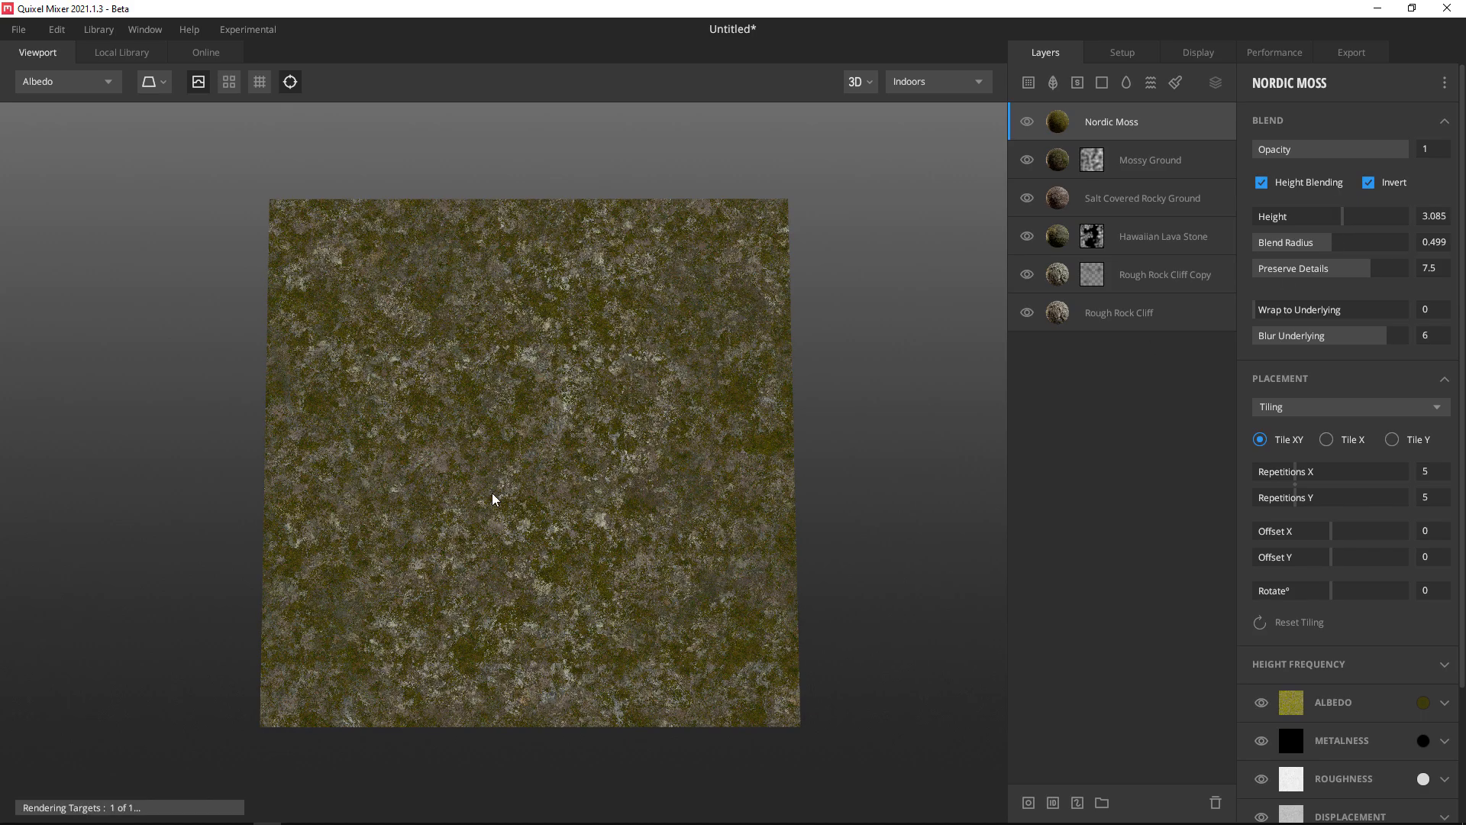
pyautogui.scroll(5, 644, 439)
pyautogui.moveTo(644, 438); pyautogui.dragTo(405, 666, button='middle')
pyautogui.scroll(-4, 625, 426)
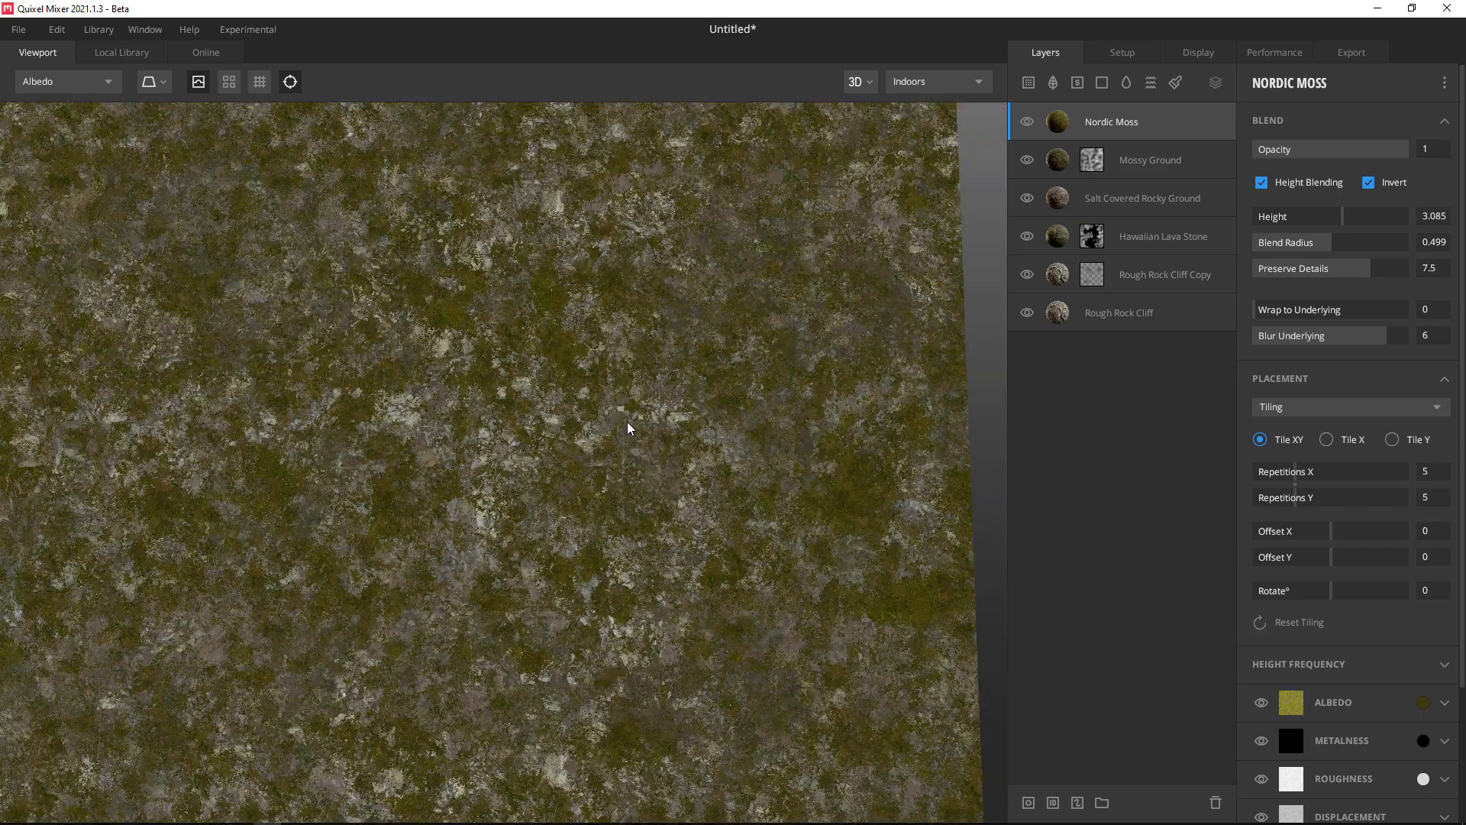
pyautogui.click(1367, 183)
pyautogui.scroll(-3, 589, 507)
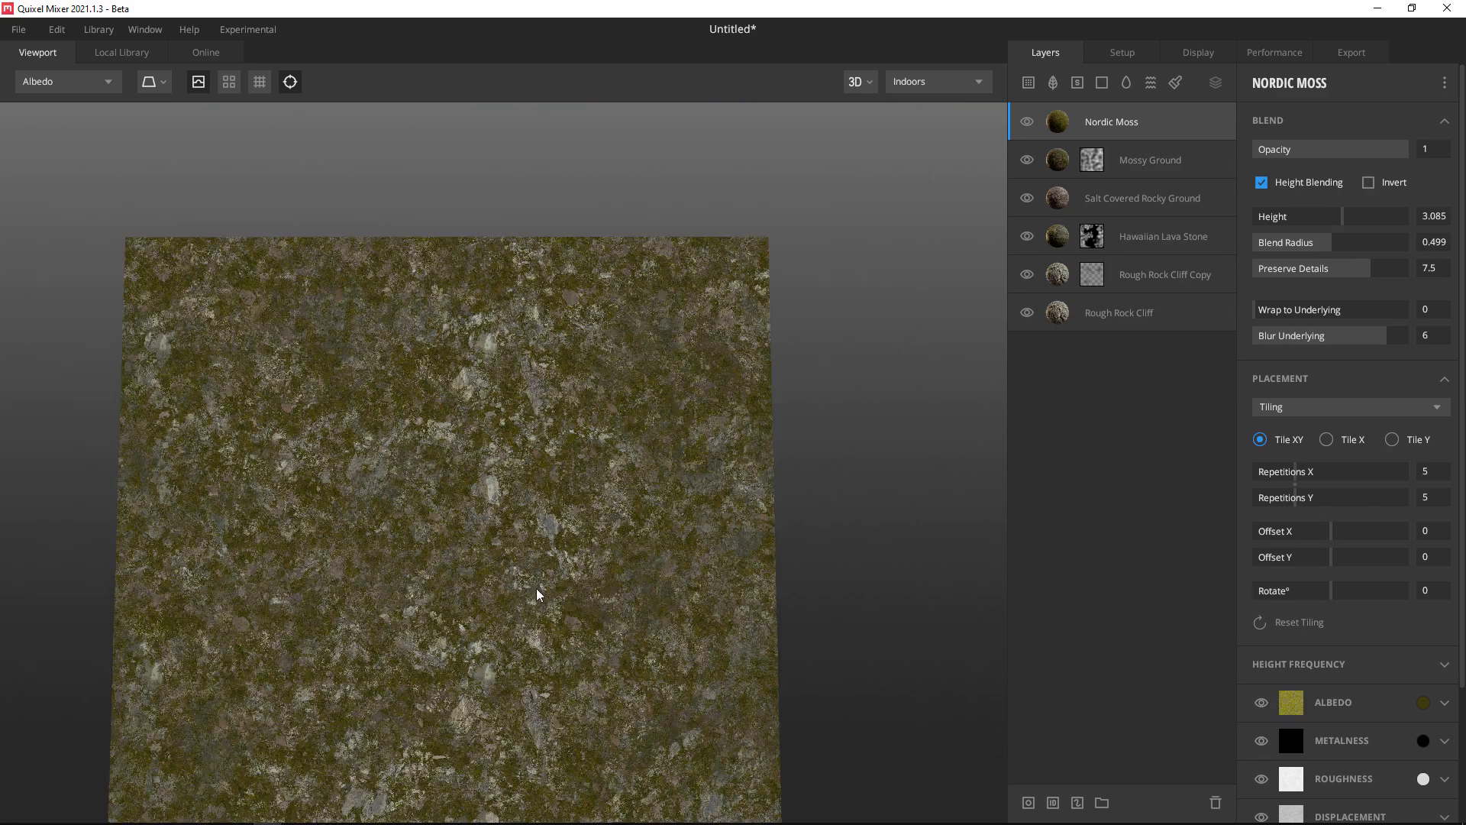
# Raise the Nordic Moss layer's height to about 3.881 for wider moss coverage.
pyautogui.scroll(5, 493, 630)
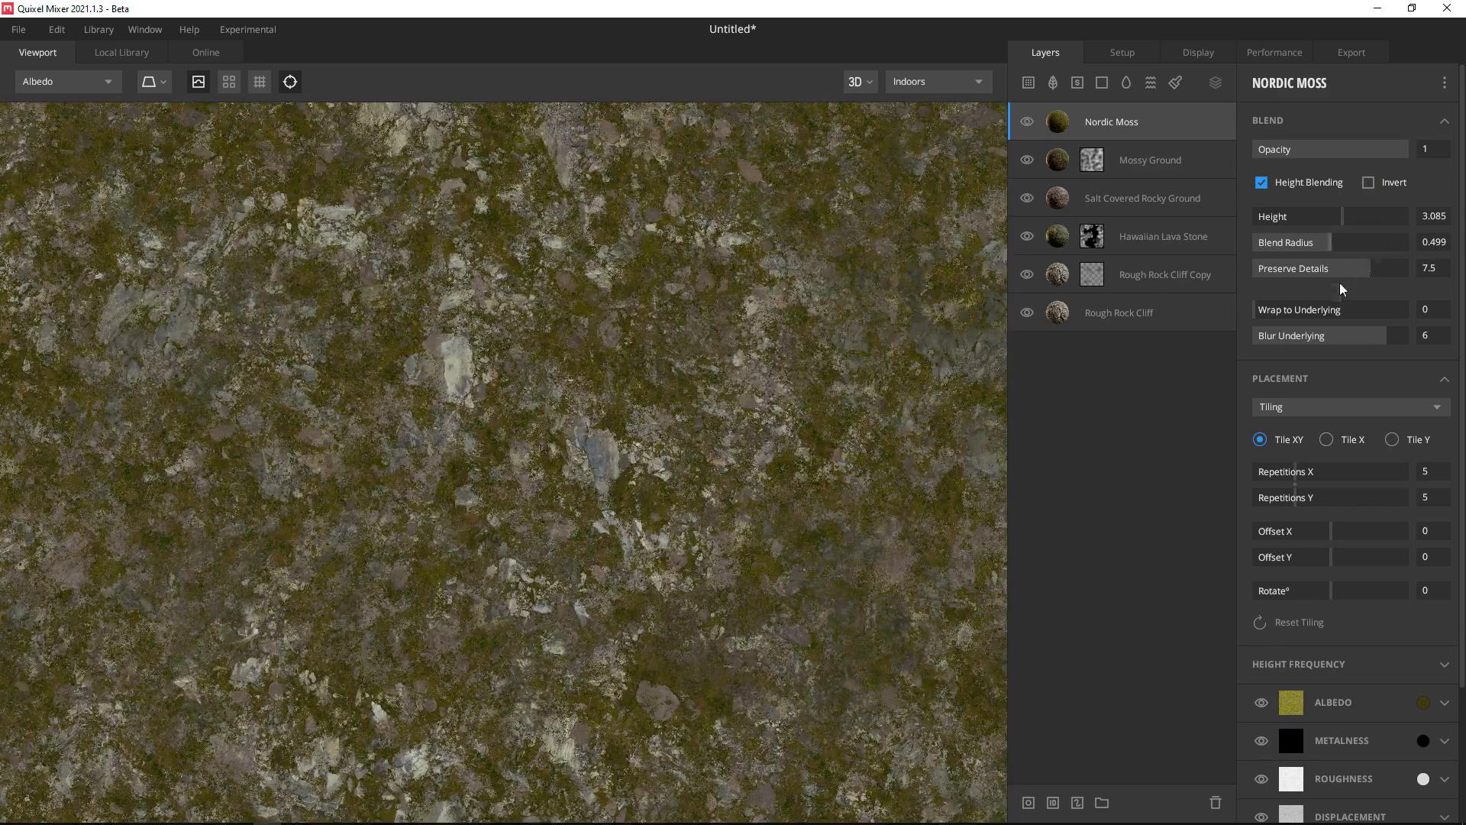
pyautogui.scroll(-4, 611, 417)
pyautogui.scroll(5, 553, 516)
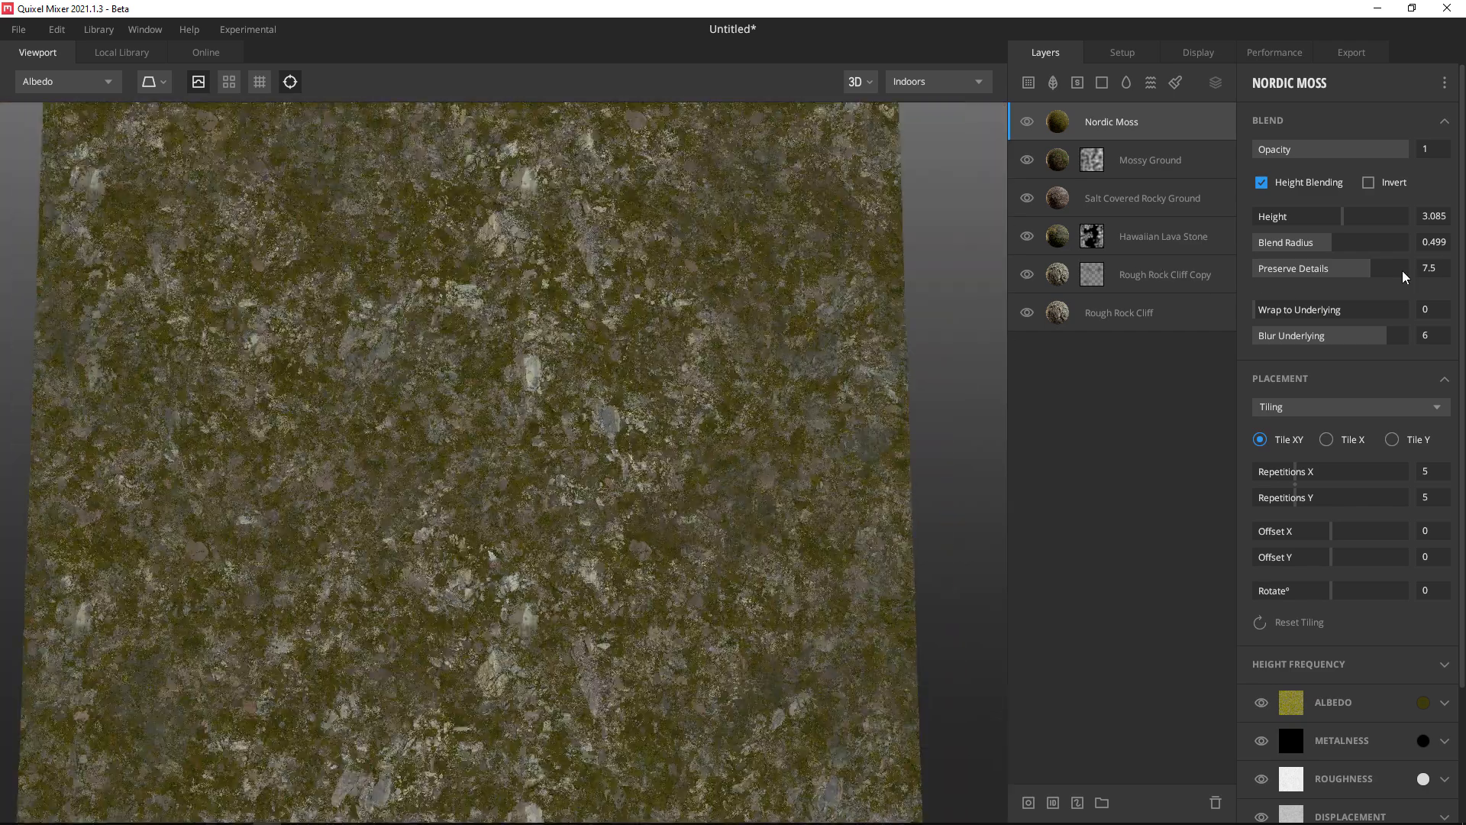
pyautogui.moveTo(1345, 216); pyautogui.dragTo(1347, 216)
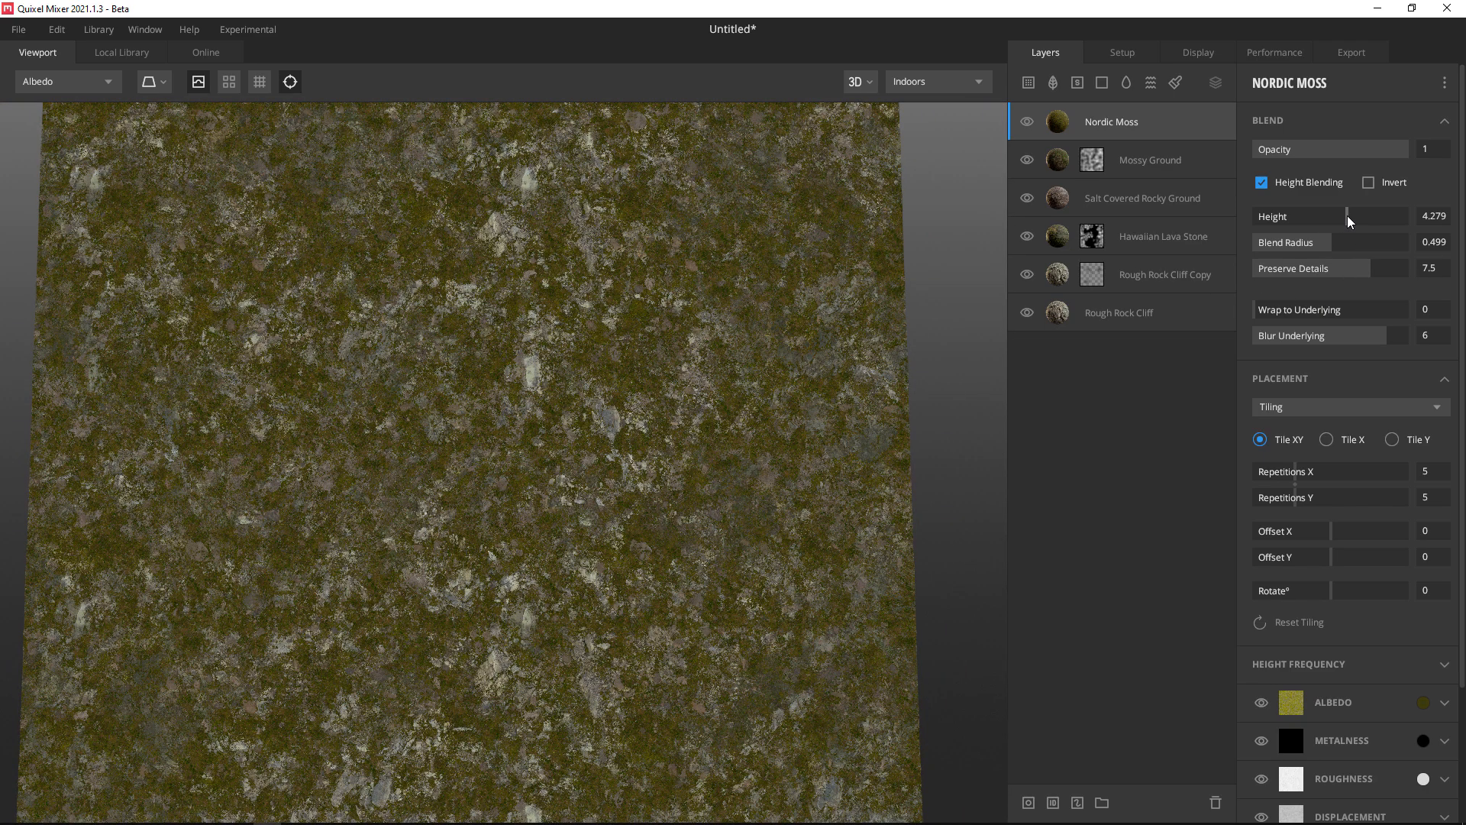
# Add a mask stack with Perlin noise to the Nordic Moss layer.
pyautogui.rightClick(1107, 130)
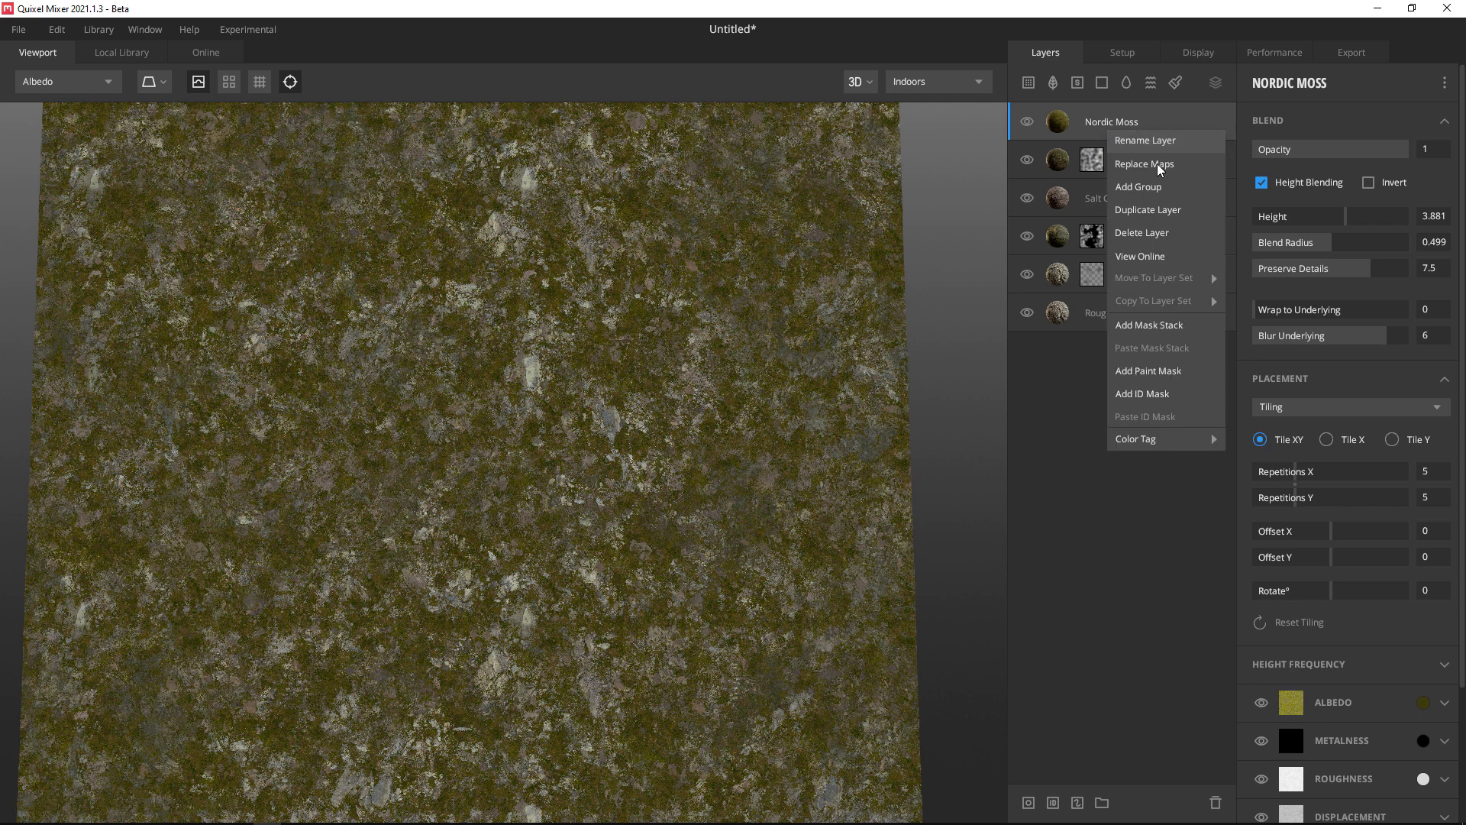
pyautogui.click(1147, 330)
pyautogui.click(1281, 82)
pyautogui.moveTo(1279, 152)
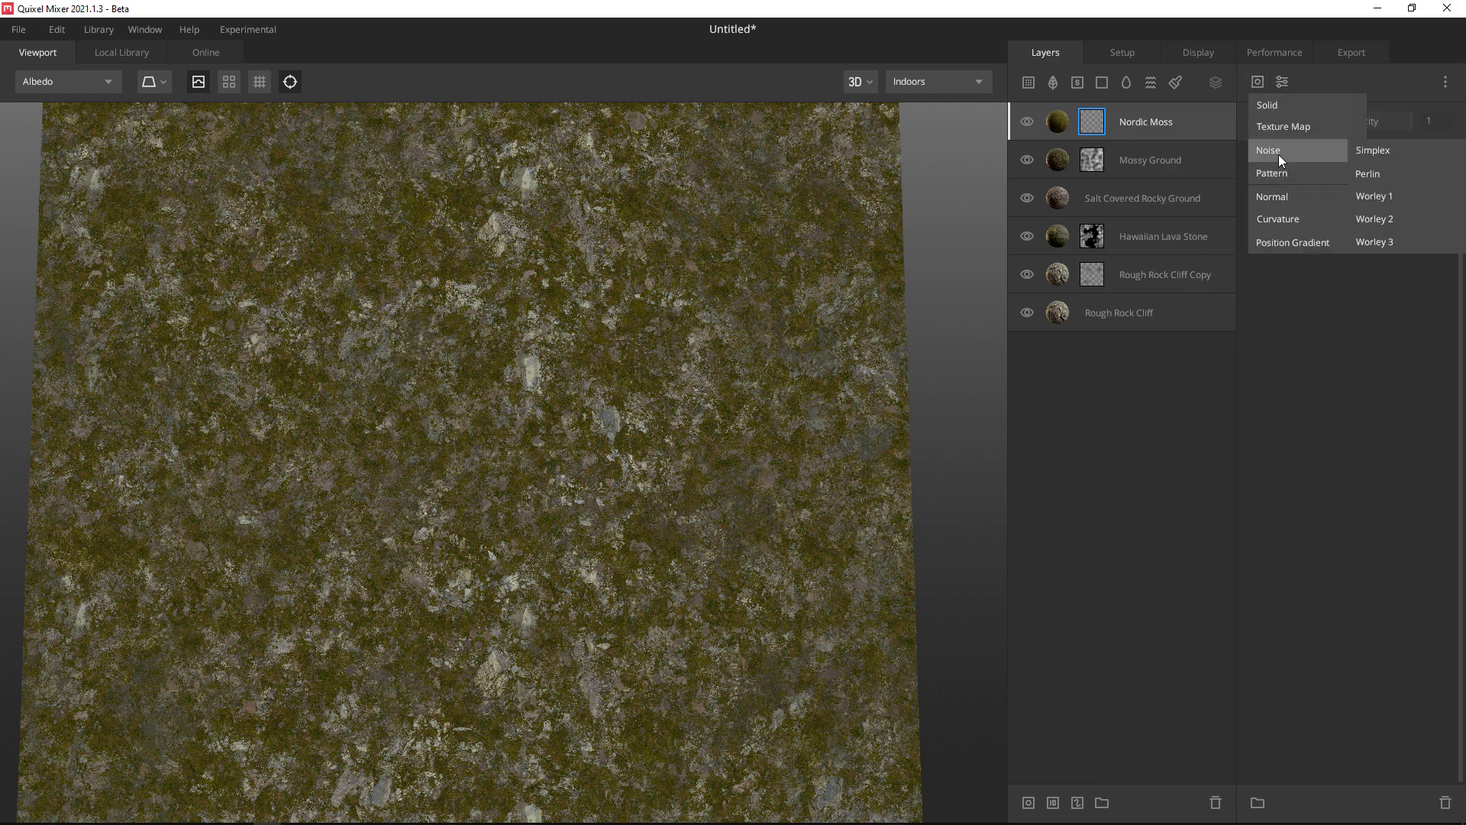
pyautogui.click(1379, 170)
# Set the moss mask noise to 4 octaves, lacunarity about 2.428 and amplitude about 3.646, checking it in the mask and albedo views.
pyautogui.moveTo(695, 433); pyautogui.dragTo(643, 447, button='middle')
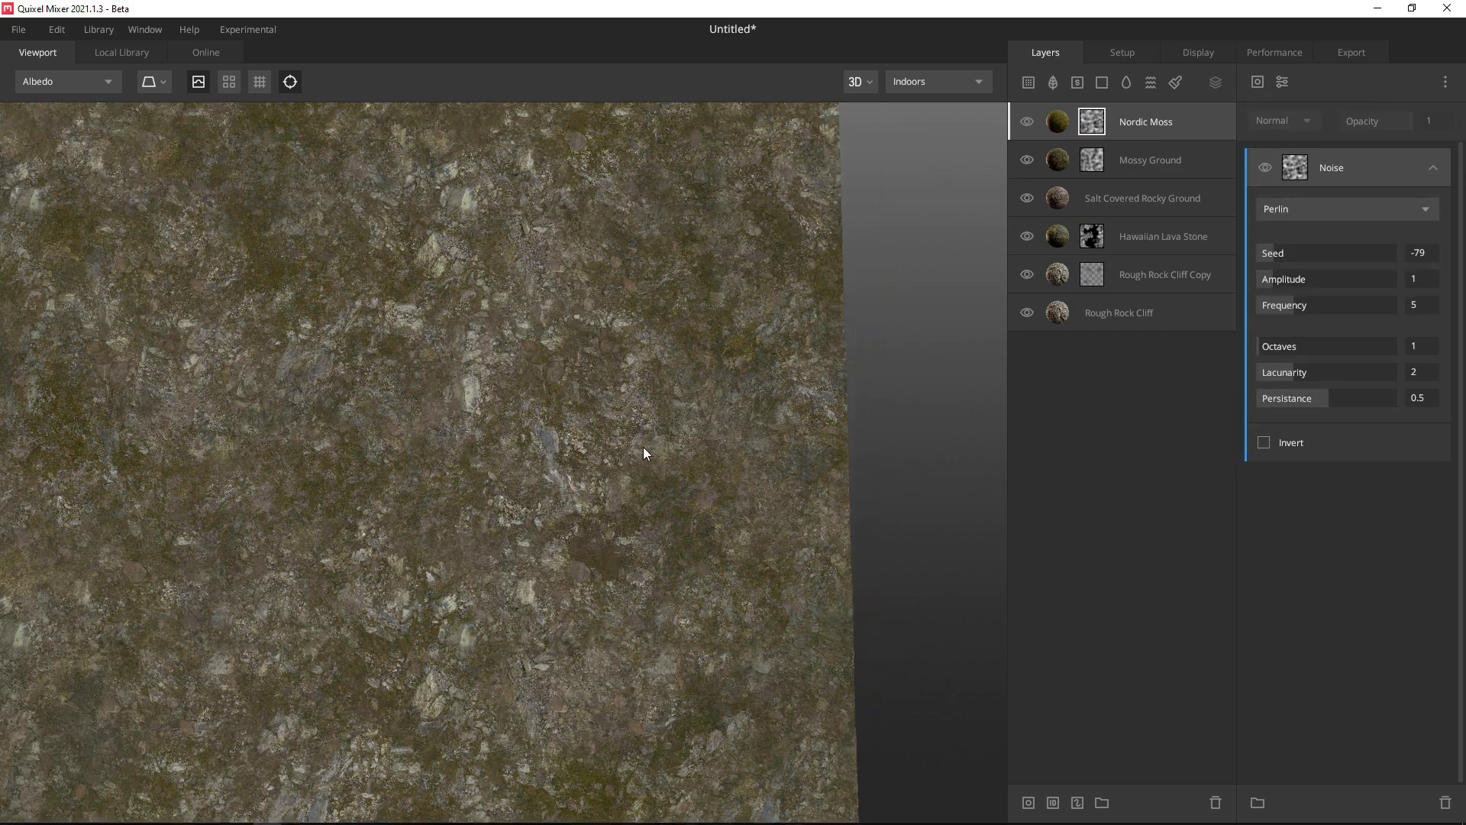
pyautogui.scroll(-3, 645, 444)
pyautogui.press('m')
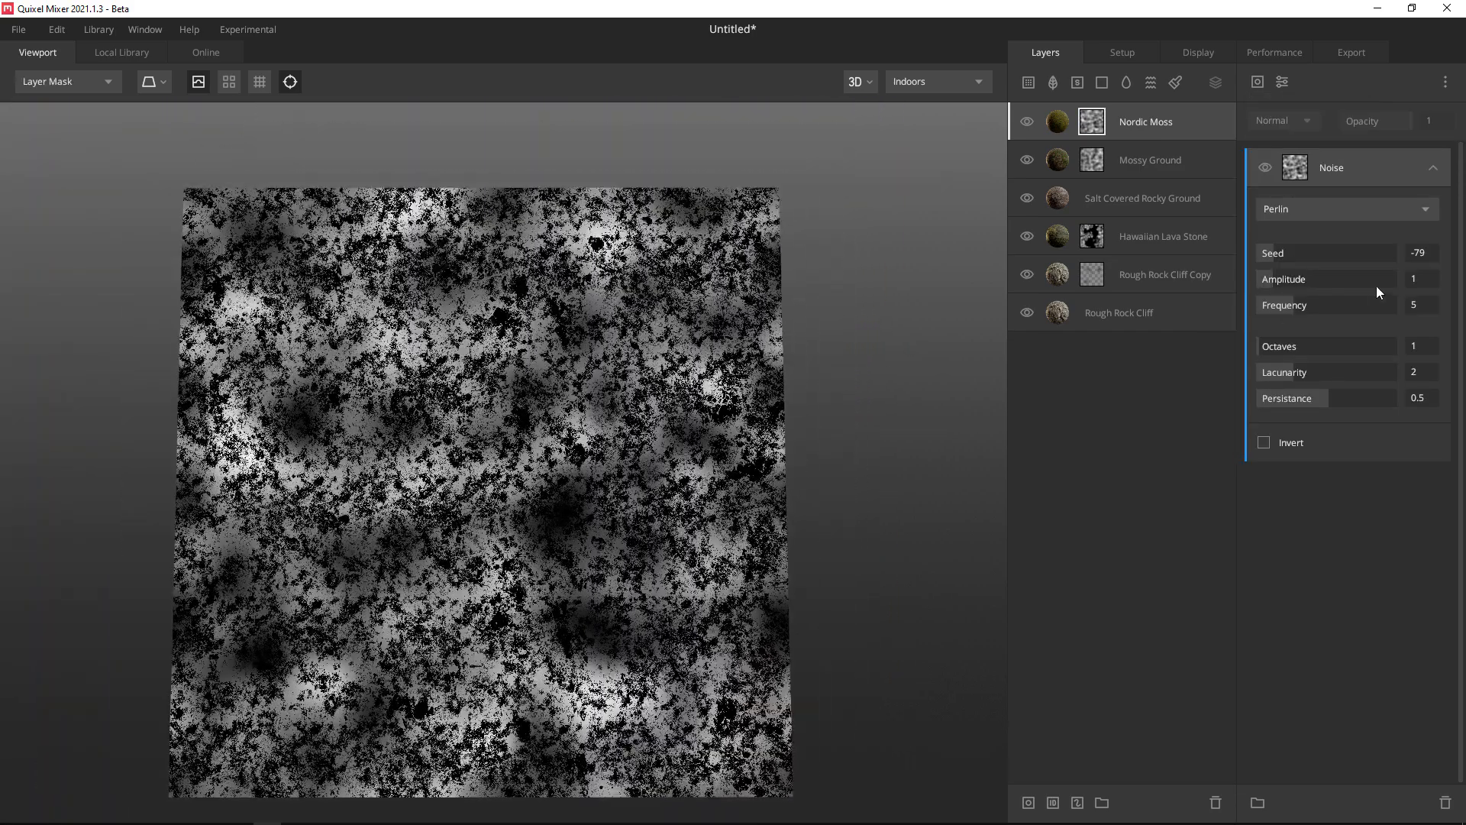
pyautogui.click(1307, 348)
pyautogui.moveTo(1317, 368); pyautogui.dragTo(1322, 369)
pyautogui.moveTo(1303, 282)
pyautogui.mouseDown()
pyautogui.moveTo(1321, 278)
pyautogui.moveTo(1308, 280)
pyautogui.mouseUp()
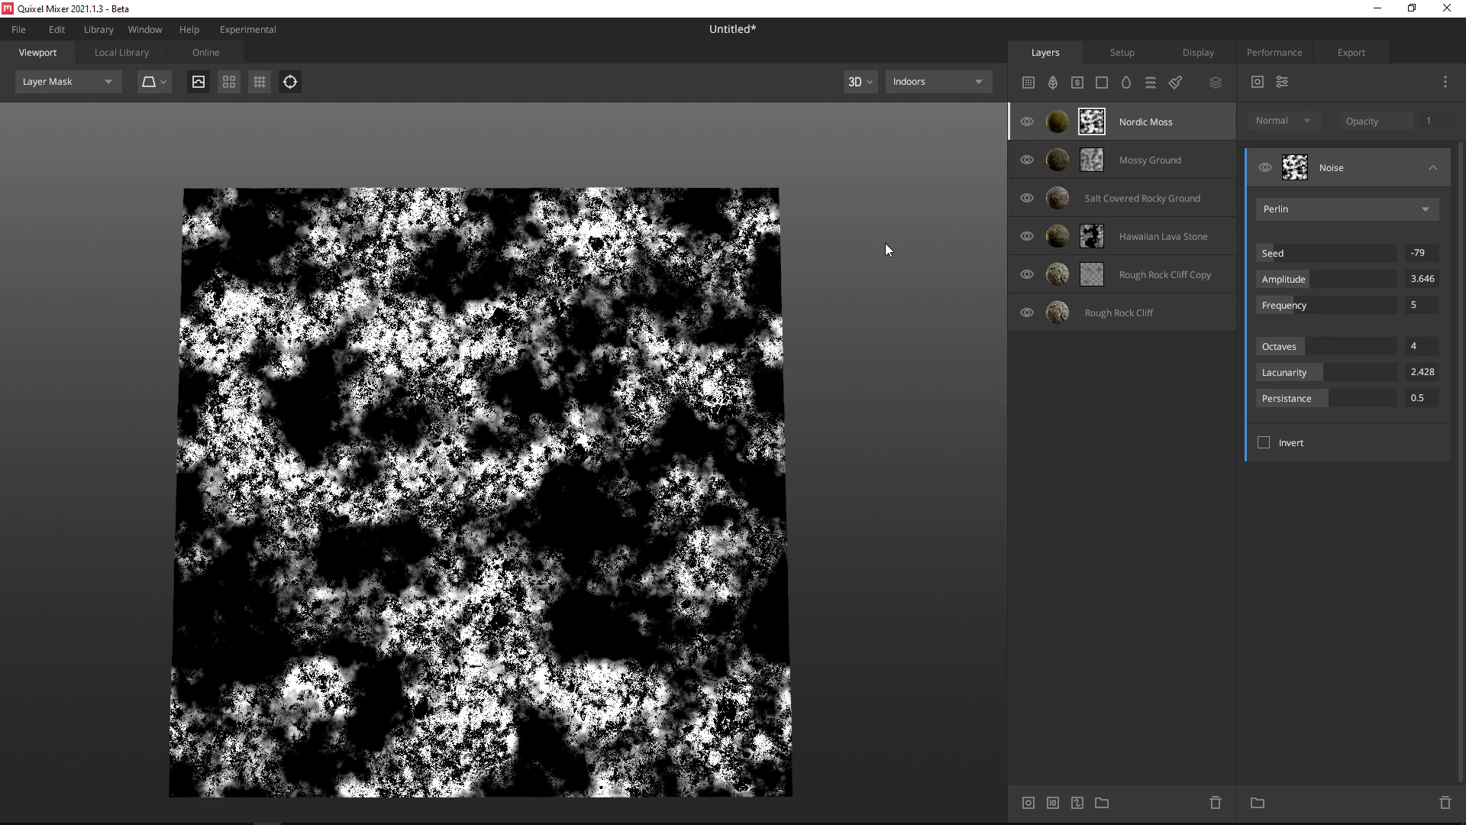
pyautogui.press('m')
pyautogui.scroll(-3, 530, 539)
pyautogui.moveTo(530, 539); pyautogui.dragTo(592, 577, button='middle')
pyautogui.scroll(4, 576, 519)
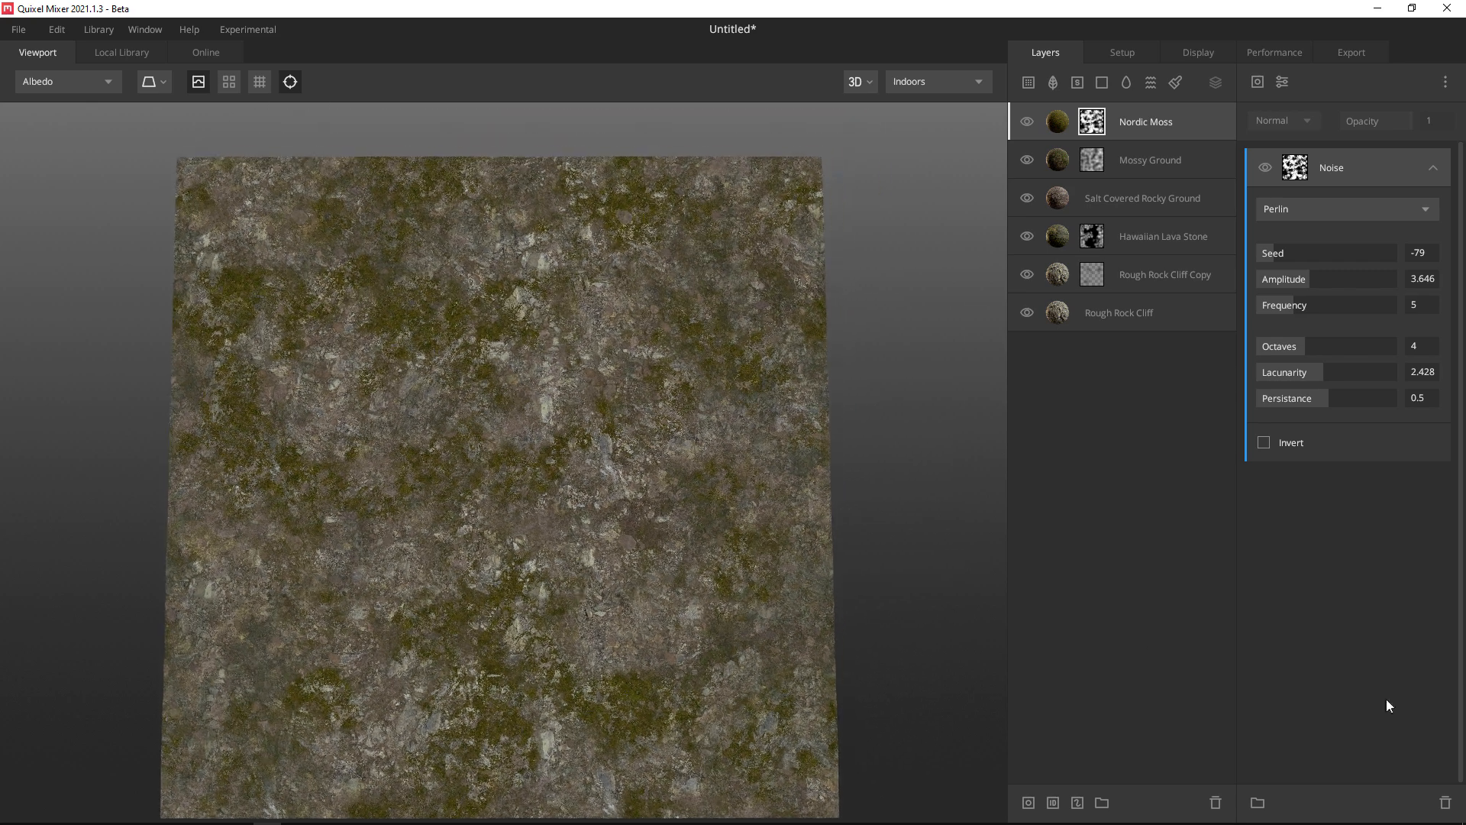
# Open the export settings for the terrain material.
pyautogui.click(1360, 56)
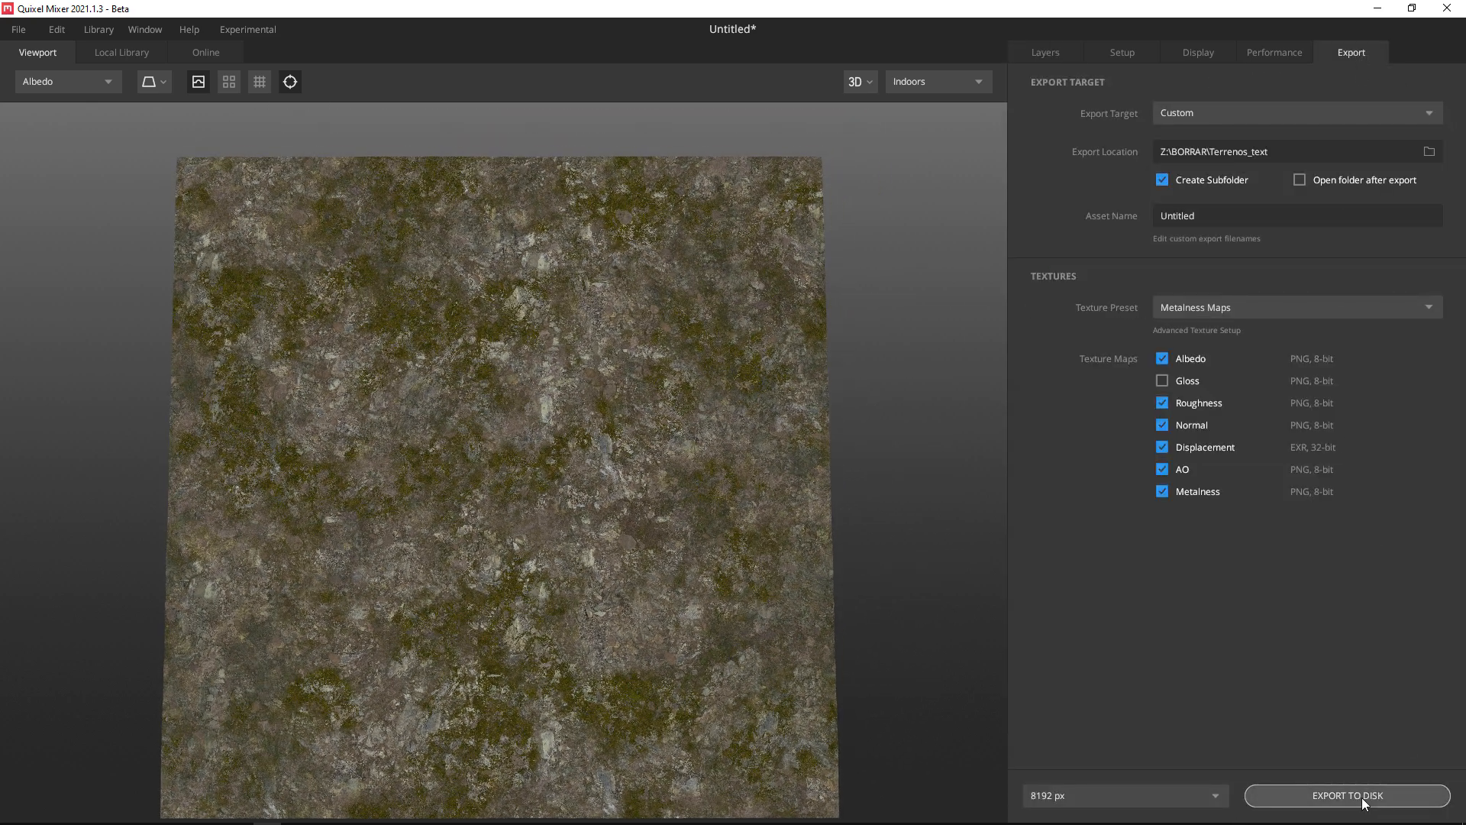